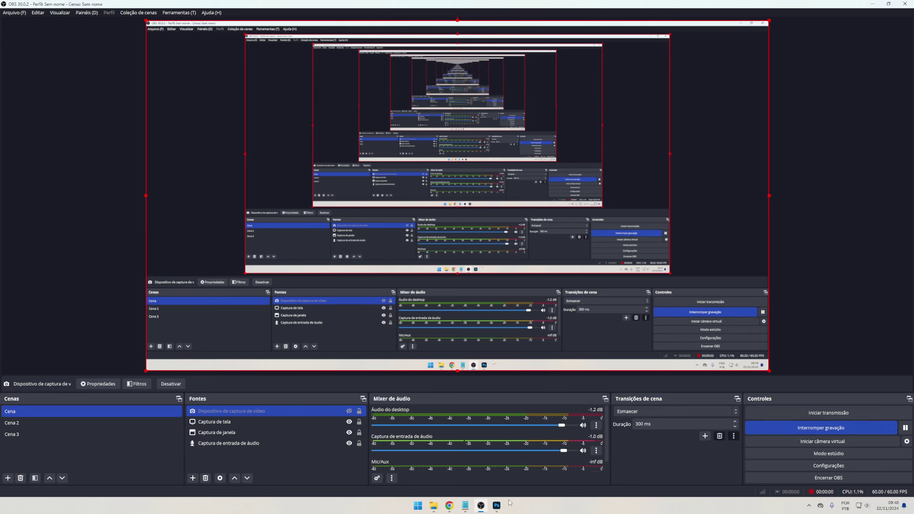
Bring Photoshop's new-document dialog forward, shift it aside, then switch to Chrome
click(497, 506)
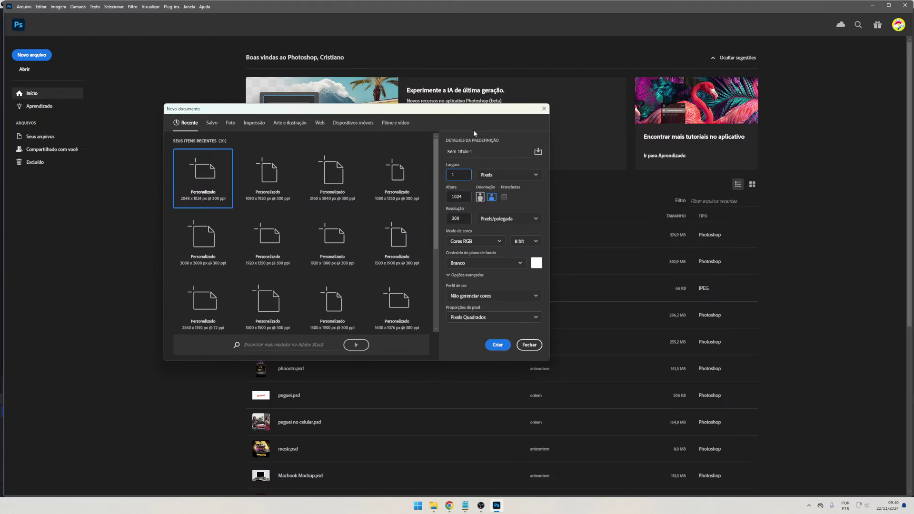
mouse_move(477, 114)
mouse_down()
mouse_move(493, 113)
mouse_move(428, 129)
mouse_up()
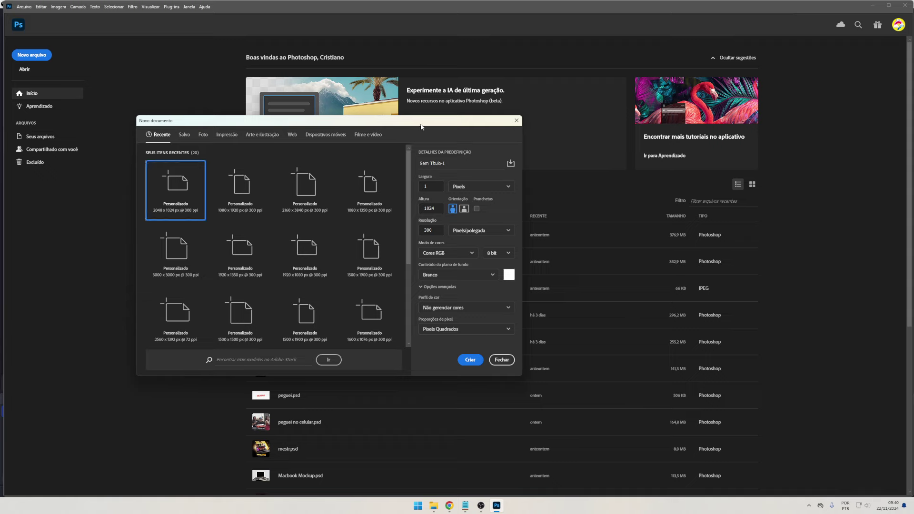
click(449, 508)
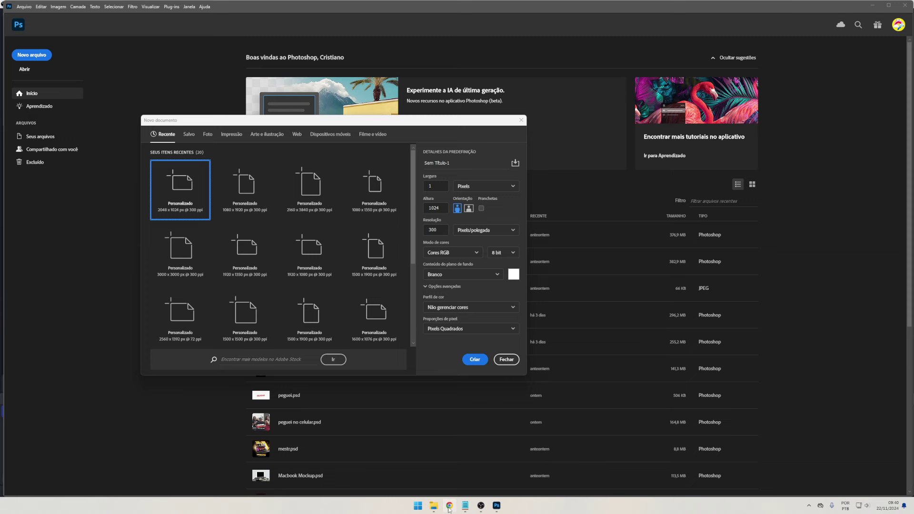
click(448, 508)
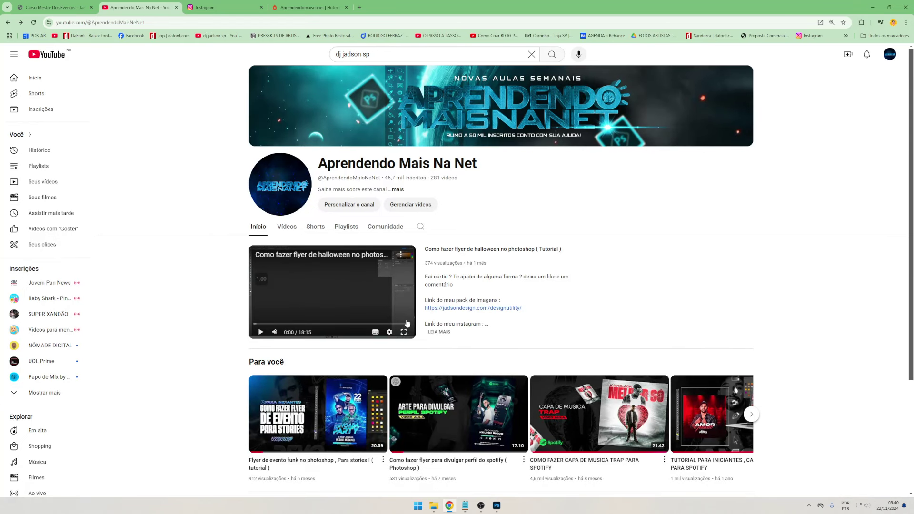
Switch to the Mestre dos Eventos course page and scroll to its artwork grid
click(86, 6)
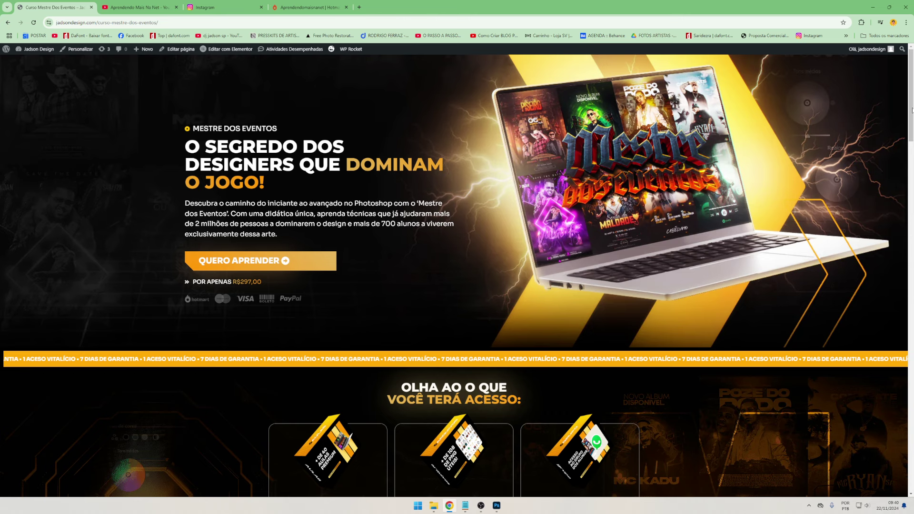
scroll(656, 247, down, 10)
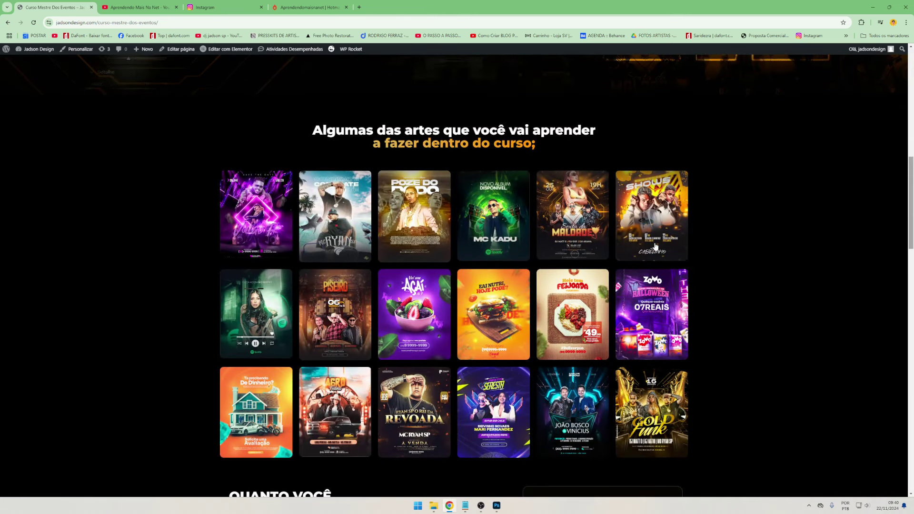
scroll(439, 251, up, 1)
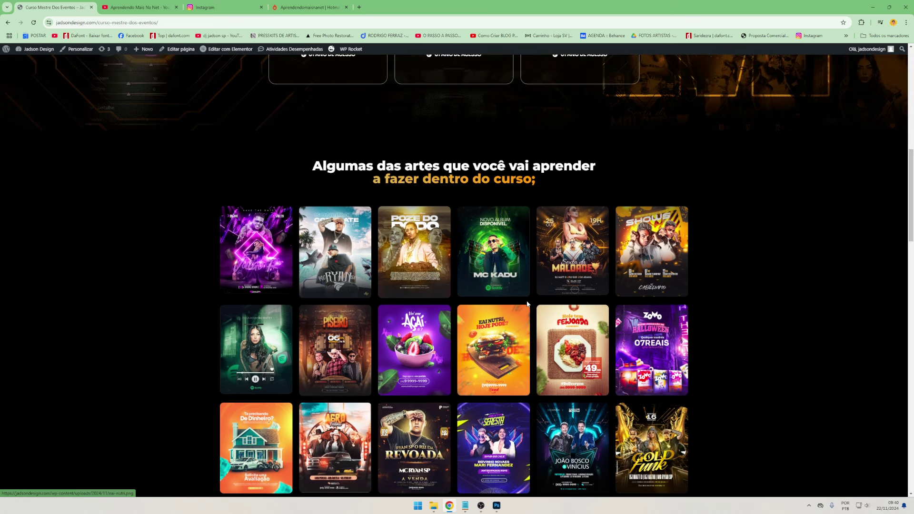
scroll(515, 304, down, 1)
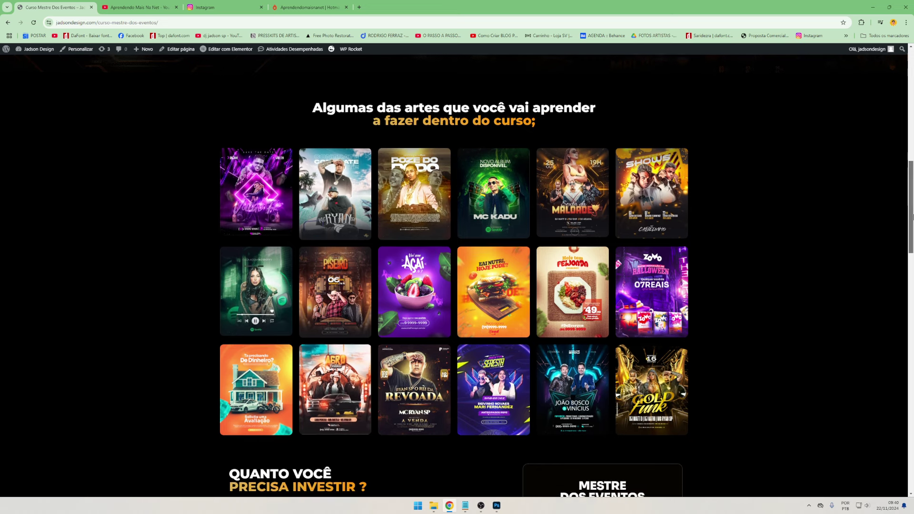
drag(905, 213, 905, 216)
scroll(893, 216, up, 1)
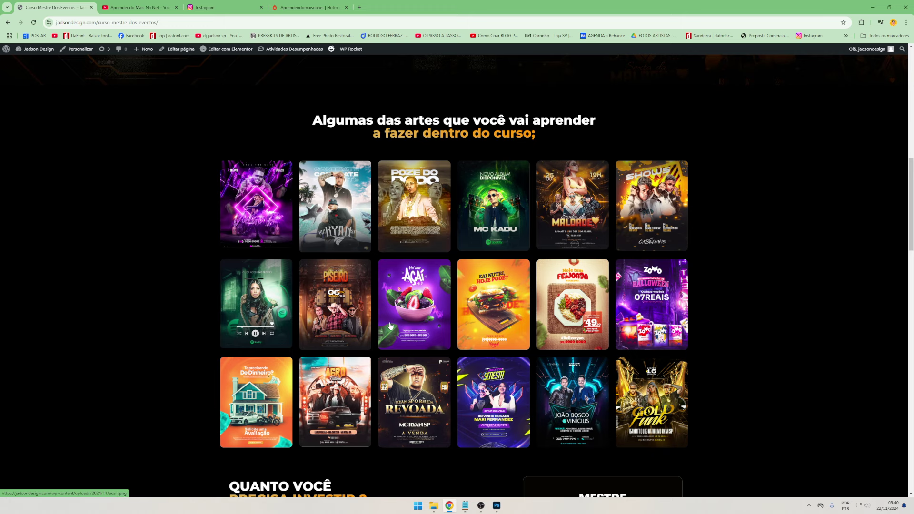
drag(907, 186, 910, 192)
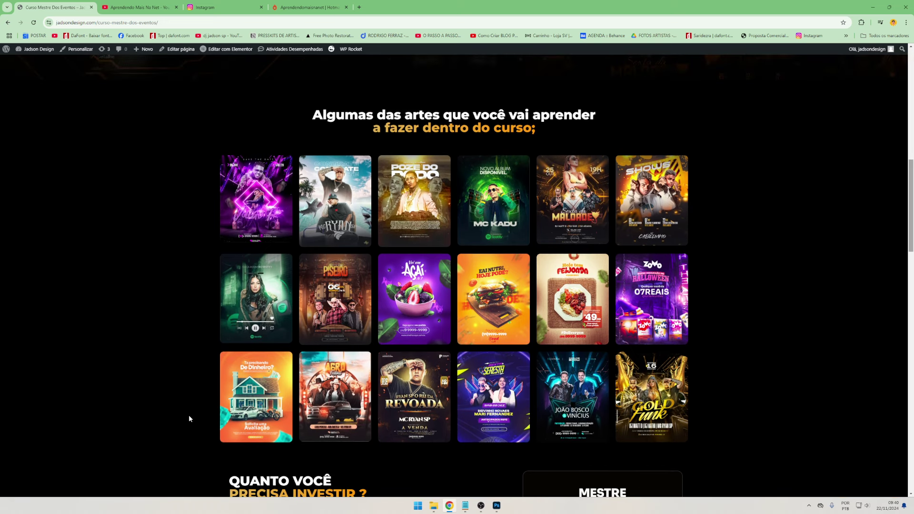
scroll(362, 305, up, 2)
scroll(381, 315, up, 1)
scroll(419, 333, up, 4)
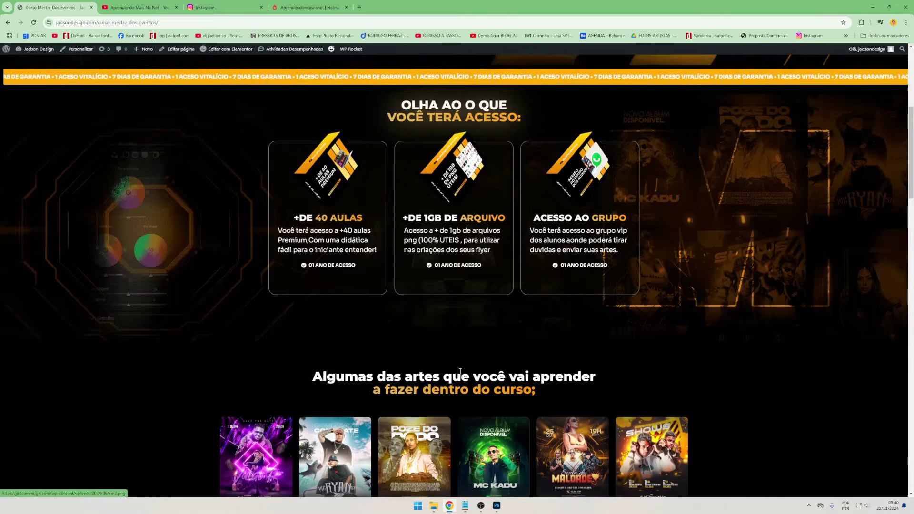
scroll(451, 357, up, 1)
scroll(443, 357, up, 2)
scroll(405, 372, up, 1)
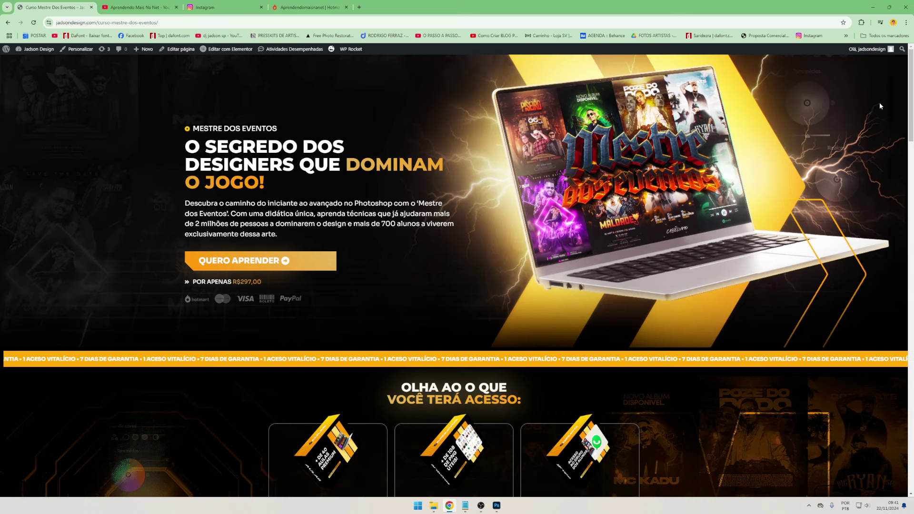
drag(912, 97, 912, 213)
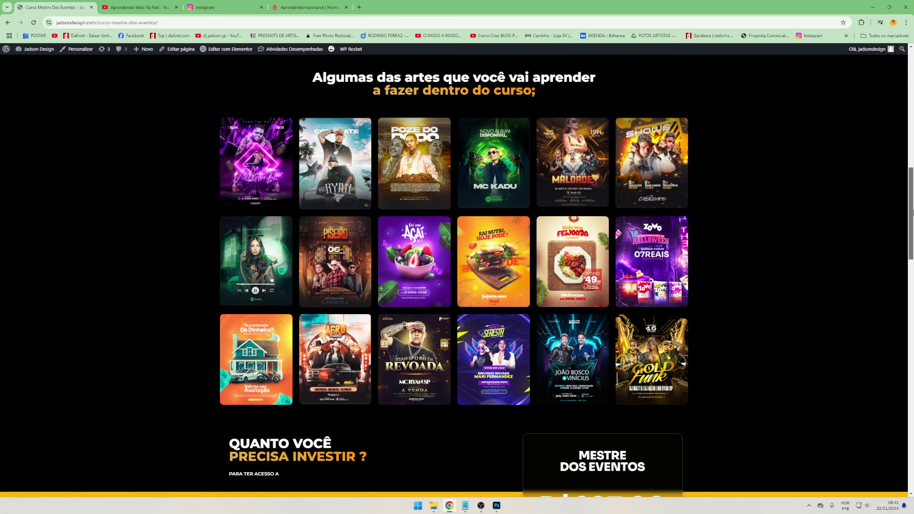
scroll(912, 213, up, 1)
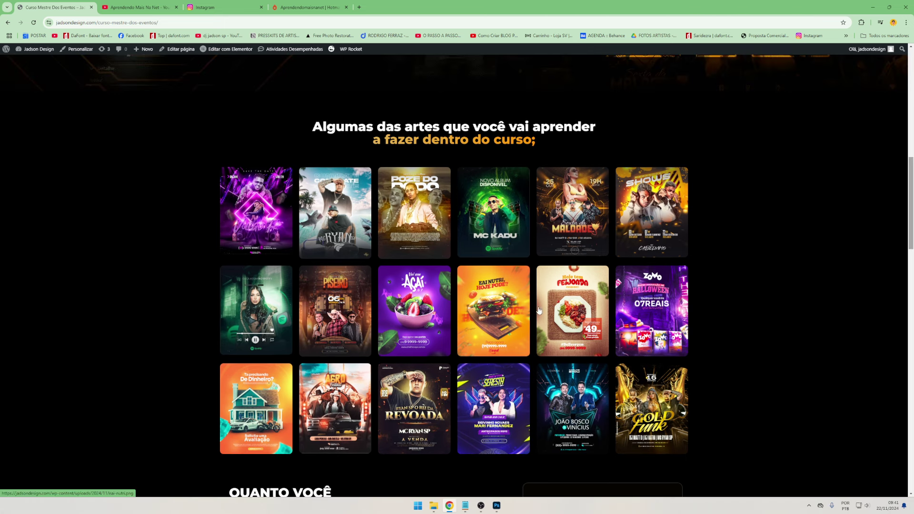
Enlarge and close the ZOMO Halloween, açaí, SHOWS and Gold Funk sample artworks
click(650, 291)
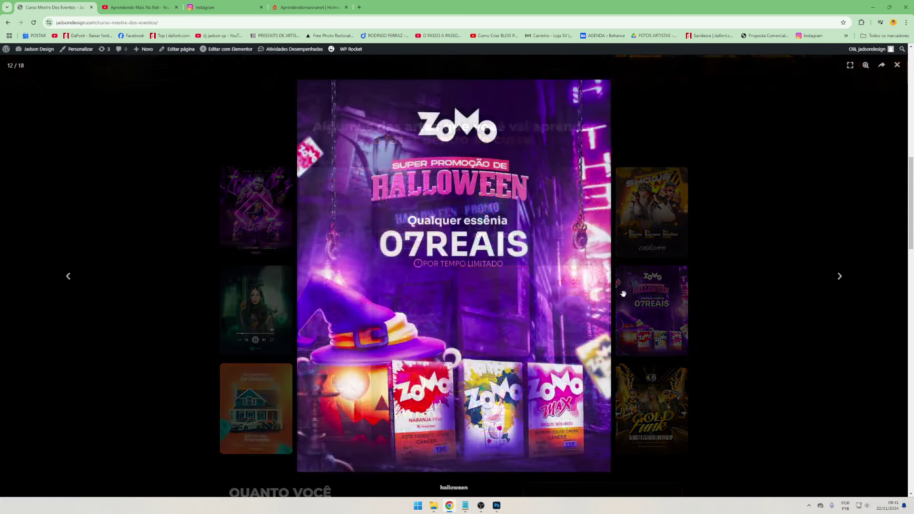
key(Left)
key(Left)
key(Left)
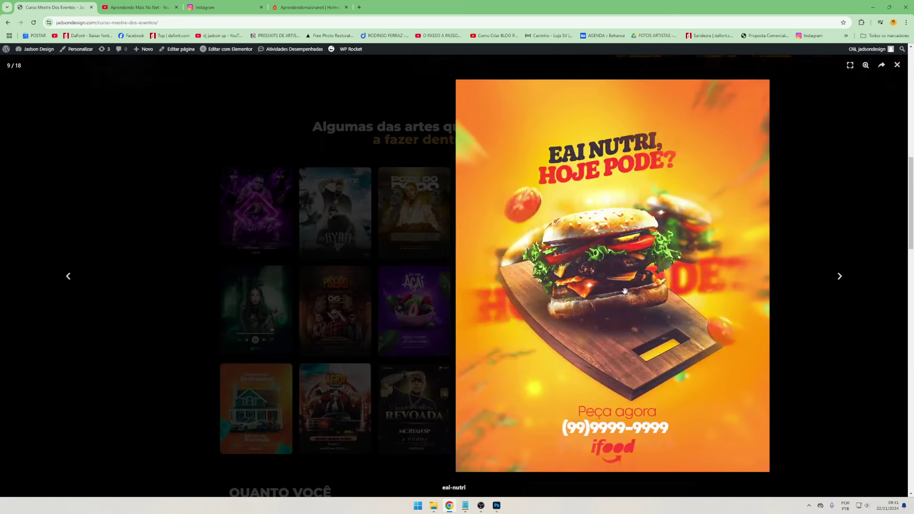
click(625, 291)
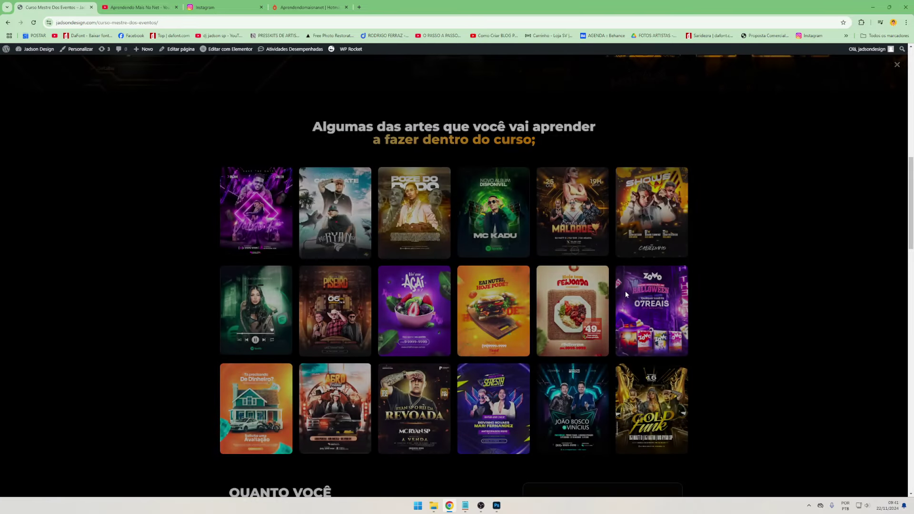
click(665, 247)
click(568, 236)
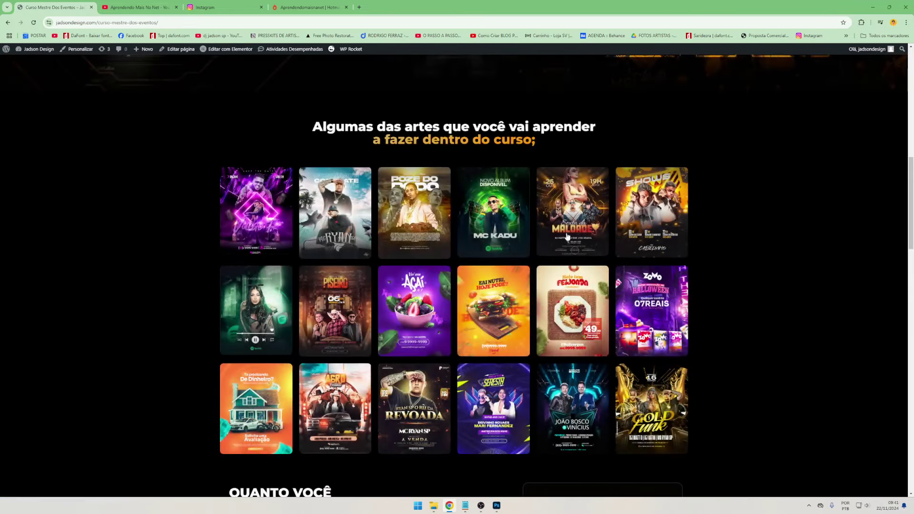
click(262, 212)
key(Left)
click(738, 292)
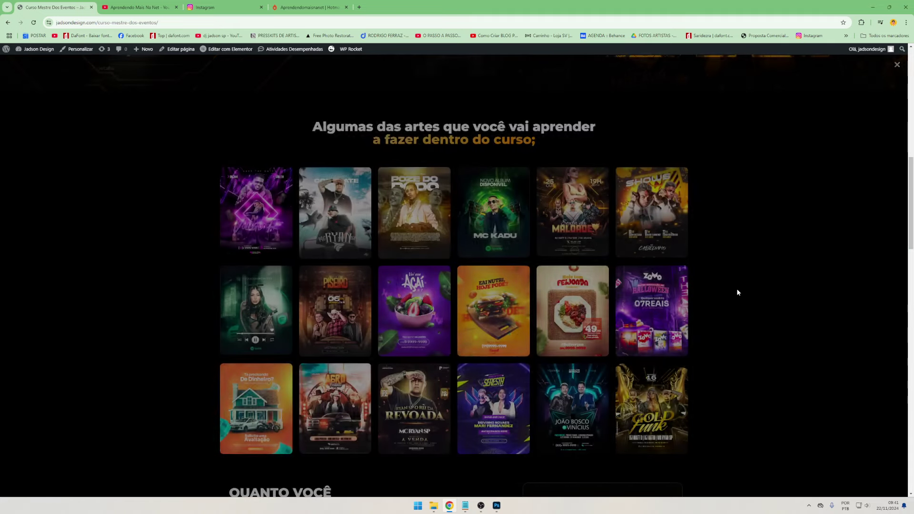
Scroll back to the page top and open a new tab on Google's start page
scroll(617, 295, up, 2)
scroll(572, 295, up, 2)
scroll(524, 294, up, 1)
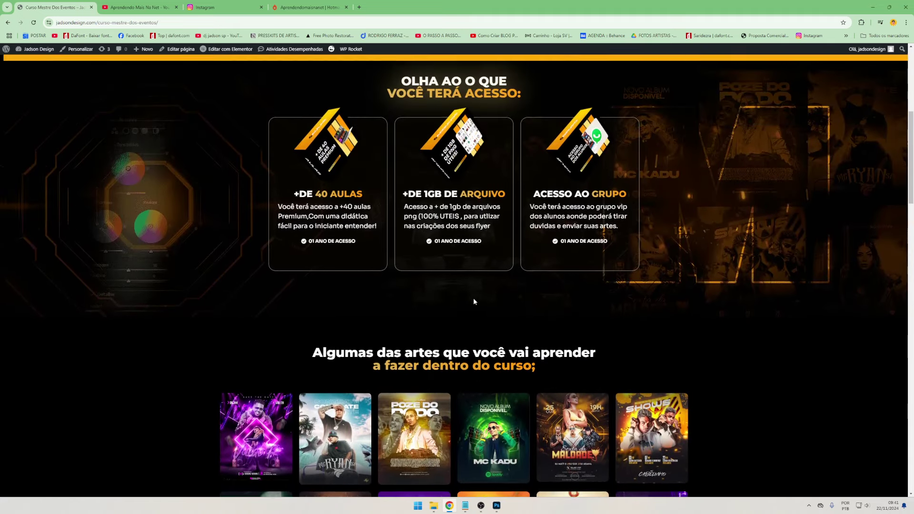
scroll(469, 293, up, 2)
scroll(470, 293, up, 1)
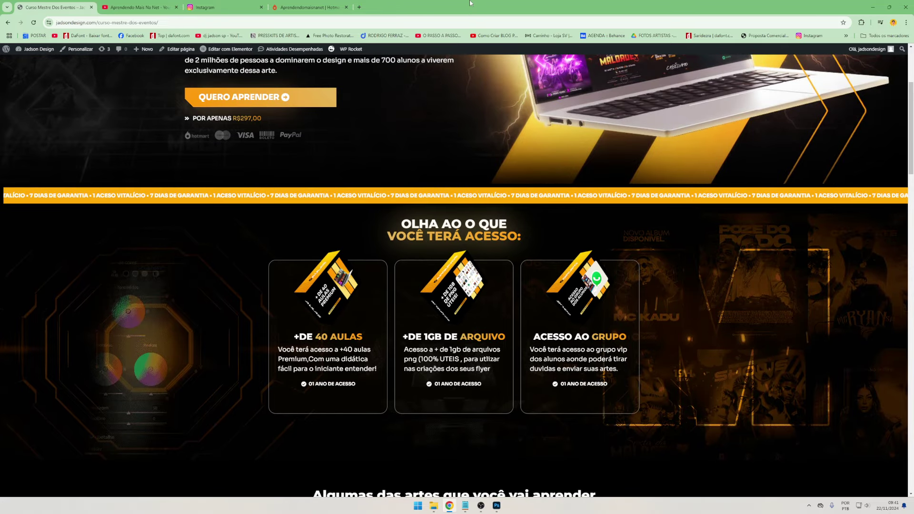
click(361, 8)
mouse_move(496, 506)
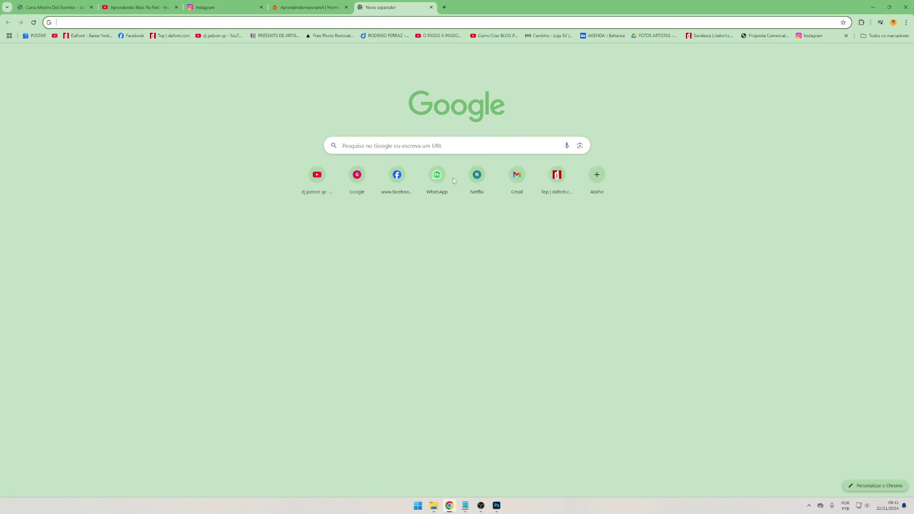
Create a white 1080 × 1350 px document in Novo documento, then return to Chrome
click(497, 509)
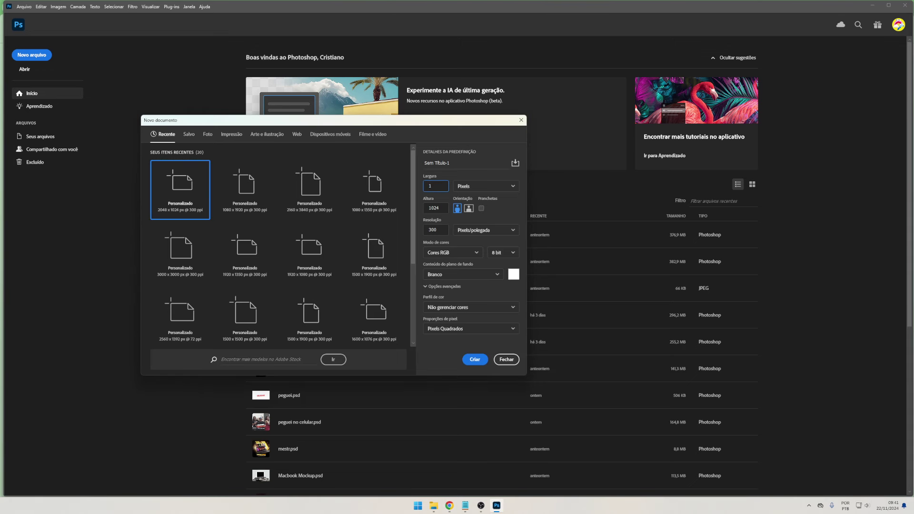
text(080)
key(Tab)
text(1350)
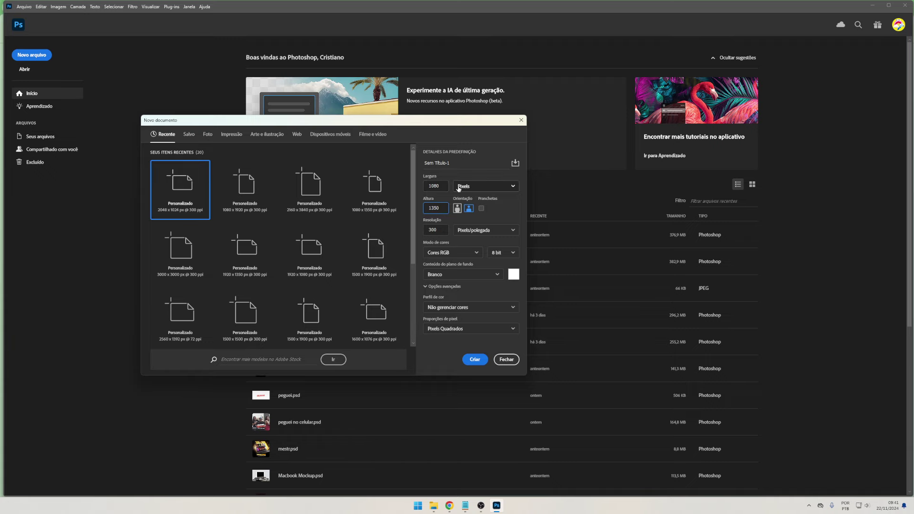
click(475, 359)
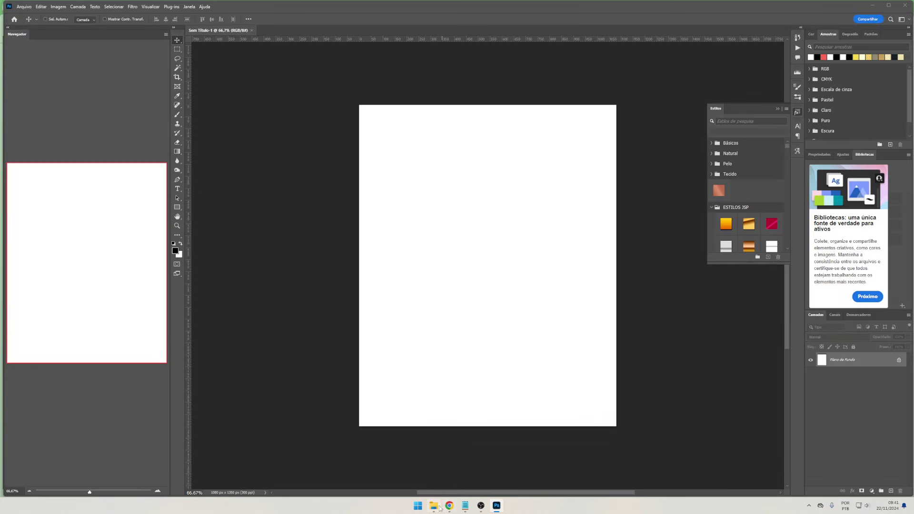
click(450, 505)
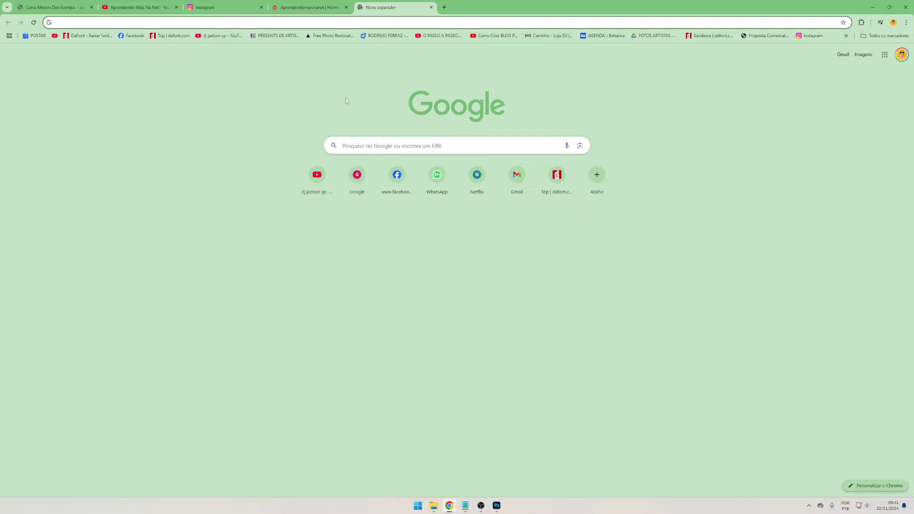
Reach the Adobe Stock home page through a Google search and start signing in
text(stoc)
key(Down)
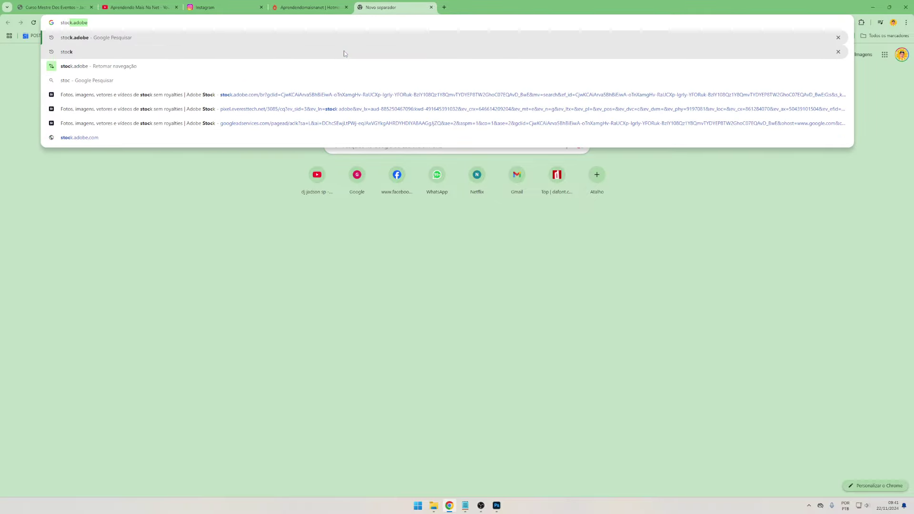
key(Return)
click(139, 132)
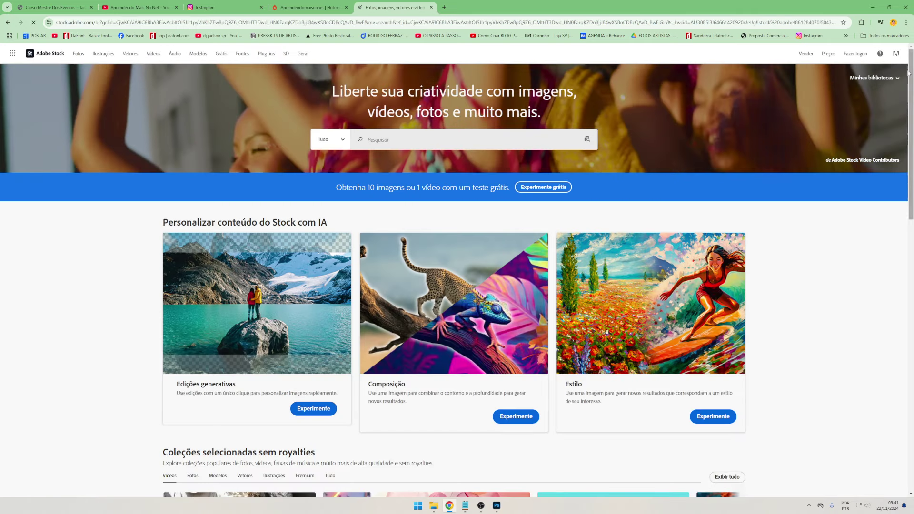
click(896, 53)
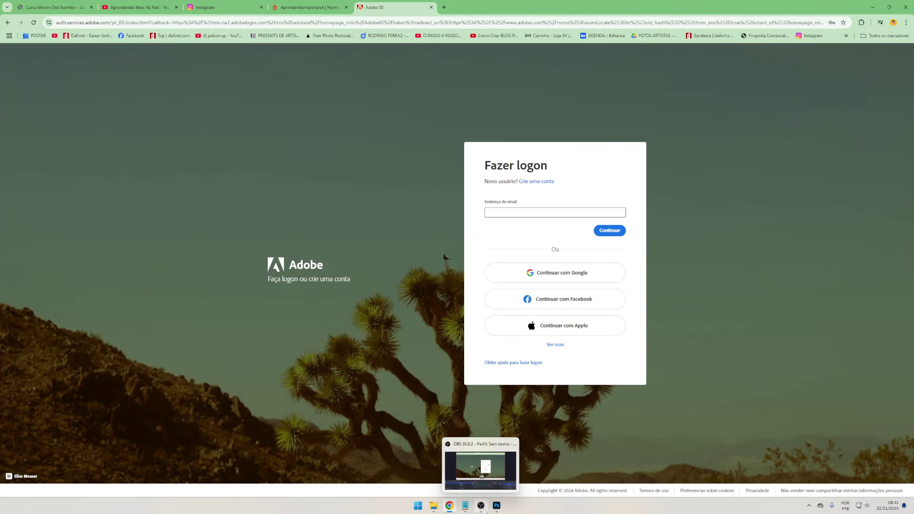
click(482, 509)
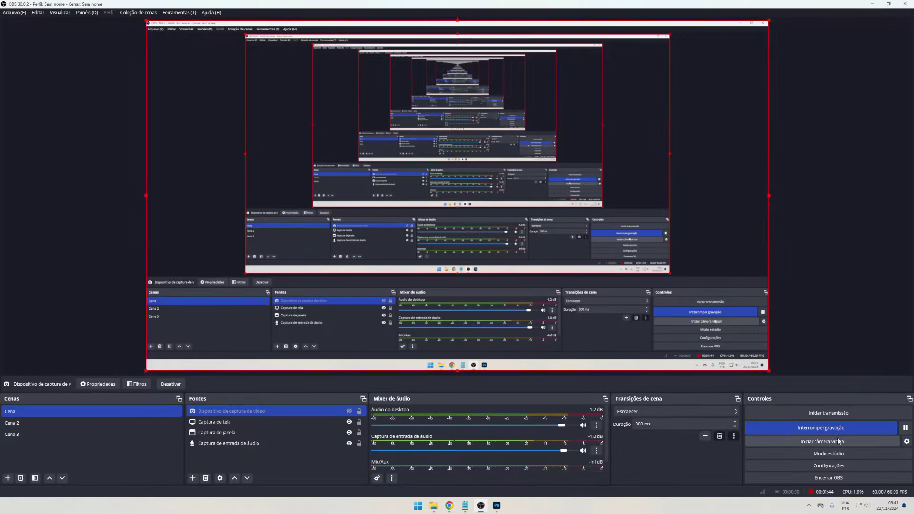
Limit Adobe Stock to free (Grátis) content and search for 'muro'
click(450, 506)
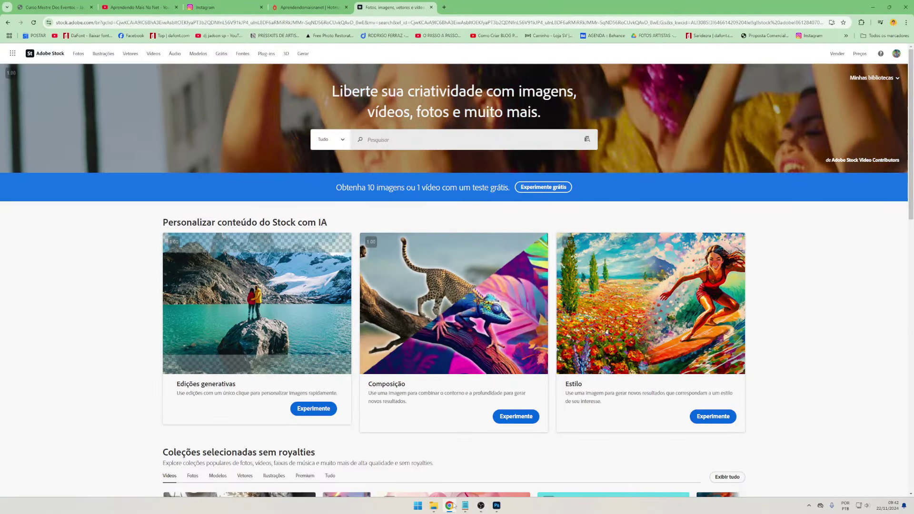
click(330, 140)
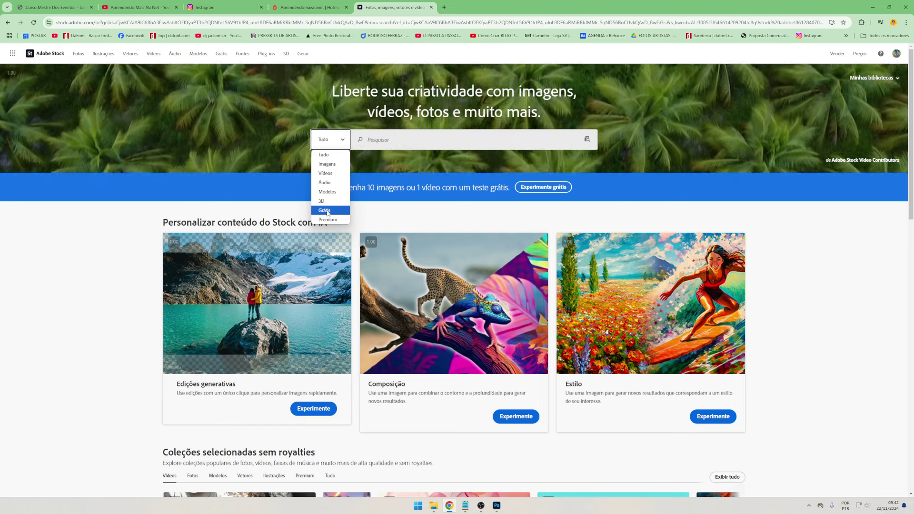
click(324, 210)
click(383, 138)
text(mu)
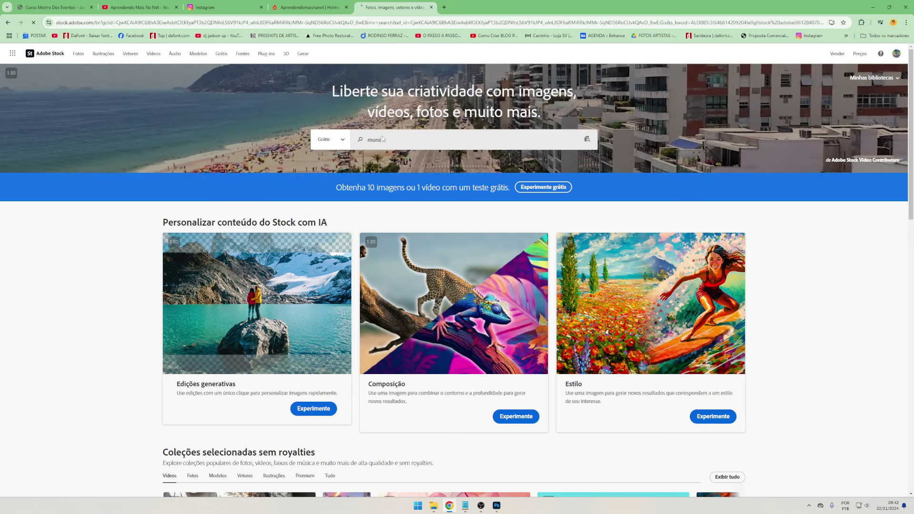
text(ro)
key(Return)
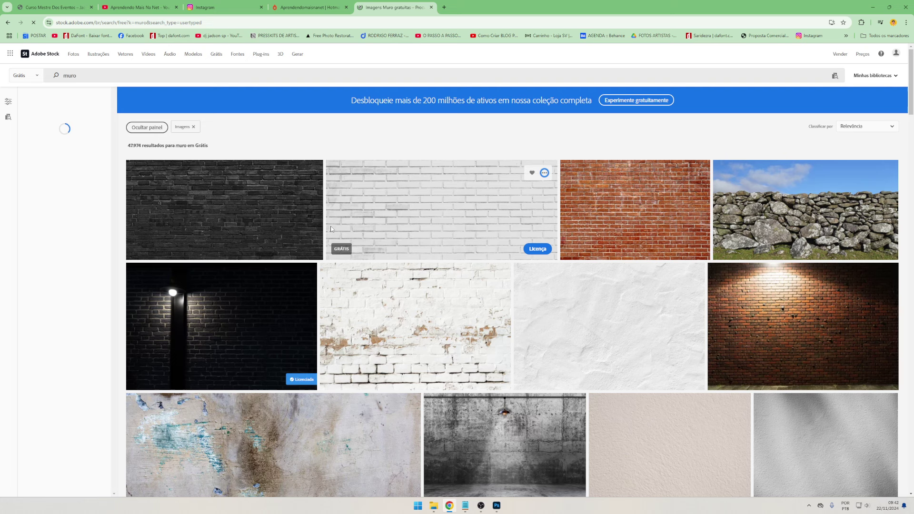
License and download the dark brick wall lit in red and blue for free
scroll(410, 307, down, 2)
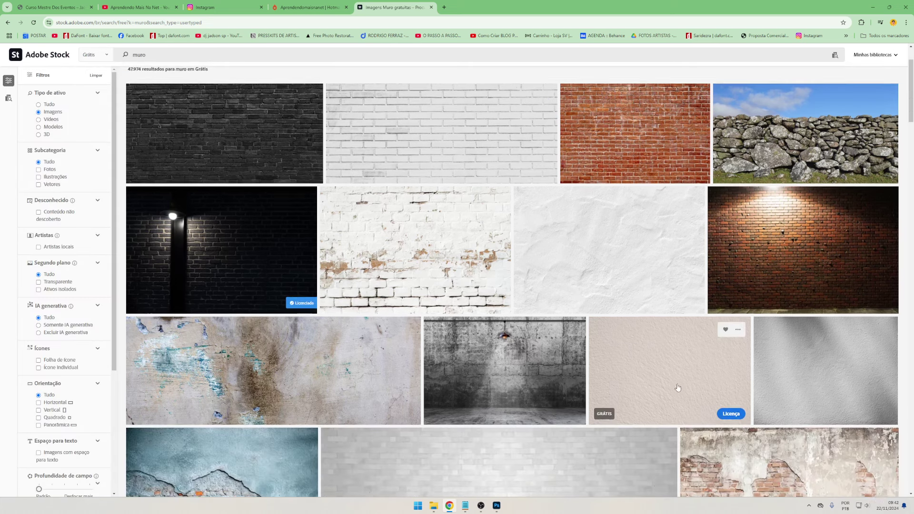
scroll(524, 333, down, 2)
scroll(619, 324, down, 3)
scroll(747, 309, down, 2)
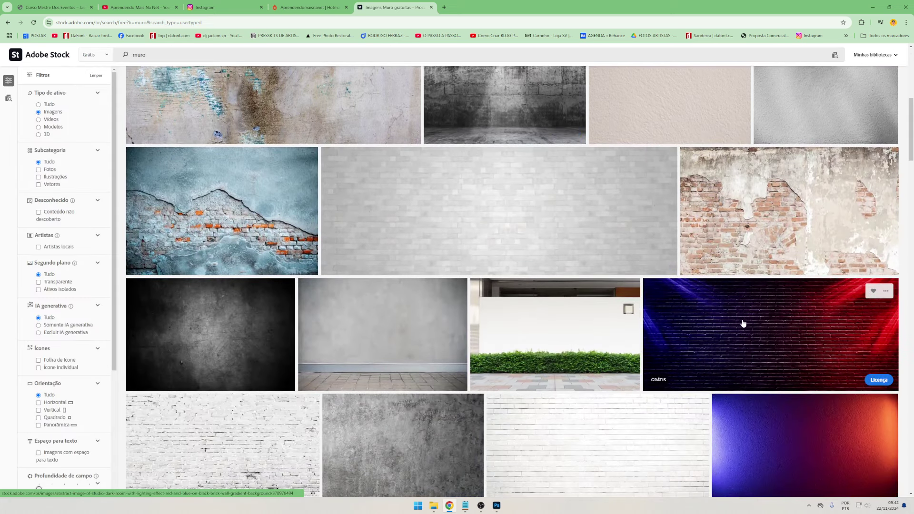
scroll(745, 316, down, 4)
mouse_move(382, 335)
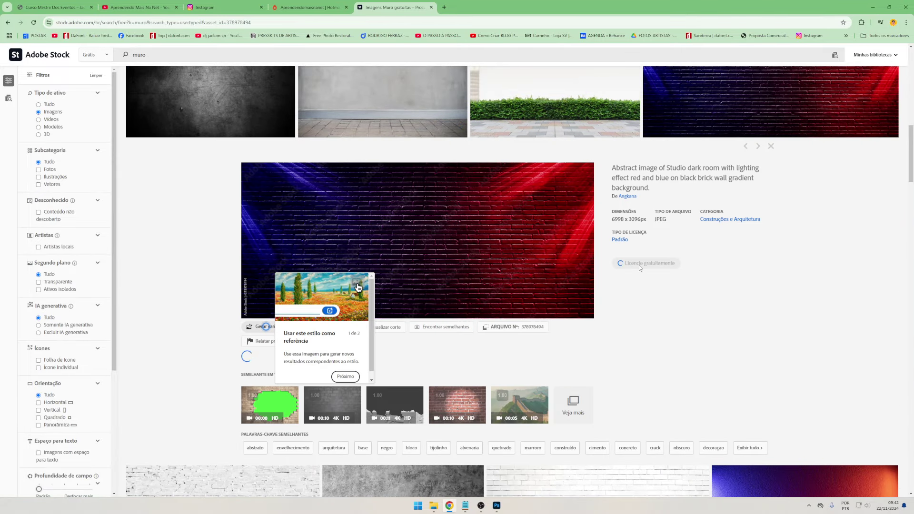
click(640, 265)
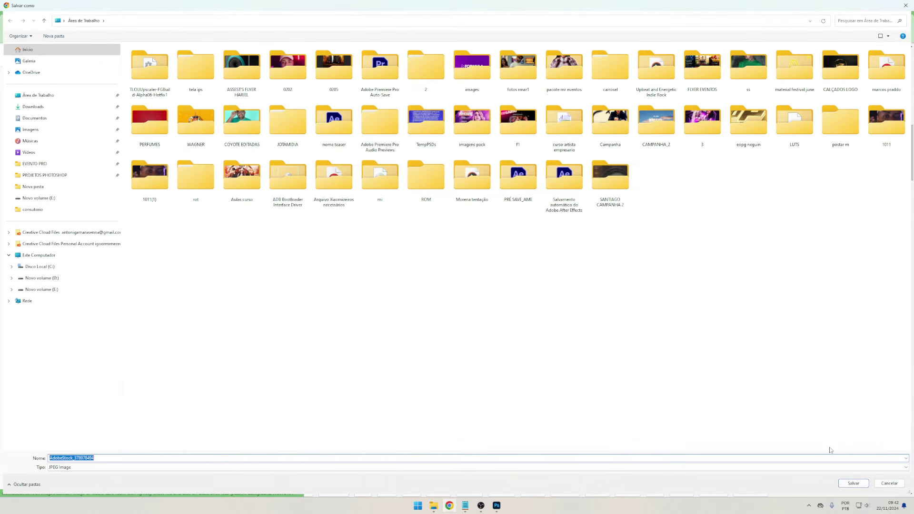
click(855, 483)
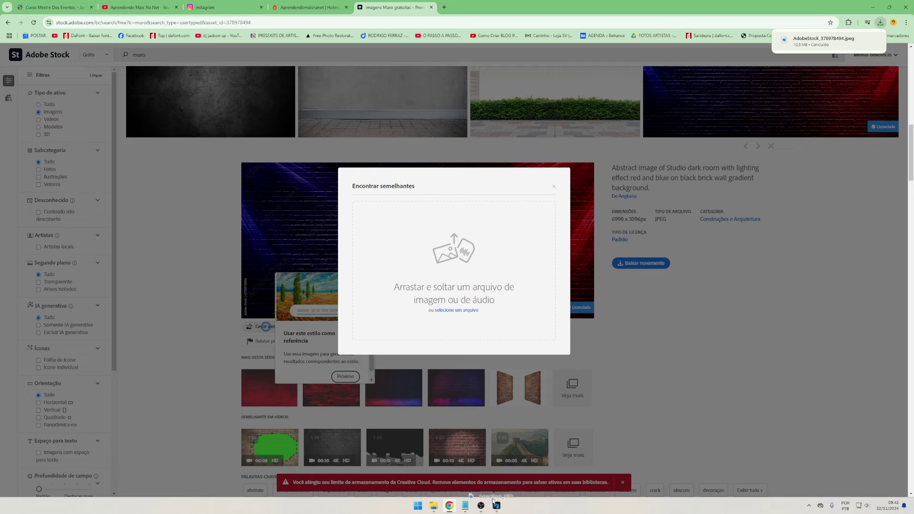
click(498, 506)
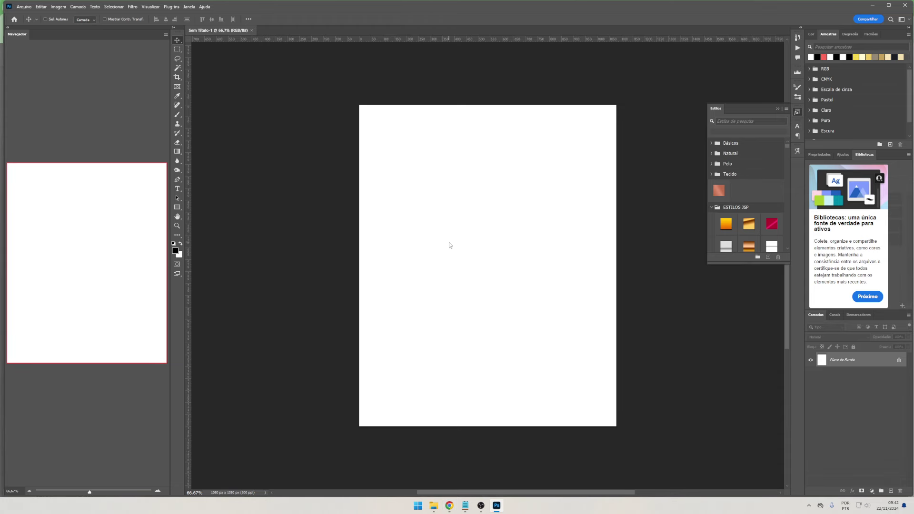
Place the brick wall photo, scaled to cover the whole page and reframed sideways
mouse_move(502, 512)
mouse_down()
mouse_move(483, 324)
mouse_move(487, 431)
mouse_up()
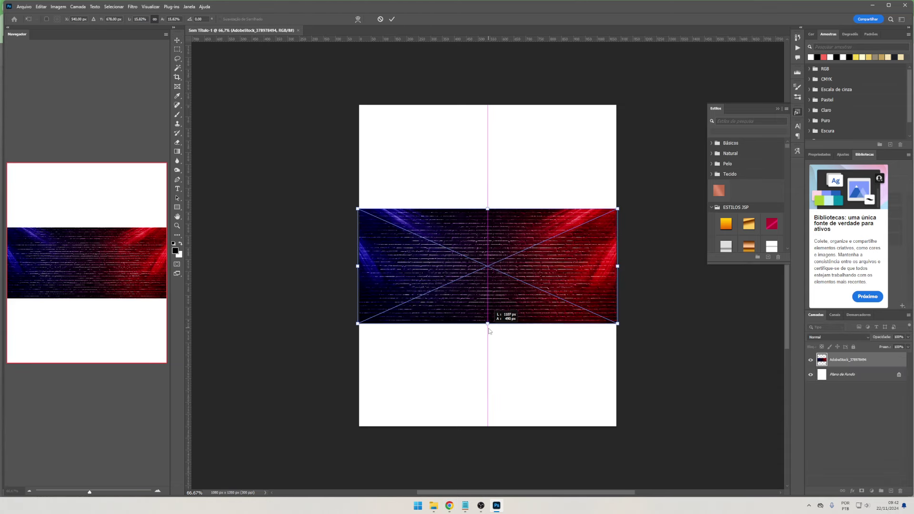
drag(490, 210, 508, 106)
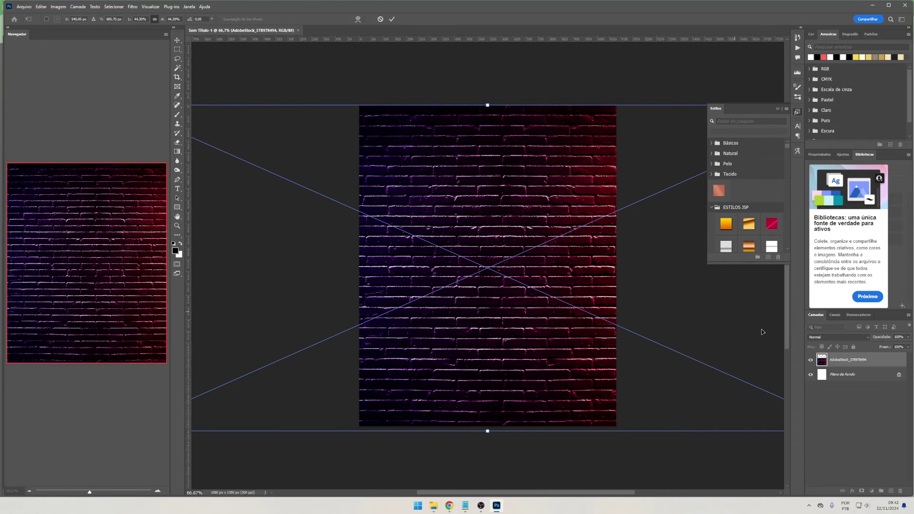
key(Return)
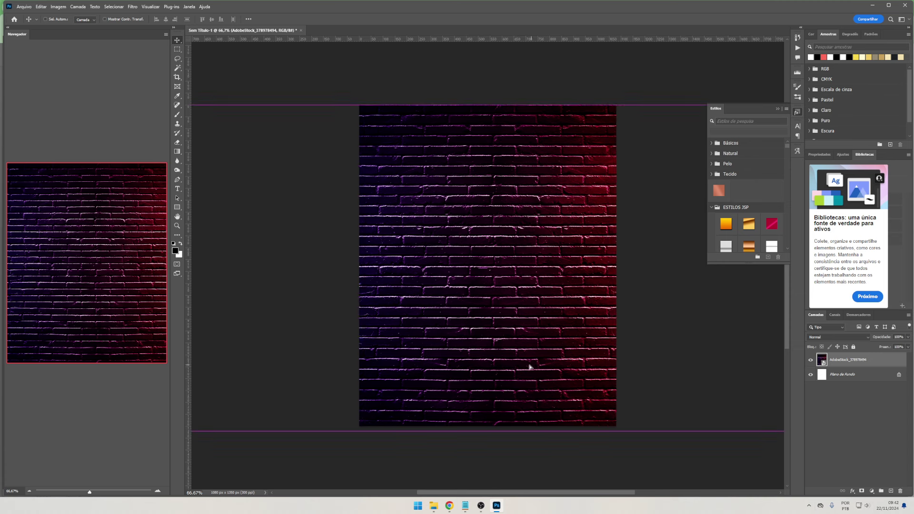
mouse_move(381, 365)
mouse_down()
mouse_move(487, 363)
mouse_move(599, 380)
mouse_move(608, 394)
mouse_up()
Add a Hue/Saturation adjustment layer with Saturation -100 to make the wall black and white
click(872, 492)
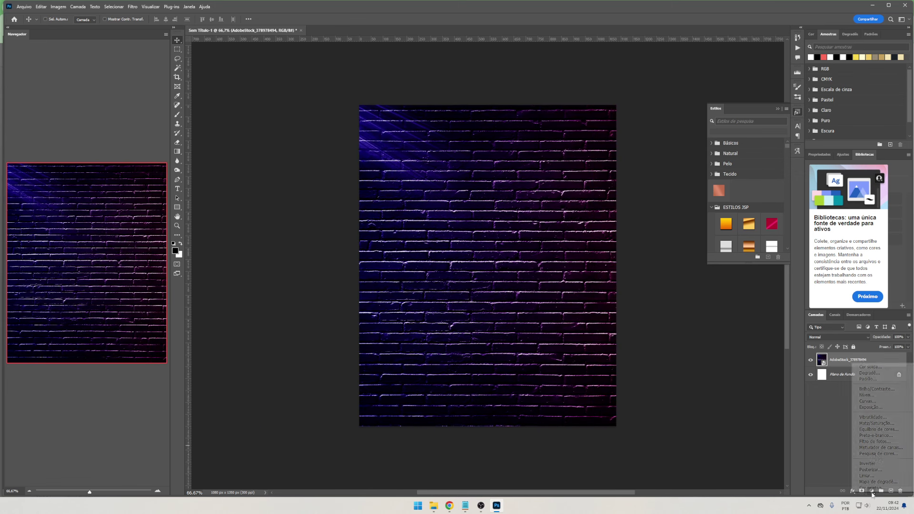
click(877, 425)
drag(846, 221, 805, 221)
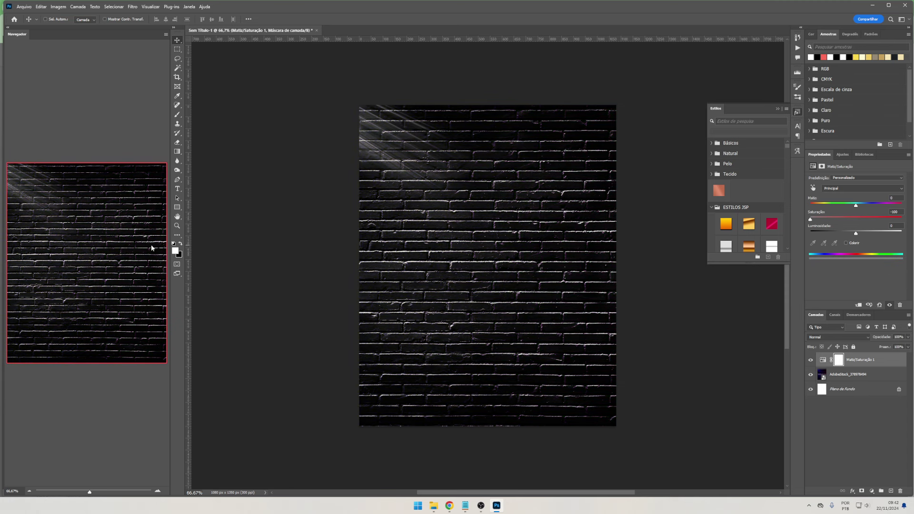
click(433, 506)
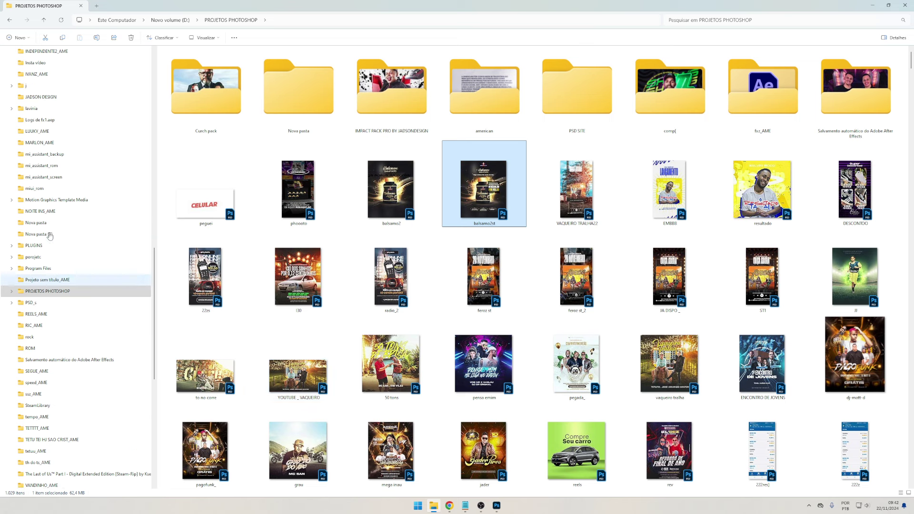
Navigate to EVENTO PRO > WOOD PRO and select the basem hexagon file
scroll(77, 257, up, 2)
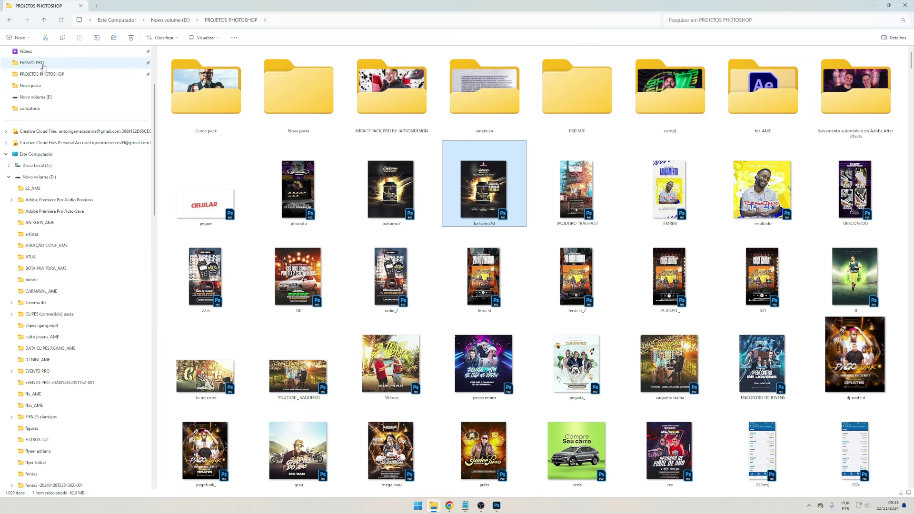
click(32, 63)
double_click(614, 131)
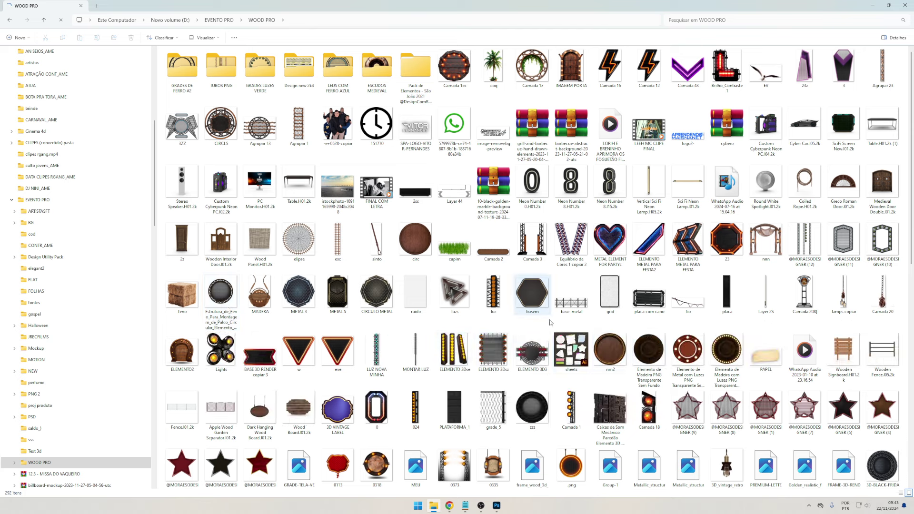
click(533, 293)
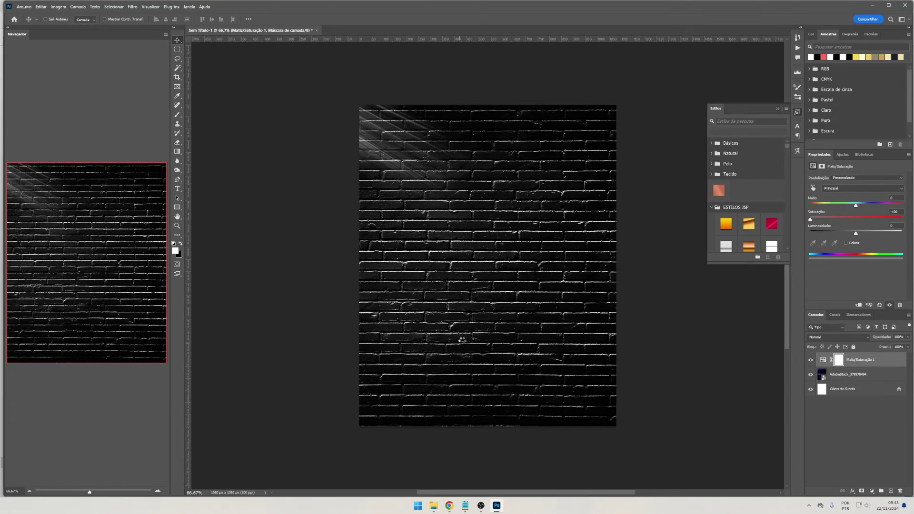
Place the basem hexagon on the brick wall, shrunk and moved toward the top
drag(492, 497, 509, 250)
mouse_move(488, 147)
mouse_down()
mouse_move(487, 228)
mouse_move(495, 174)
mouse_up()
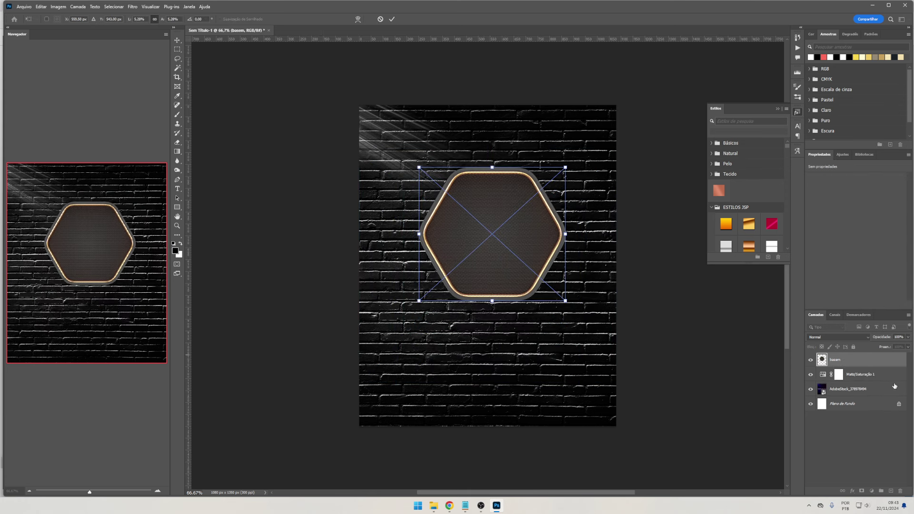
key(Return)
Add a Hue/Saturation layer clipped to the hexagon with Saturation -100
click(872, 491)
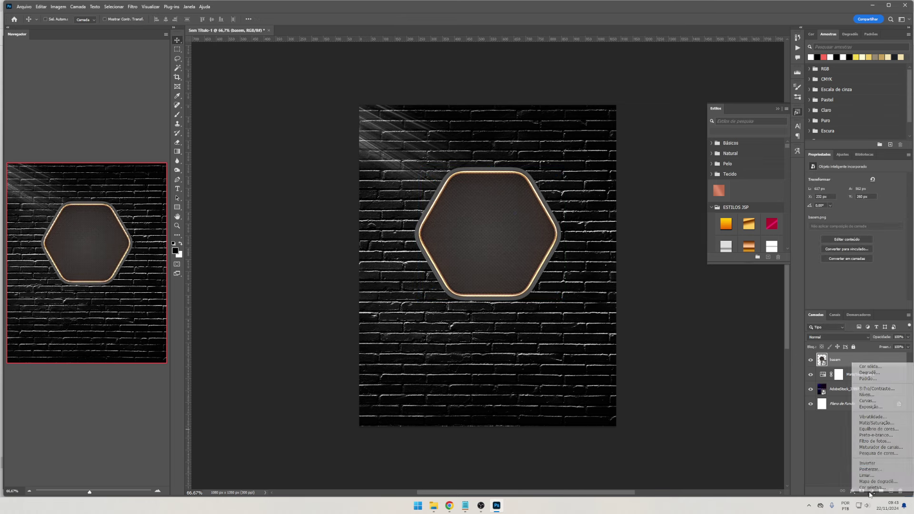
click(871, 422)
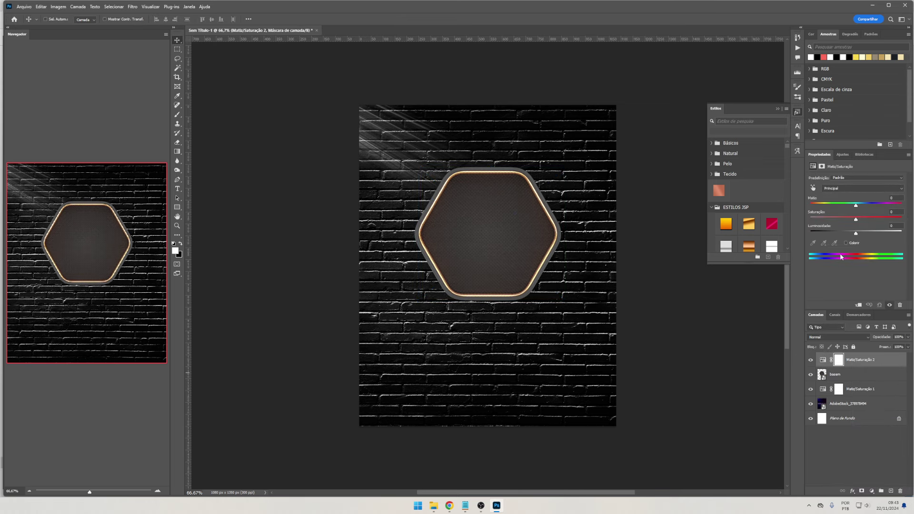
right_click(856, 362)
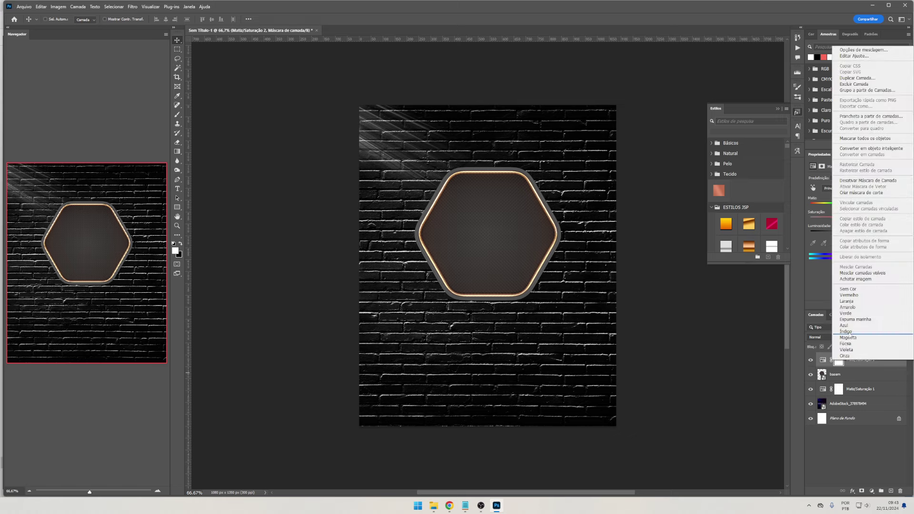
click(862, 193)
drag(831, 219, 824, 220)
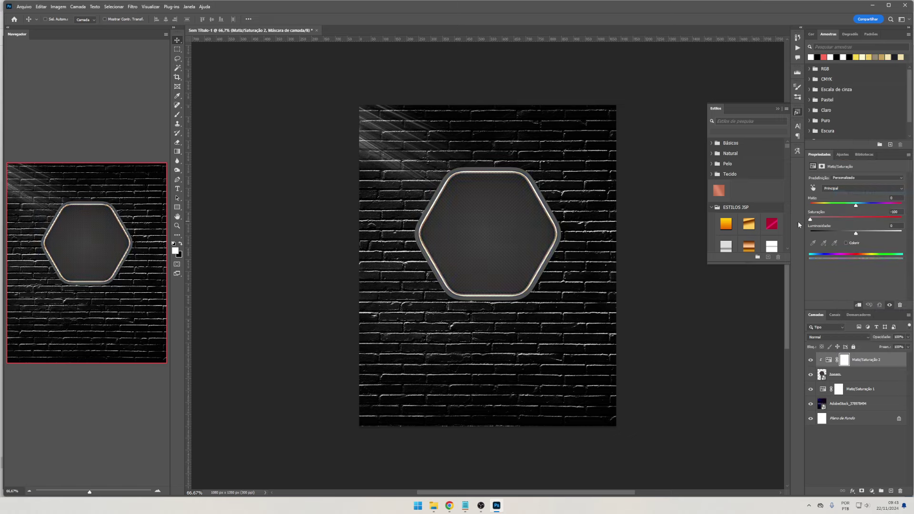
key(ctrl+1)
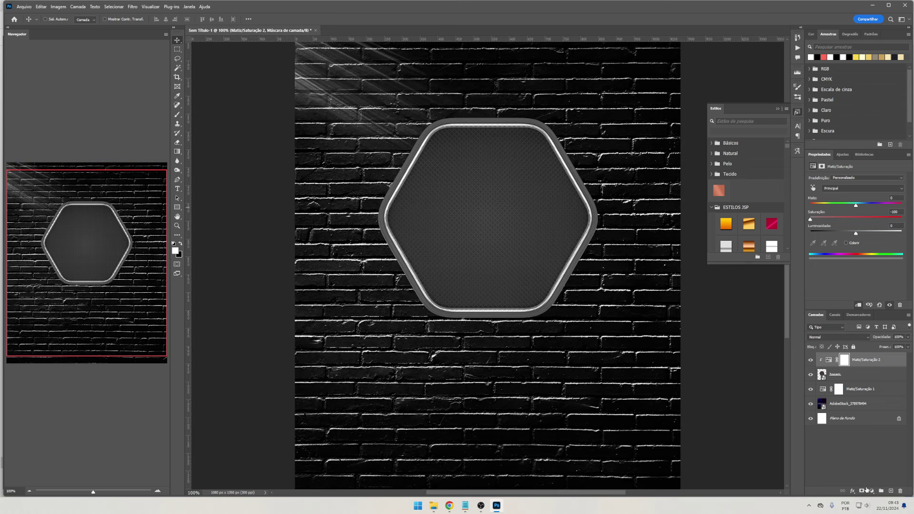
Darken the hexagon with a Curves adjustment layer clipped to it
click(867, 490)
click(868, 399)
right_click(867, 365)
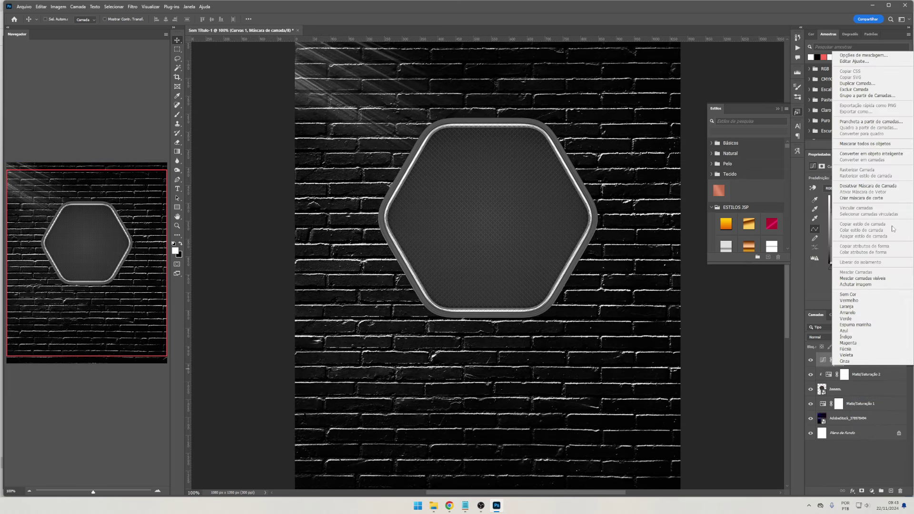
click(862, 197)
drag(851, 243, 851, 249)
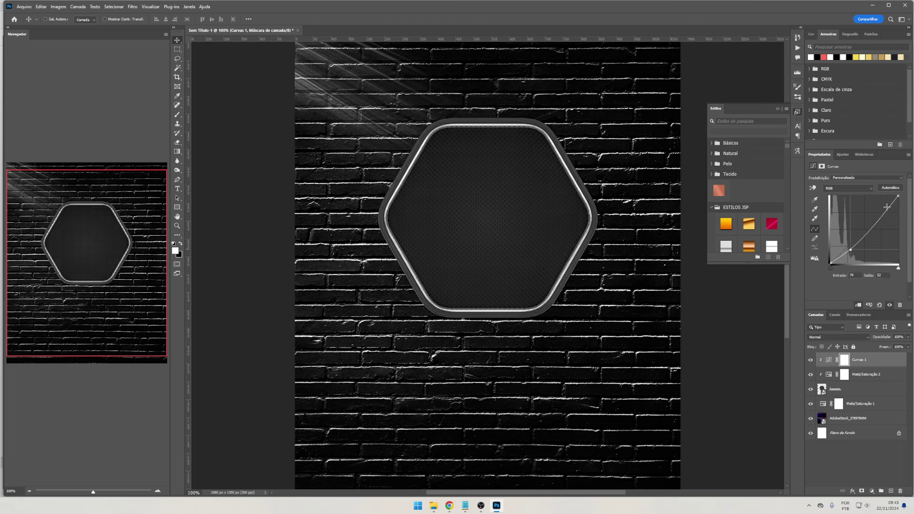
drag(887, 207, 885, 210)
Type BLACK on the hexagon and scale the text up inside it
key(t)
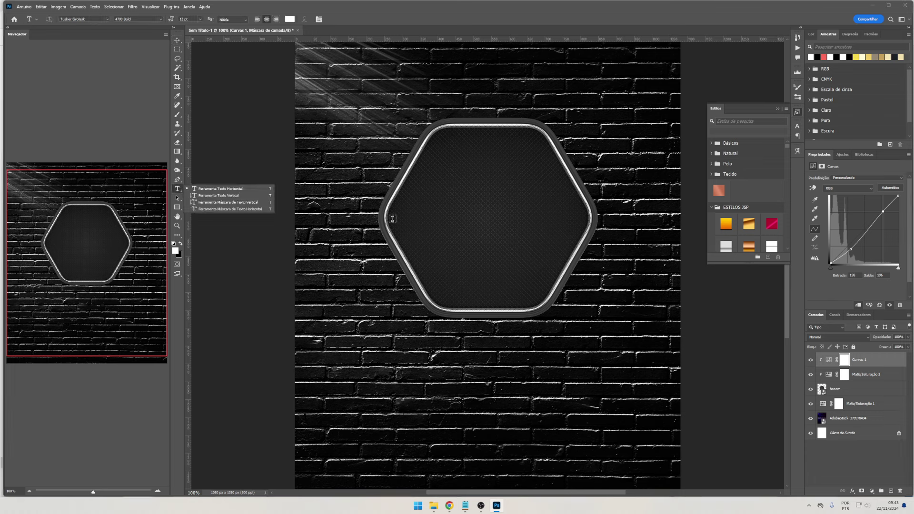
click(415, 210)
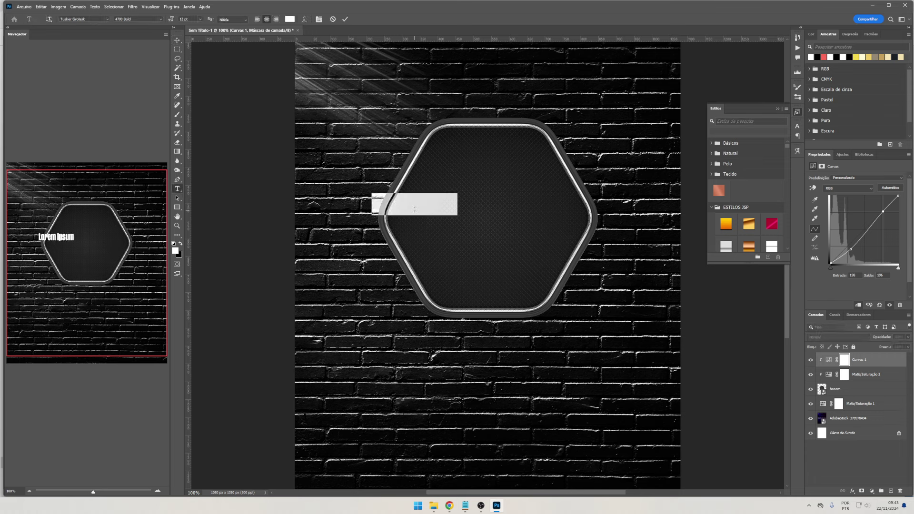
text(BLACK)
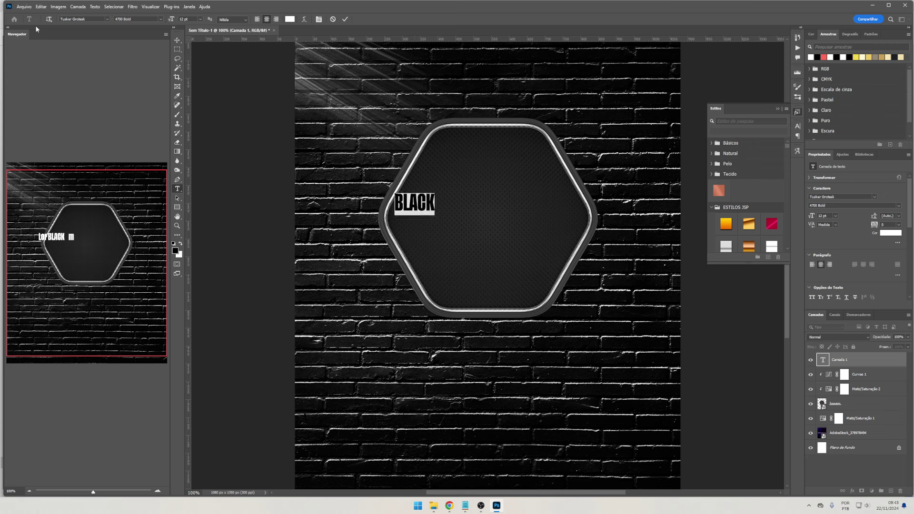
click(177, 40)
key(ctrl+t)
drag(435, 216, 503, 224)
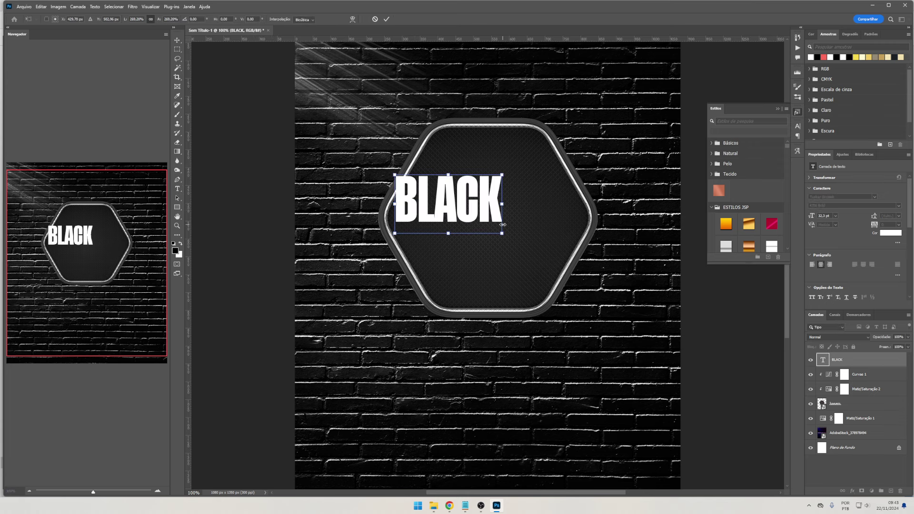
key(Return)
Set BLACK in Akira Expanded with -75 tracking, centred on the badge with a copy below
double_click(469, 209)
click(797, 126)
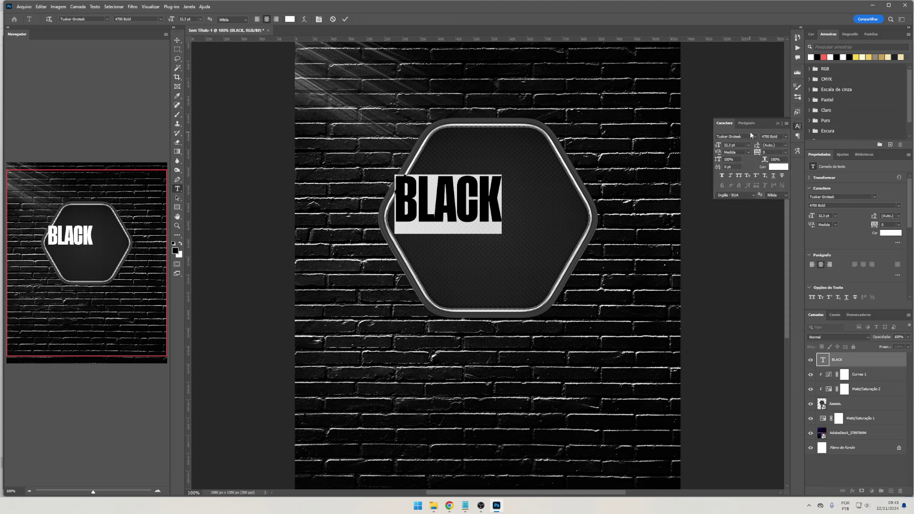
click(755, 137)
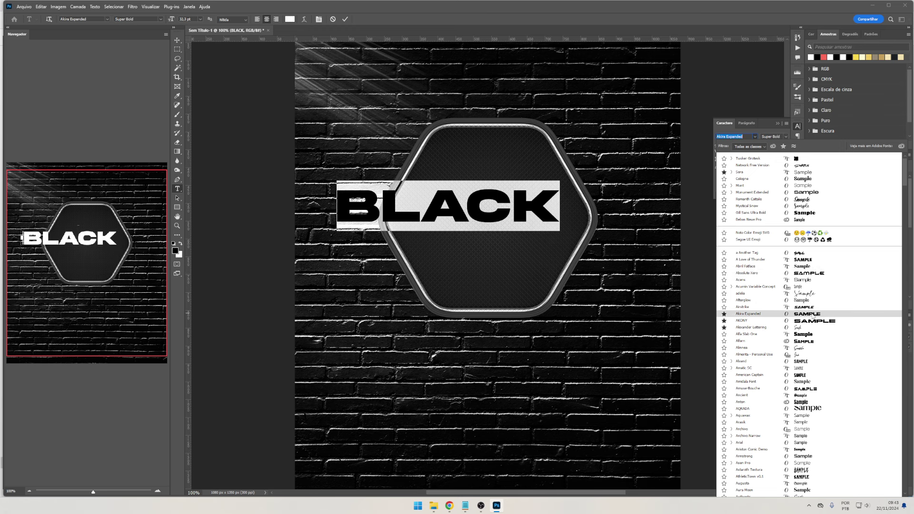
click(808, 316)
click(849, 355)
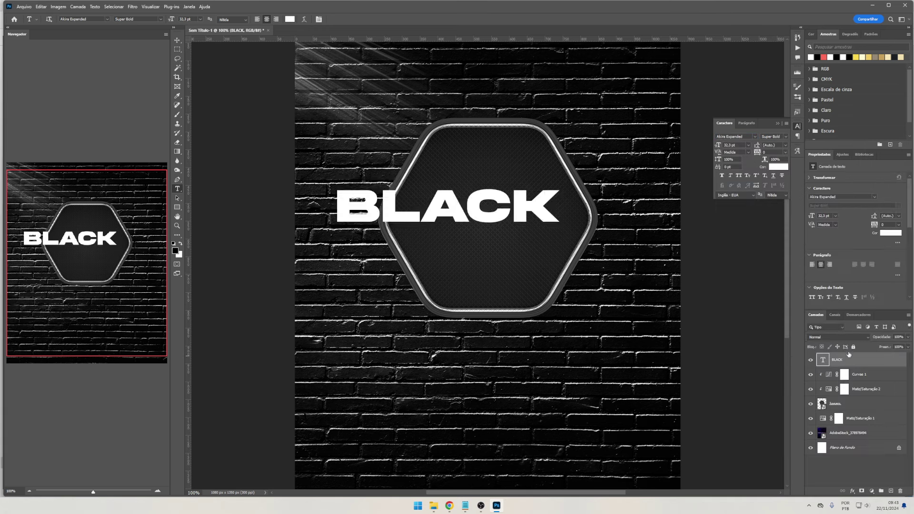
click(786, 152)
click(775, 178)
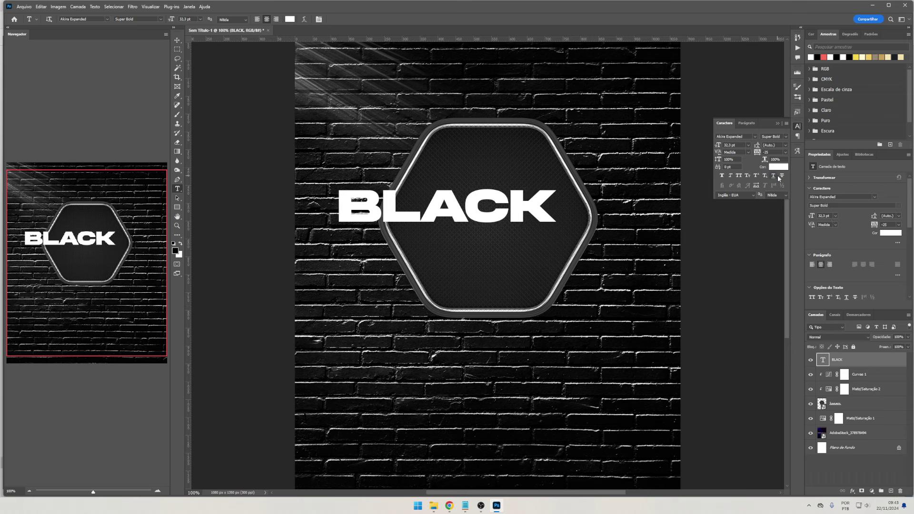
click(785, 152)
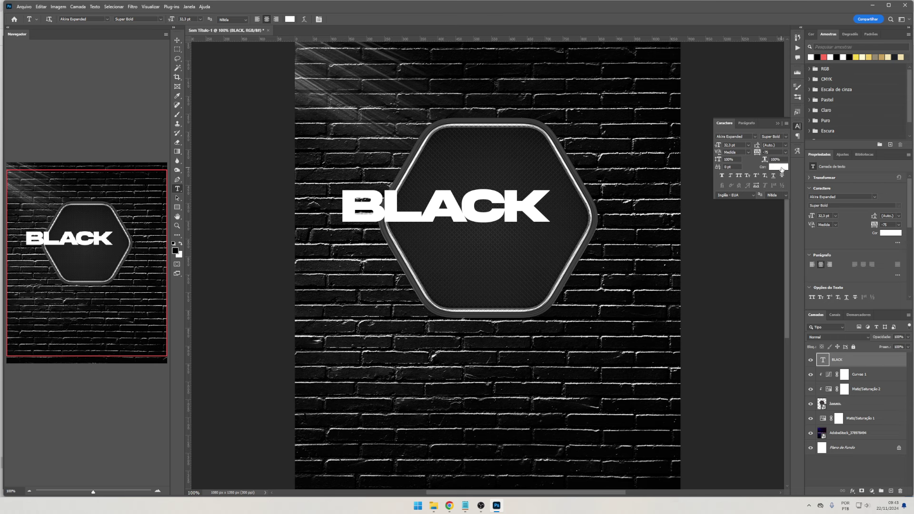
mouse_move(463, 219)
mouse_down()
mouse_move(505, 206)
mouse_move(505, 256)
mouse_up()
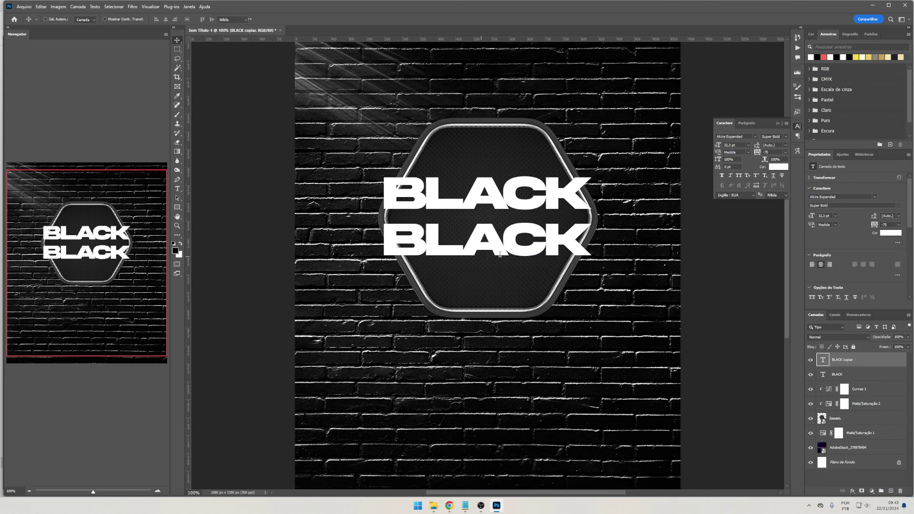
Duplicate BLACK below itself, retype the copy as FRIDAY, nudge it up and hide it
key(ctrl+z)
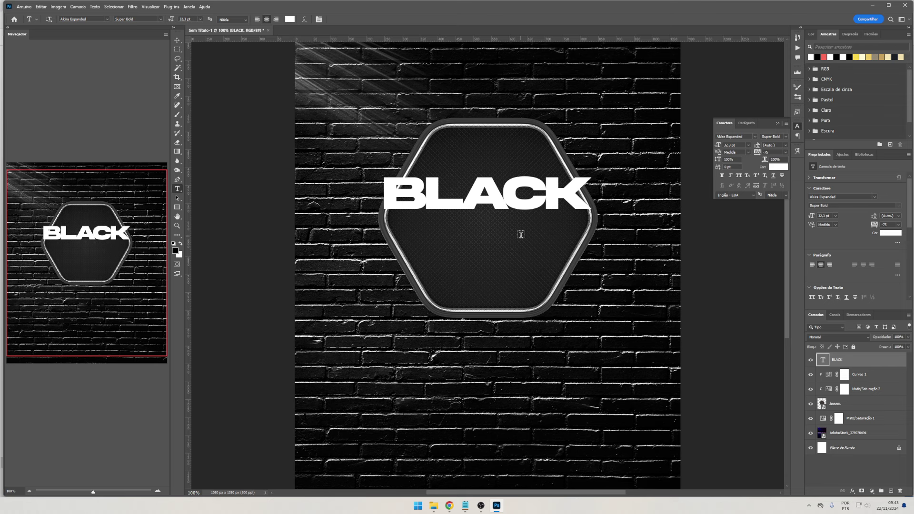
key(v)
drag(504, 189, 504, 238)
double_click(545, 247)
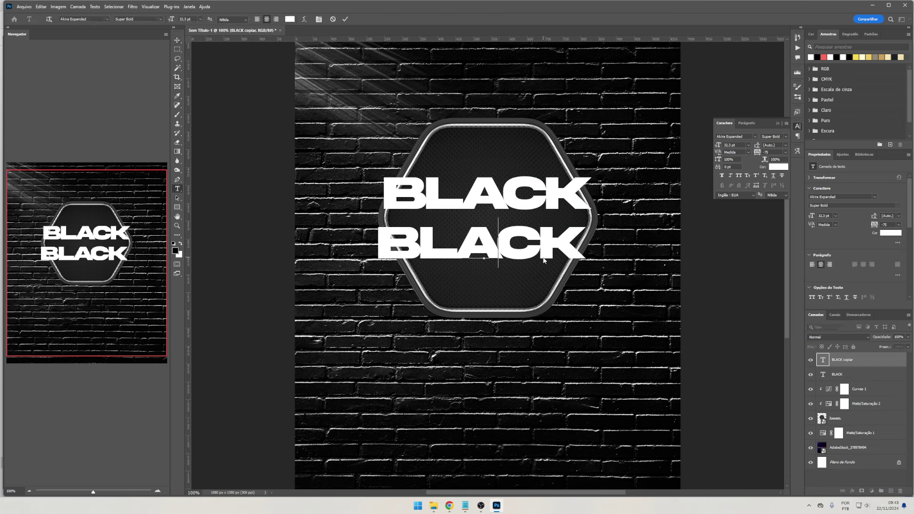
text(FRIDAY)
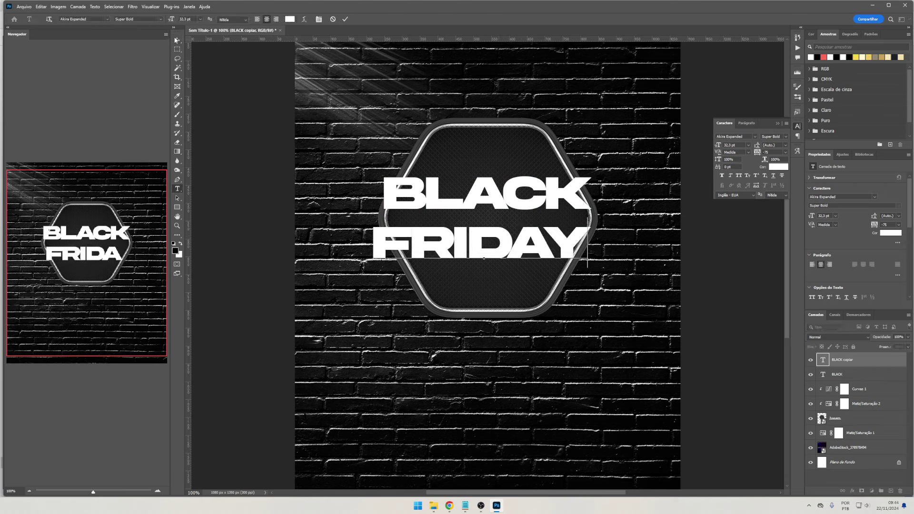
click(177, 40)
drag(530, 245, 534, 235)
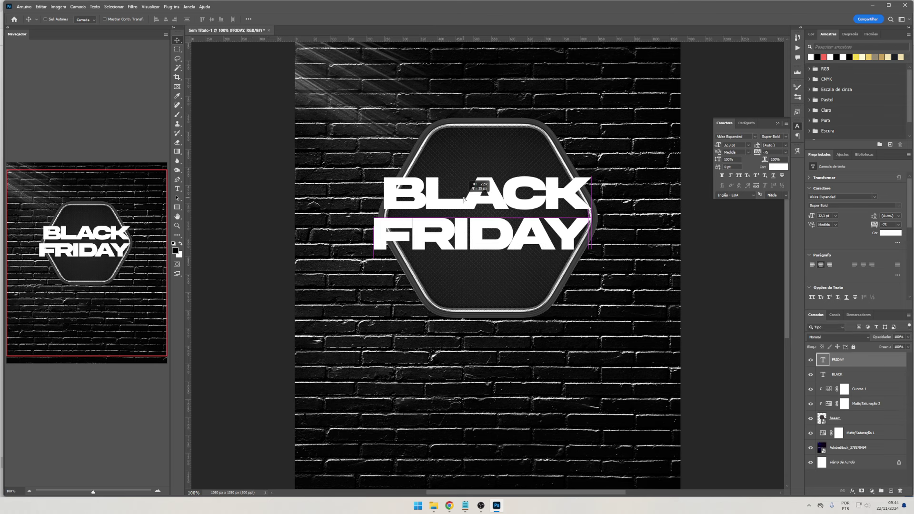
click(811, 360)
Zoom in and scale BLACK up so it stretches across the badge
click(867, 390)
click(853, 375)
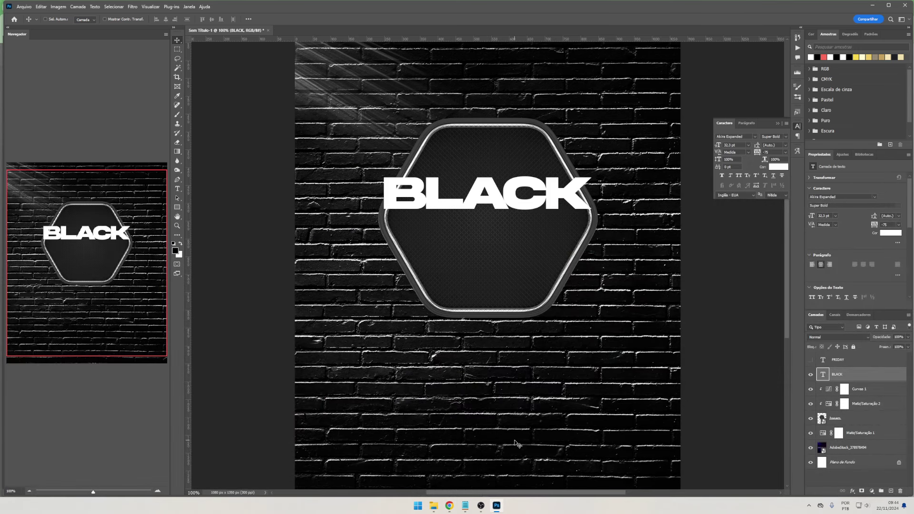
key(ctrl+plus)
scroll(333, 160, up, 3)
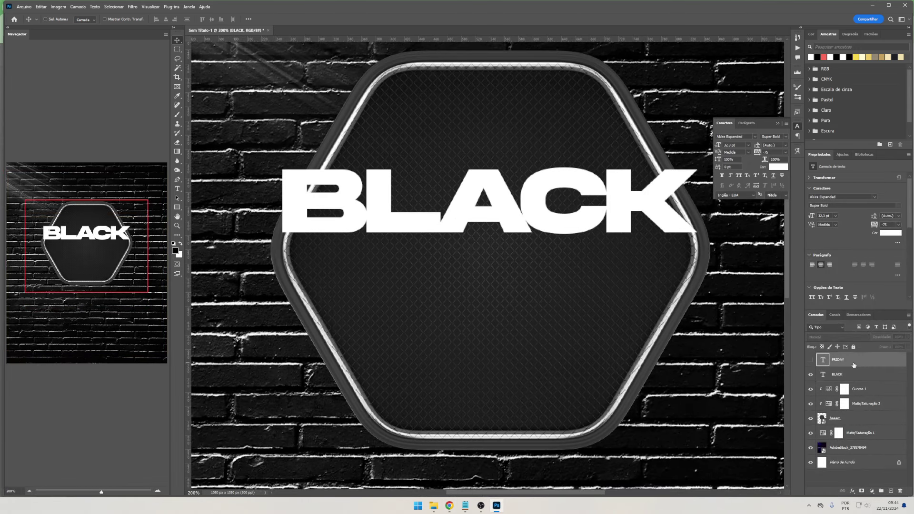
key(ctrl+t)
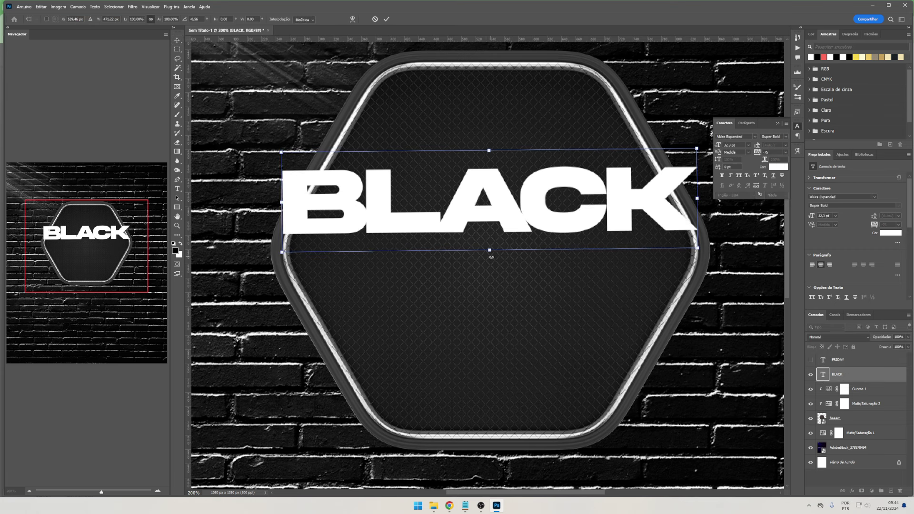
drag(476, 262, 491, 255)
key(ctrl+z)
drag(698, 149, 729, 142)
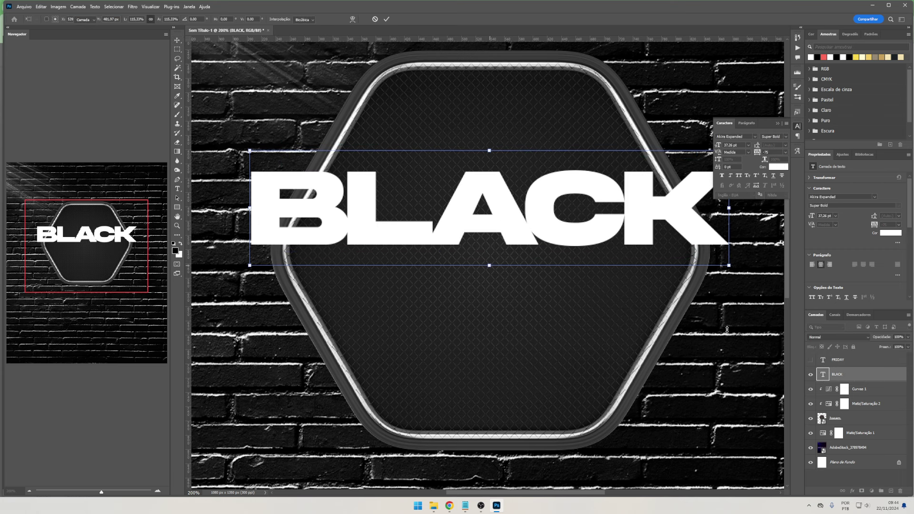
key(Return)
click(853, 491)
click(879, 471)
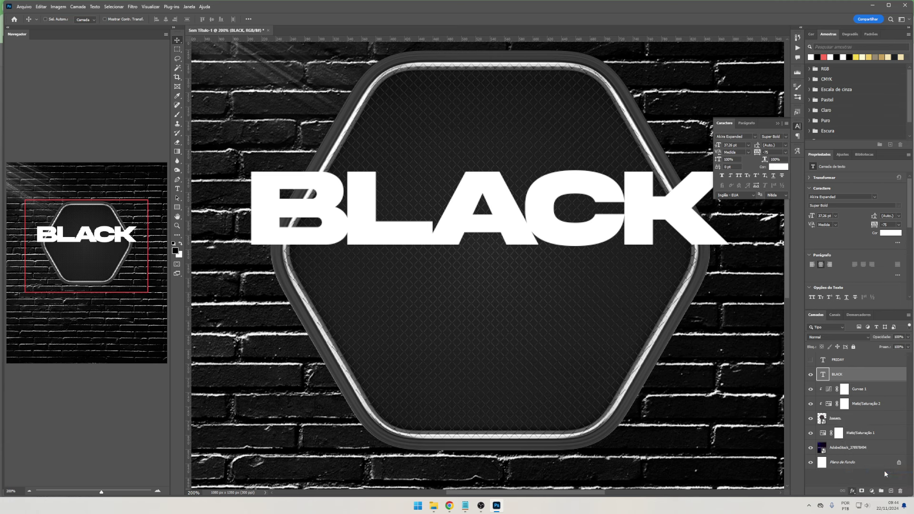
Reset the overlay gradient and make its end stop grey
click(768, 284)
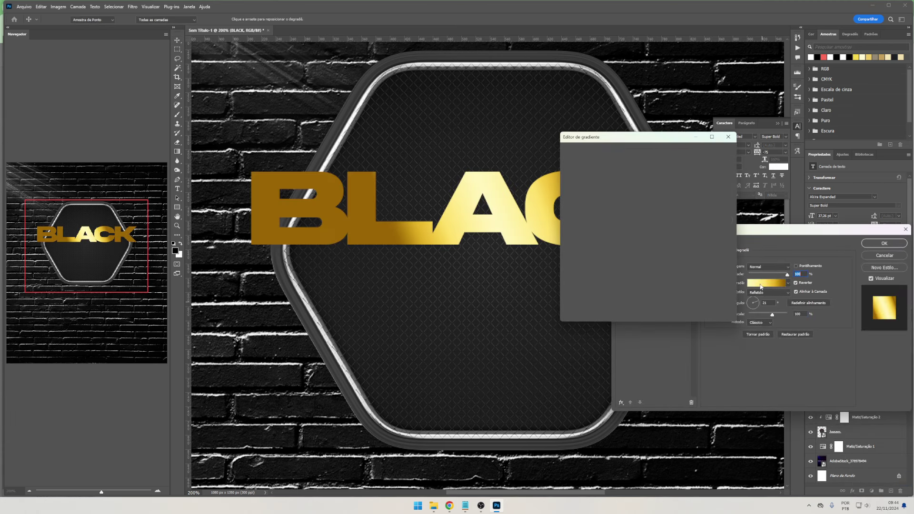
click(723, 165)
click(796, 334)
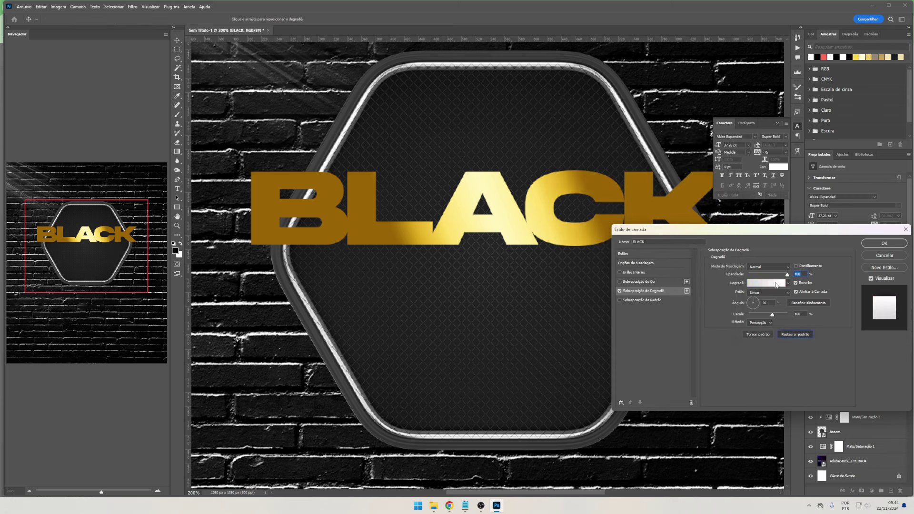
click(775, 285)
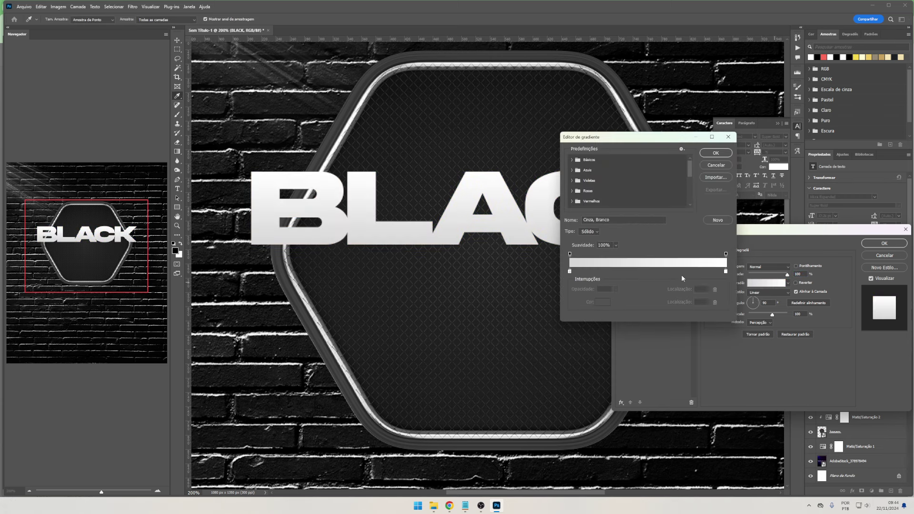
double_click(726, 274)
text(701d1d)
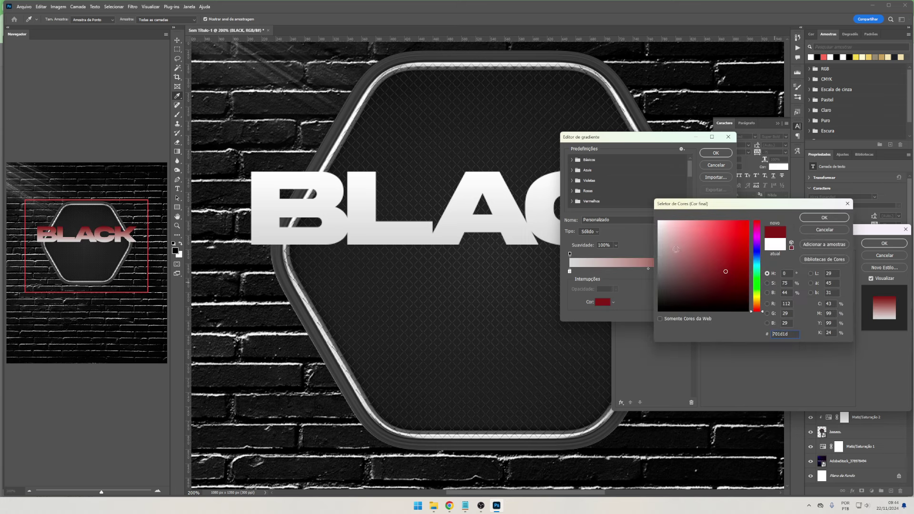
click(662, 261)
key(Return)
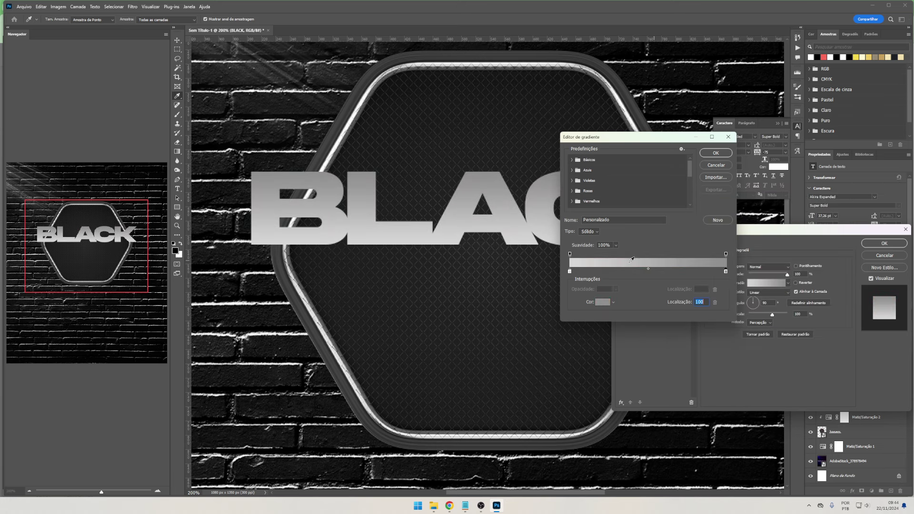
Make the gradient's right stop white and its left stop mid grey
double_click(726, 271)
click(663, 219)
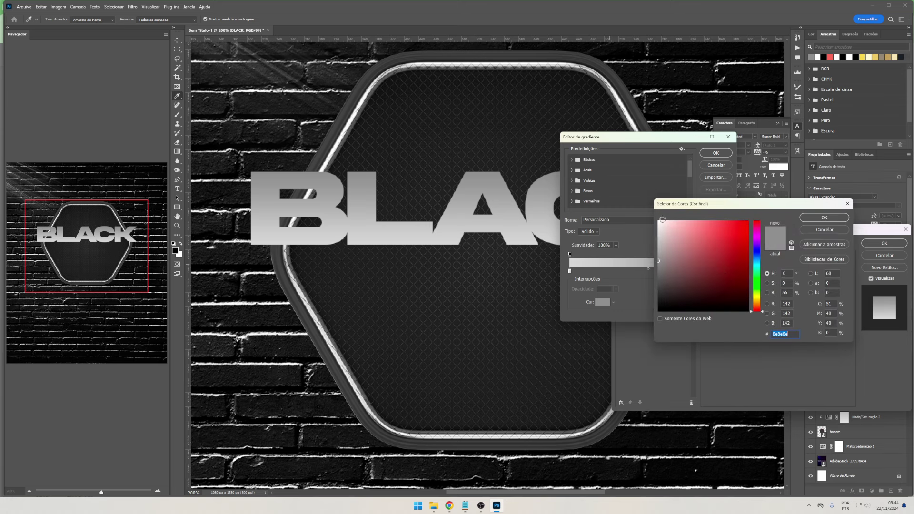
key(Return)
double_click(570, 273)
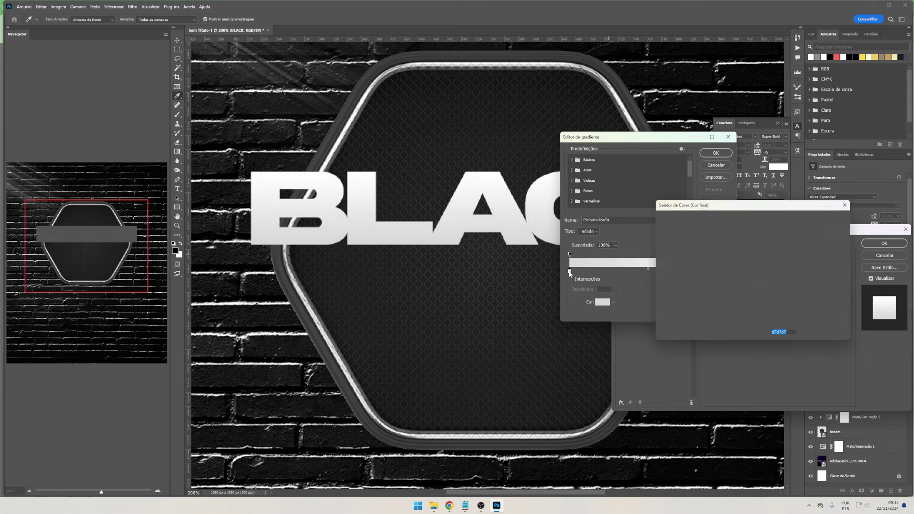
click(649, 265)
key(Return)
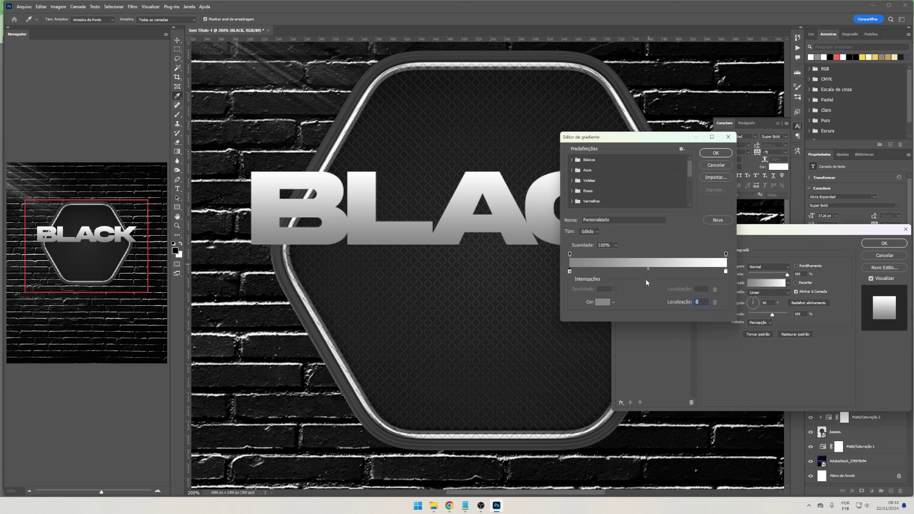
Add a light grey stop at 35 and a white (ffffff) stop
click(625, 272)
double_click(625, 272)
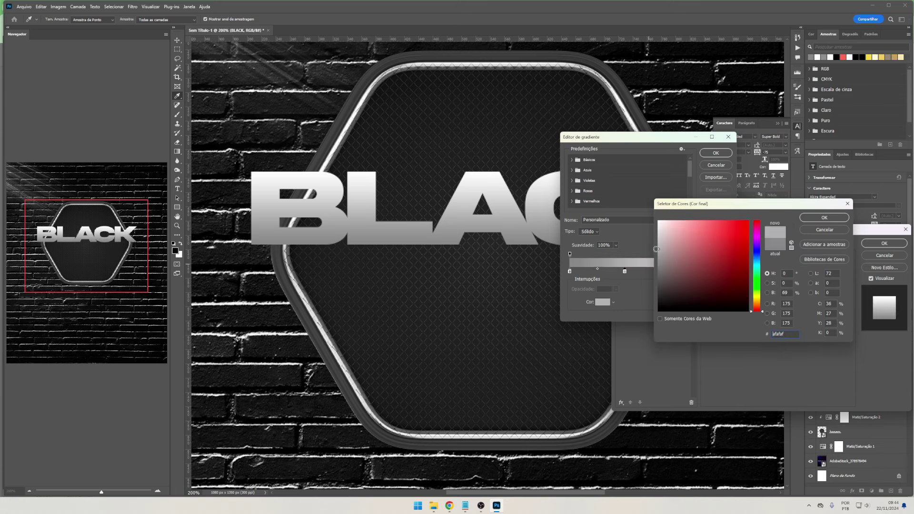
key(Return)
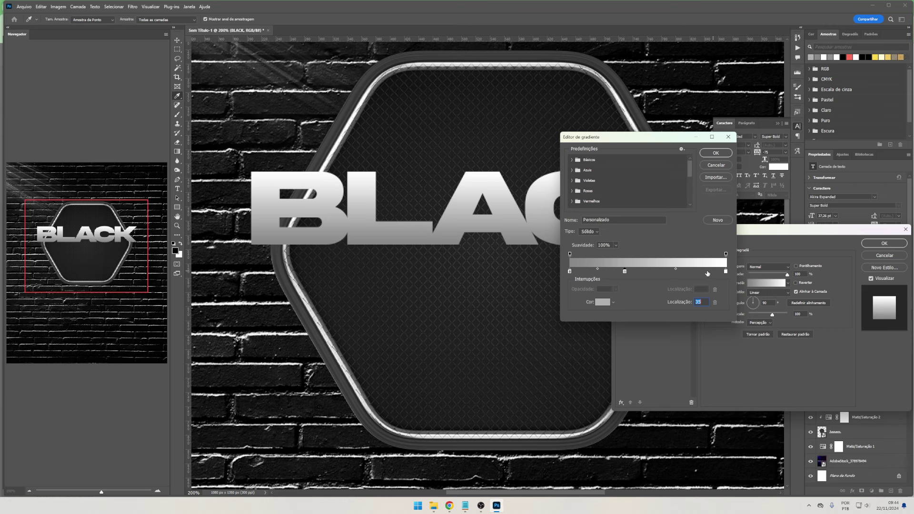
double_click(597, 272)
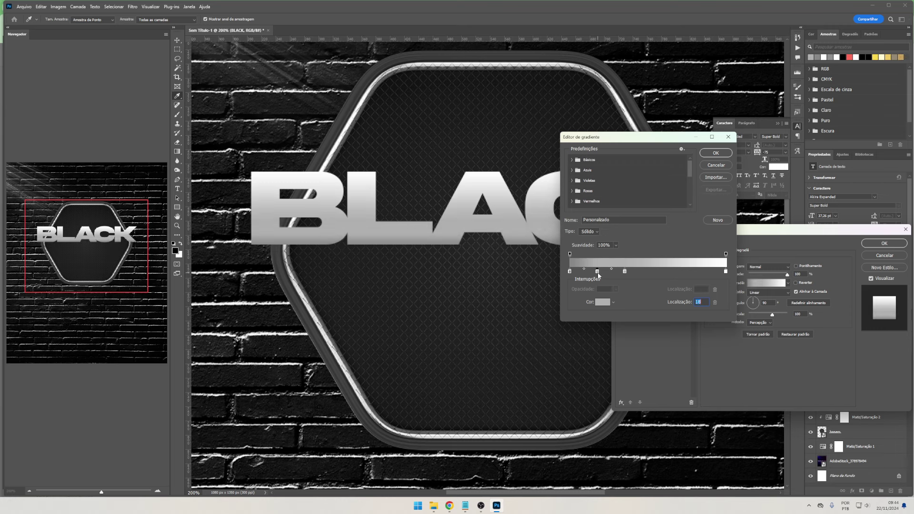
text(ffffff)
key(Return)
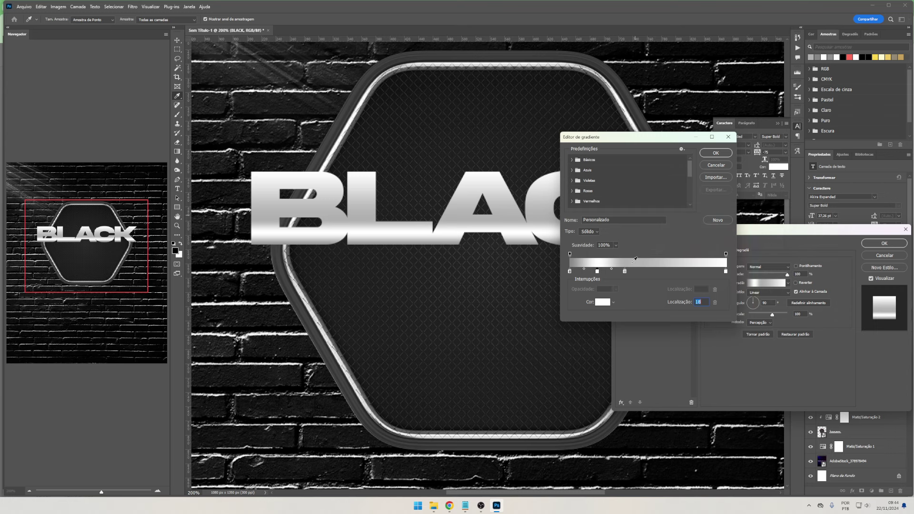
Add grey and white stops near the end, accept the striped chrome gradient, angle it 52°
click(674, 273)
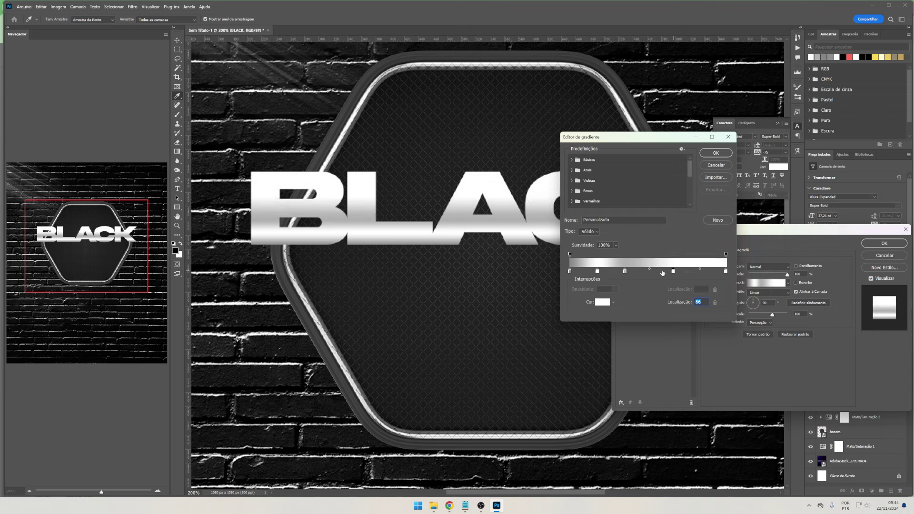
mouse_move(652, 273)
mouse_down()
mouse_move(688, 273)
mouse_move(658, 261)
mouse_move(668, 272)
mouse_up()
double_click(689, 272)
key(Return)
click(706, 273)
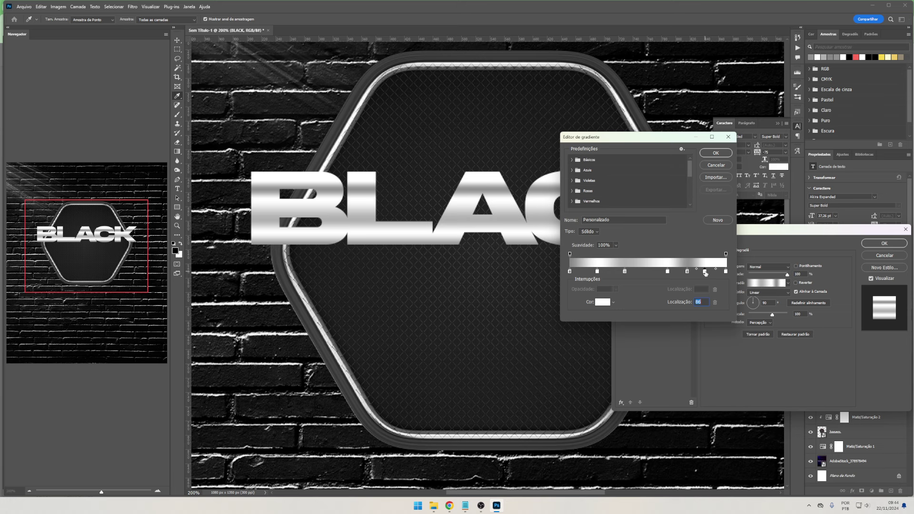
key(Return)
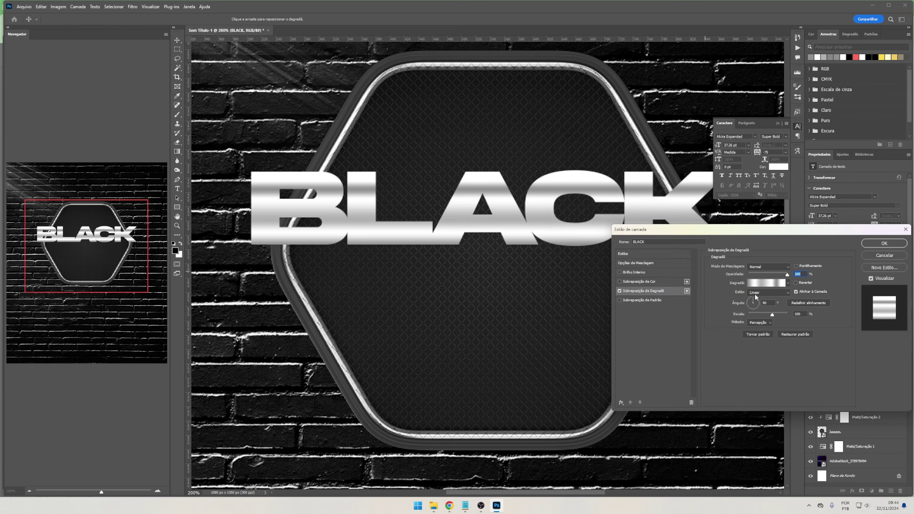
click(756, 292)
drag(755, 299, 756, 300)
Add a light grey stop near the gradient's left end and reposition a stop
click(755, 284)
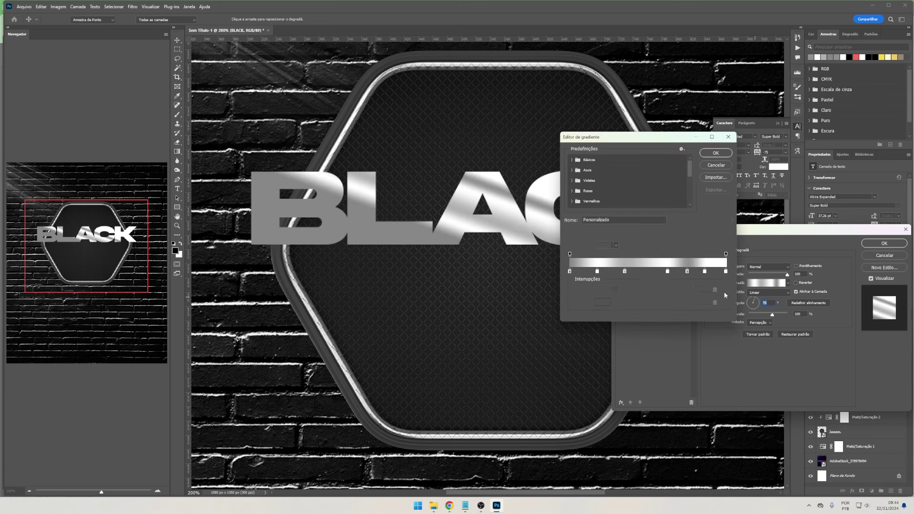
click(578, 271)
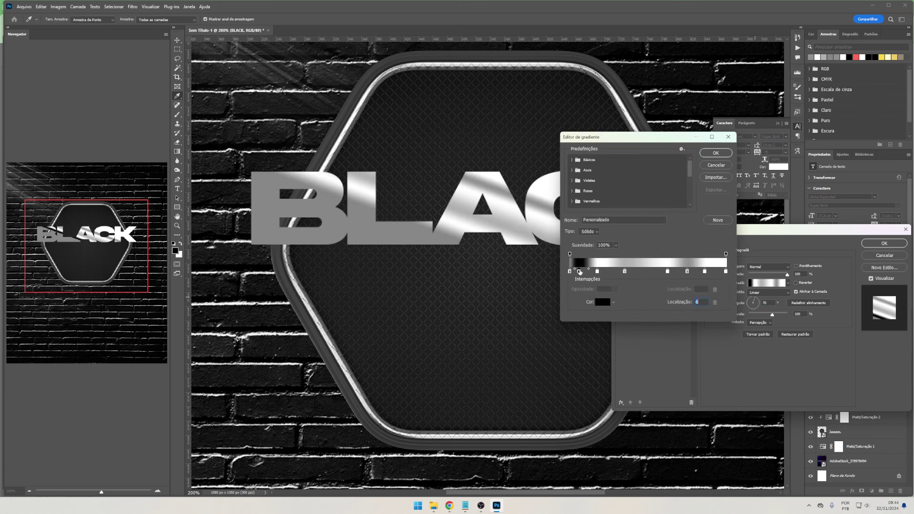
double_click(580, 272)
click(661, 235)
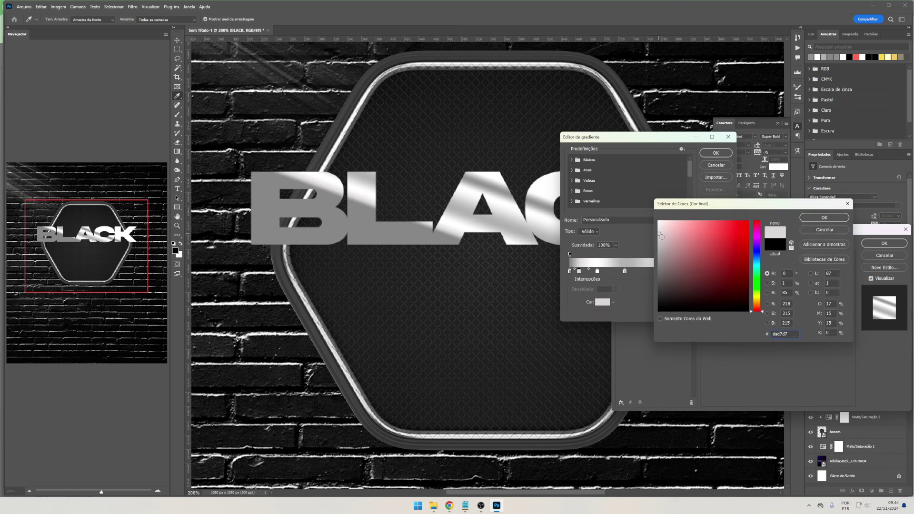
key(Return)
drag(625, 271, 633, 272)
click(602, 271)
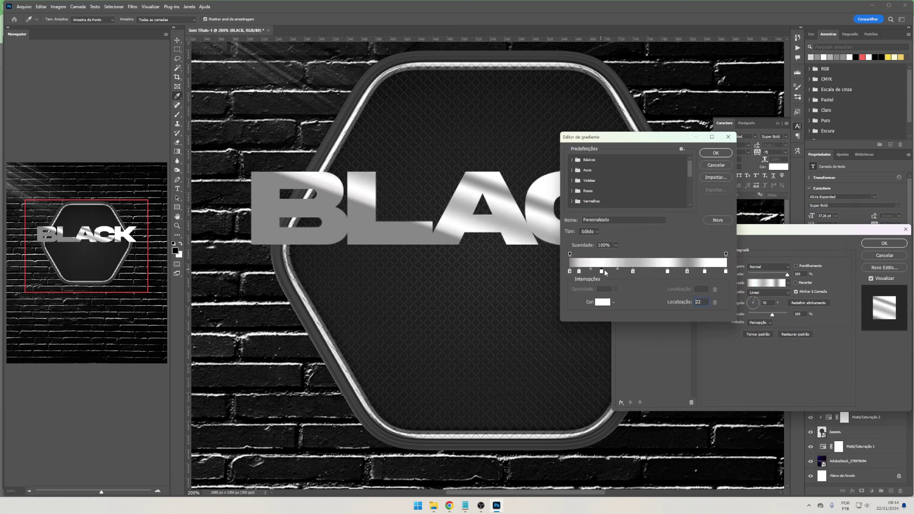
Add a near-white stop, slide a white stop to location 51, and keep the gradient
click(692, 272)
double_click(693, 272)
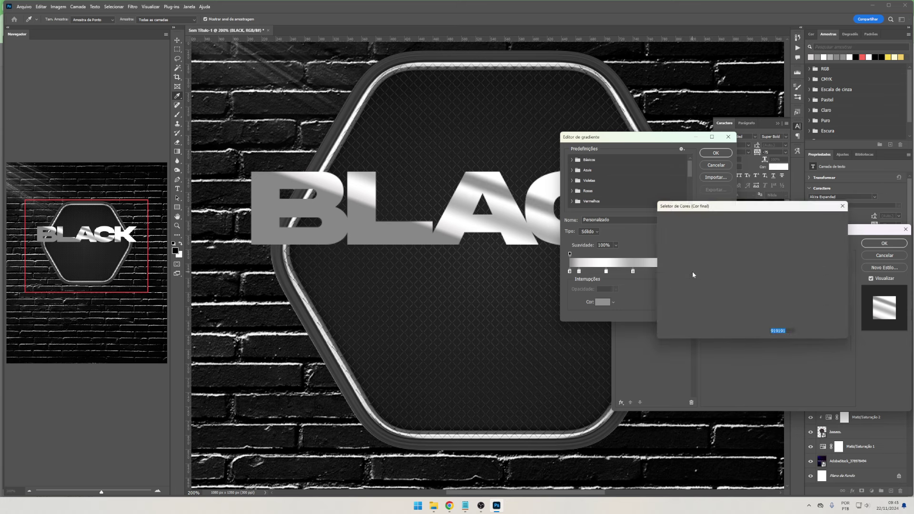
click(672, 230)
drag(667, 233, 660, 231)
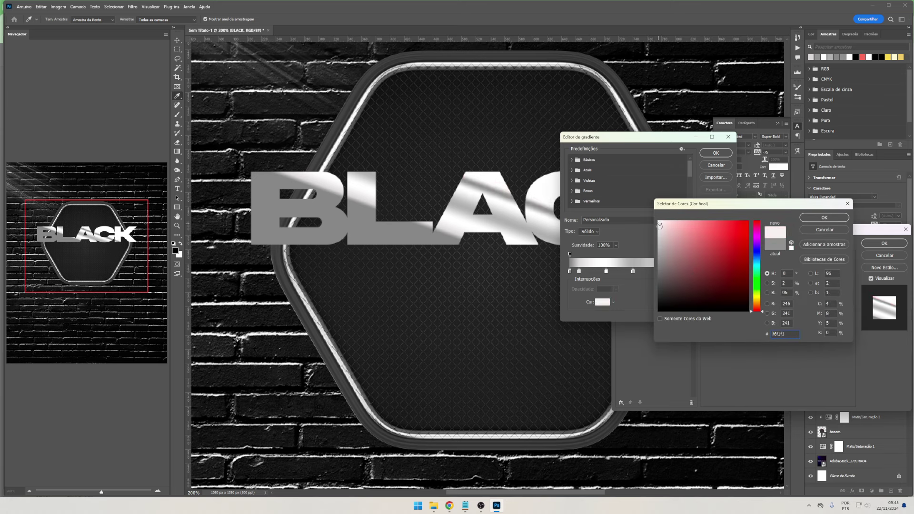
key(Return)
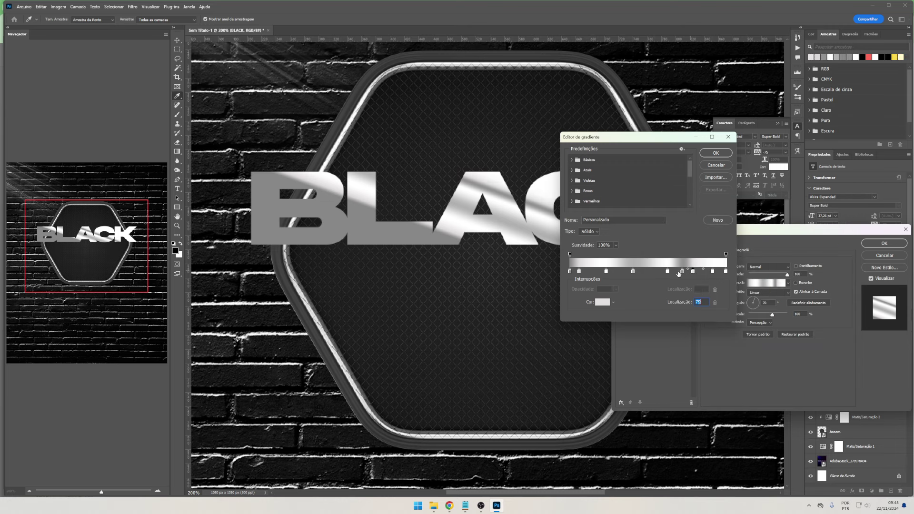
drag(668, 272, 648, 273)
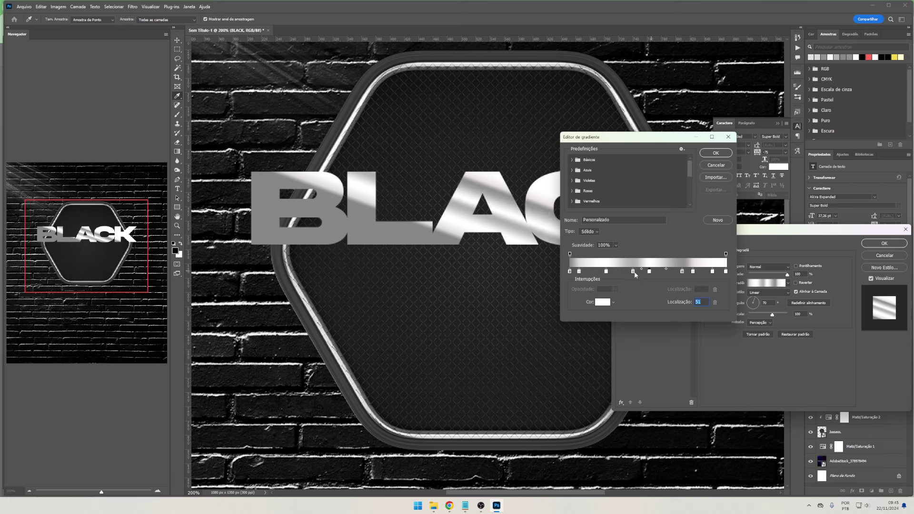
key(Return)
Rotate the Gradient Overlay sheen to about 102° and reduce Scale to 88%
click(752, 301)
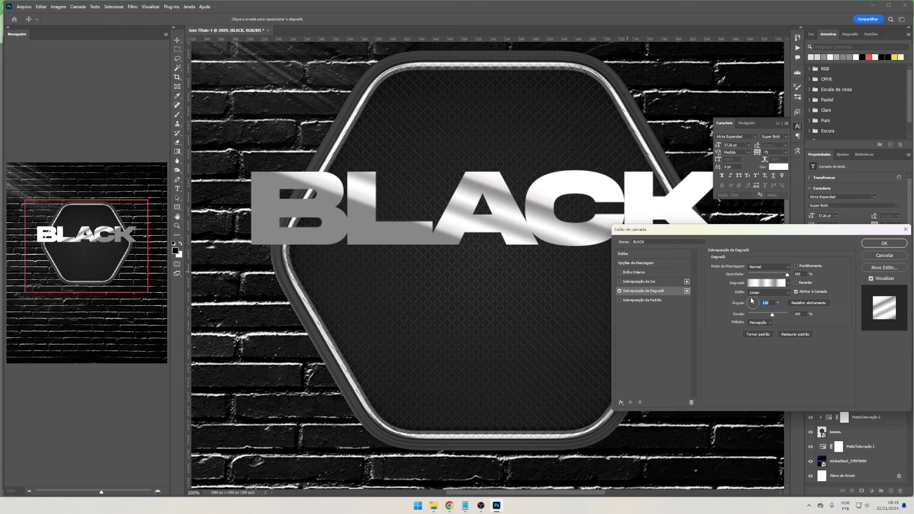
drag(751, 301, 751, 299)
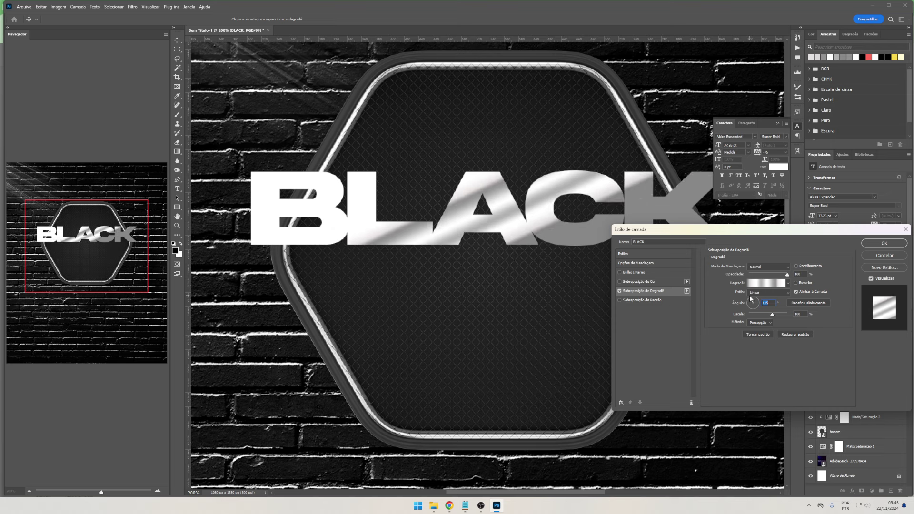
drag(751, 298, 755, 302)
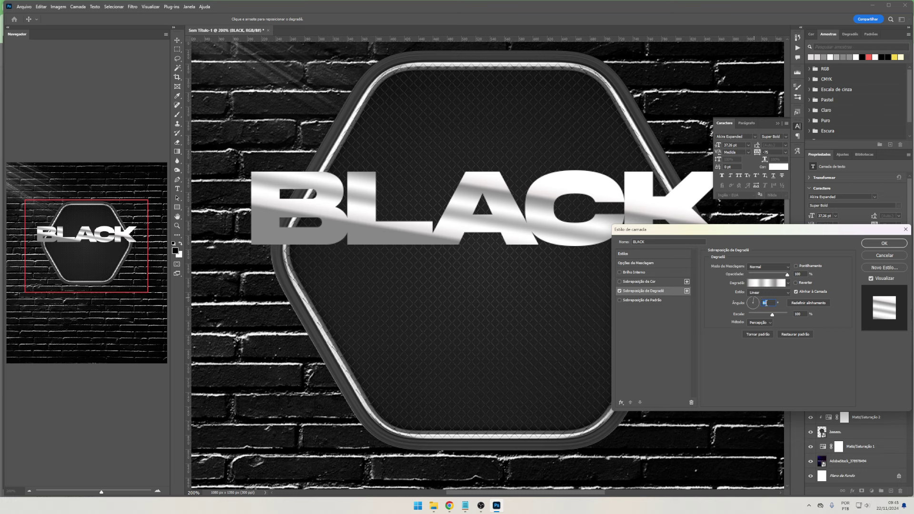
drag(774, 315, 784, 315)
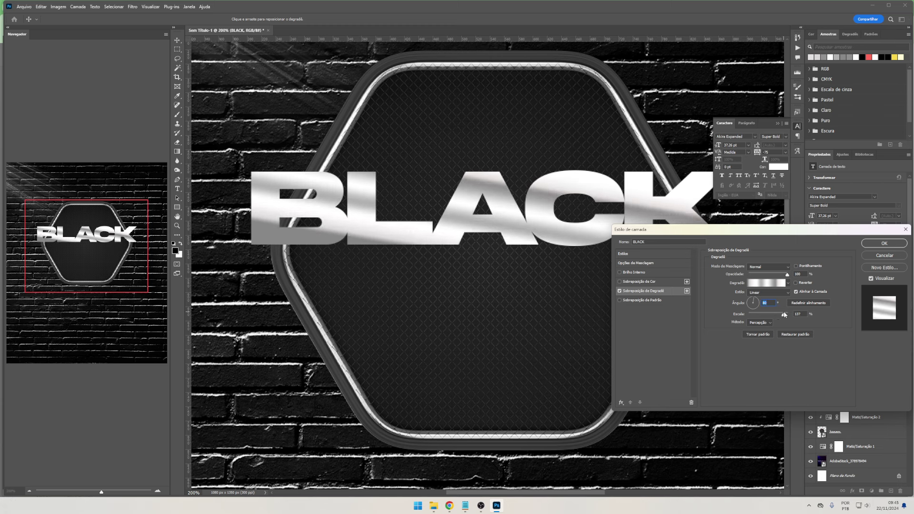
Enable Bevel & Emboss on BLACK with a ring-shaped gloss contour
click(622, 404)
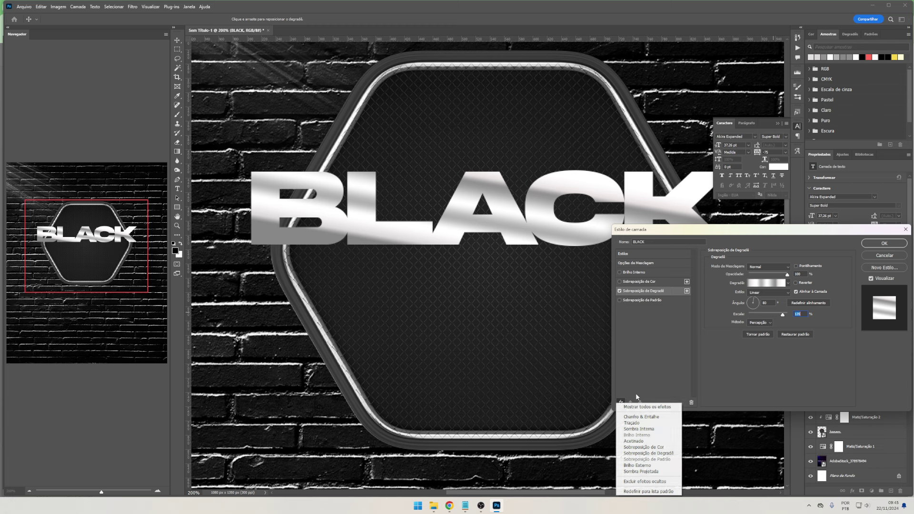
click(620, 273)
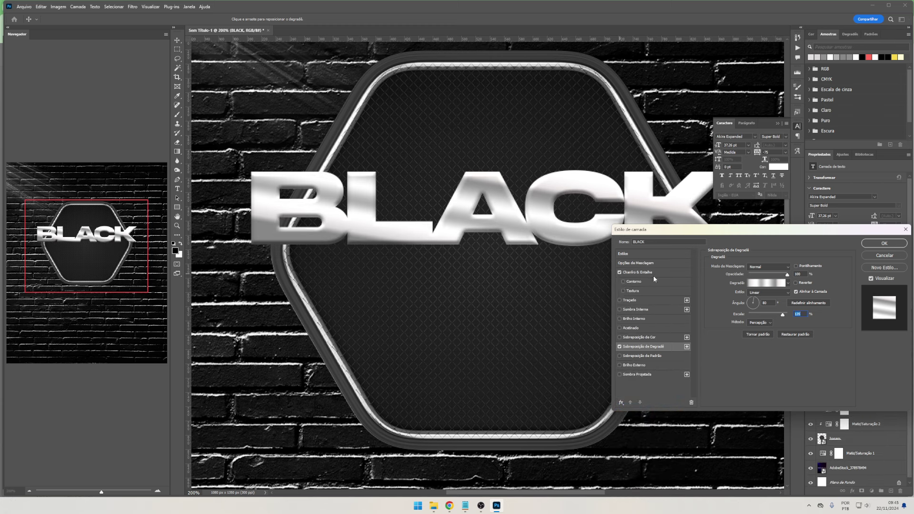
click(654, 275)
click(758, 353)
click(737, 377)
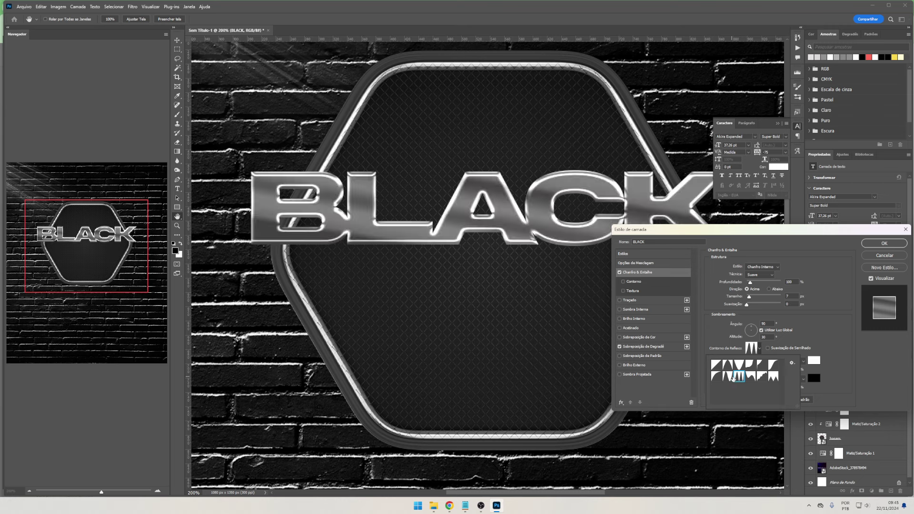
click(727, 377)
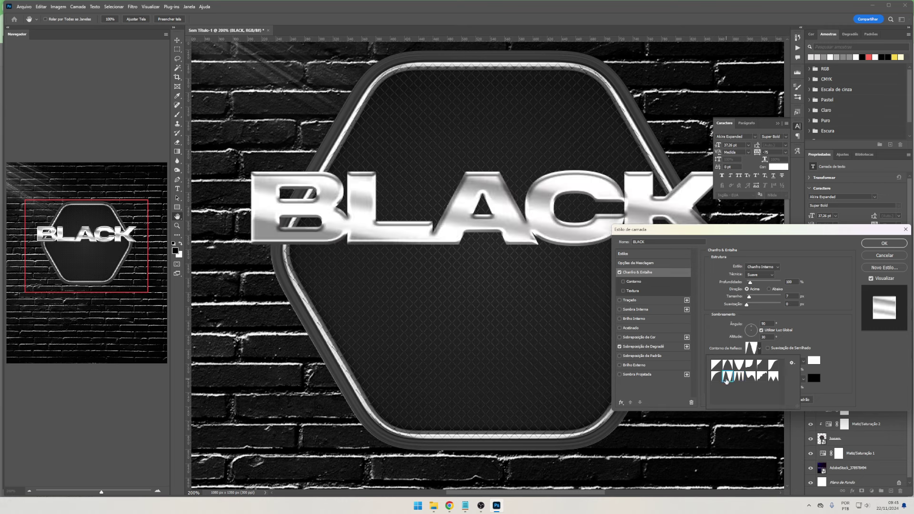
double_click(727, 381)
Reduce the bevel Size to 0 px, leave Stroke off, and enable Inner Glow
drag(749, 299, 749, 300)
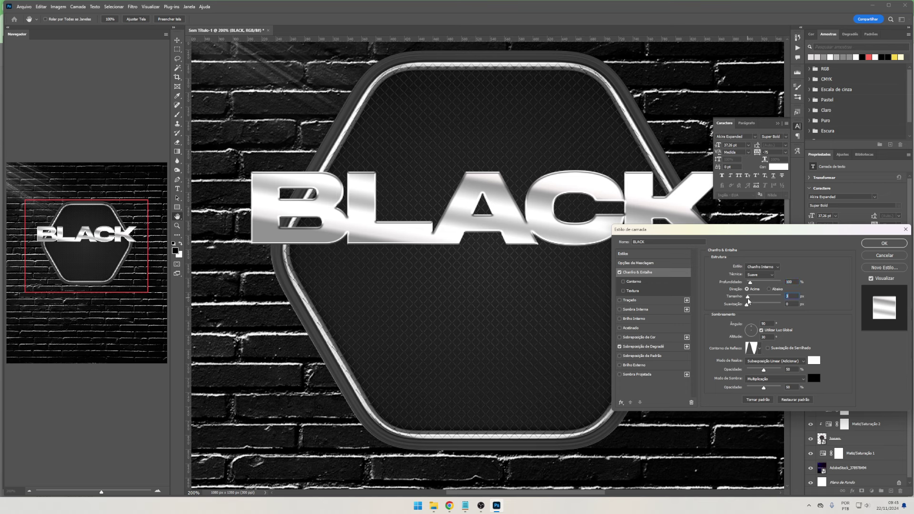
key(Down)
key(Down)
drag(749, 298, 749, 285)
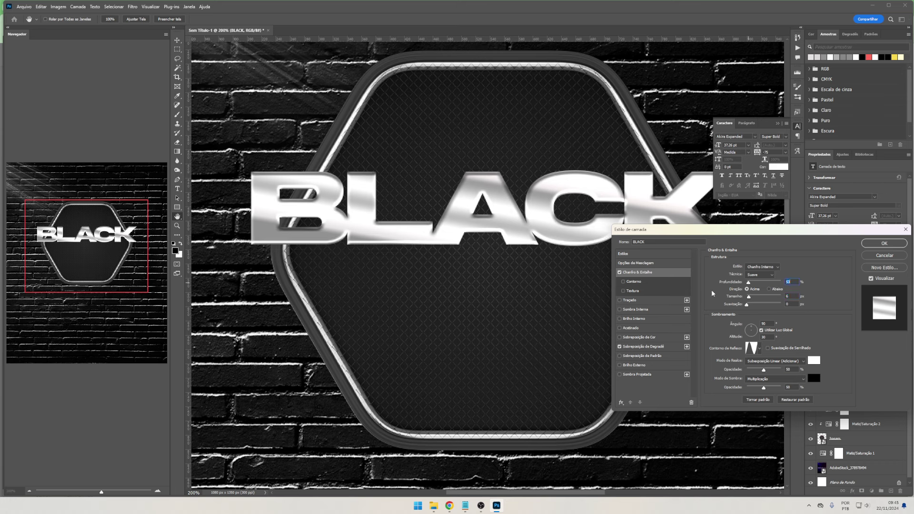
click(620, 300)
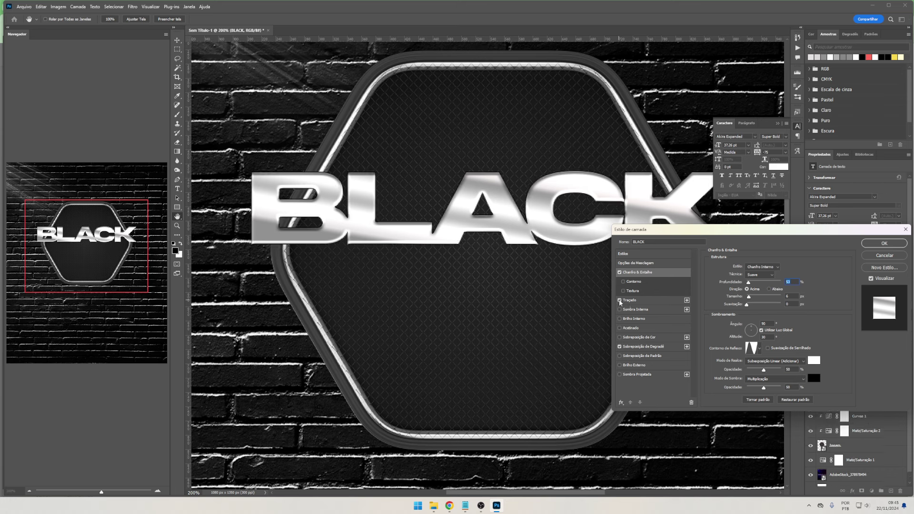
click(620, 301)
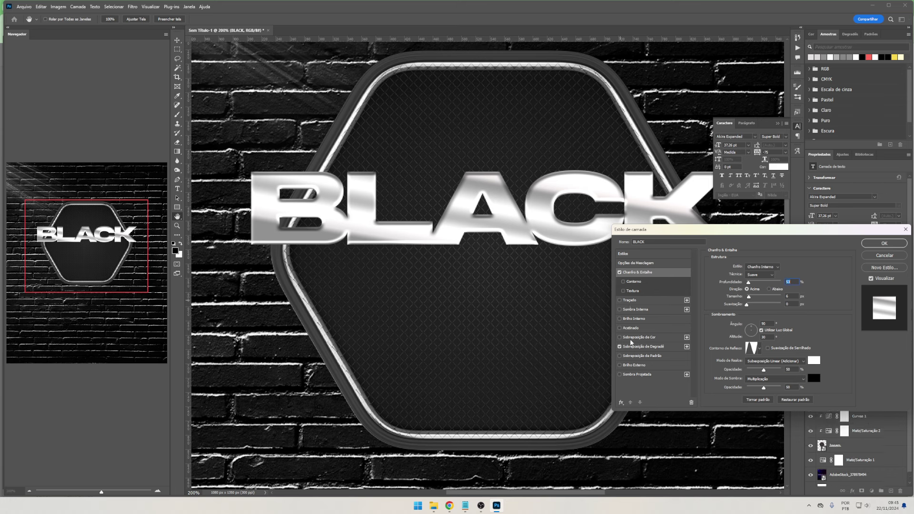
click(645, 320)
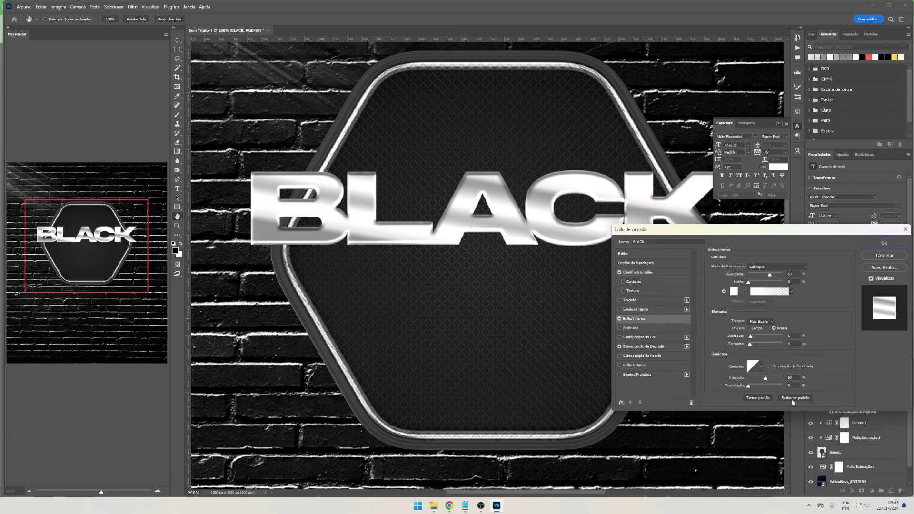
Set the inner glow to 100% opacity with a bright red colour
drag(766, 275, 783, 275)
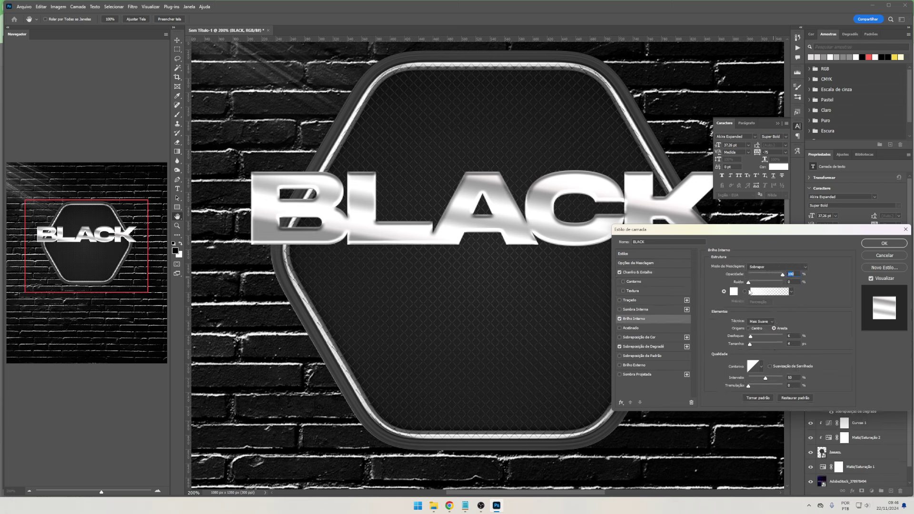
click(734, 292)
click(694, 230)
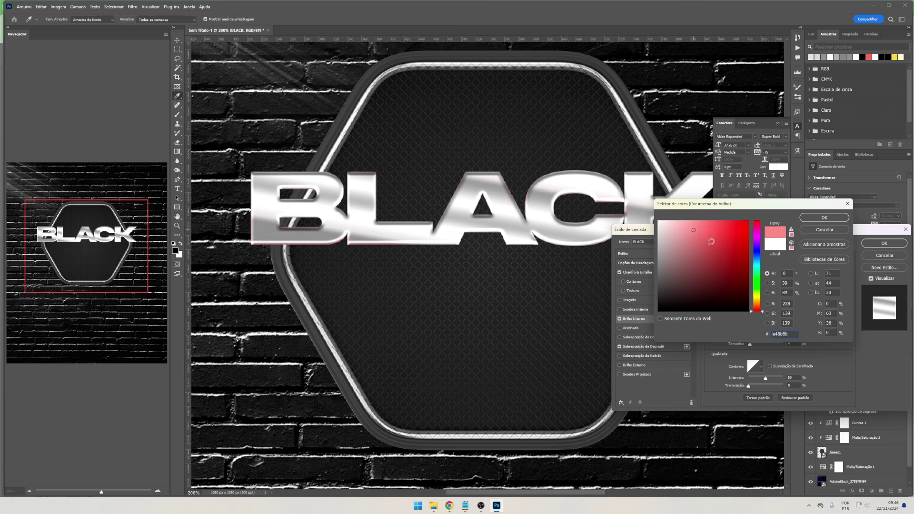
drag(760, 308, 758, 221)
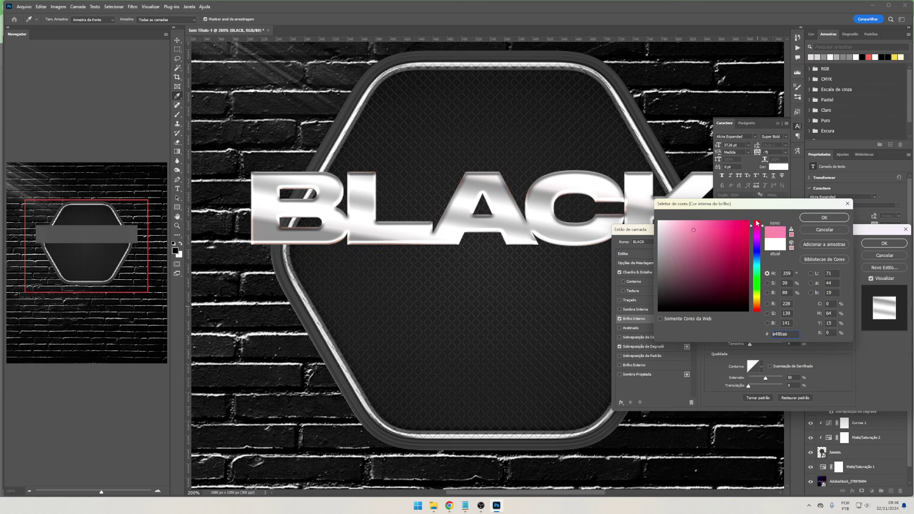
click(744, 224)
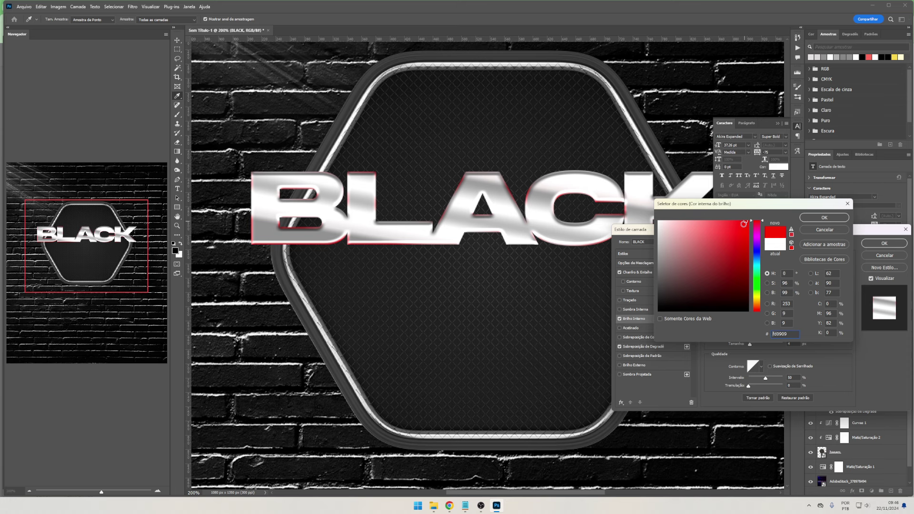
key(Return)
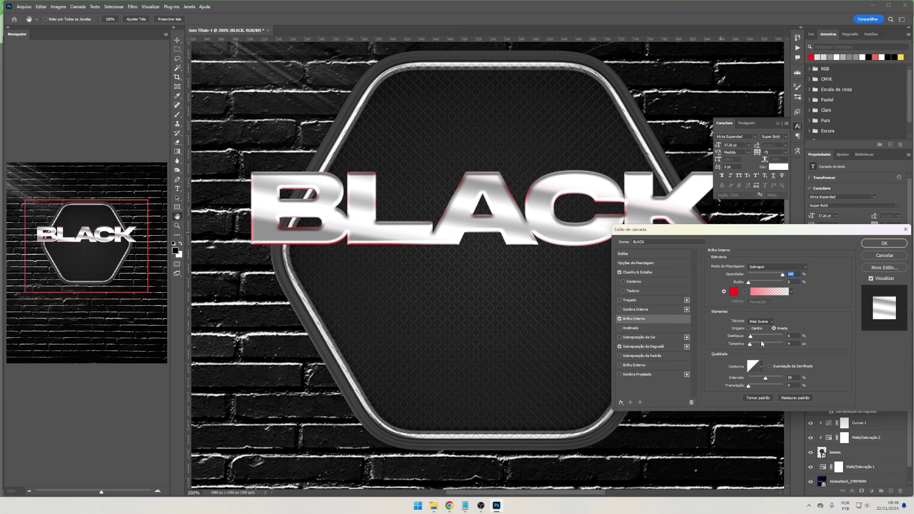
Widen the red inner glow to 10 px, fade it to about 21% opacity, and apply
drag(751, 344, 753, 344)
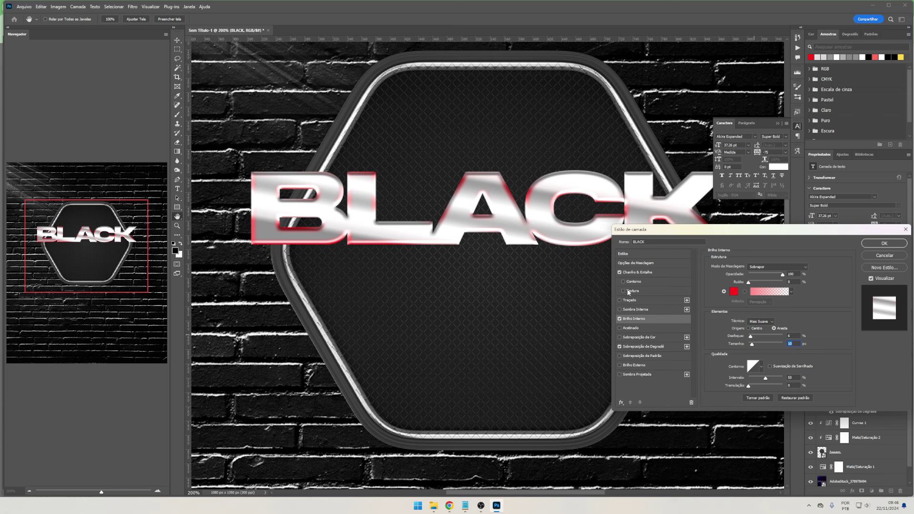
drag(582, 232, 577, 230)
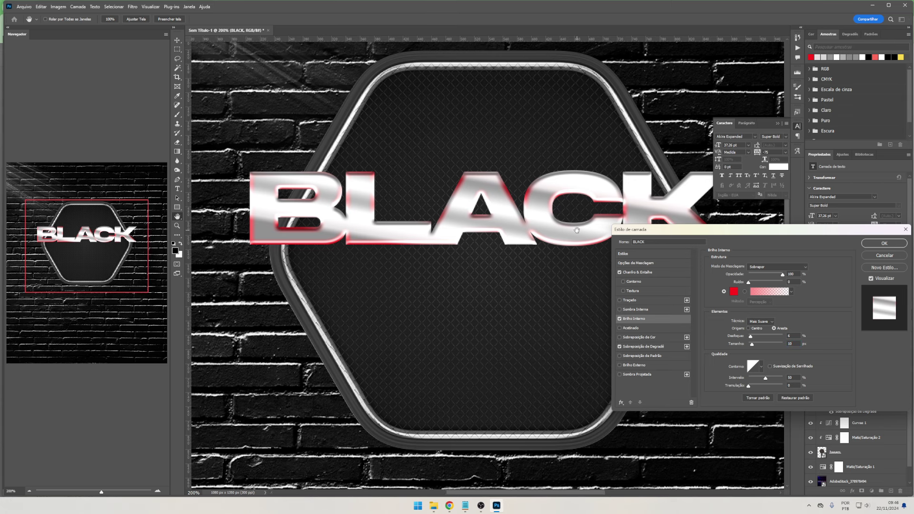
click(760, 275)
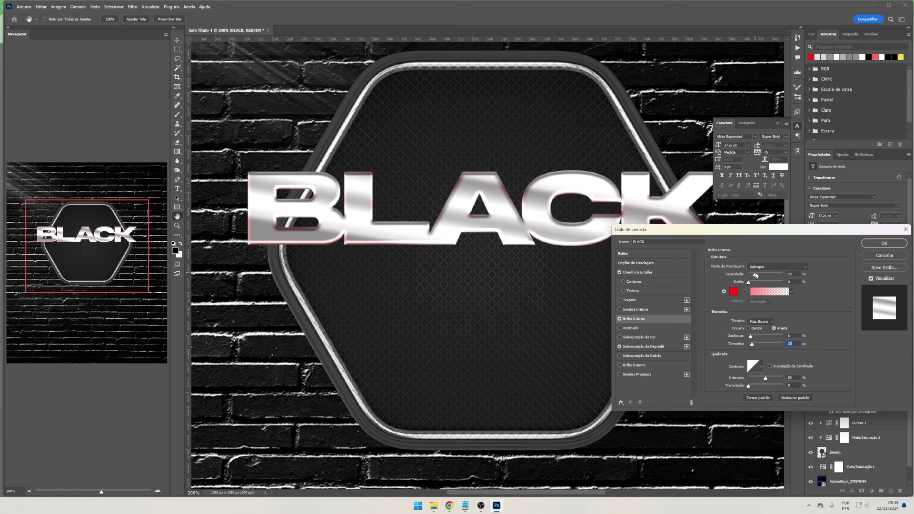
drag(759, 275, 757, 275)
click(885, 243)
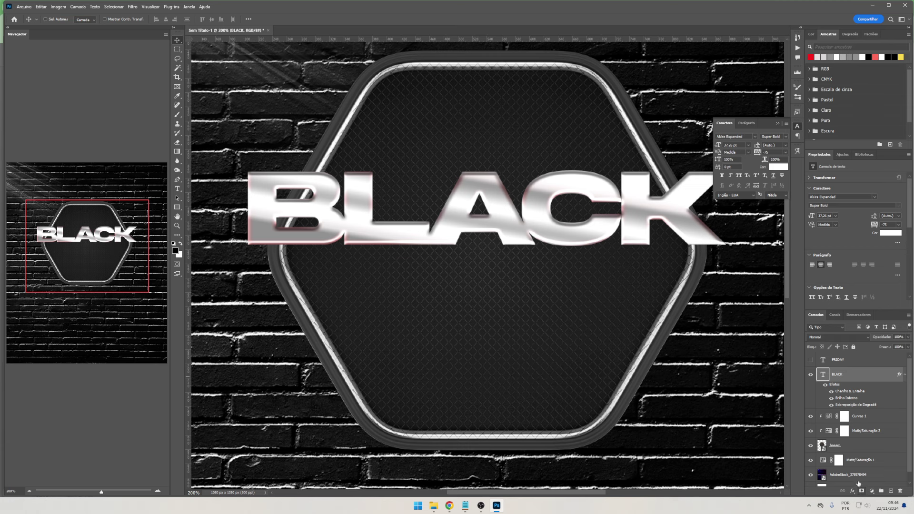
Save BLACK's chrome effects as a new style preset, dismissing the read-only library warning
click(852, 491)
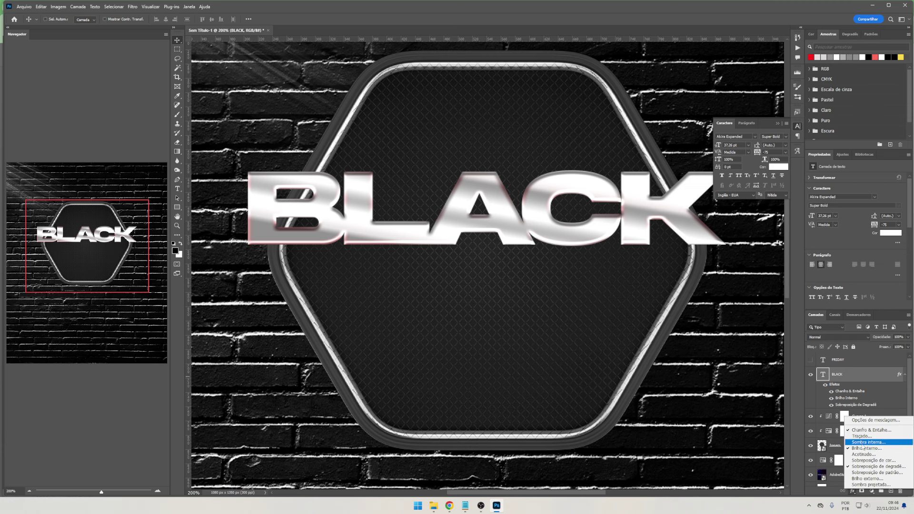
right_click(856, 379)
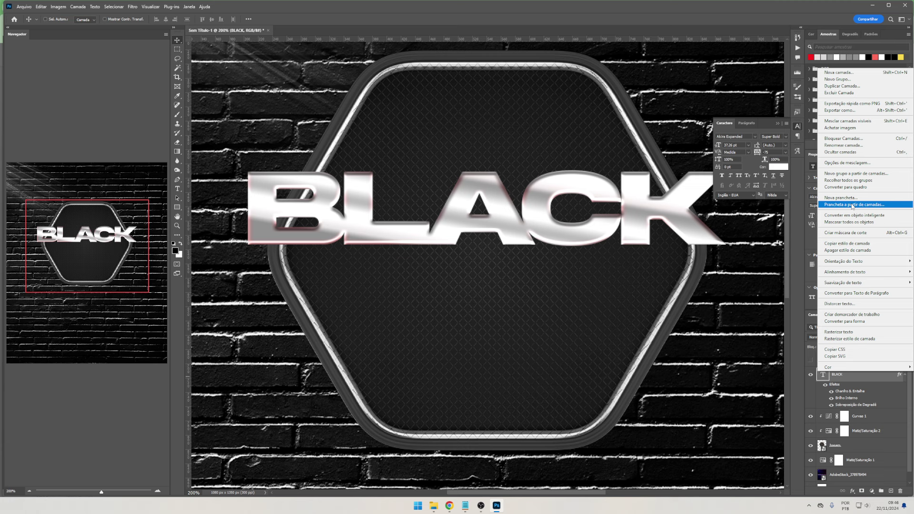
key(Escape)
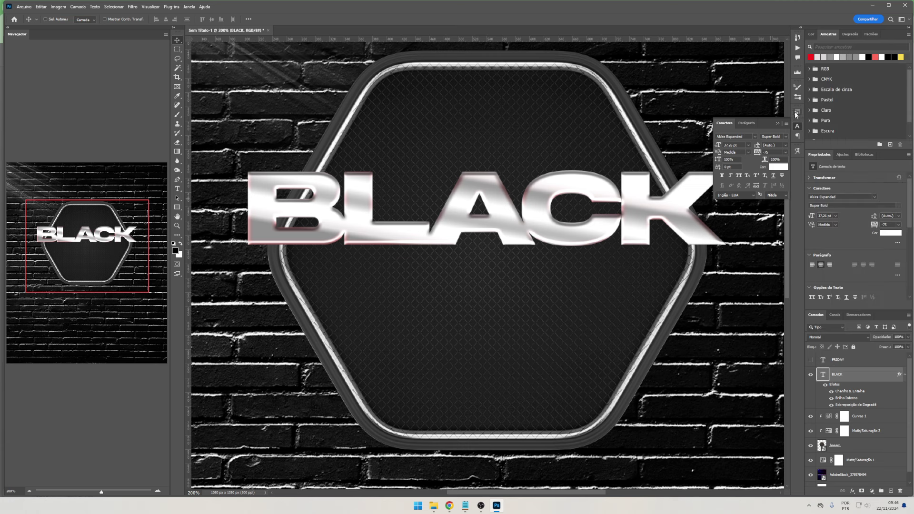
click(797, 112)
click(768, 257)
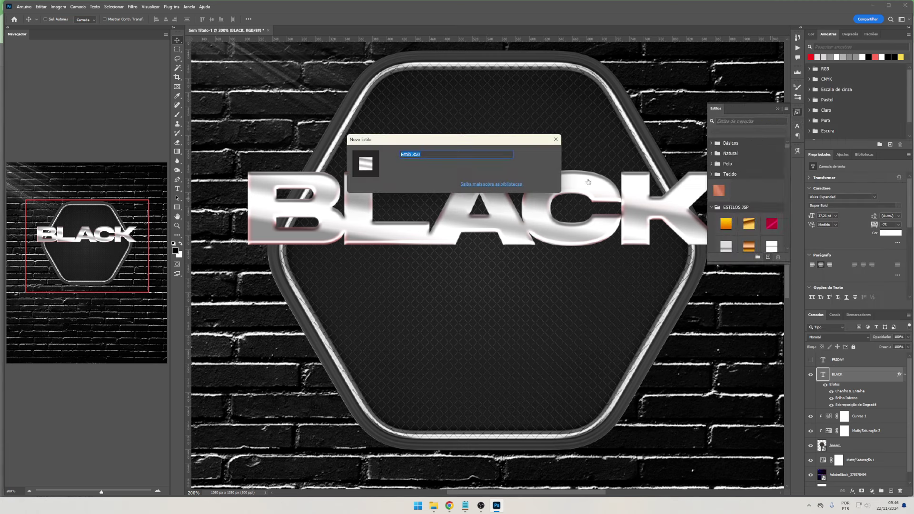
click(539, 151)
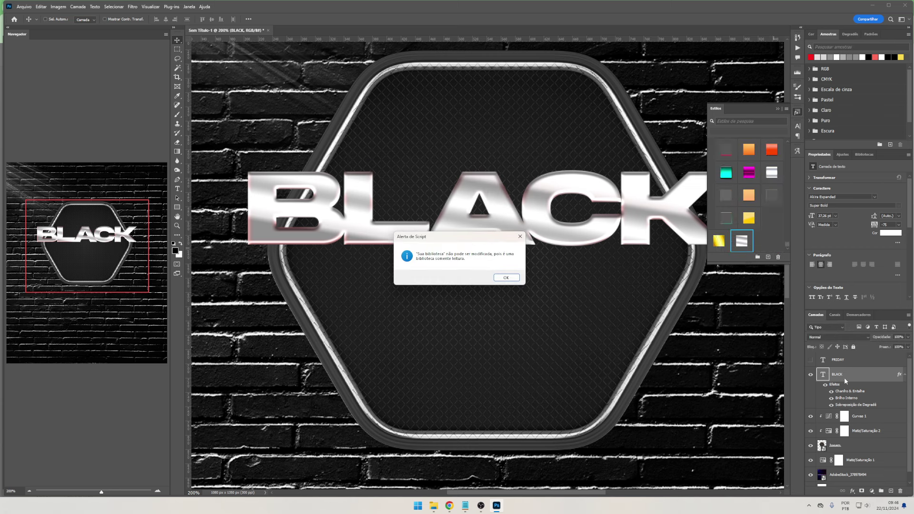
click(506, 278)
Convert the BLACK text layer to a smart object, then select the FRIDAY layer
right_click(843, 389)
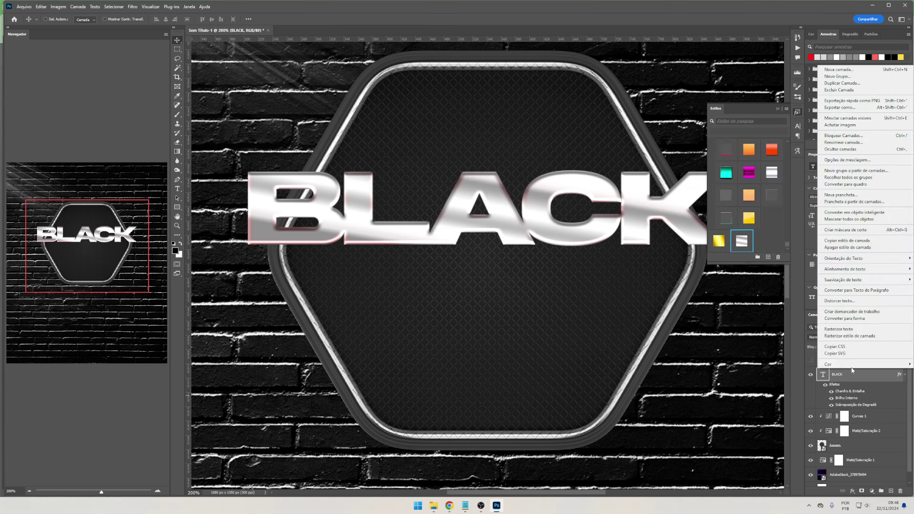
click(589, 247)
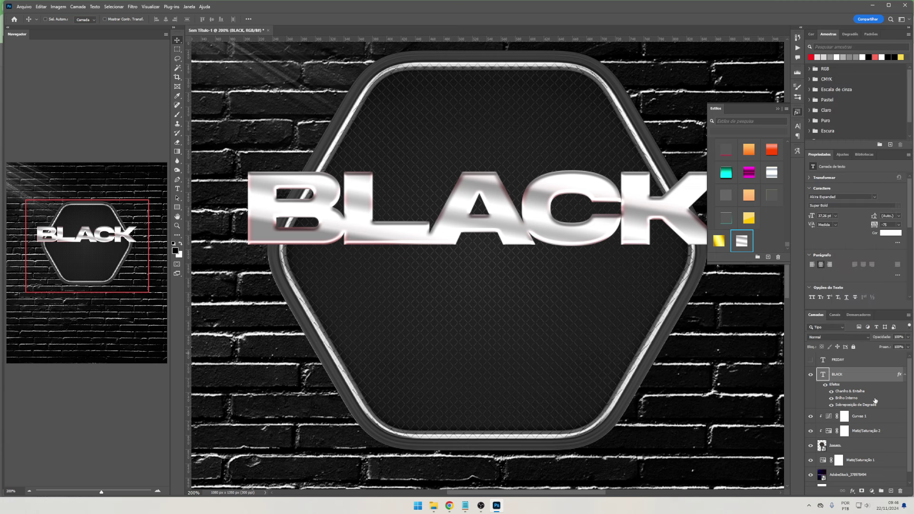
right_click(828, 378)
key(Escape)
right_click(868, 371)
key(Escape)
right_click(868, 372)
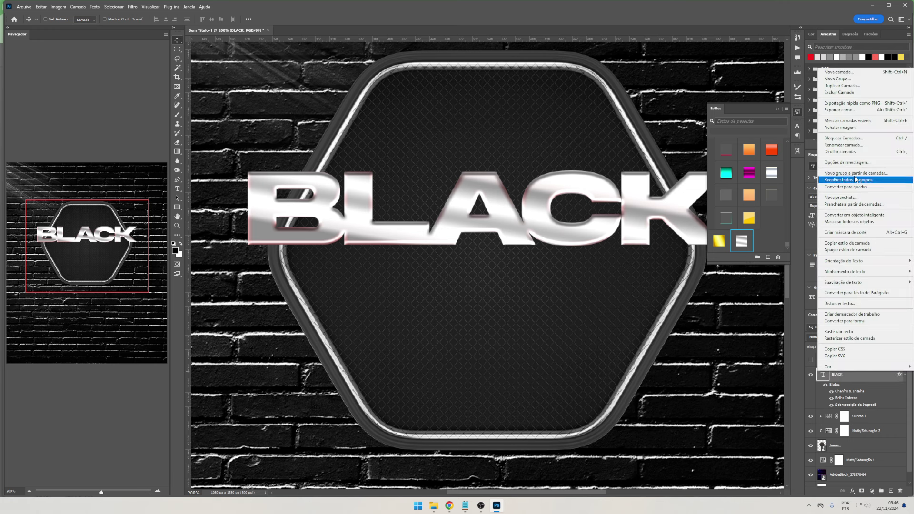
click(853, 215)
click(853, 360)
Add a 9 px black Stroke positioned Outside to BLACK
click(811, 359)
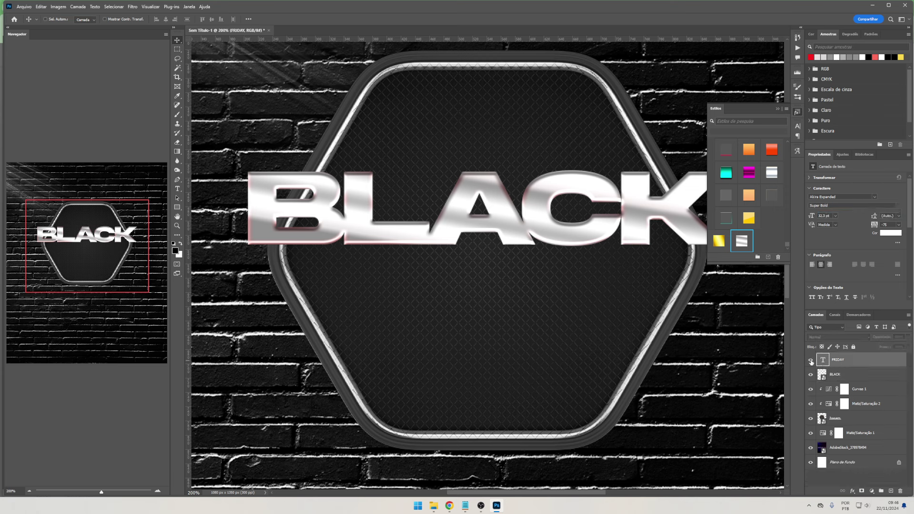
click(857, 375)
click(854, 491)
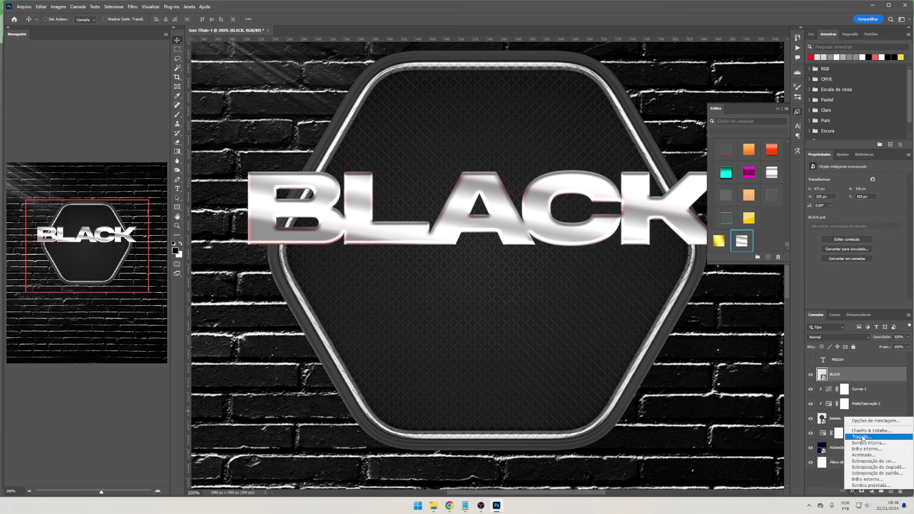
click(866, 438)
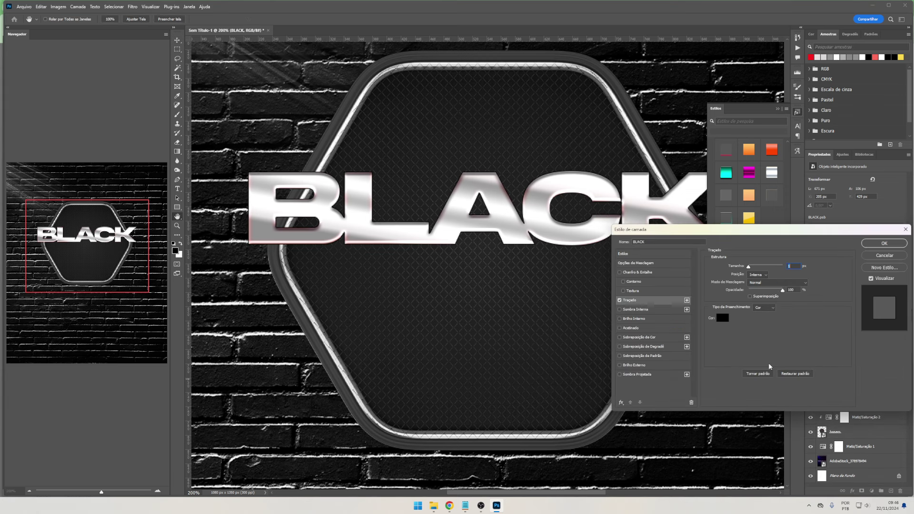
click(756, 275)
drag(749, 267, 752, 267)
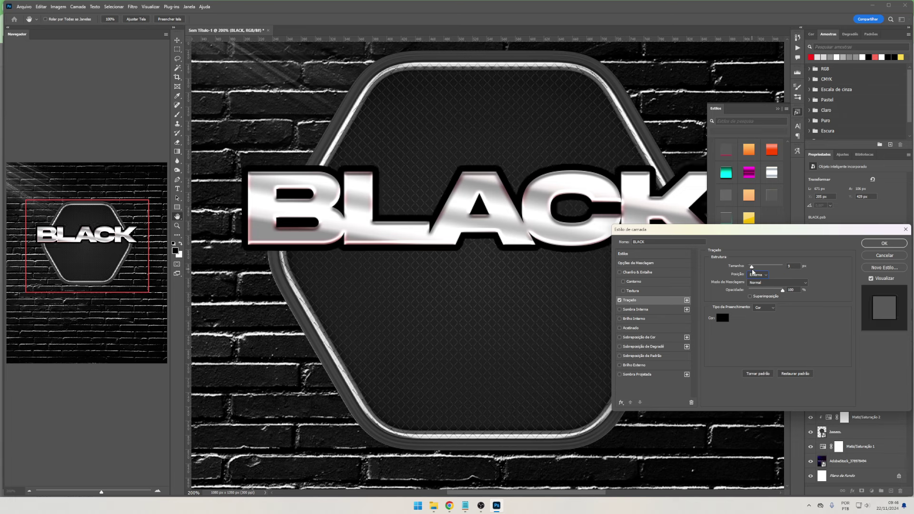
key(Return)
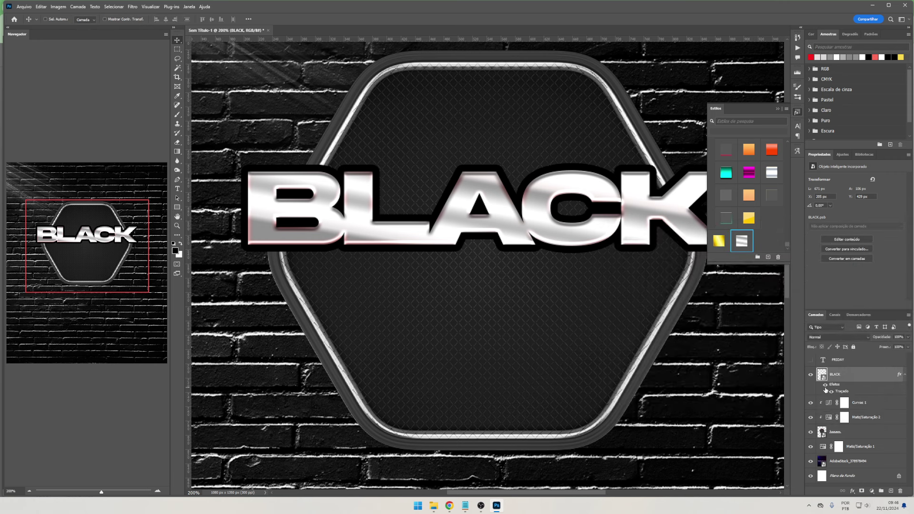
Split BLACK's stroke into its own visible layer via Create Layer
right_click(844, 393)
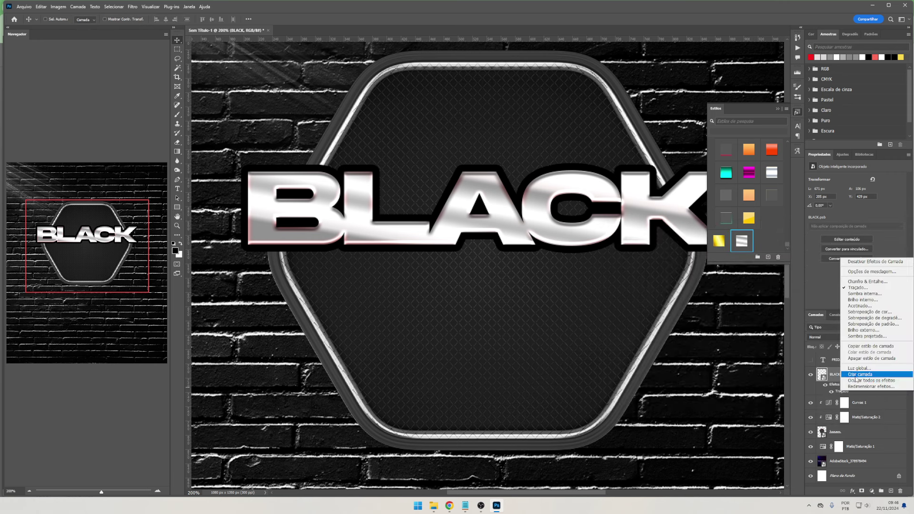
click(853, 380)
click(811, 389)
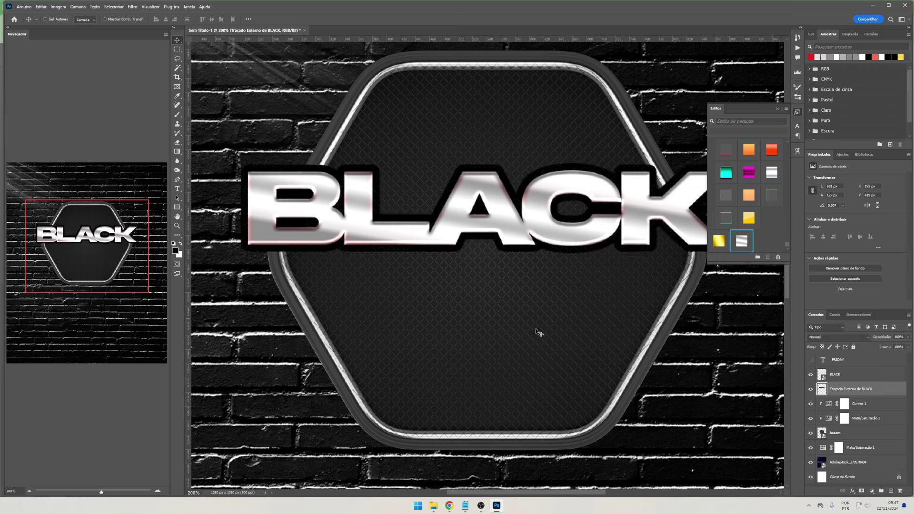
click(433, 506)
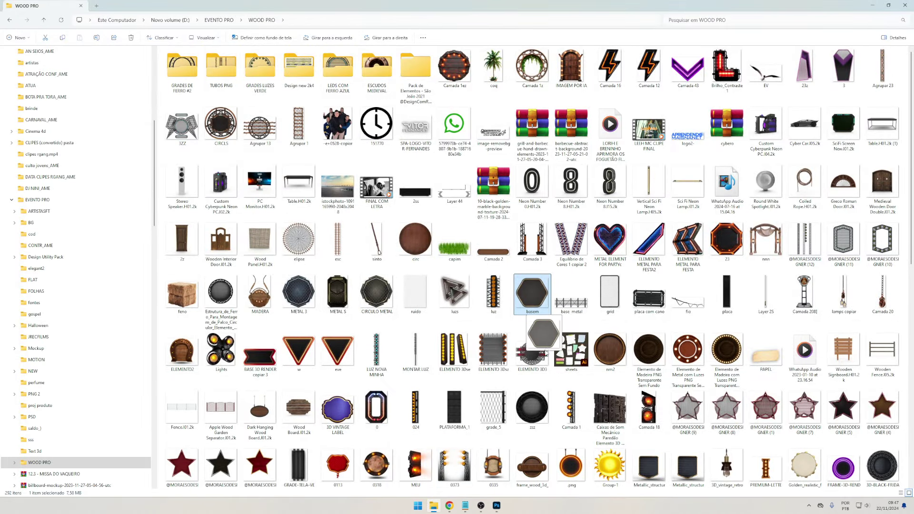
drag(601, 314, 511, 497)
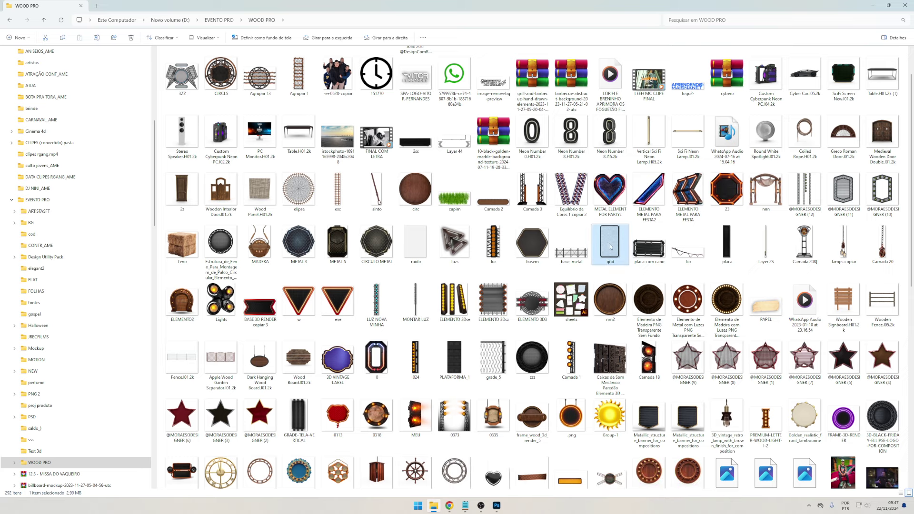
Place grid.png rotated 90° clipped to the BLACK outline layer, then discard it
click(497, 505)
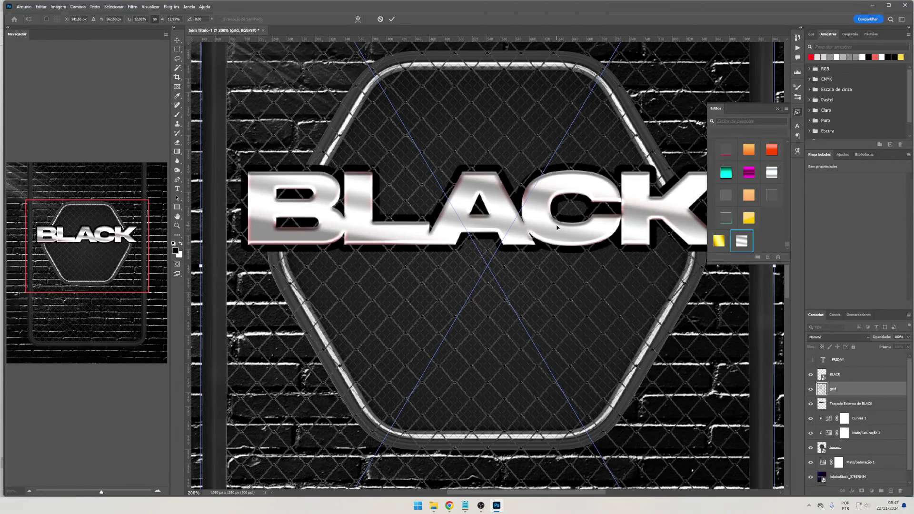
drag(777, 286, 488, 198)
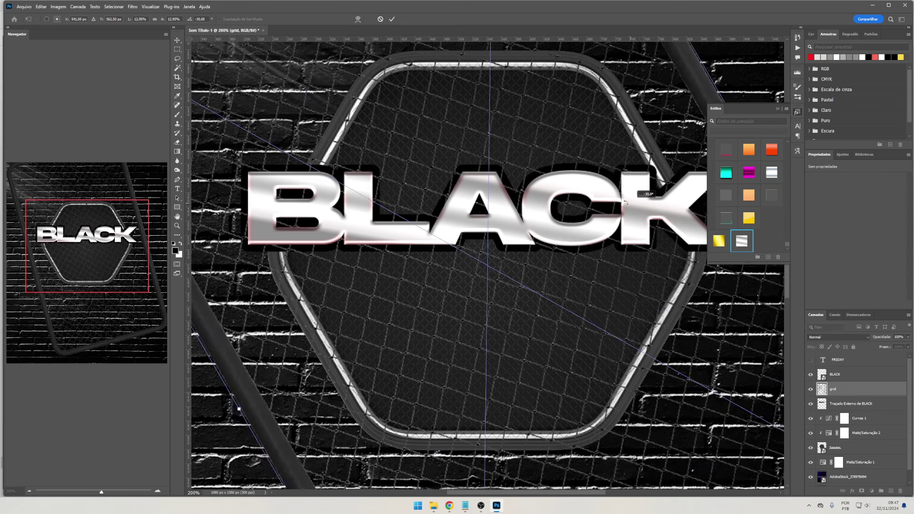
key(Return)
right_click(826, 389)
click(865, 238)
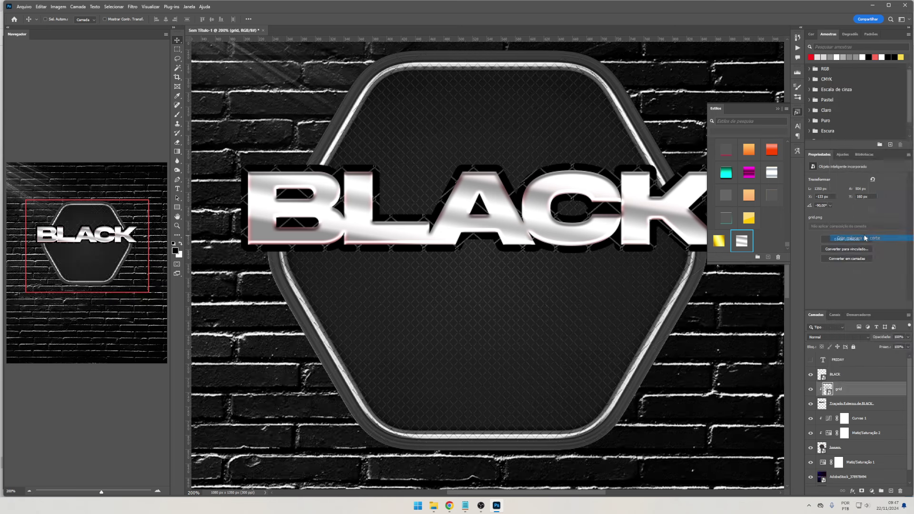
key(ctrl+t)
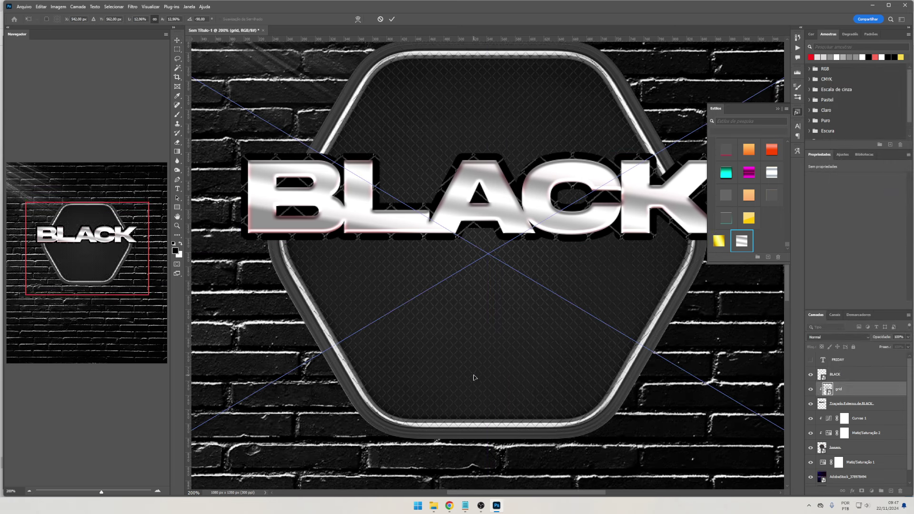
scroll(496, 427, down, 3)
key(Return)
click(433, 505)
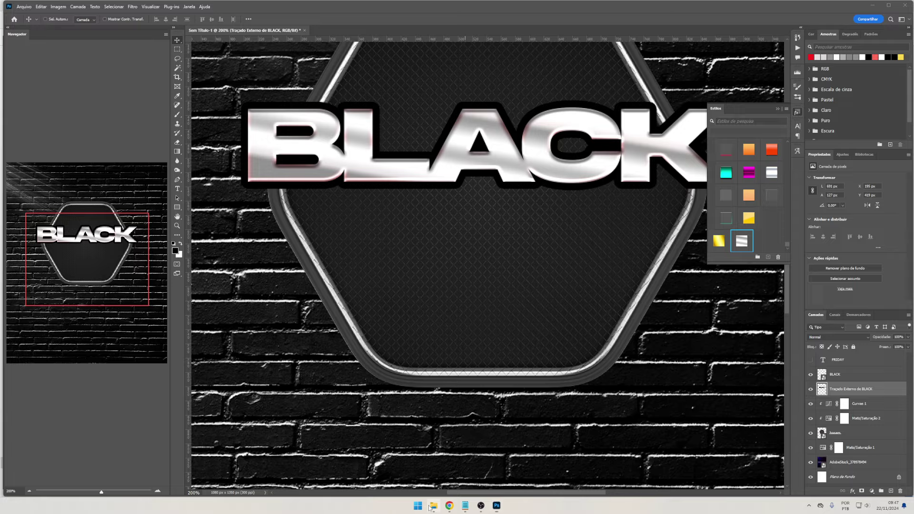
Place the basem texture clipped to the outline layer and scale it to about 5%
click(533, 243)
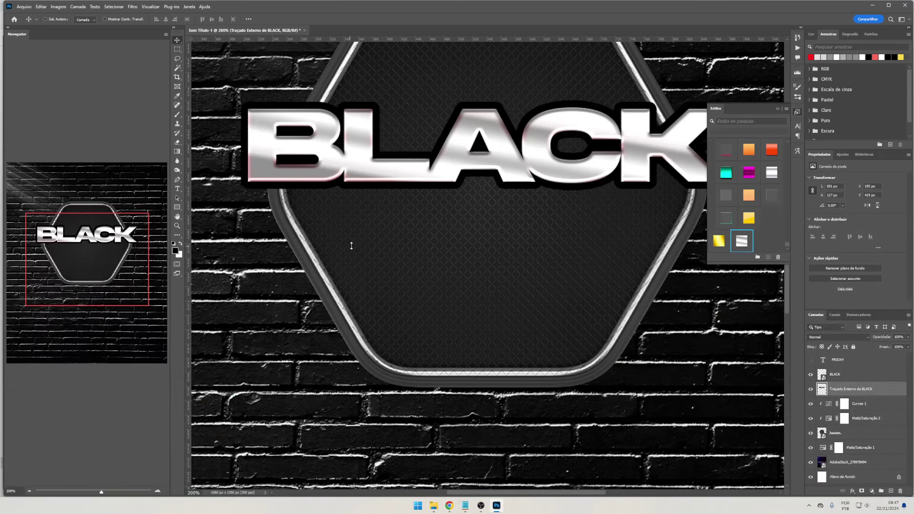
drag(497, 509, 466, 270)
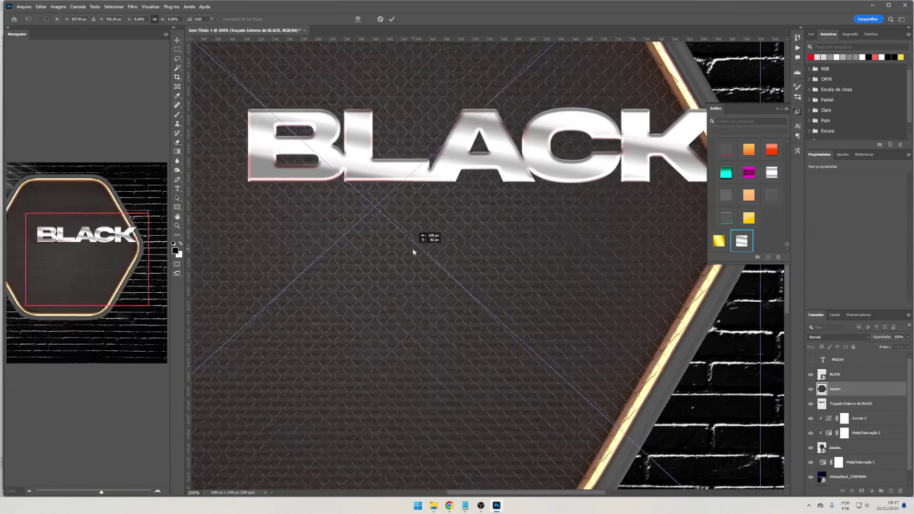
key(Return)
right_click(847, 389)
click(874, 249)
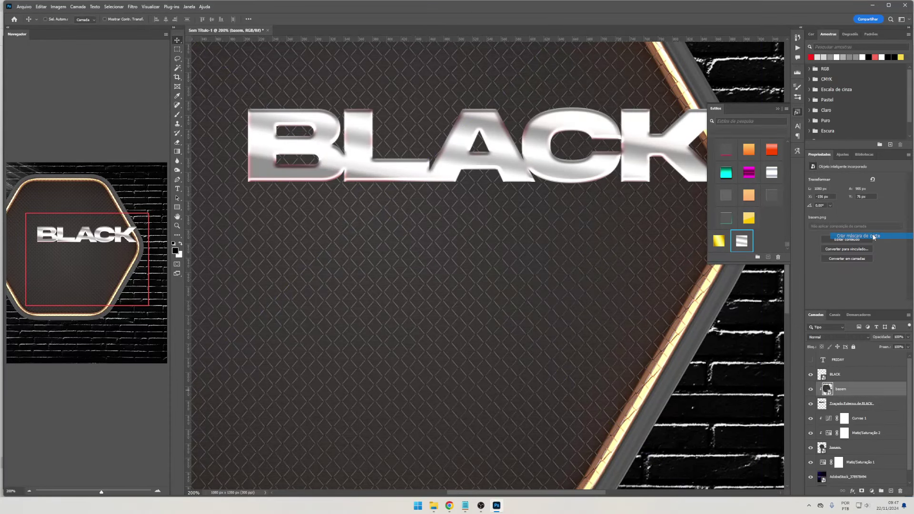
key(ctrl+t)
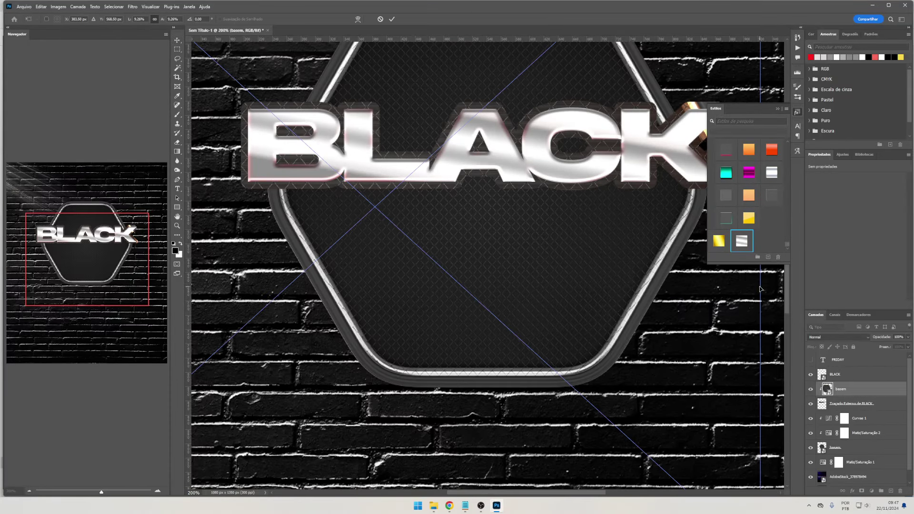
drag(761, 289, 524, 173)
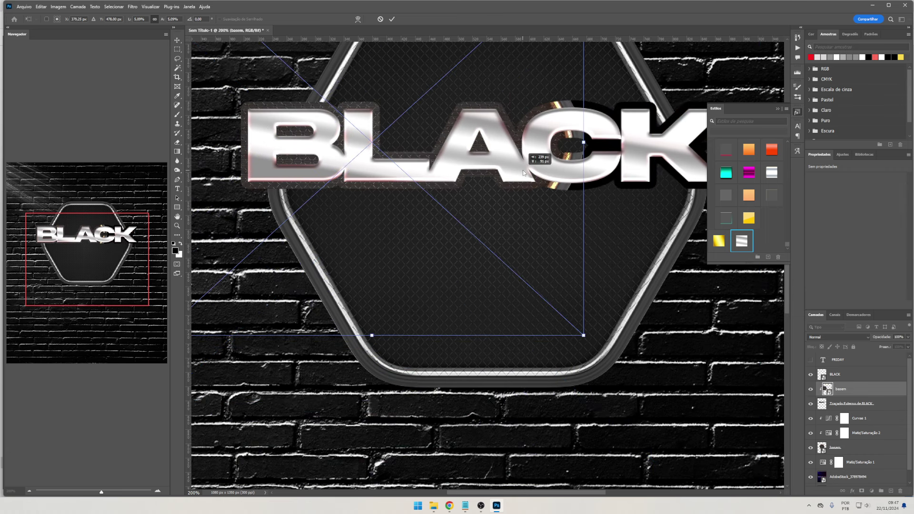
key(Return)
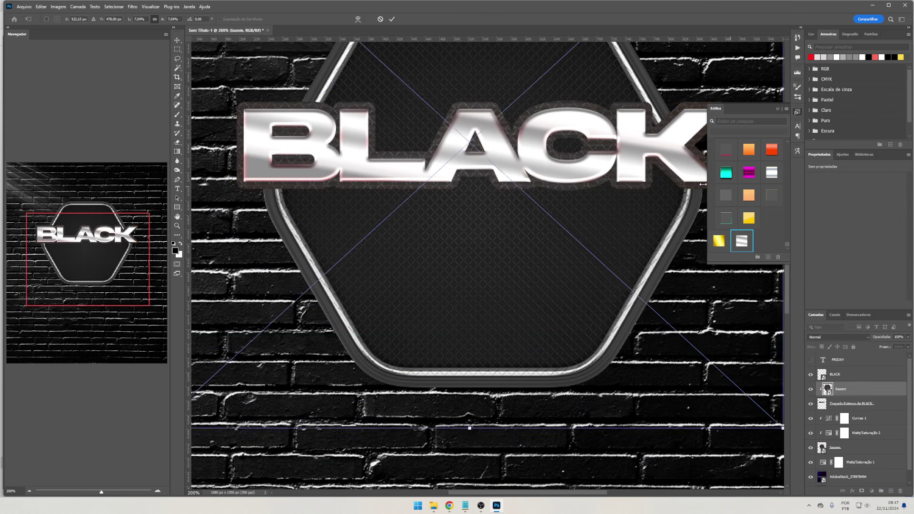
mouse_move(453, 184)
mouse_down()
mouse_move(422, 327)
mouse_move(438, 327)
mouse_up()
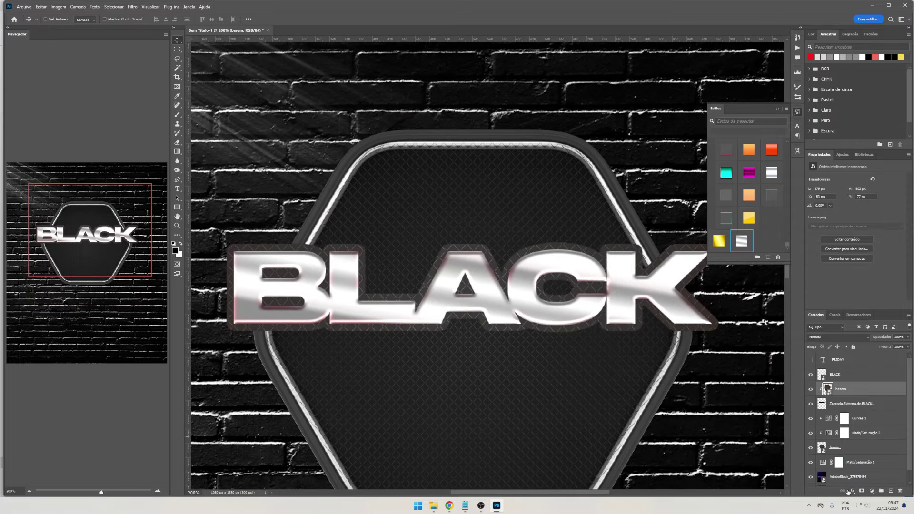
Add a clipped Curves S-curve to the basem texture and merge it down
click(871, 488)
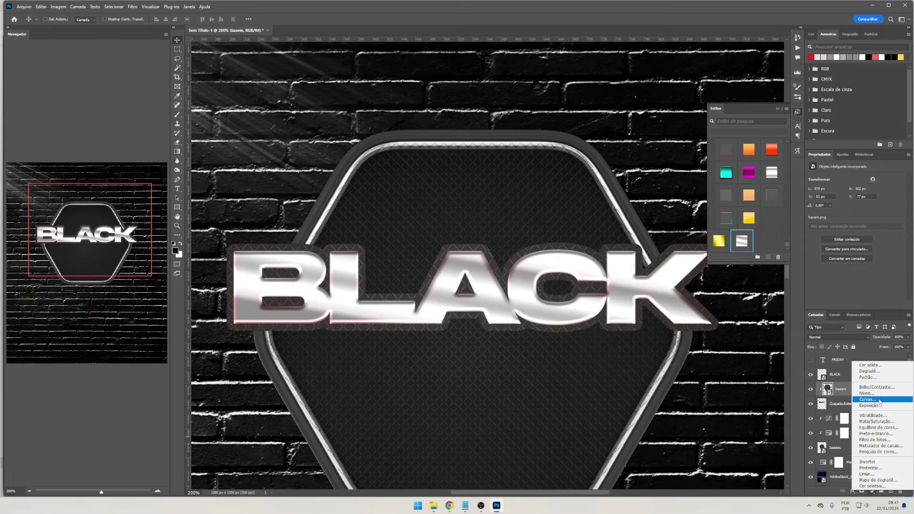
click(859, 398)
alt+click(860, 396)
drag(849, 245, 854, 253)
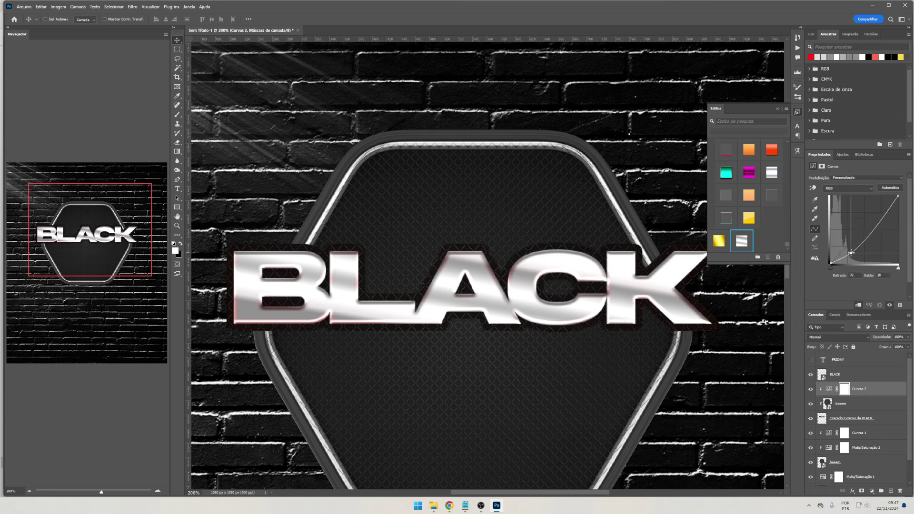
drag(888, 212, 875, 211)
click(853, 404)
key(Delete)
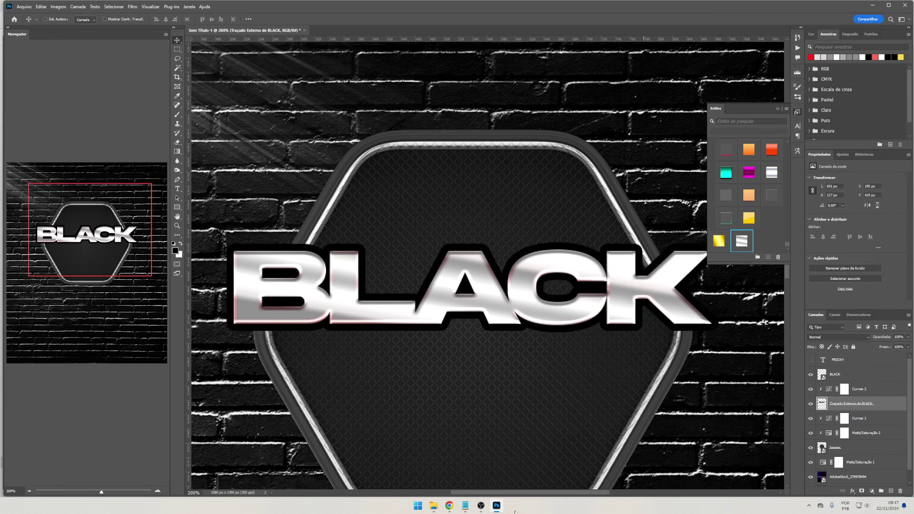
mouse_move(433, 506)
click(460, 469)
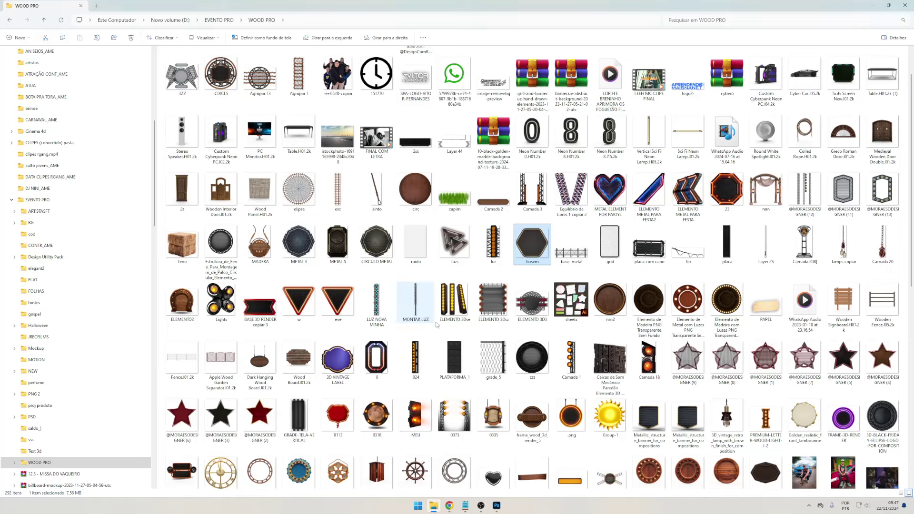
Place Metallic_structure_banner clipped to the BLACK outline and shift it left across the text
click(649, 419)
mouse_move(499, 505)
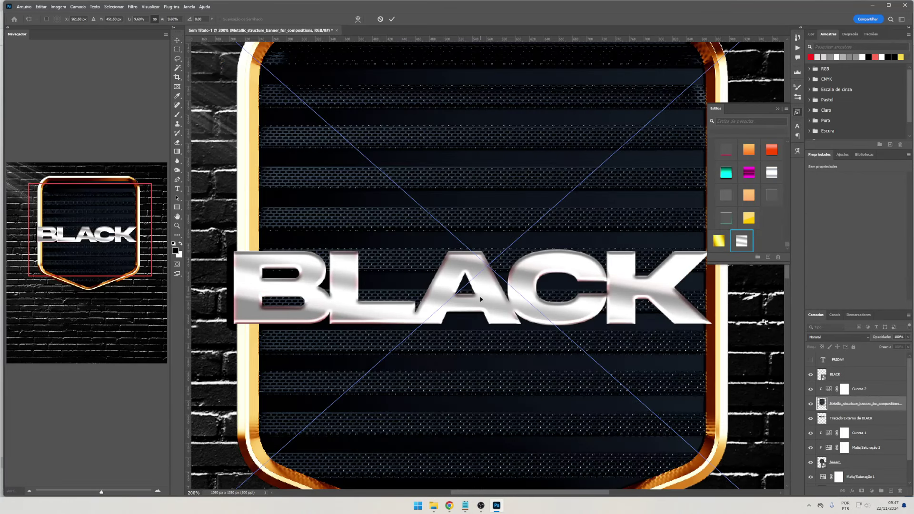
drag(500, 512, 480, 296)
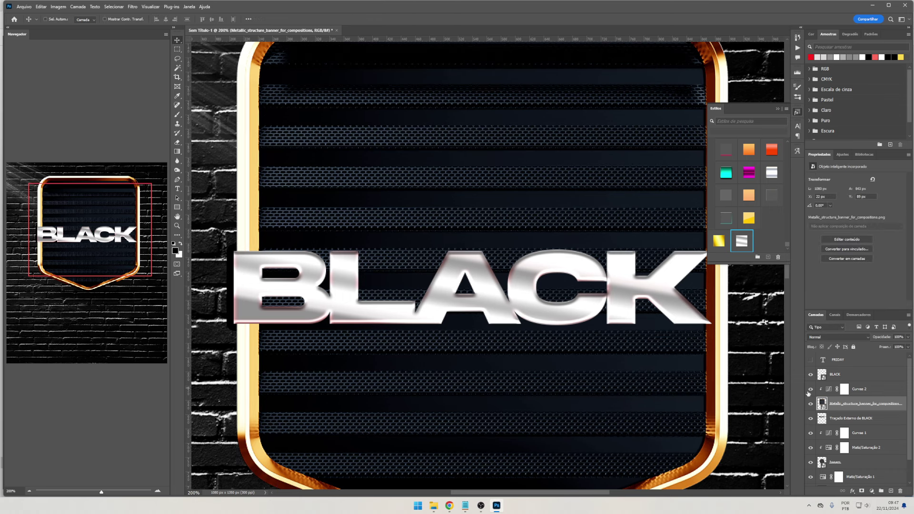
alt+click(847, 410)
drag(679, 310, 528, 309)
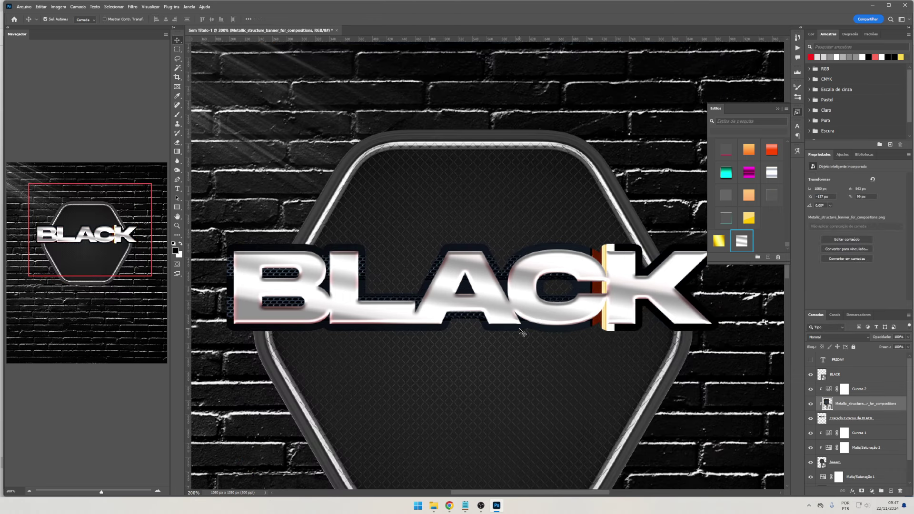
key(ctrl+t)
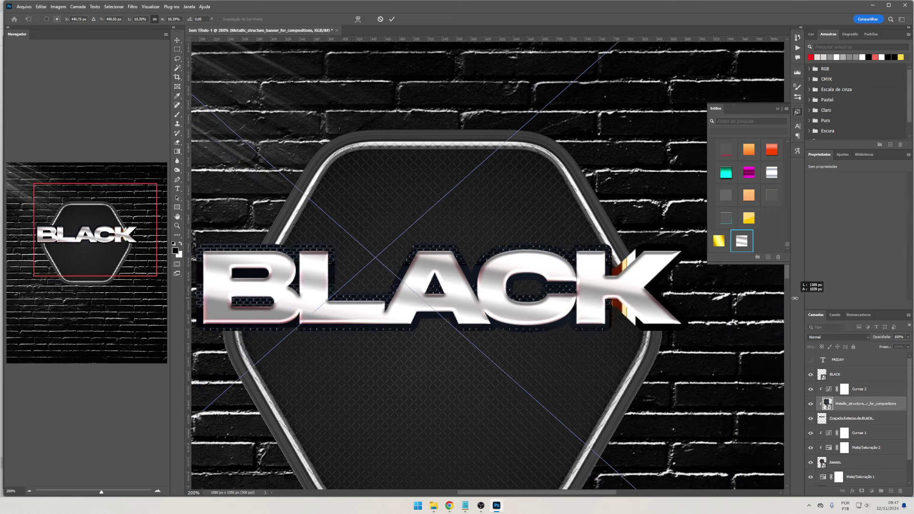
scroll(762, 290, right, 3)
key(Return)
scroll(656, 287, left, 5)
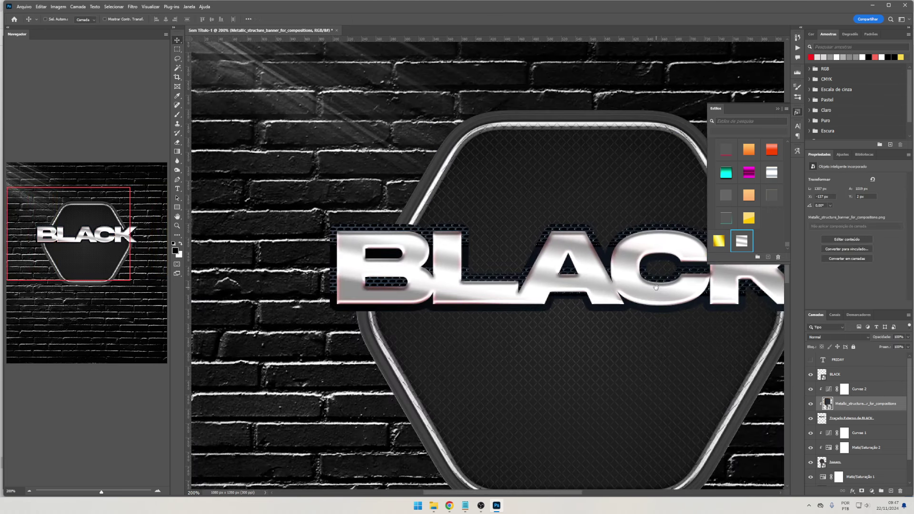
drag(656, 287, 625, 336)
Group the three outline layers, convert the group to a smart object, and add Bevel & Emboss
shift+click(856, 421)
shift+click(860, 391)
key(ctrl+g)
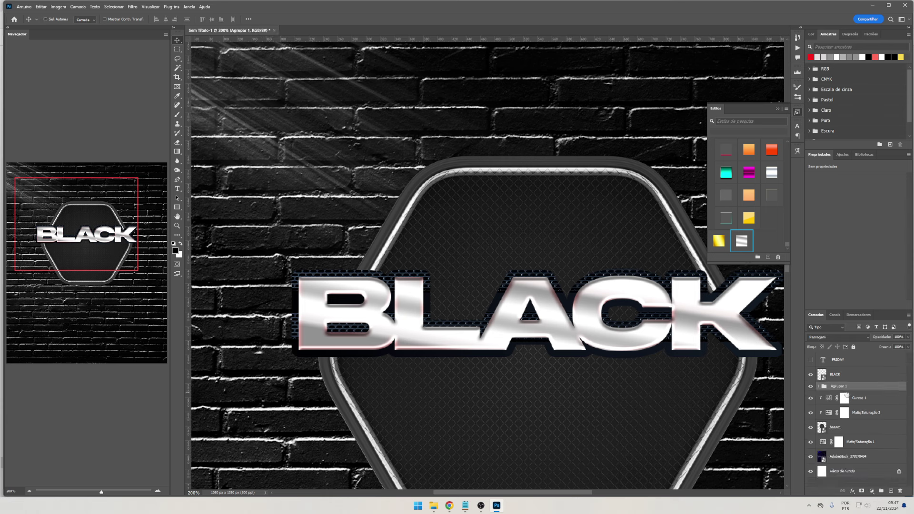
right_click(850, 392)
click(881, 168)
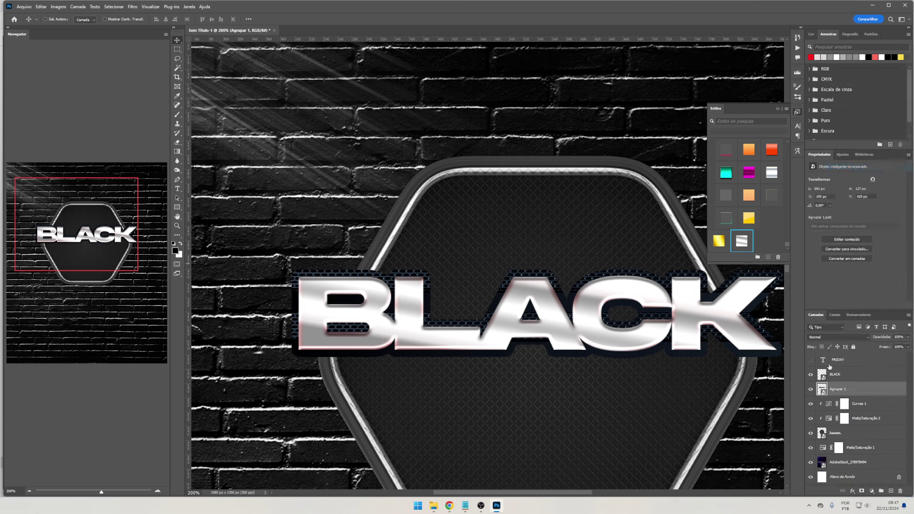
click(853, 490)
click(882, 434)
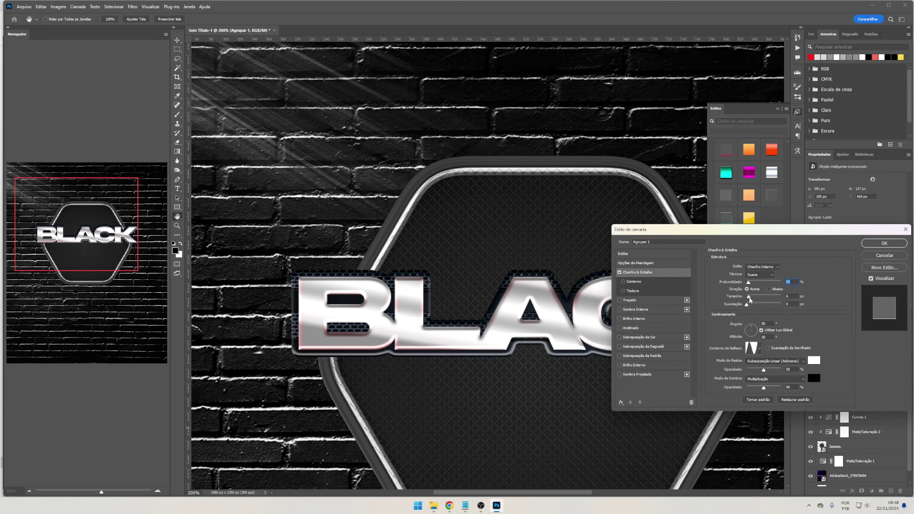
Adjust the outline's bevel size, pick a new gloss contour and raise depth to 147%
drag(750, 299, 747, 299)
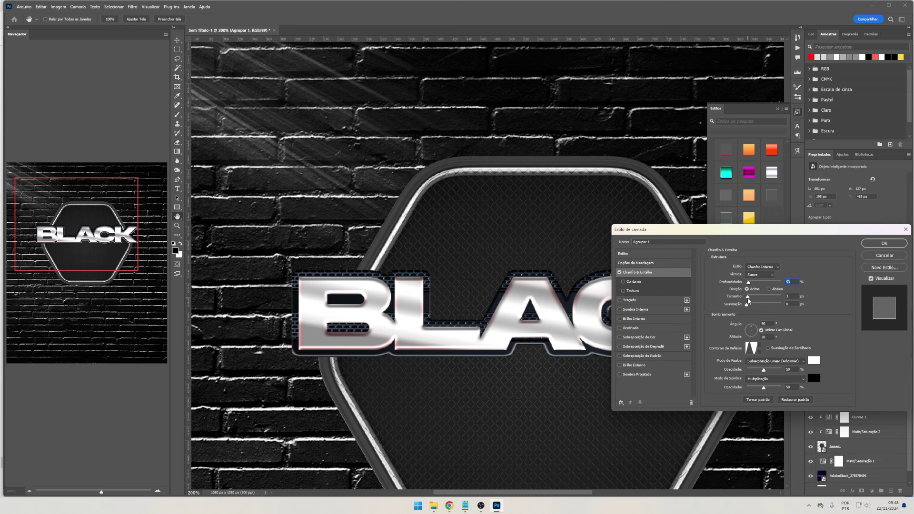
drag(746, 299, 750, 299)
click(760, 348)
click(738, 376)
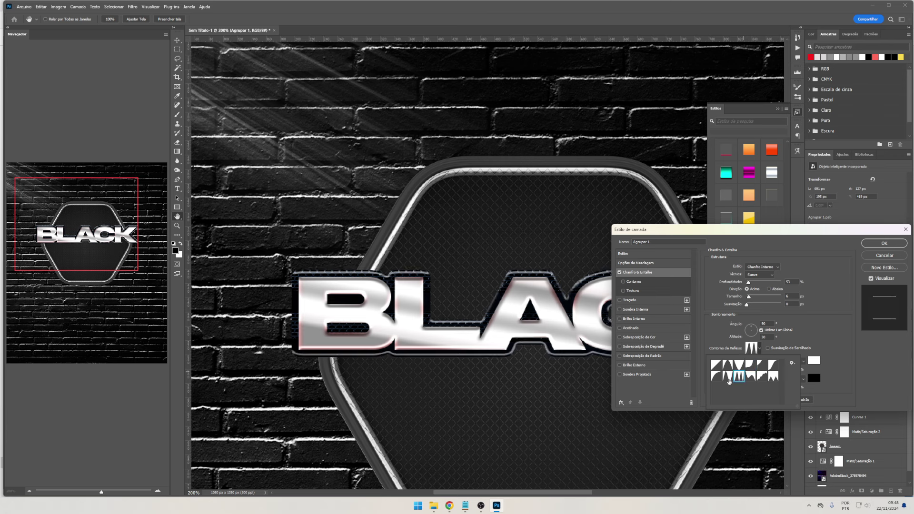
click(729, 381)
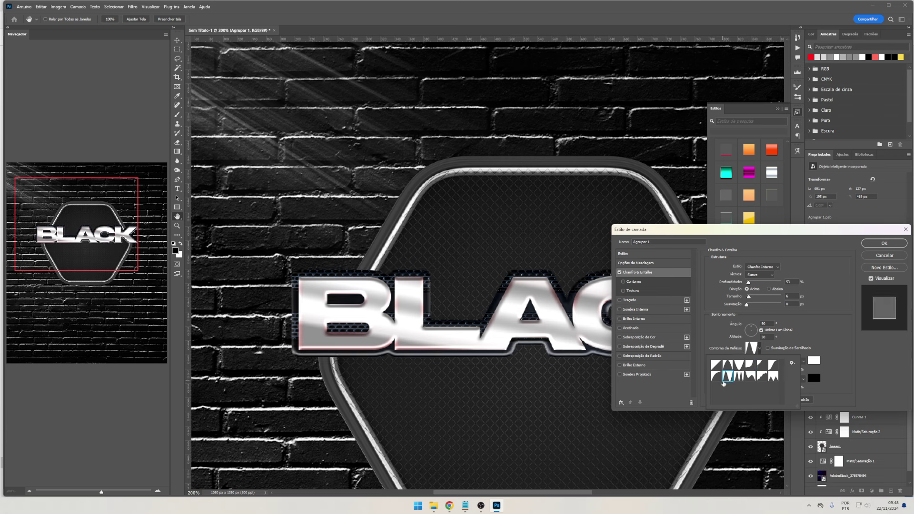
double_click(727, 382)
drag(750, 285, 754, 307)
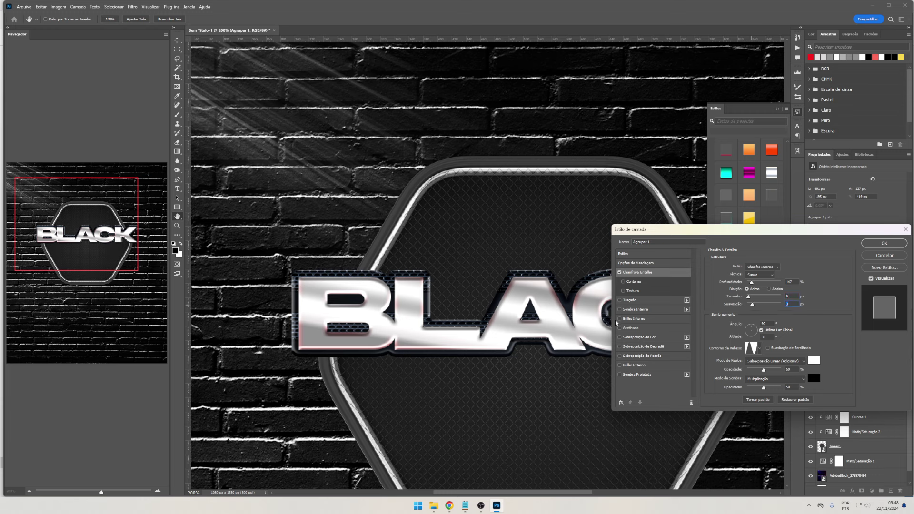
key(Return)
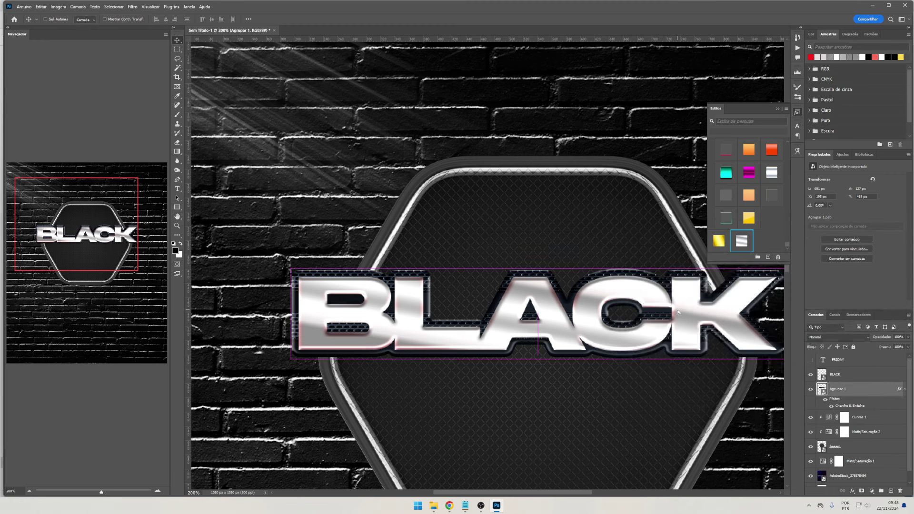
Shift the bevelled outline slightly lower and check it by toggling its visibility
drag(678, 309, 676, 316)
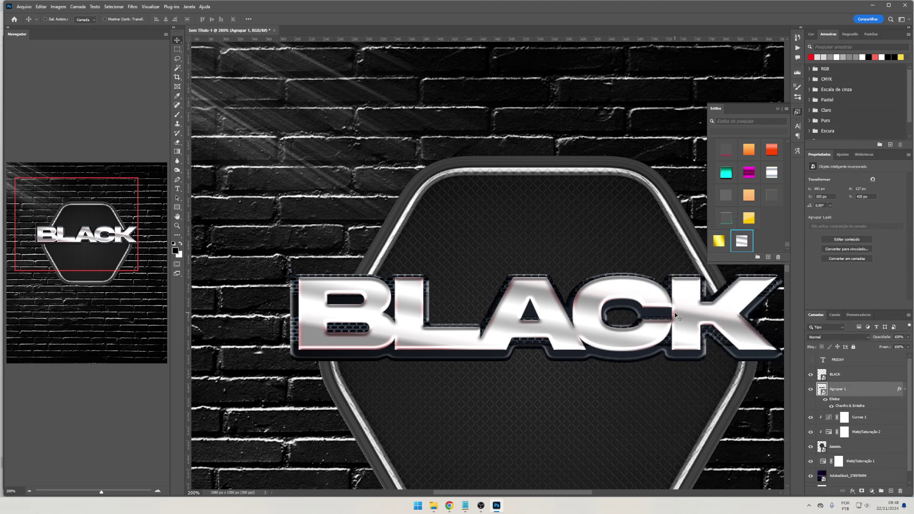
key(Up)
key(Up)
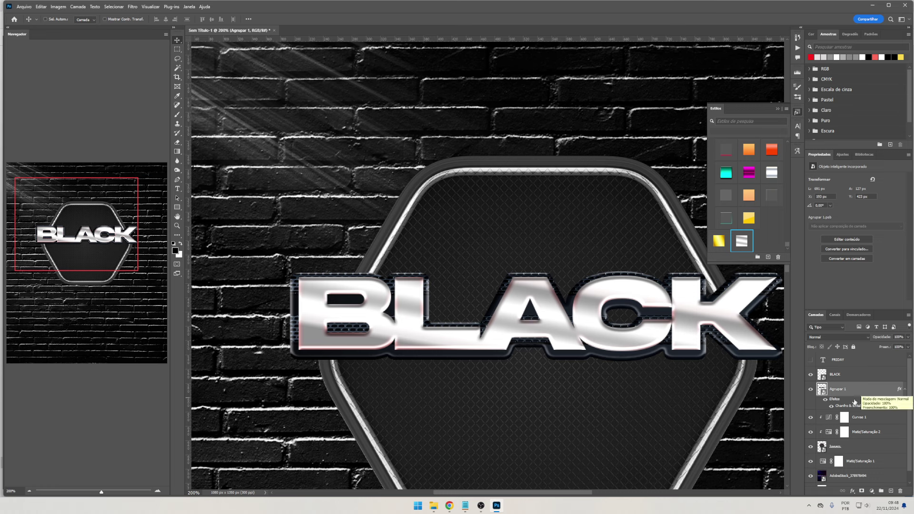
click(810, 389)
Duplicate the bevelled outline and offset the original a few pixels down and left
key(ctrl+j)
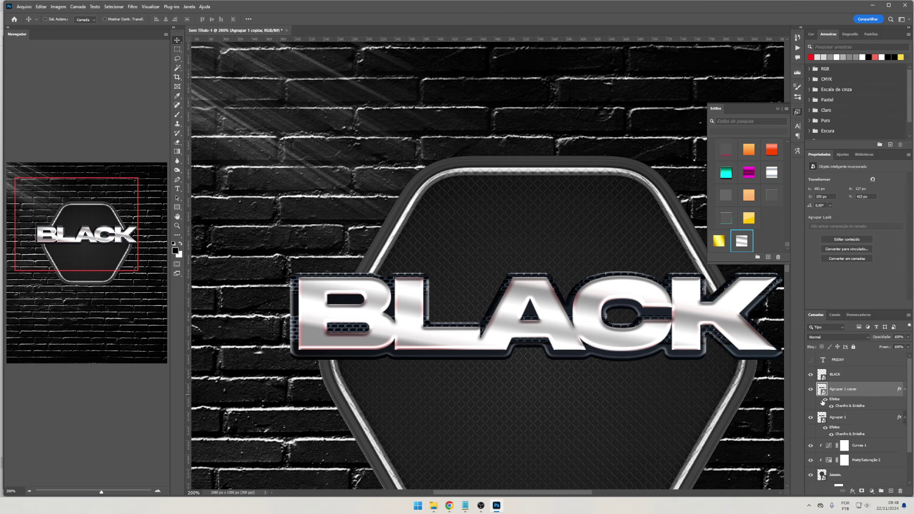
key(Down)
key(Down)
key(Down)
key(Left)
key(Left)
key(Left)
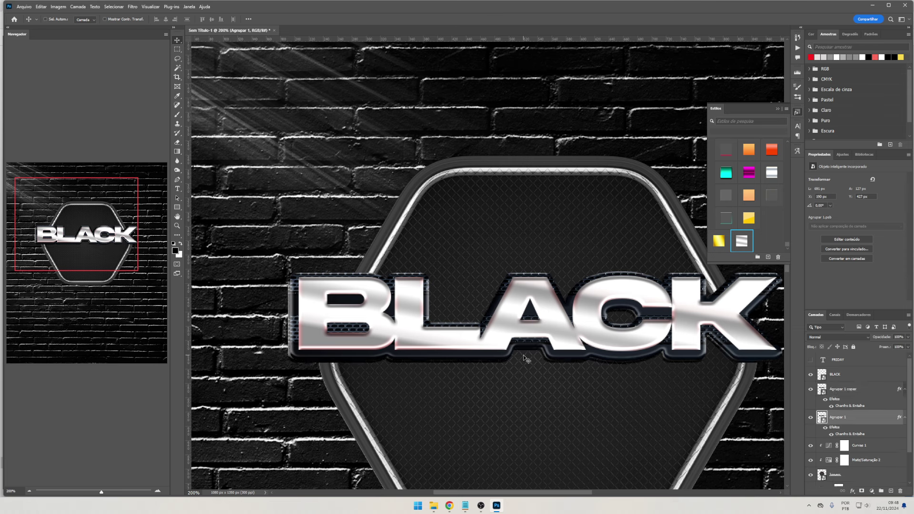
key(Down)
key(Down)
key(Down)
key(Left)
key(Left)
key(Down)
key(Down)
key(Down)
key(Left)
key(Up)
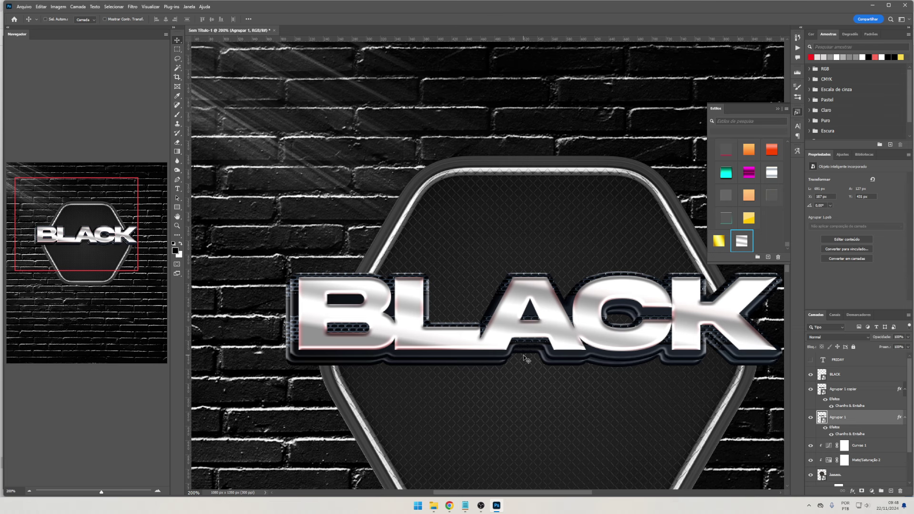
key(Right)
key(Up)
key(Down)
key(Down)
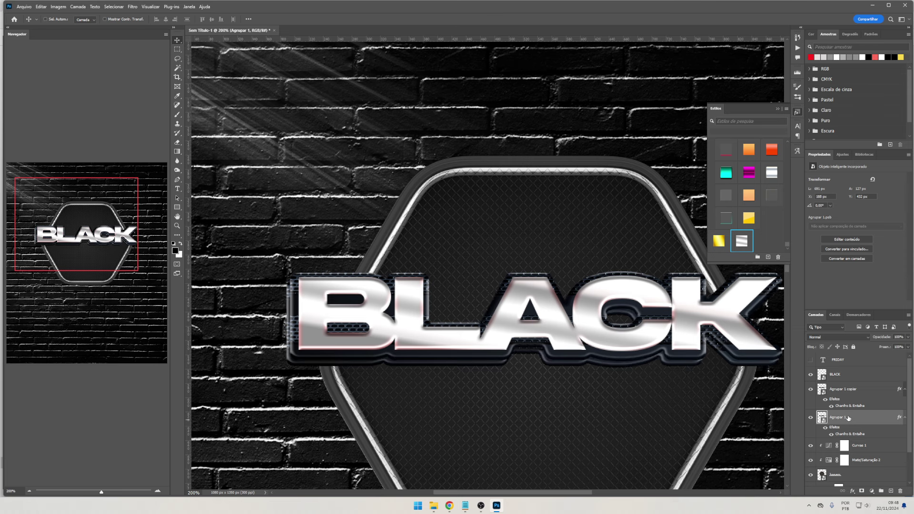
key(ctrl+u)
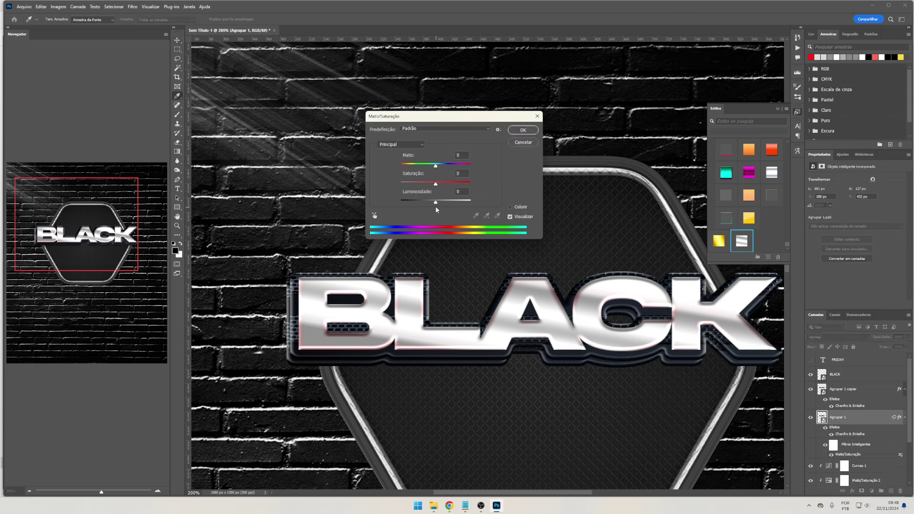
Drop the lower outline copy's Lightness to -100 and nudge it down 1 px
drag(436, 202, 410, 202)
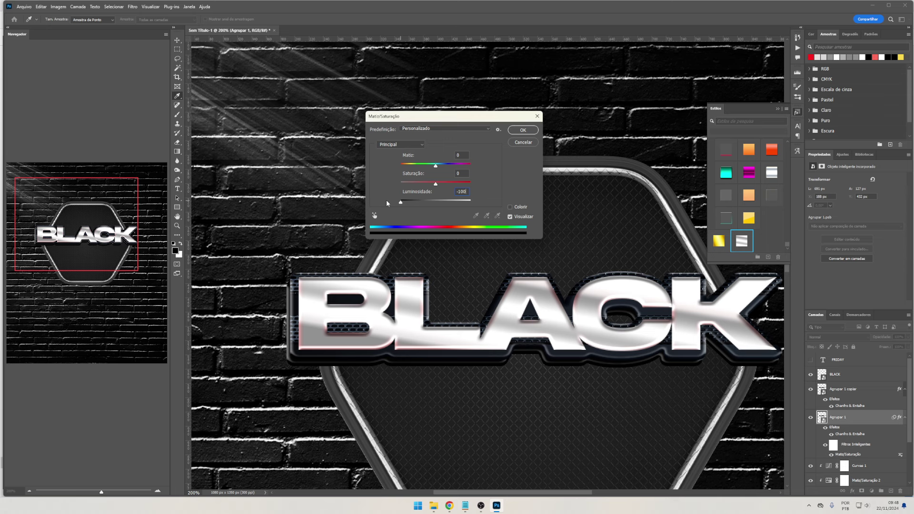
key(Return)
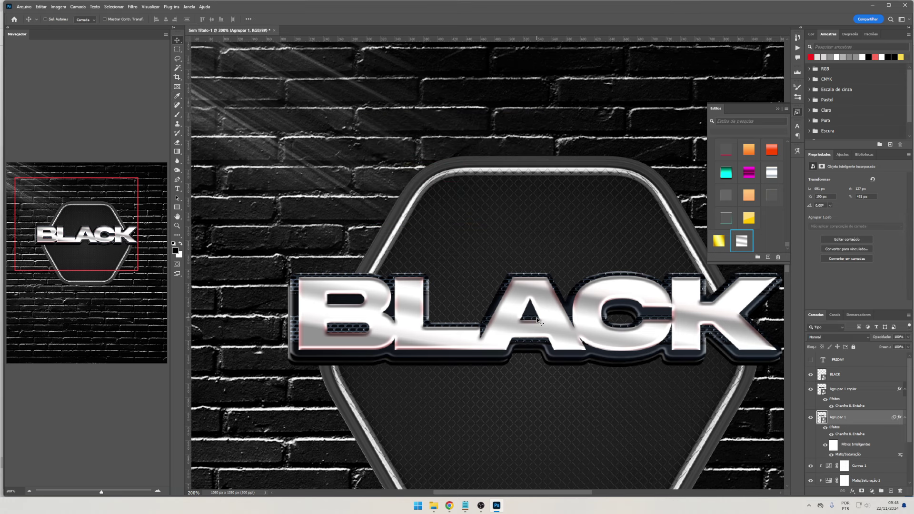
key(Down)
mouse_move(568, 342)
mouse_down()
mouse_move(473, 208)
mouse_move(501, 146)
mouse_move(507, 345)
mouse_move(524, 337)
mouse_up()
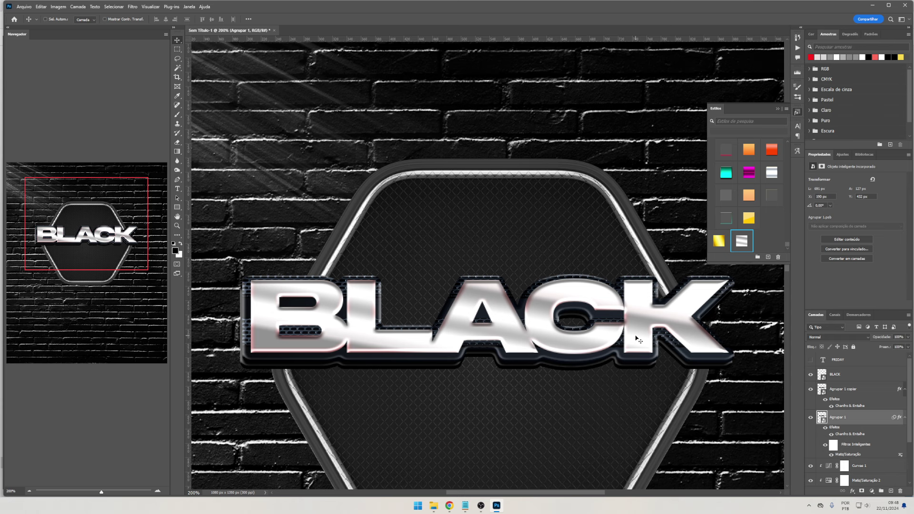
click(838, 375)
click(811, 374)
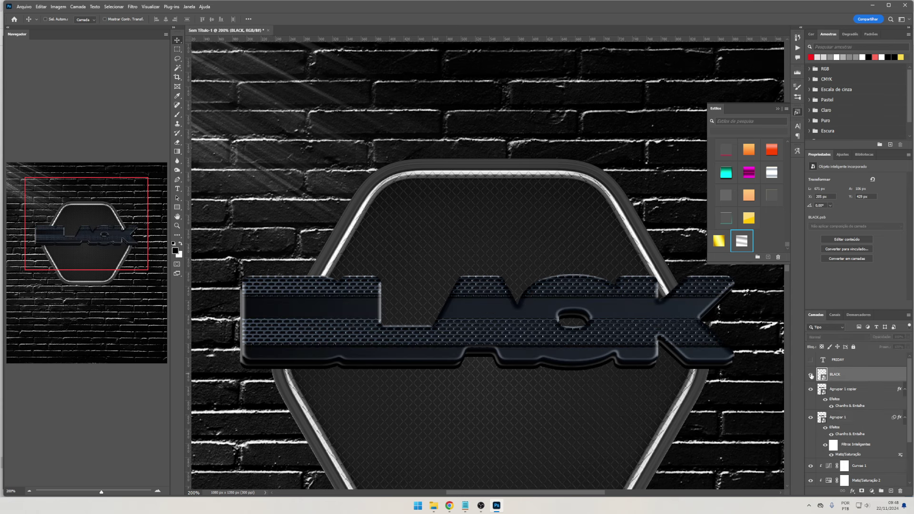
Give the BLACK text a drop shadow with 100% opacity and size 0
click(852, 492)
click(861, 489)
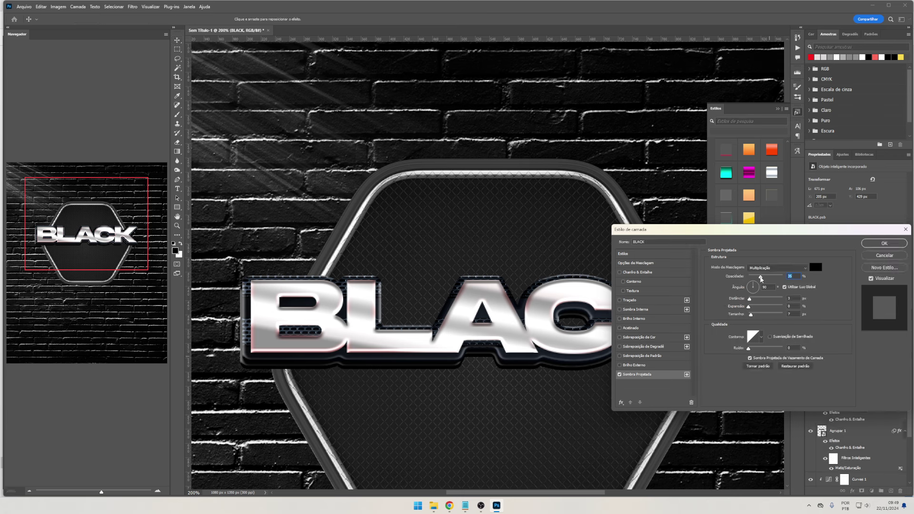
drag(762, 277, 785, 278)
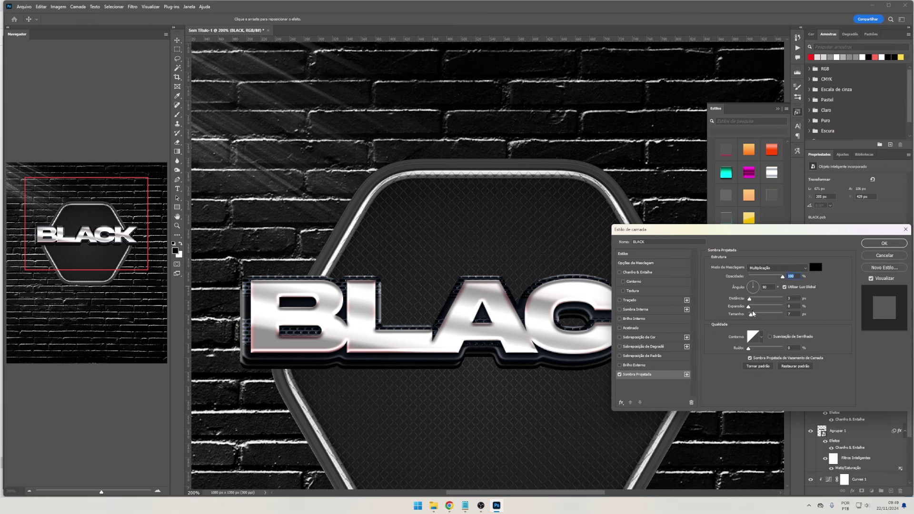
drag(751, 316, 751, 303)
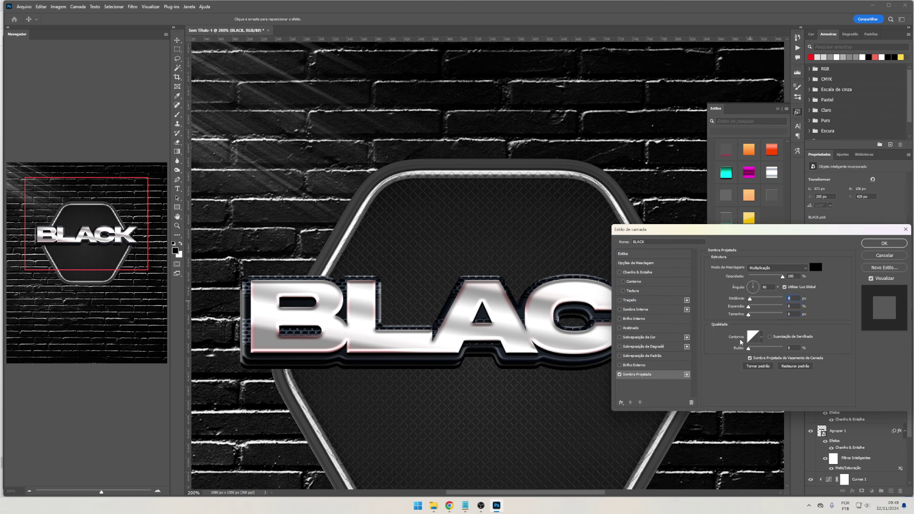
key(Return)
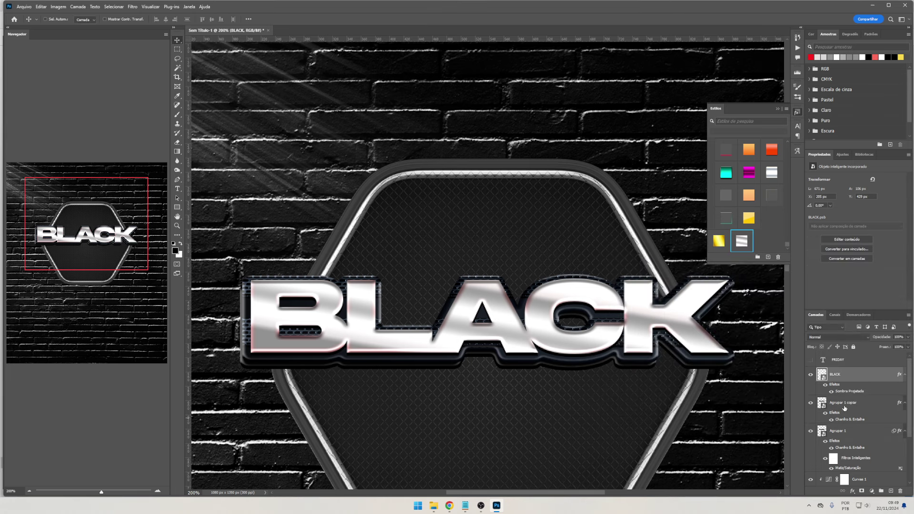
Add a drop shadow to the upper outline copy, Agrupar 1 copiar
click(845, 409)
click(811, 403)
click(851, 491)
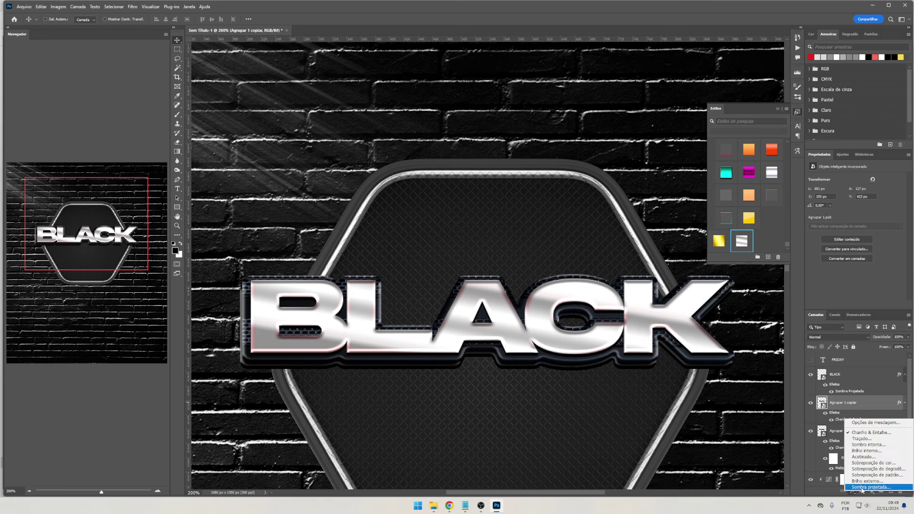
click(862, 488)
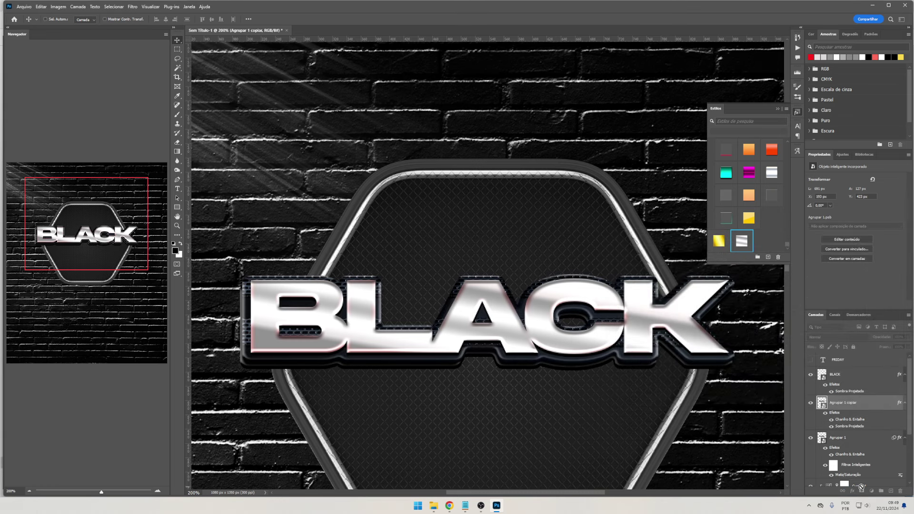
Confirm the outline copy's shadow, move the BLACK artwork up and group its layers
key(Return)
drag(680, 342, 671, 298)
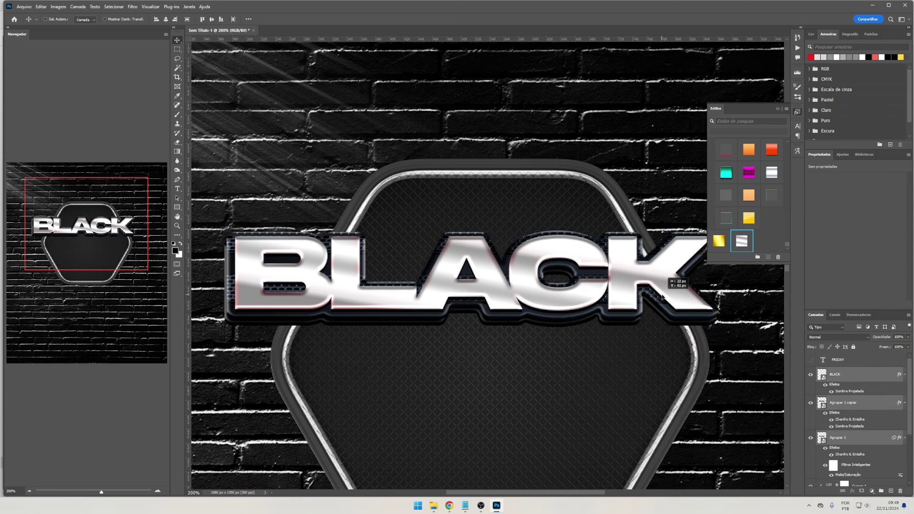
key(ctrl+g)
Add two drop shadows to the BLACK group, one fainter and one pushed further down
click(853, 491)
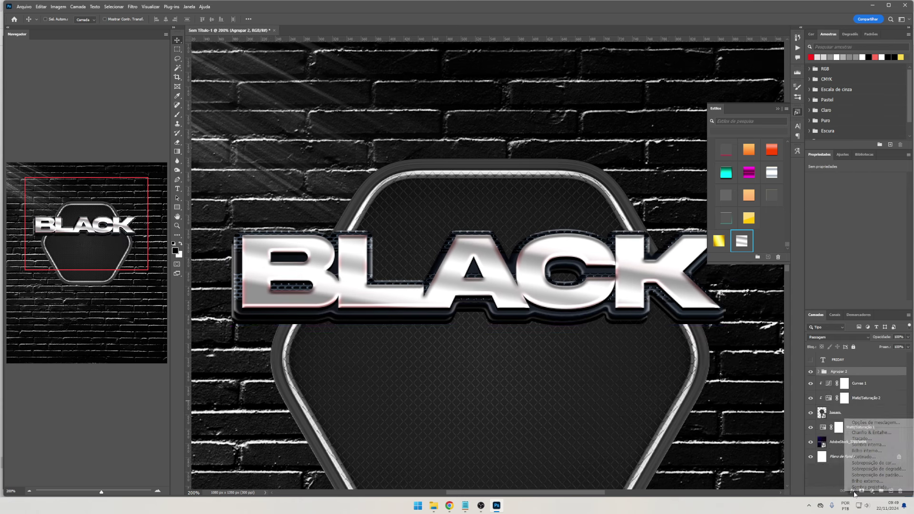
click(863, 489)
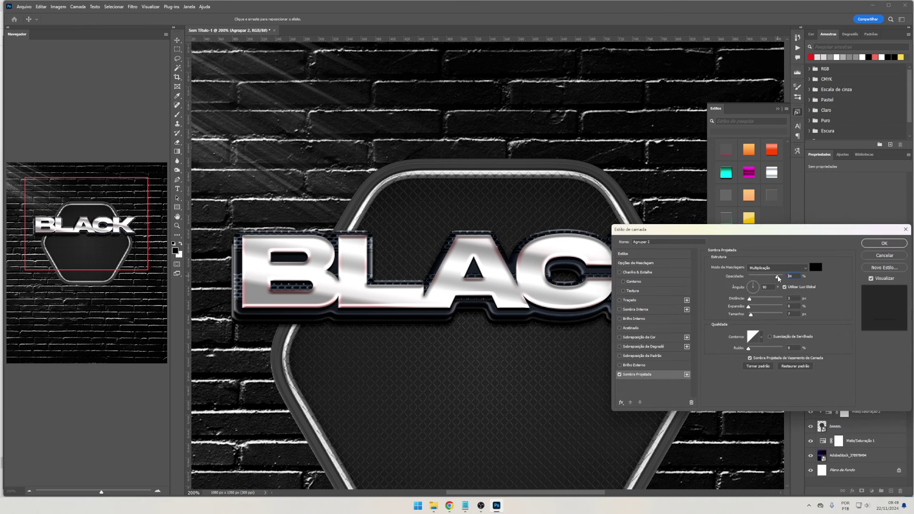
drag(779, 279, 764, 280)
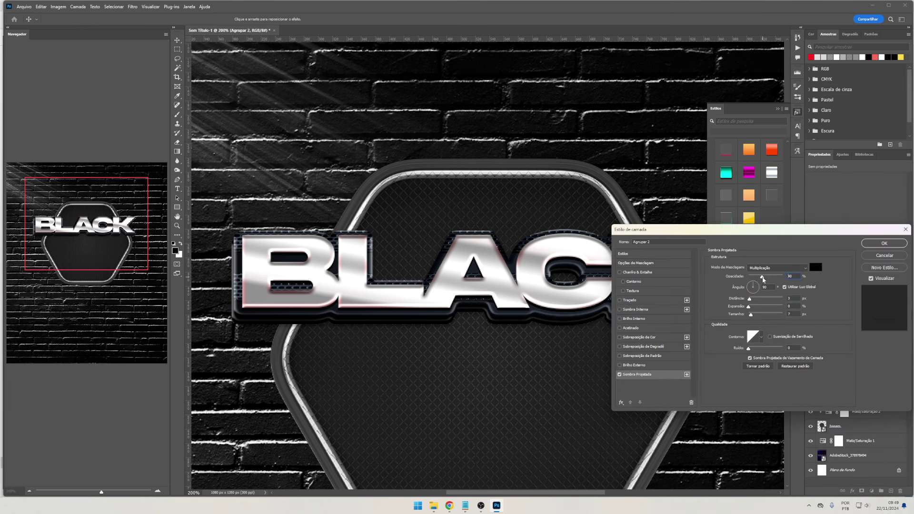
click(687, 375)
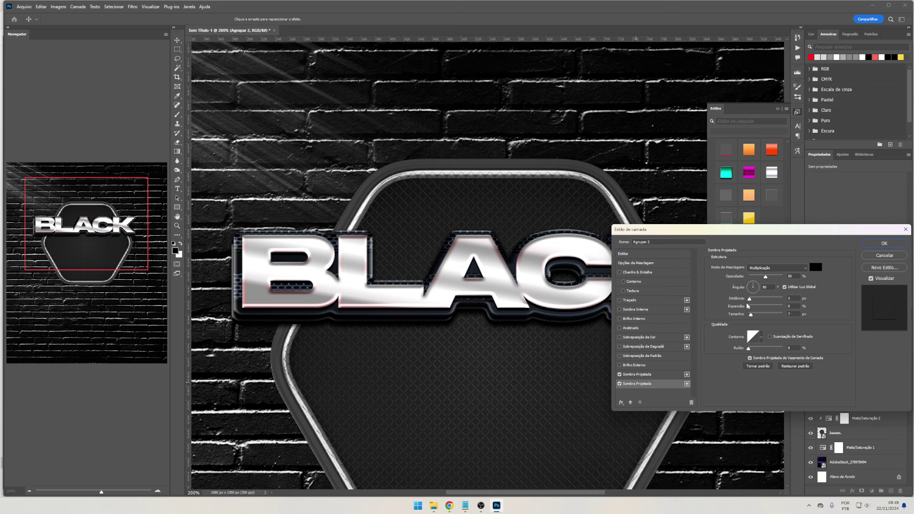
drag(750, 299, 756, 279)
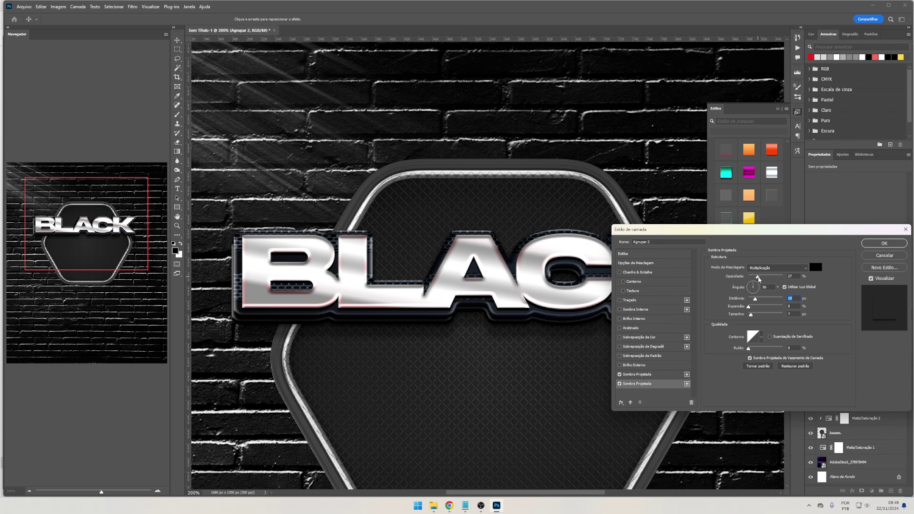
click(887, 243)
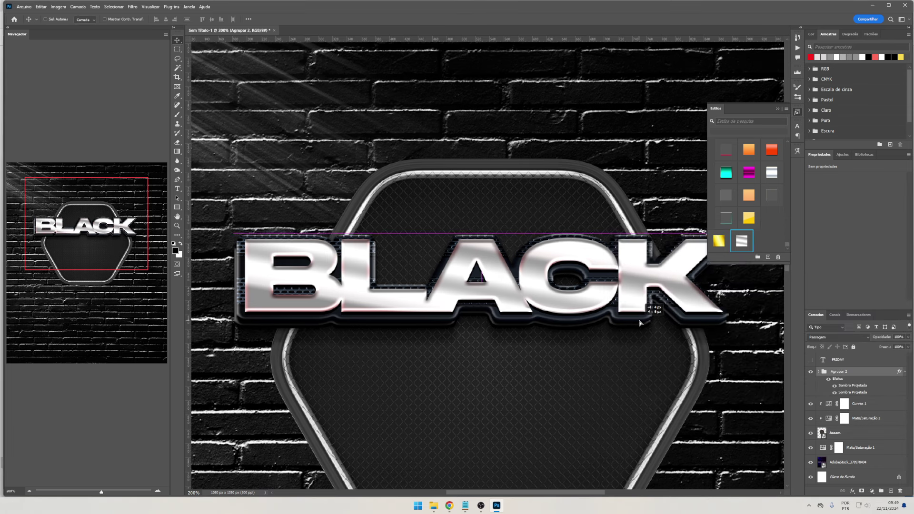
Adjust the second drop shadow's angle and distance
double_click(852, 393)
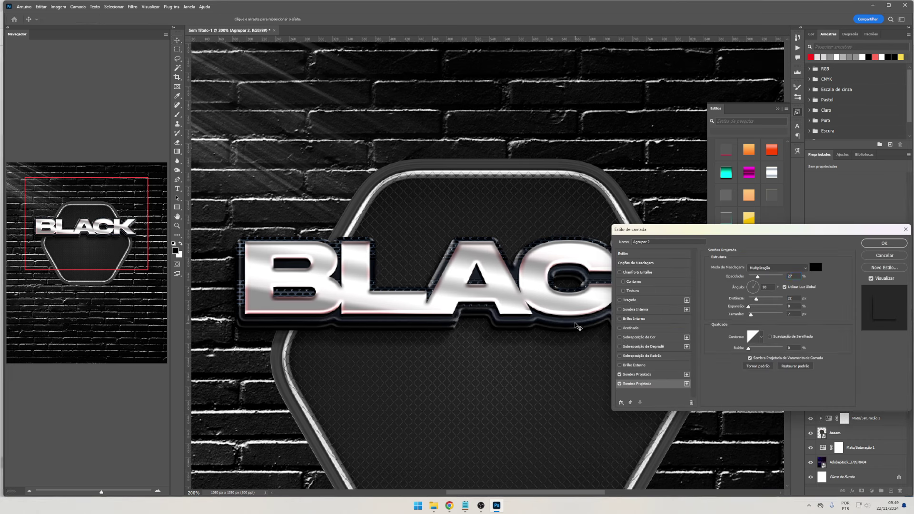
drag(578, 327, 569, 325)
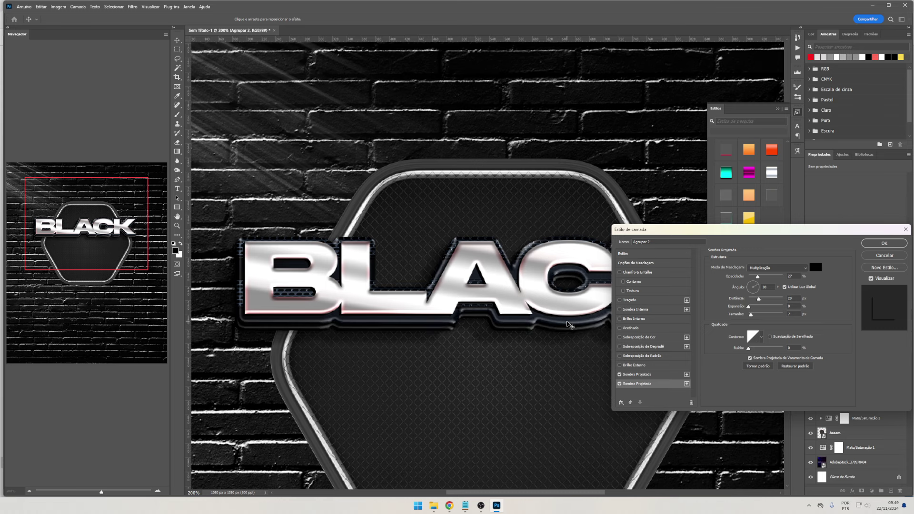
click(881, 243)
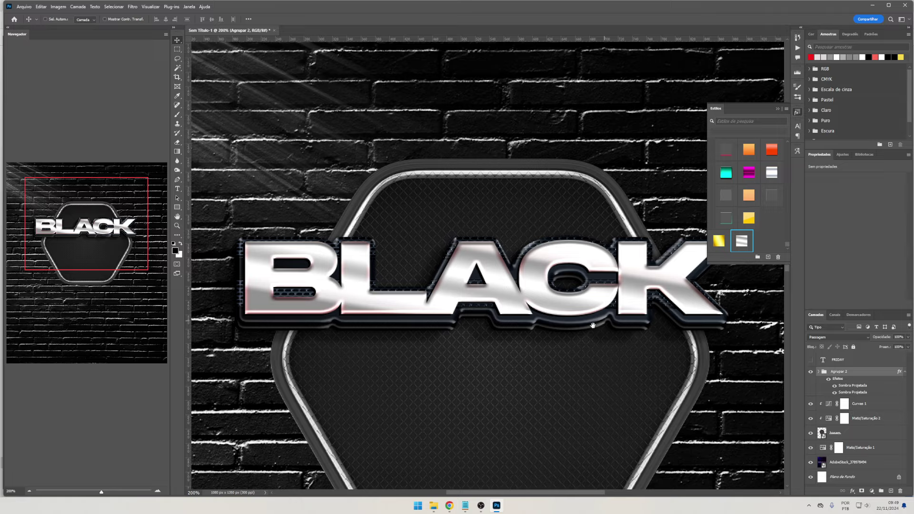
drag(570, 343, 582, 323)
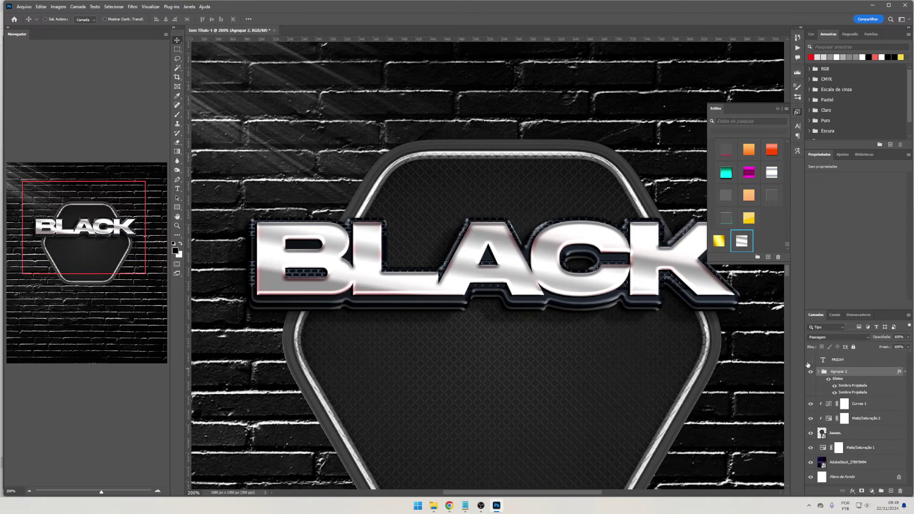
Show FRIDAY, enlarge it and move it up beneath BLACK
click(811, 359)
click(848, 359)
key(ctrl+t)
mouse_move(700, 374)
mouse_down()
mouse_move(729, 358)
mouse_move(633, 353)
mouse_move(592, 396)
mouse_up()
key(Return)
Apply the chrome style to FRIDAY and convert it to a smart object
click(749, 239)
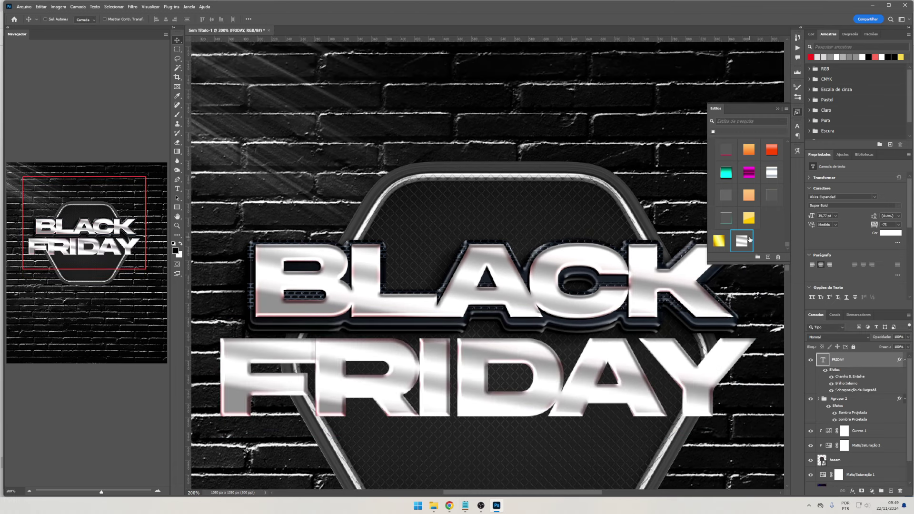
drag(590, 347, 591, 327)
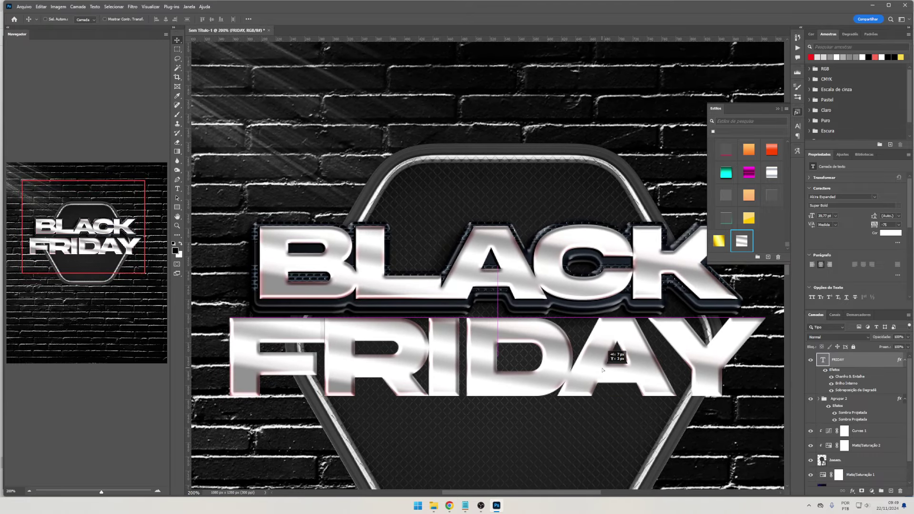
scroll(591, 328, down, 1)
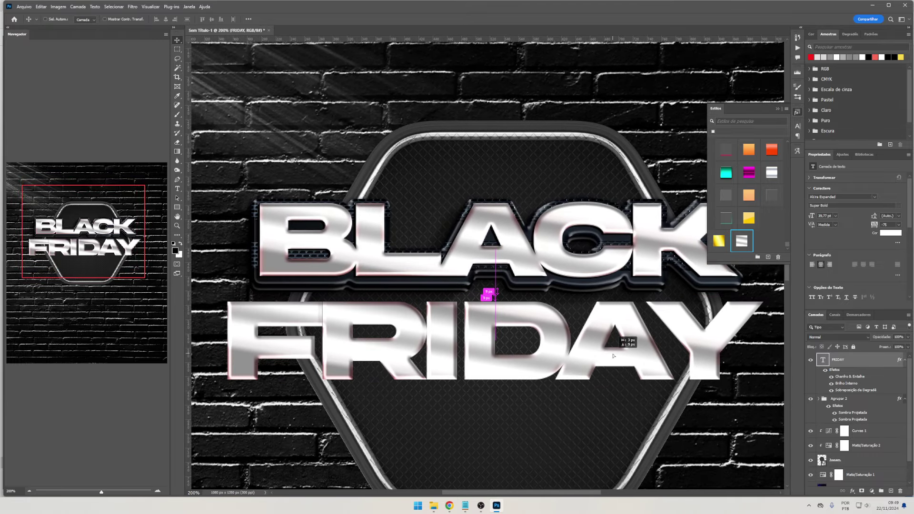
right_click(856, 368)
click(855, 200)
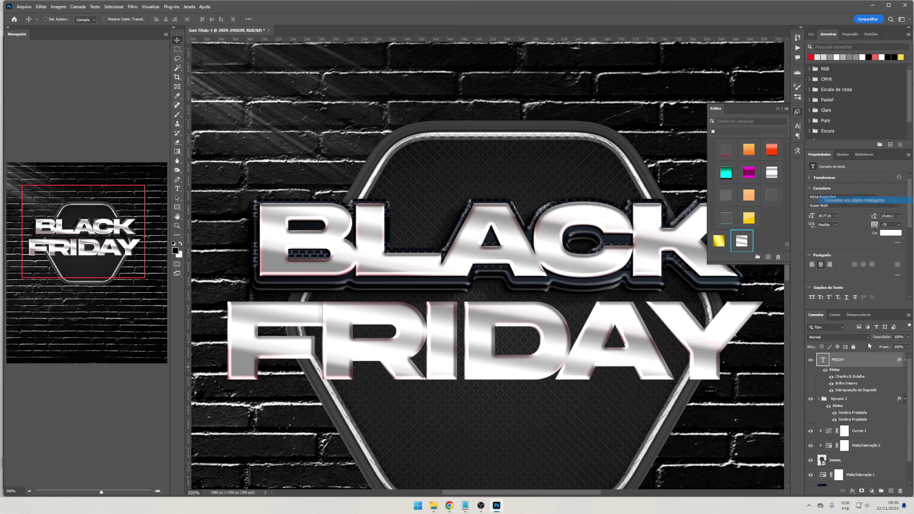
Add a black stroke to FRIDAY and split the stroke onto its own layer
right_click(848, 418)
click(857, 434)
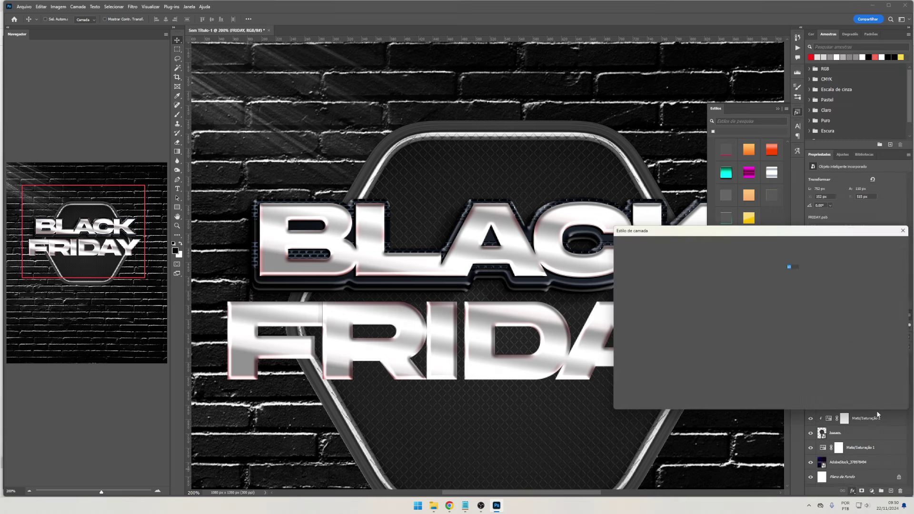
click(883, 241)
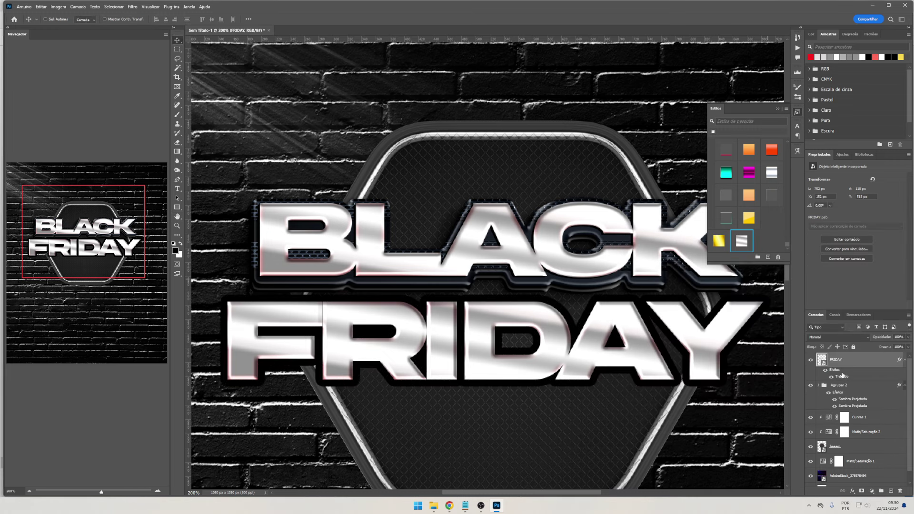
right_click(843, 375)
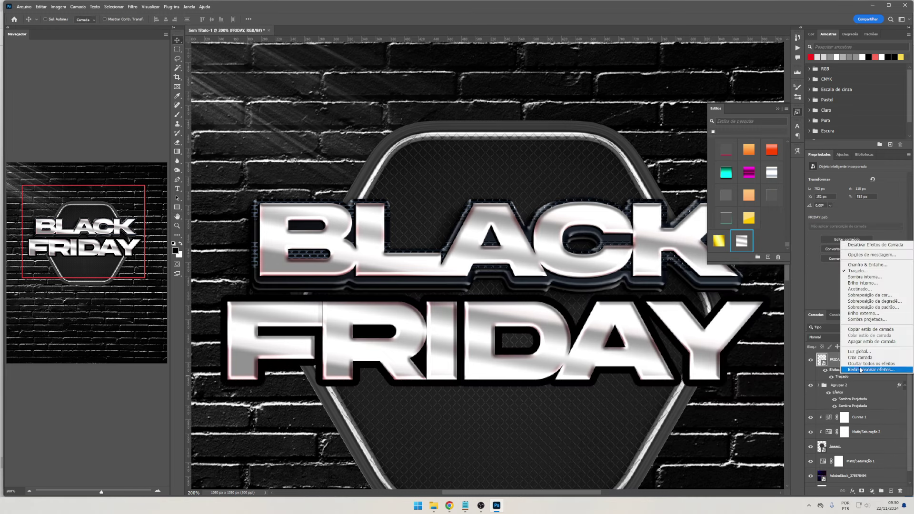
click(434, 506)
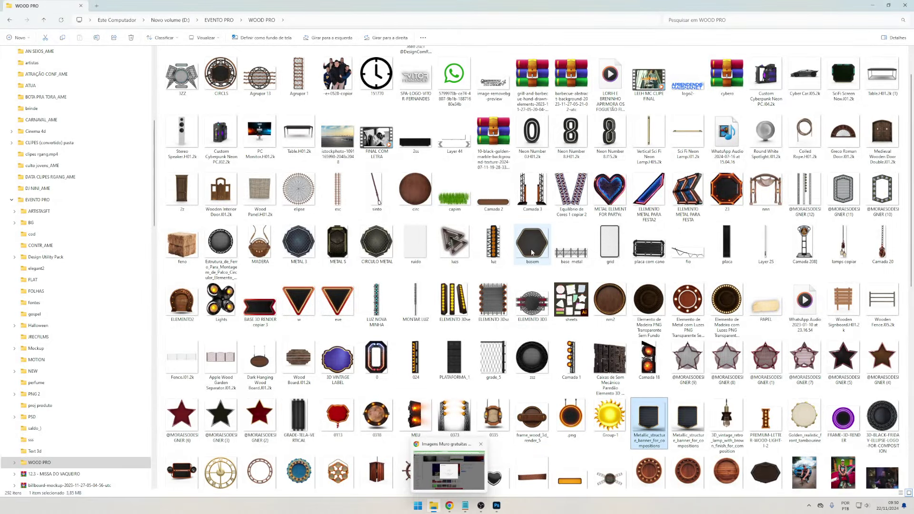
click(497, 506)
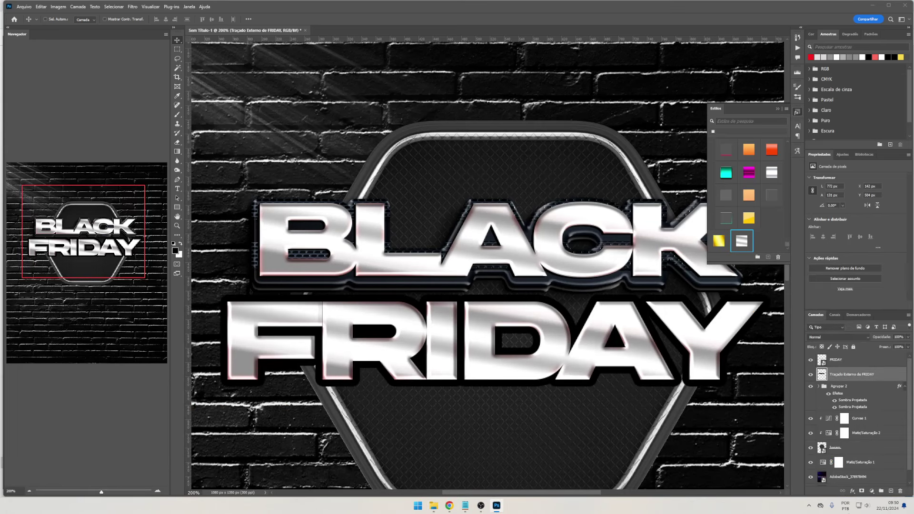
Place CORA.png and clip it into FRIDAY's outline layer
click(433, 505)
scroll(508, 282, down, 5)
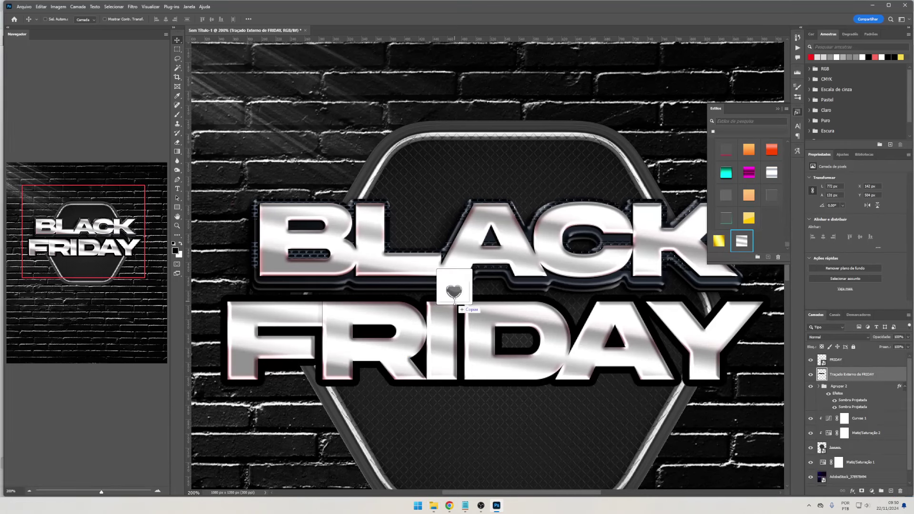
drag(508, 282, 479, 309)
key(Return)
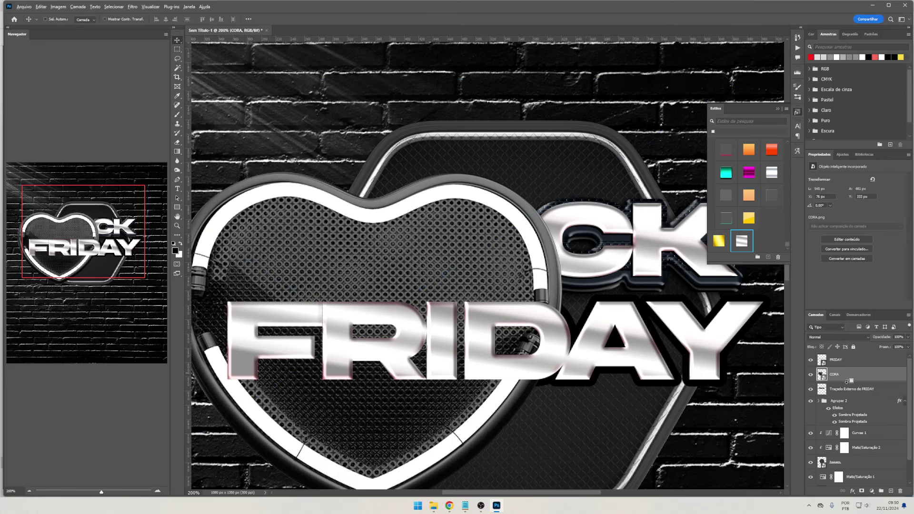
key(ctrl+alt+g)
drag(626, 346, 571, 332)
Enlarge the CORA texture so it covers the whole outline
key(ctrl+t)
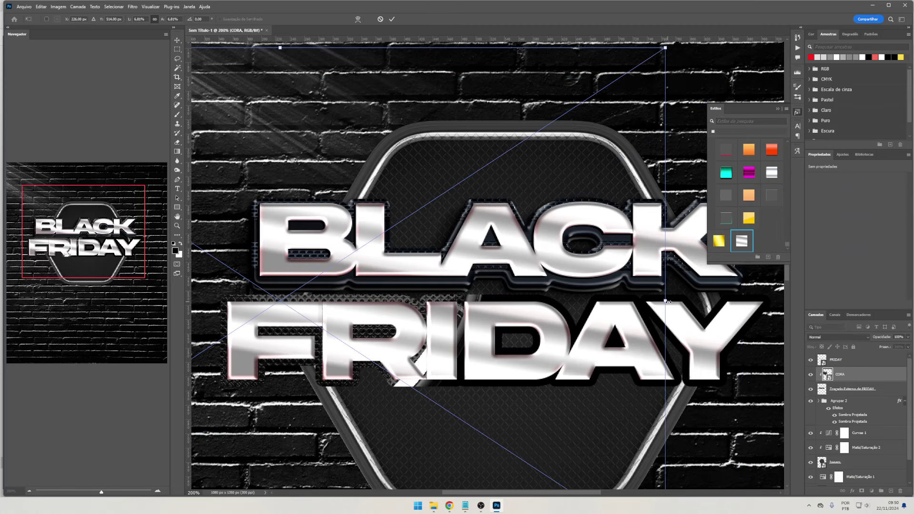
drag(667, 301, 824, 351)
drag(563, 347, 512, 236)
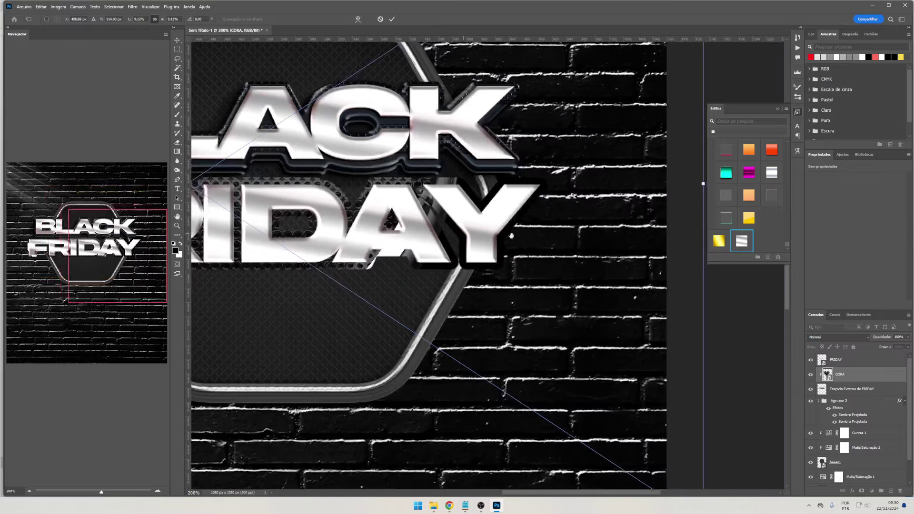
scroll(772, 208, up, 5)
drag(707, 188, 772, 224)
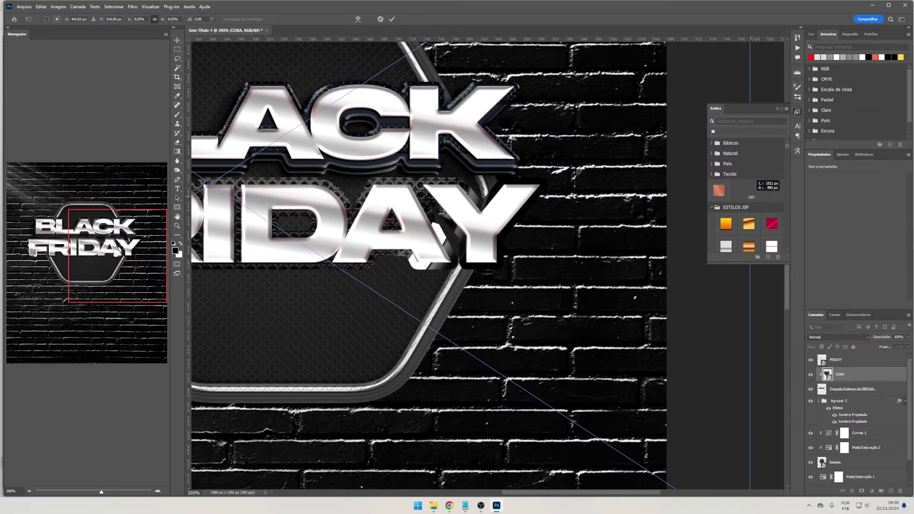
mouse_move(572, 269)
mouse_down()
mouse_move(349, 226)
mouse_move(337, 318)
mouse_up()
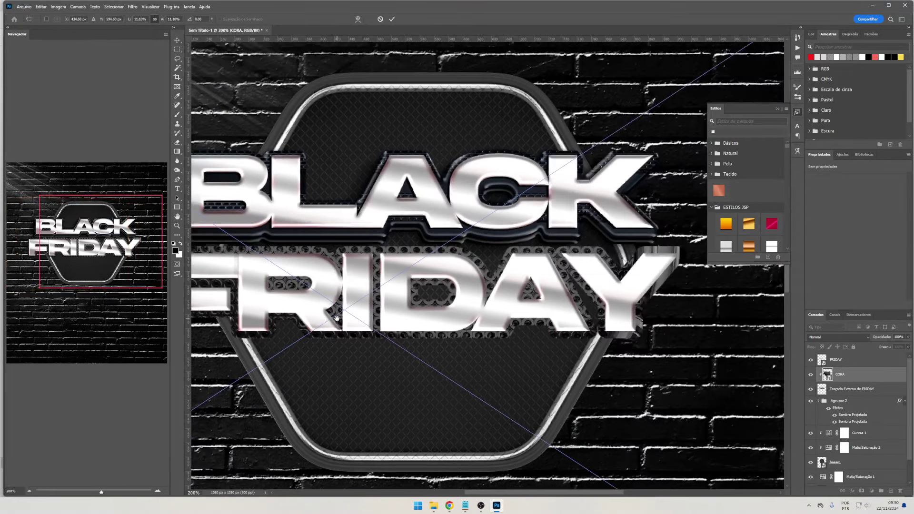
key(Return)
drag(422, 313, 503, 324)
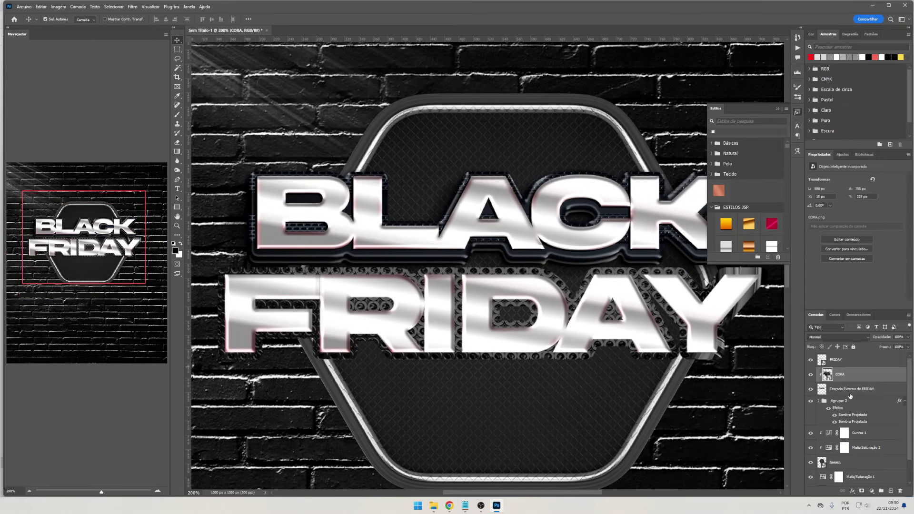
Group the CORA texture together with the outline layer
shift+click(851, 389)
key(ctrl+g)
click(862, 492)
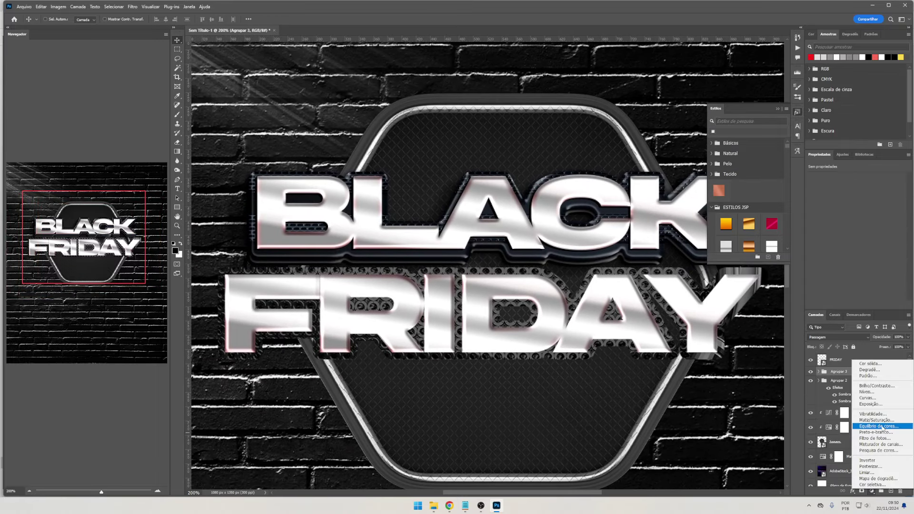
Add a darkening Curves adjustment, group it with the texture group and convert to a smart object
click(890, 400)
drag(842, 250, 850, 253)
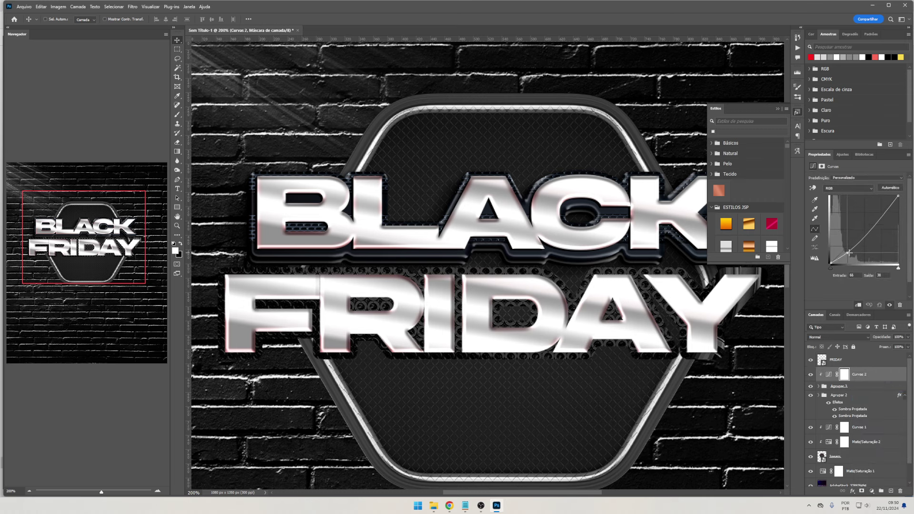
shift+click(857, 386)
key(ctrl+g)
right_click(857, 372)
click(885, 153)
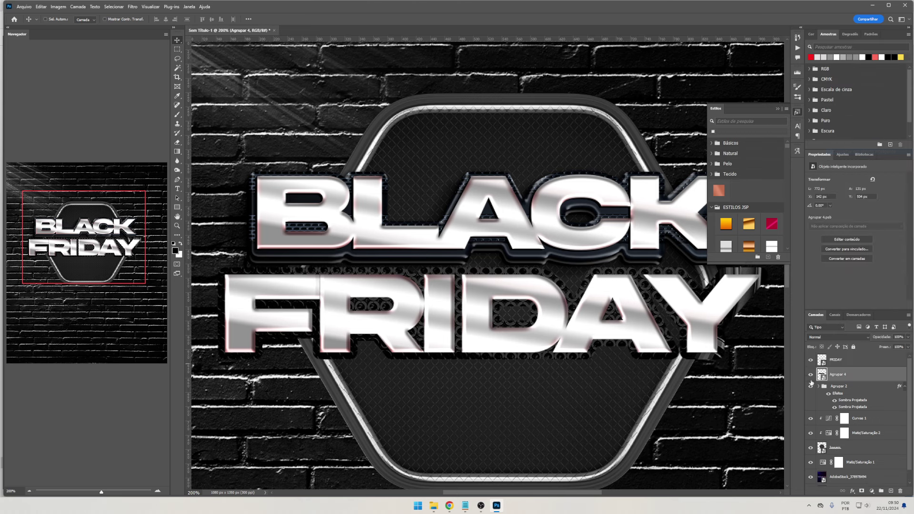
Apply a Bevel & Emboss effect to the new smart object
click(853, 490)
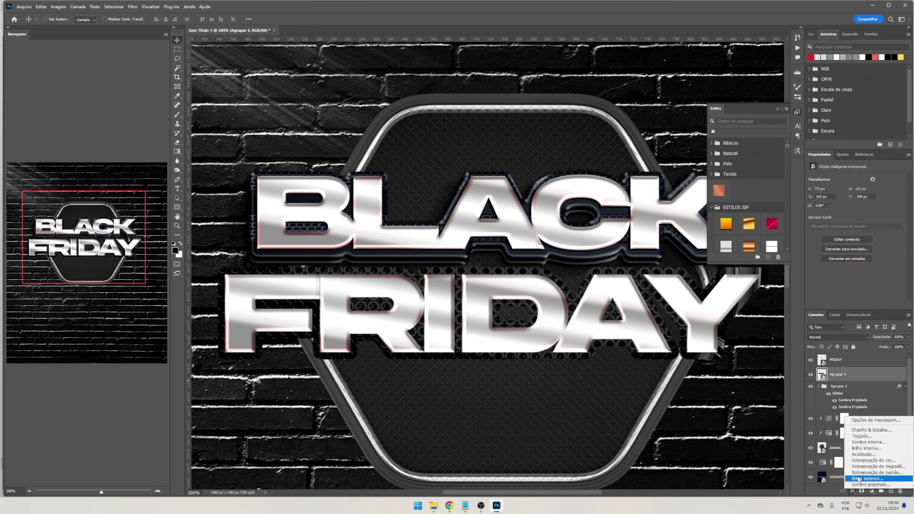
click(883, 430)
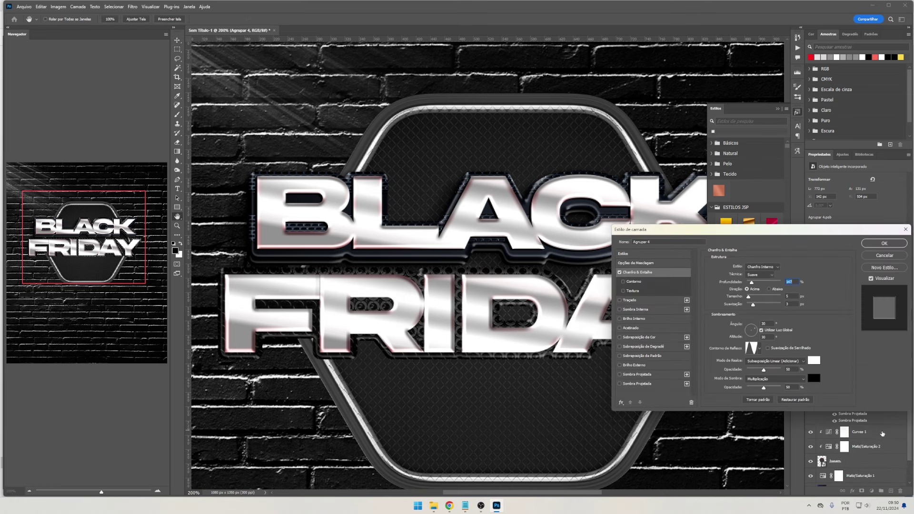
key(Return)
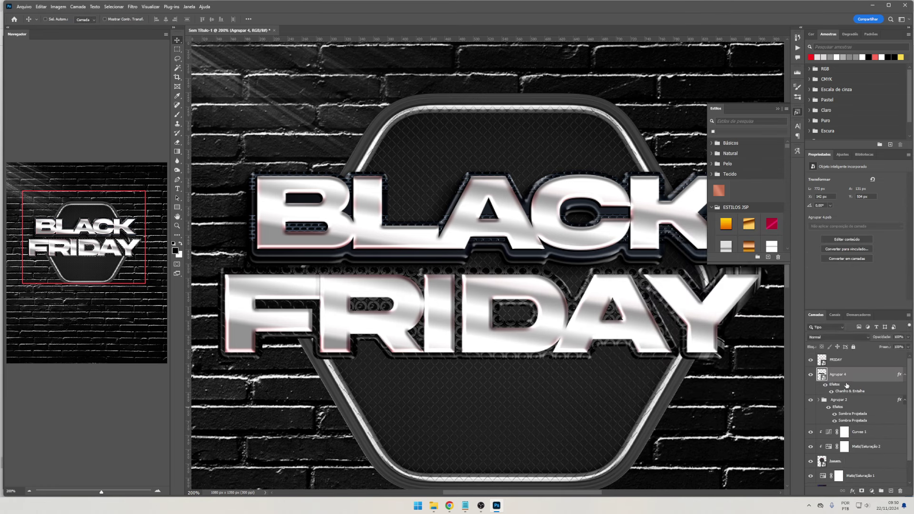
Convert Agrupar 4 to a smart object, nudge it down-left and darken its lightness
right_click(847, 385)
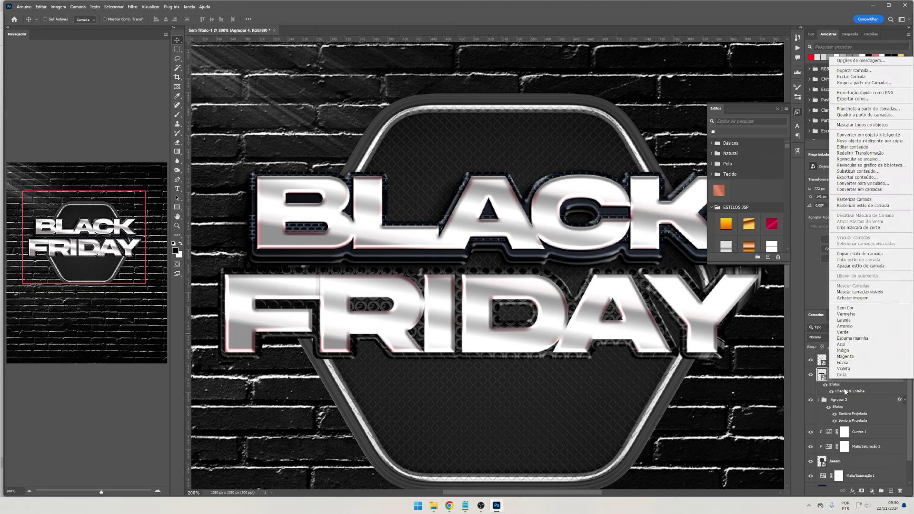
click(881, 136)
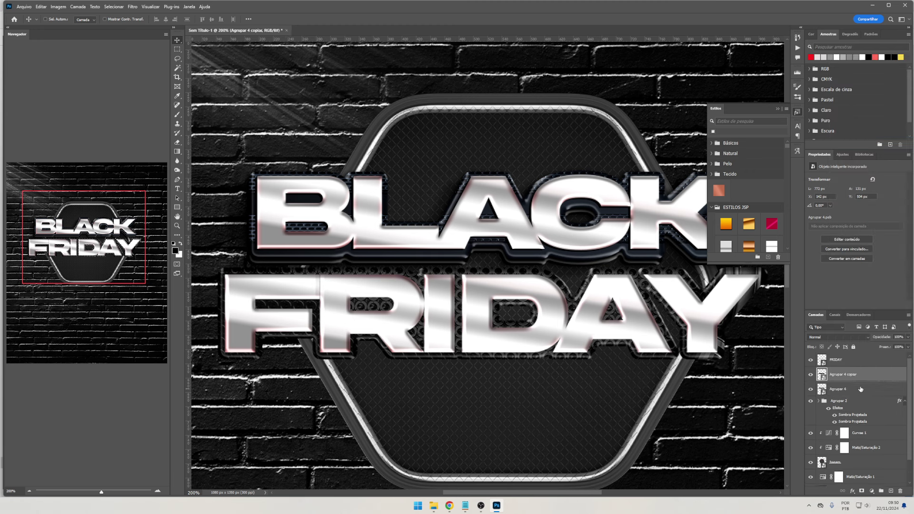
key(Down)
key(Down)
key(Down)
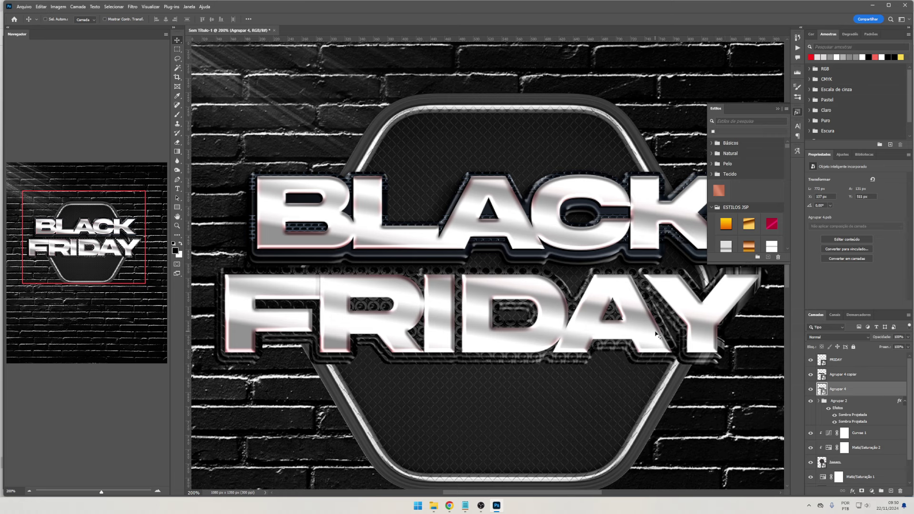
key(Down)
key(Down)
key(Down)
key(Left)
key(Left)
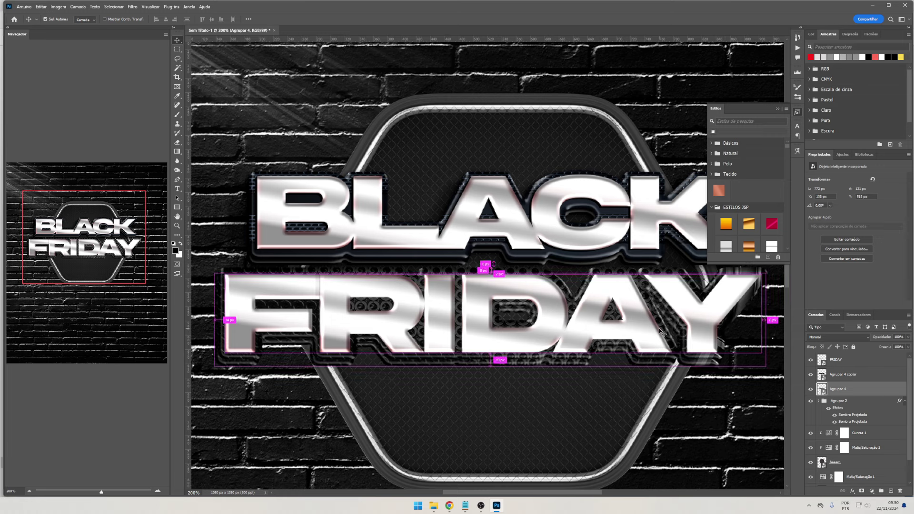
key(ctrl+u)
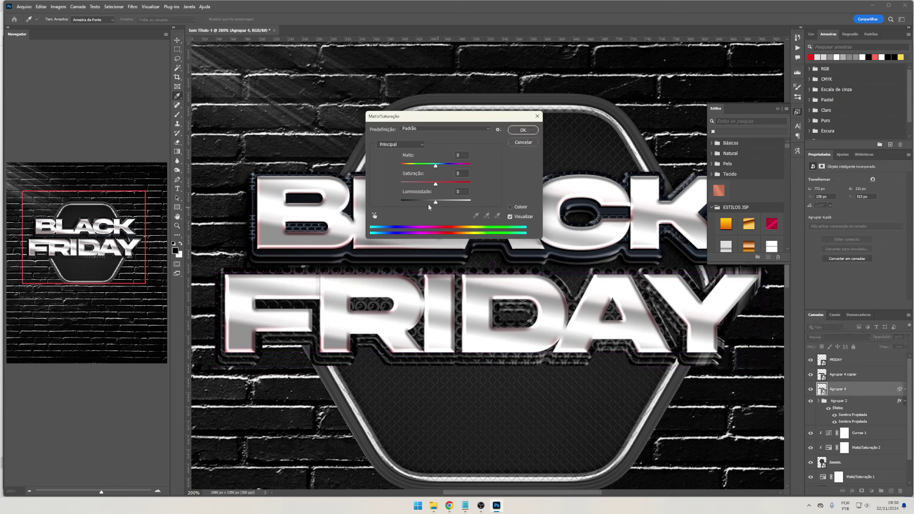
click(422, 204)
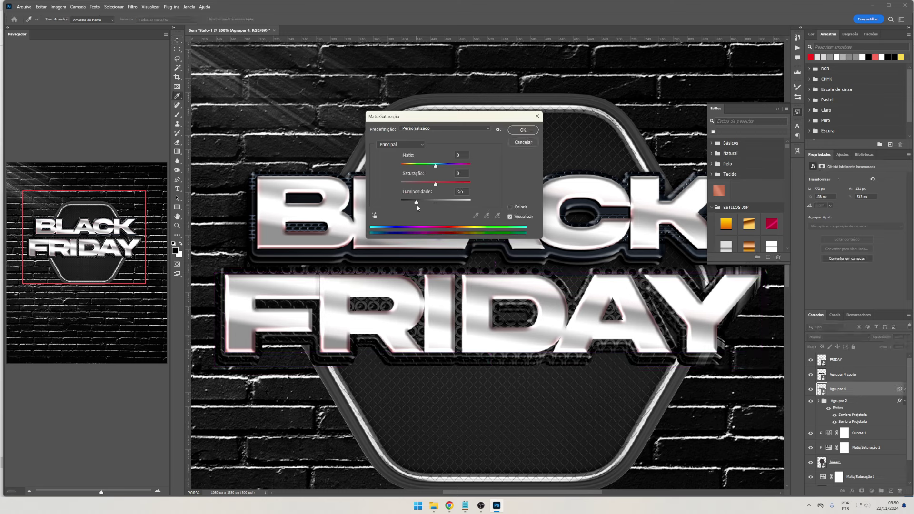
key(Return)
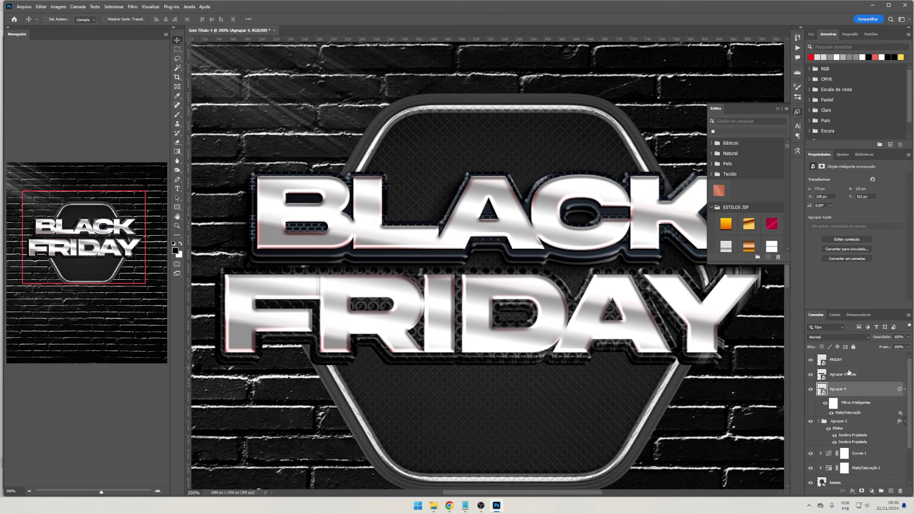
shift+click(849, 360)
drag(672, 341, 672, 347)
Give FRIDAY a drop shadow plus a second, larger drop shadow
click(855, 365)
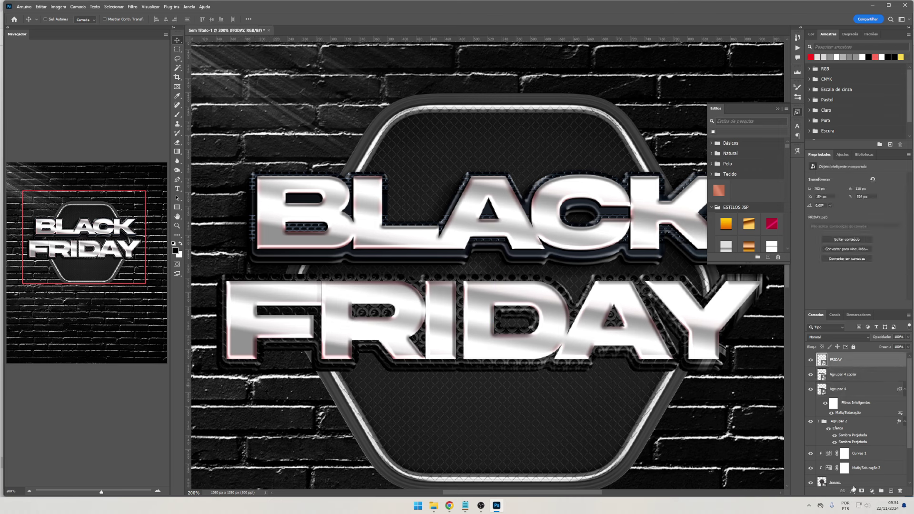
click(853, 491)
click(860, 484)
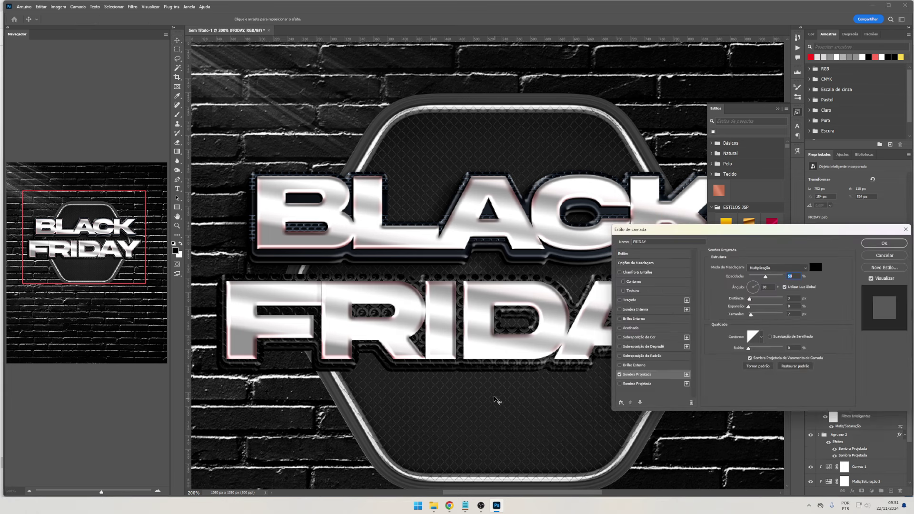
click(643, 384)
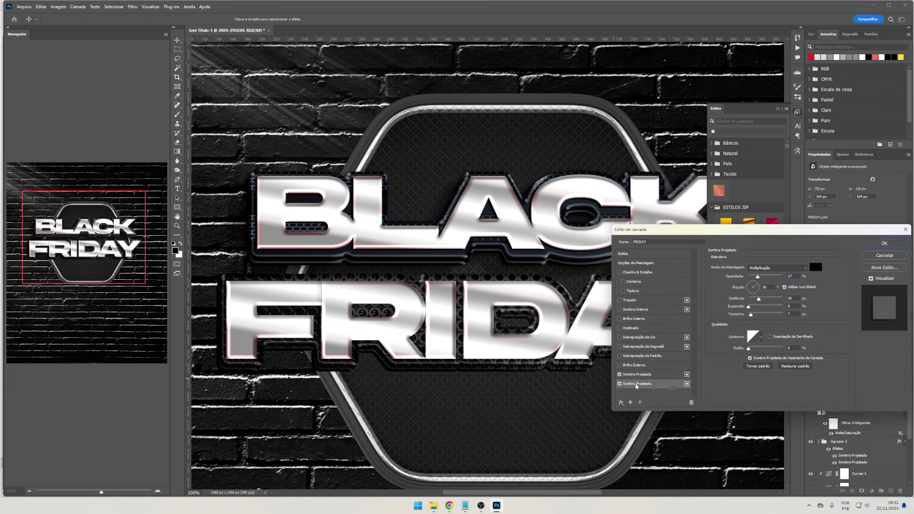
key(Return)
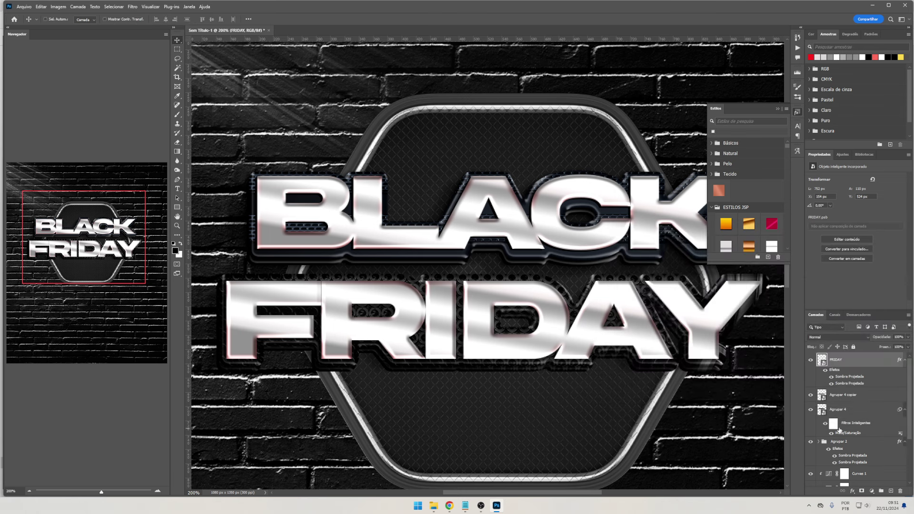
Group the three FRIDAY layers and give the group drop shadows
shift+click(848, 411)
key(ctrl+g)
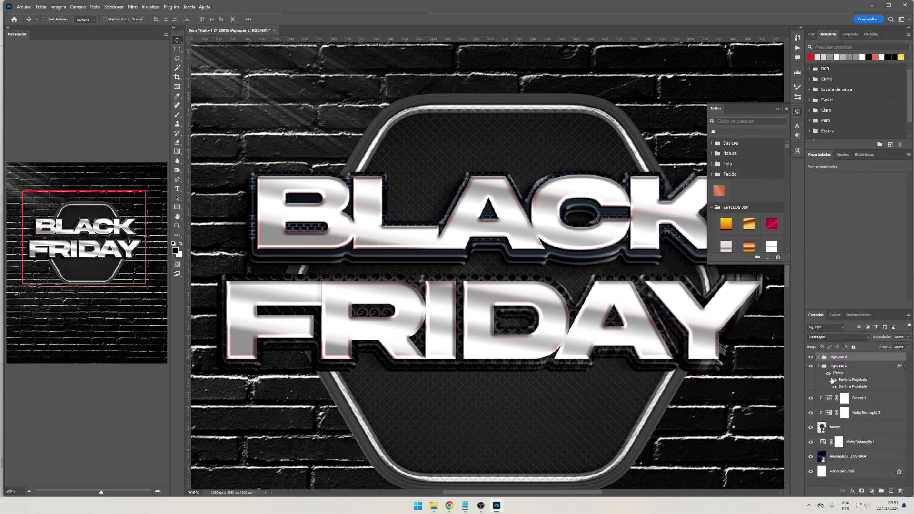
click(853, 491)
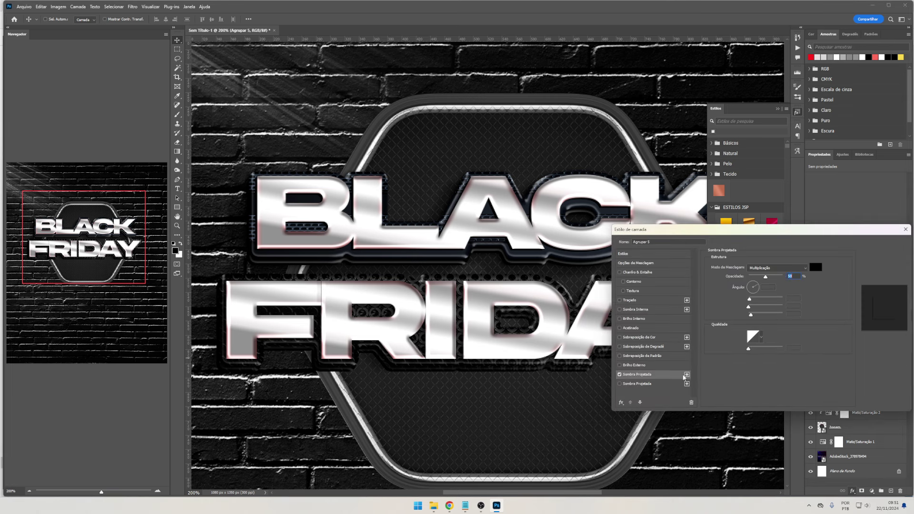
key(Return)
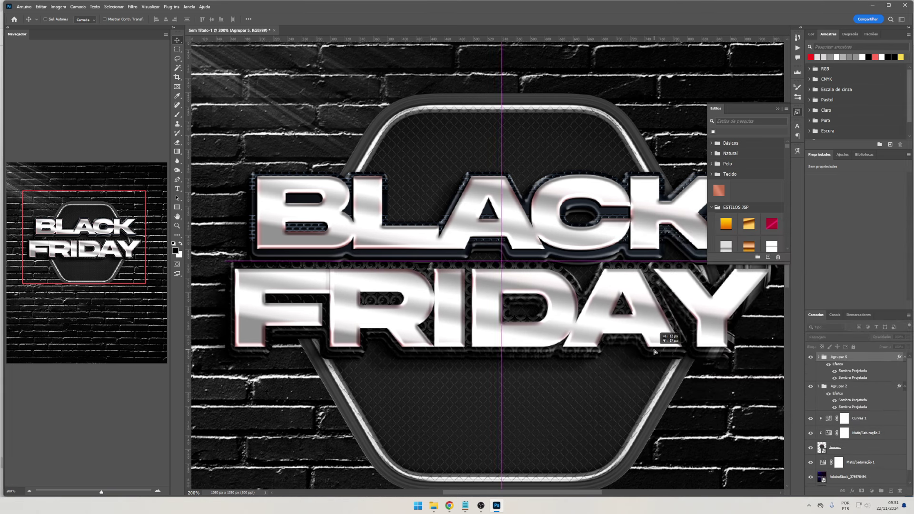
Enlarge the FRIDAY artwork and move it up into place under BLACK
key(ctrl+t)
key(Return)
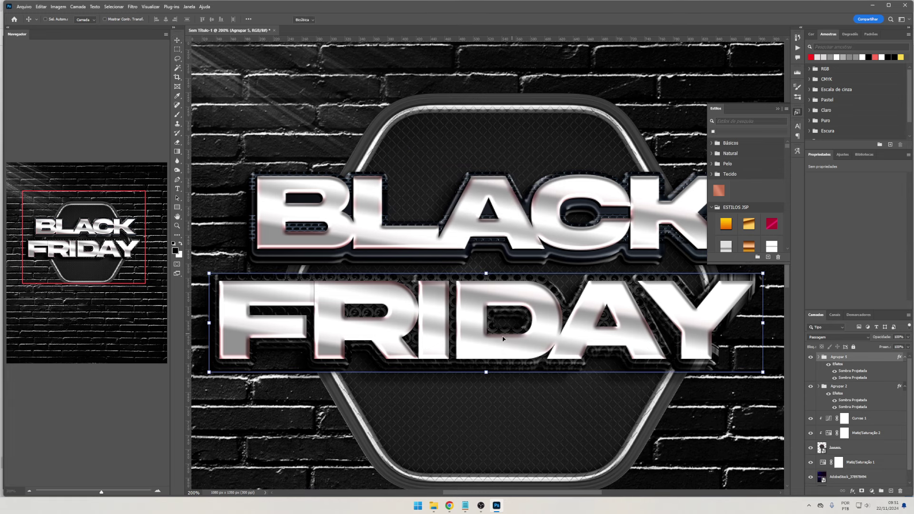
key(Return)
drag(554, 349, 557, 340)
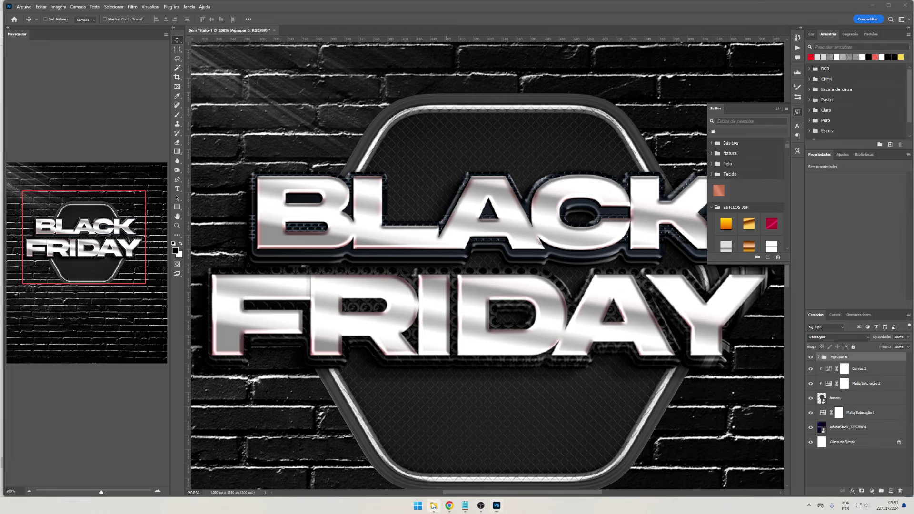
key(alt+Tab)
Drag the elements07 grid image from the WOOD PRO folder onto the poster
drag(416, 448, 516, 496)
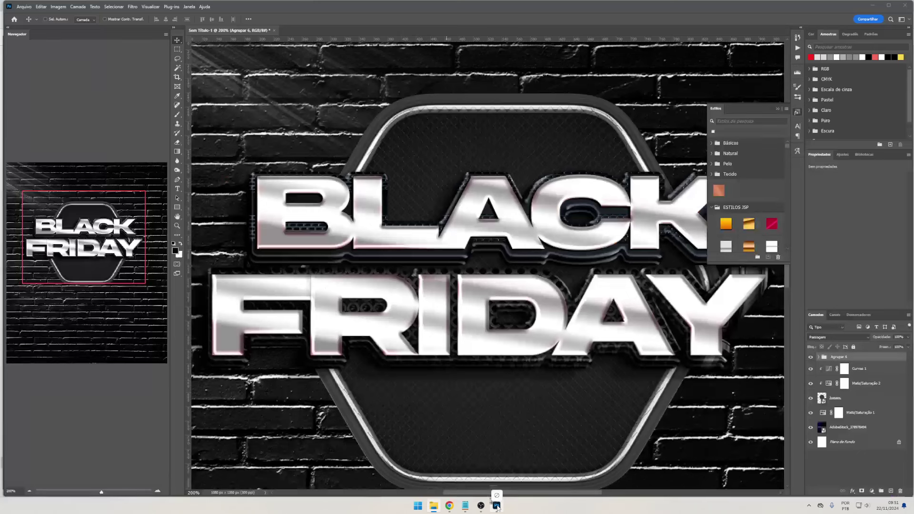
drag(542, 502, 491, 345)
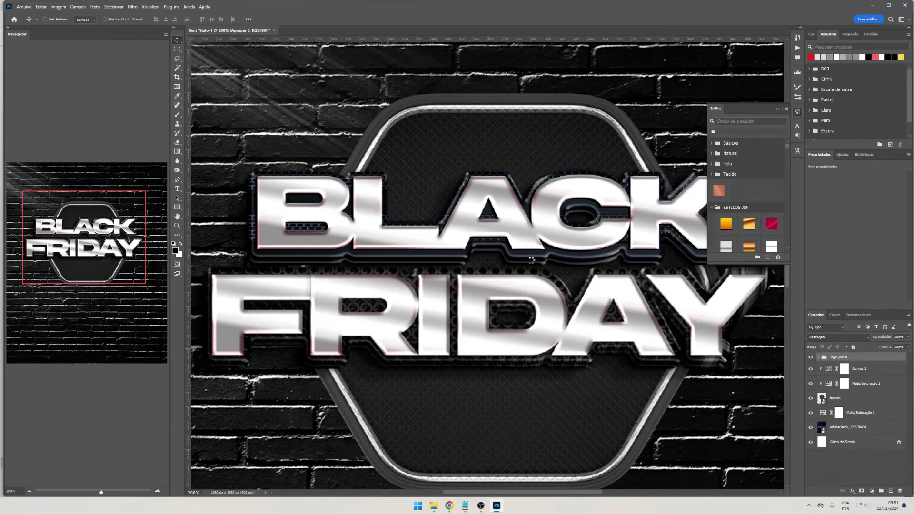
drag(532, 260, 531, 259)
key(ctrl+minus)
key(ctrl+minus)
key(ctrl+minus)
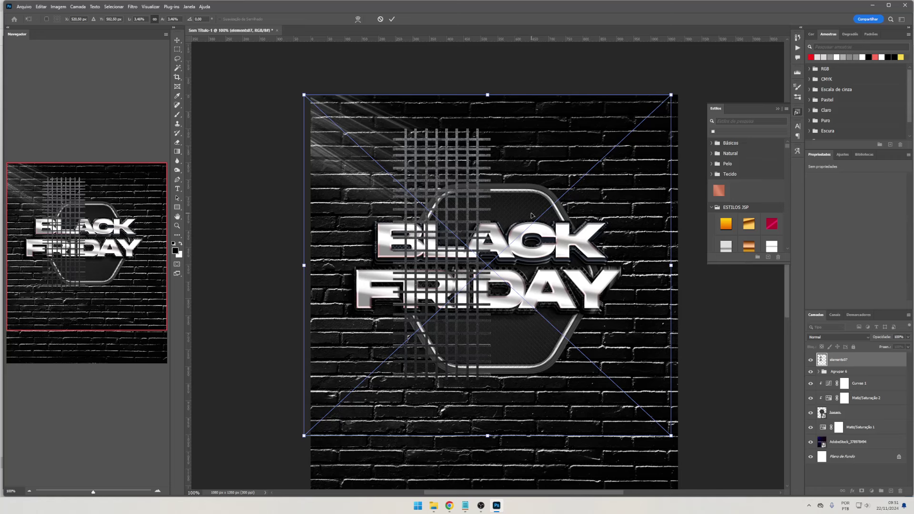
Rotate the grid -90° to lie horizontally and move it behind the title group
drag(659, 260, 491, 90)
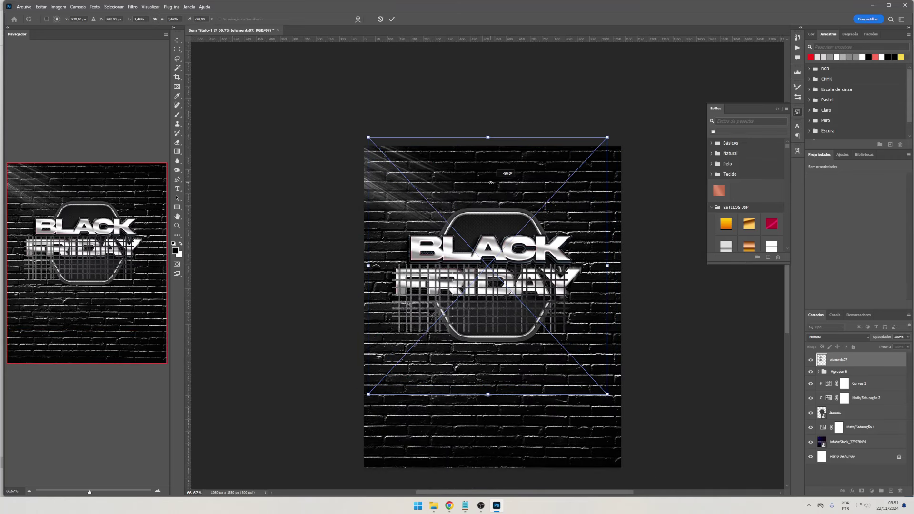
key(Return)
drag(840, 360, 839, 378)
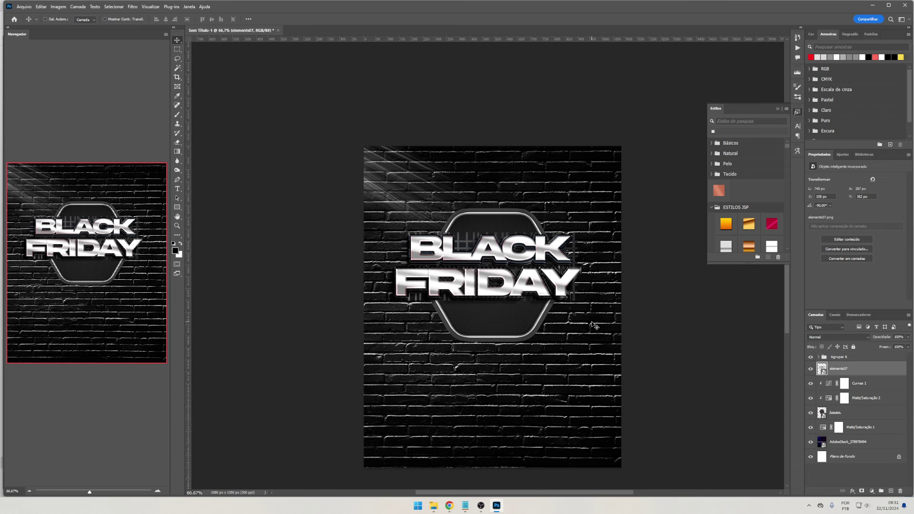
key(ctrl+plus)
key(ctrl+plus)
key(ctrl+plus)
key(Down)
key(Down)
key(Down)
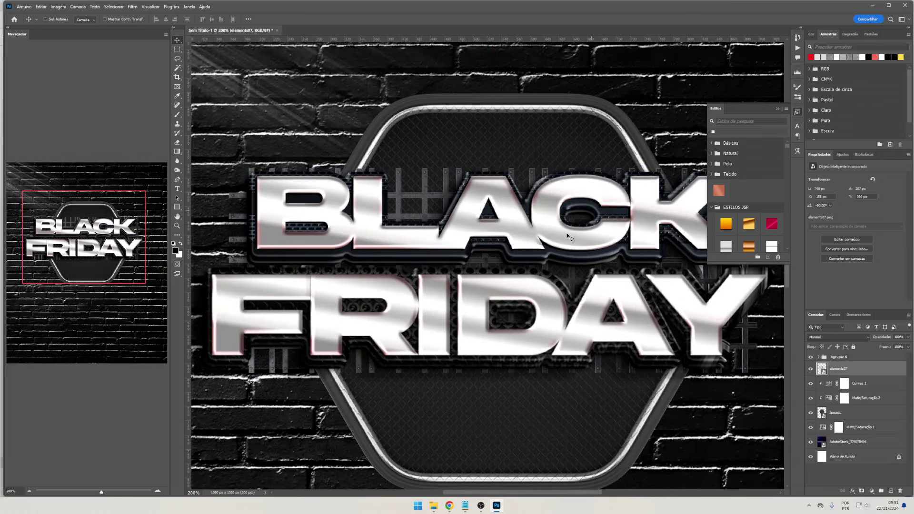
key(alt+bracketright)
Drag the SunLight Overlay by Wallow 39 flare from Design new 2k4 > Lens flare into the poster
click(433, 506)
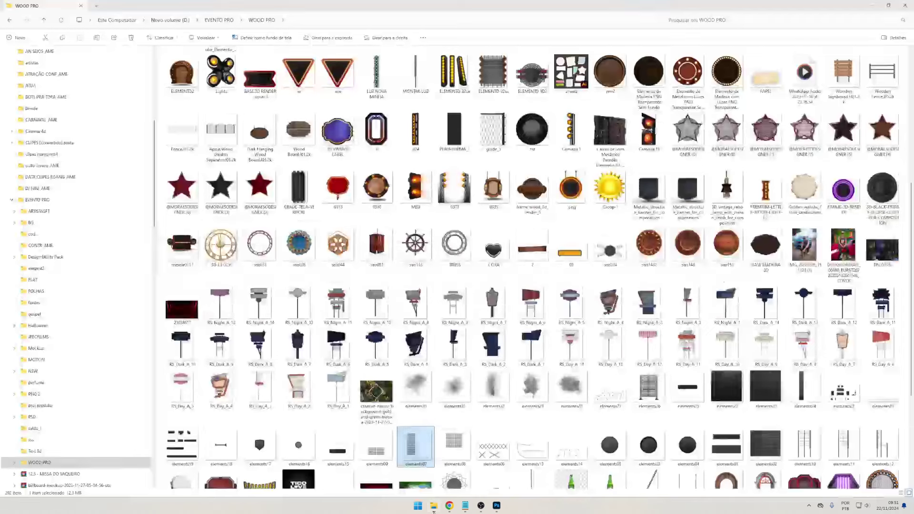
scroll(455, 243, up, 10)
double_click(293, 71)
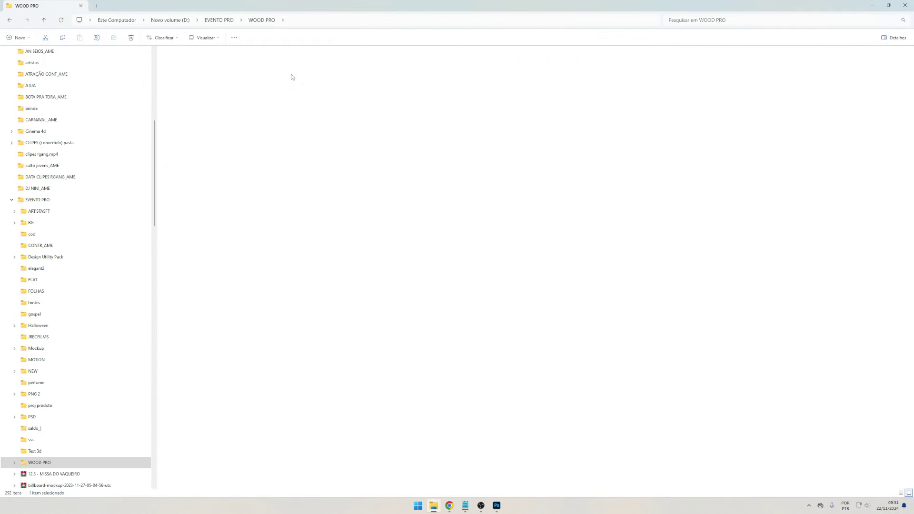
double_click(262, 81)
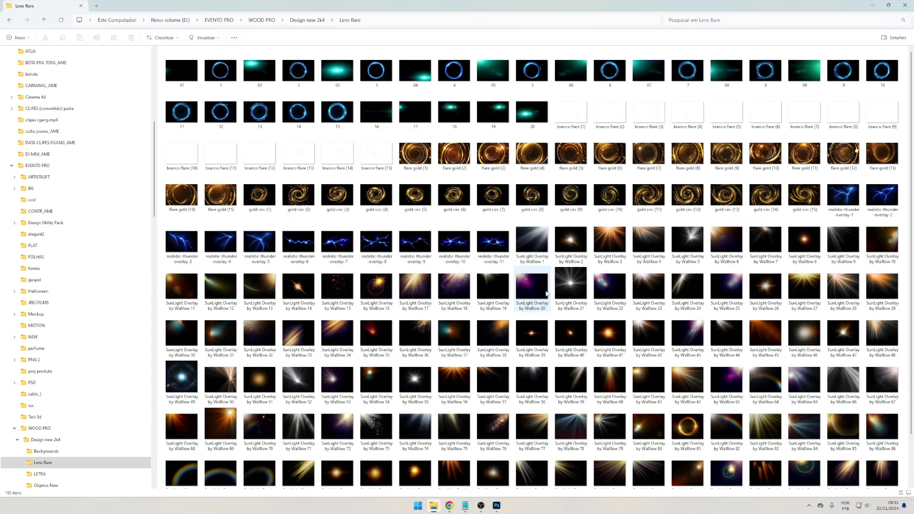
mouse_move(532, 333)
mouse_down()
mouse_move(525, 433)
mouse_move(824, 342)
mouse_up()
Blend the flare with Linear Dodge (Add) and place it at FRIDAY's upper left
click(839, 337)
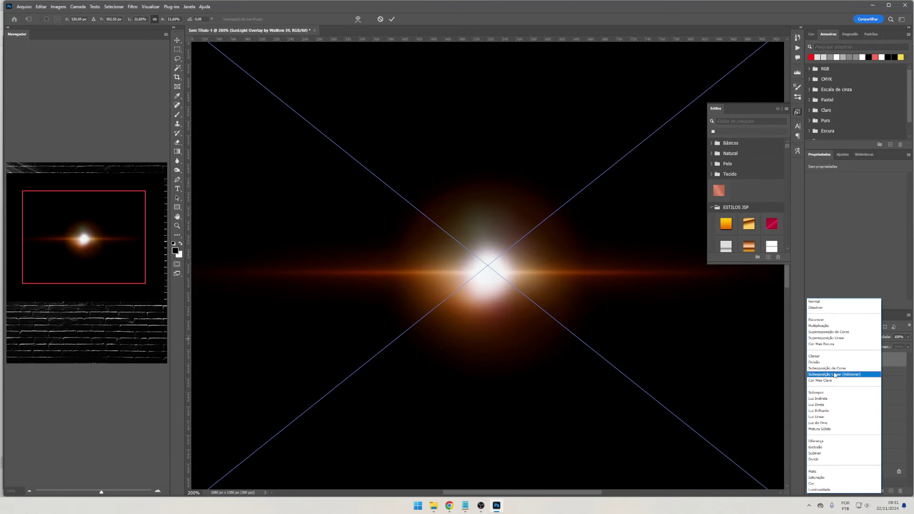
click(837, 374)
mouse_move(697, 372)
mouse_down()
mouse_move(489, 301)
mouse_move(471, 322)
mouse_up()
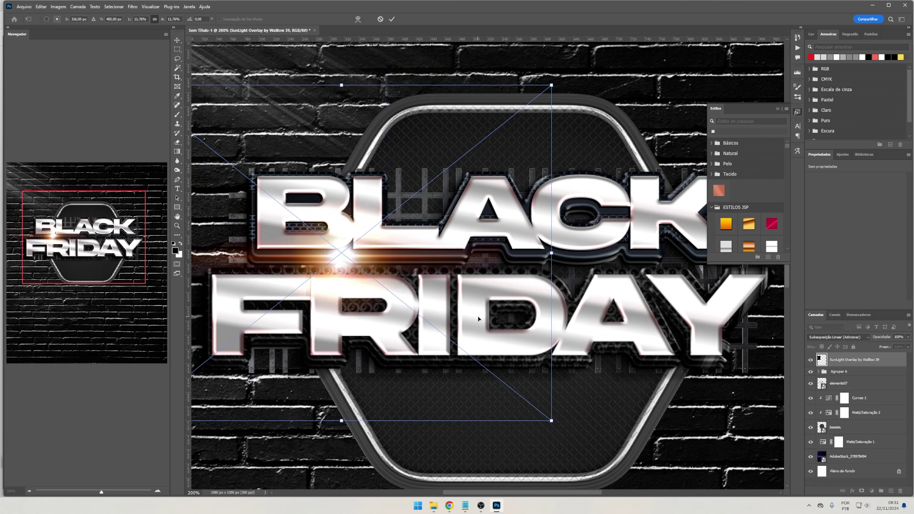
key(Return)
Desaturate the flare with Hue/Saturation at -100 and begin scaling it
key(ctrl+u)
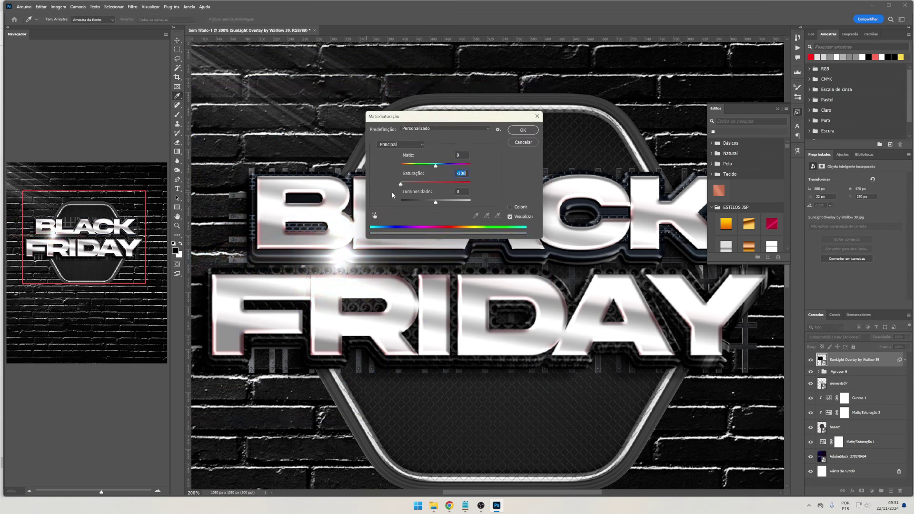
key(Return)
key(ctrl+t)
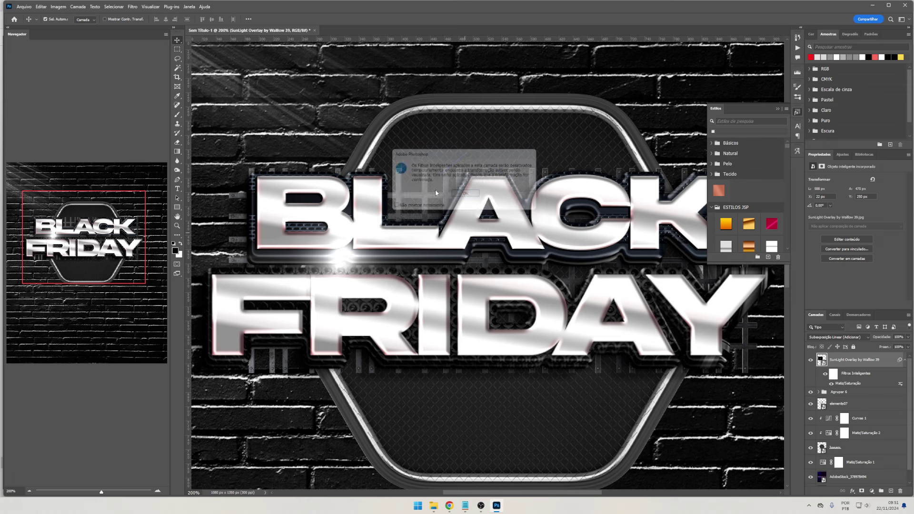
key(Return)
Shrink the flare to a tiny sparkle and place a duplicate onto the lettering
mouse_move(551, 110)
mouse_down()
mouse_move(398, 332)
mouse_move(391, 395)
mouse_move(406, 221)
mouse_move(486, 261)
mouse_move(513, 307)
mouse_up()
key(Return)
key(Return)
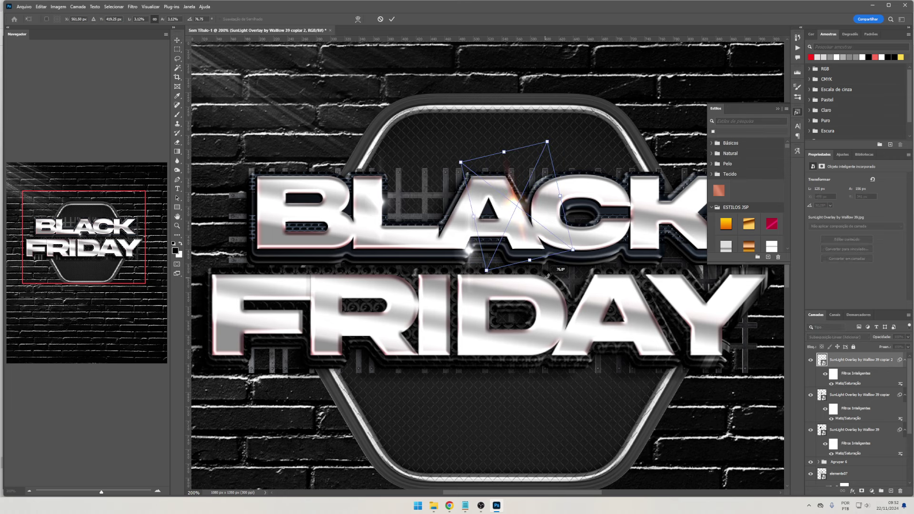
drag(548, 267, 436, 280)
mouse_move(557, 261)
mouse_down()
mouse_move(647, 318)
mouse_move(624, 286)
mouse_move(481, 229)
mouse_move(529, 283)
mouse_up()
key(Return)
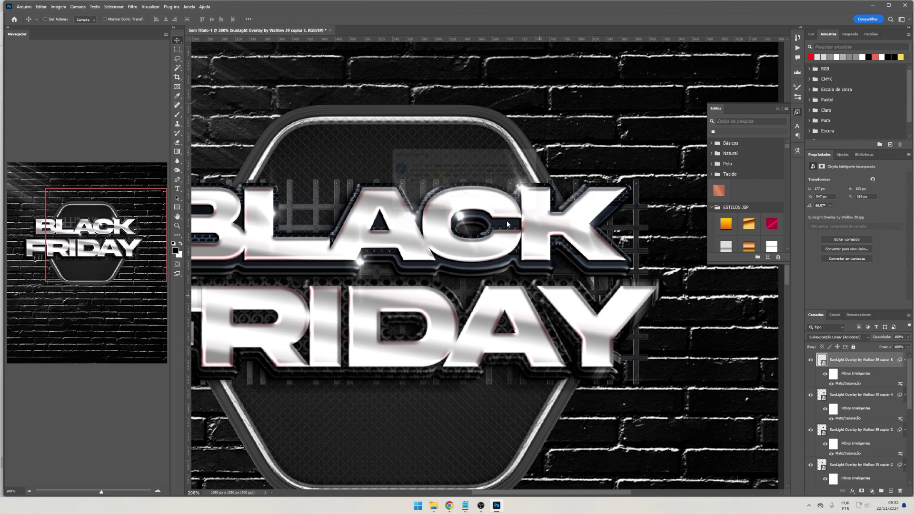
key(Return)
mouse_move(467, 218)
mouse_down()
mouse_move(480, 214)
mouse_move(396, 234)
mouse_move(526, 335)
mouse_up()
Add flare copies rotated about 45 degrees and nearly level across the title
key(ctrl+t)
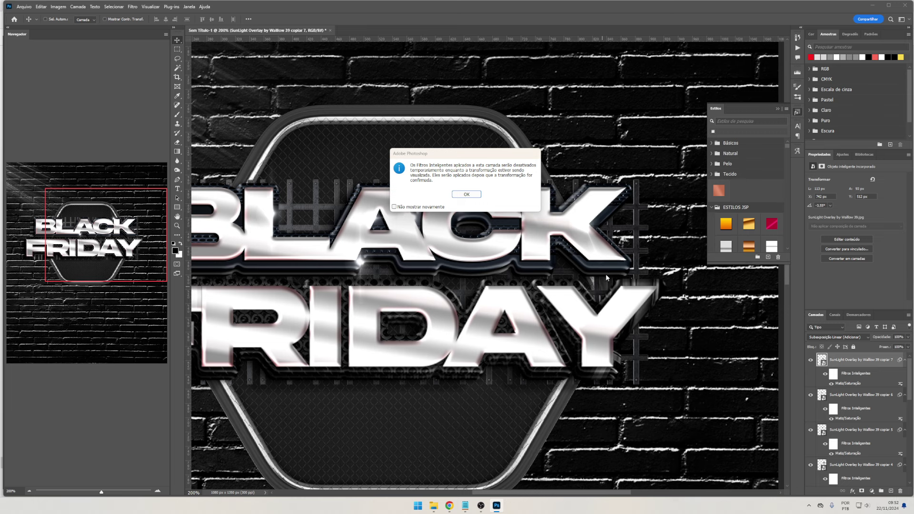
key(Return)
mouse_move(607, 268)
mouse_down()
mouse_move(641, 297)
mouse_move(619, 340)
mouse_move(529, 355)
mouse_move(492, 419)
mouse_up()
key(Return)
key(ctrl+t)
key(Return)
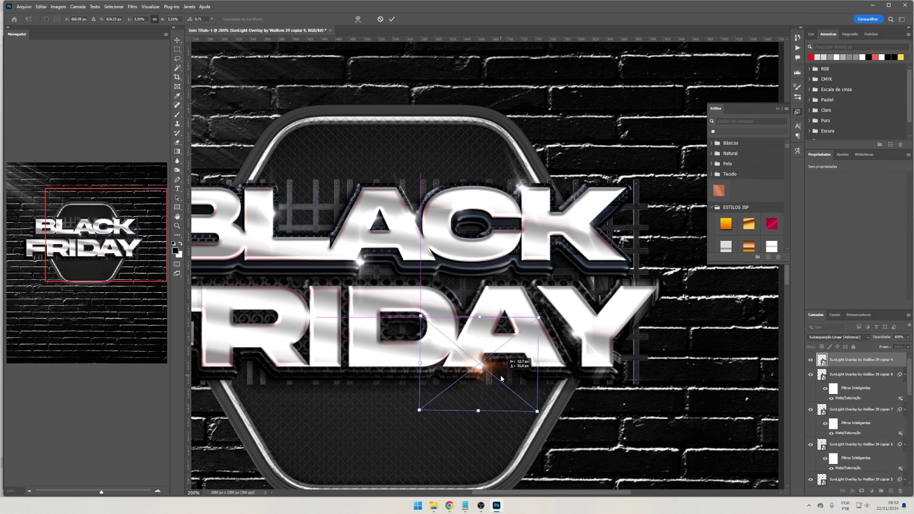
mouse_move(479, 395)
mouse_down()
mouse_move(519, 386)
mouse_move(544, 406)
mouse_up()
key(Return)
Place more flare copies further left on the text, one rotated about -48 degrees
scroll(545, 406, down, 2)
drag(475, 367, 465, 292)
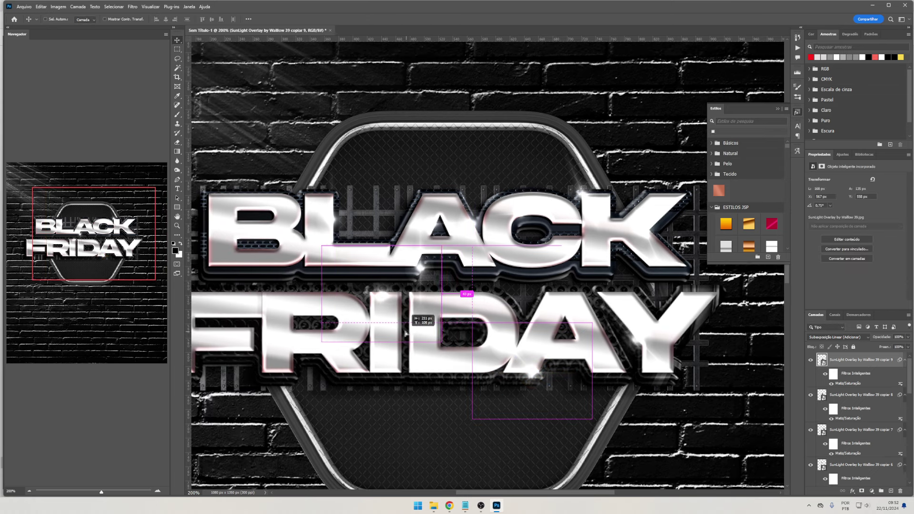
scroll(508, 330, up, 2)
drag(508, 331, 286, 350)
key(ctrl+j)
key(ctrl+t)
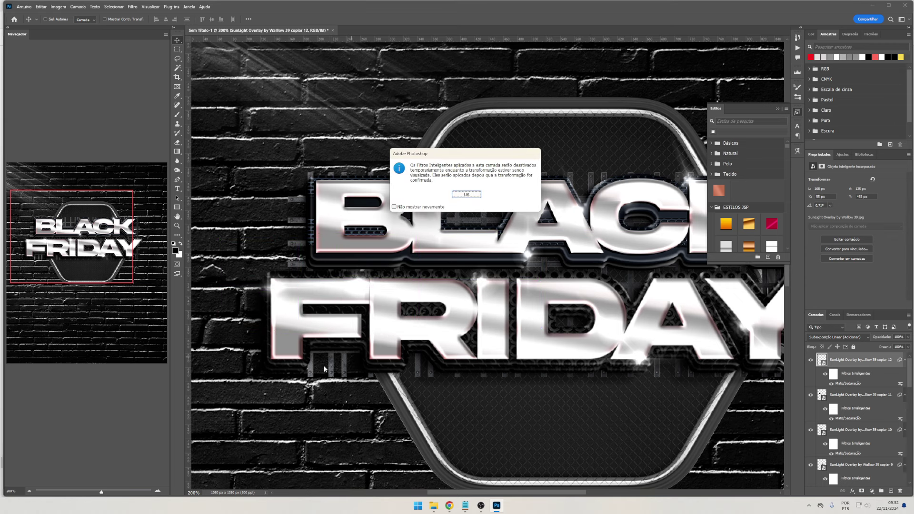
key(Return)
mouse_move(343, 309)
mouse_down()
mouse_move(327, 254)
mouse_move(291, 227)
mouse_up()
key(Return)
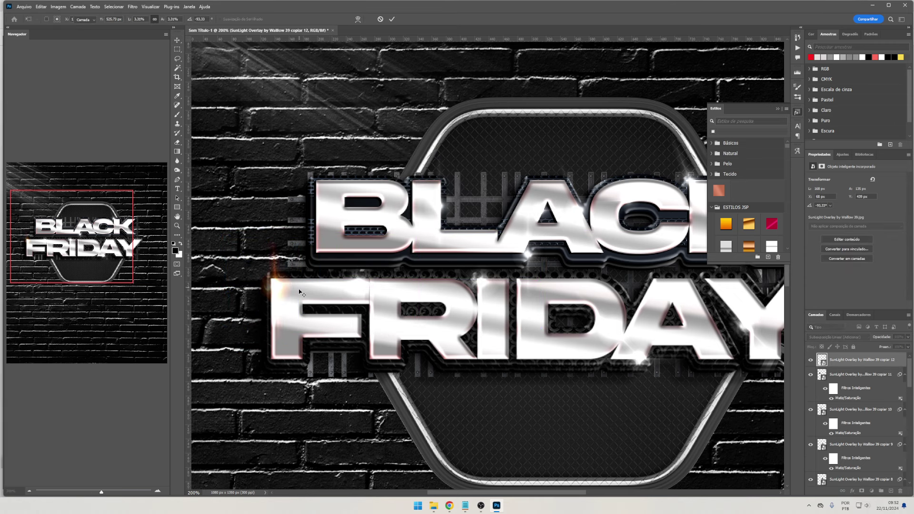
Select the whole range of sparkle layers and group them with Ctrl+G
scroll(835, 433, down, 3)
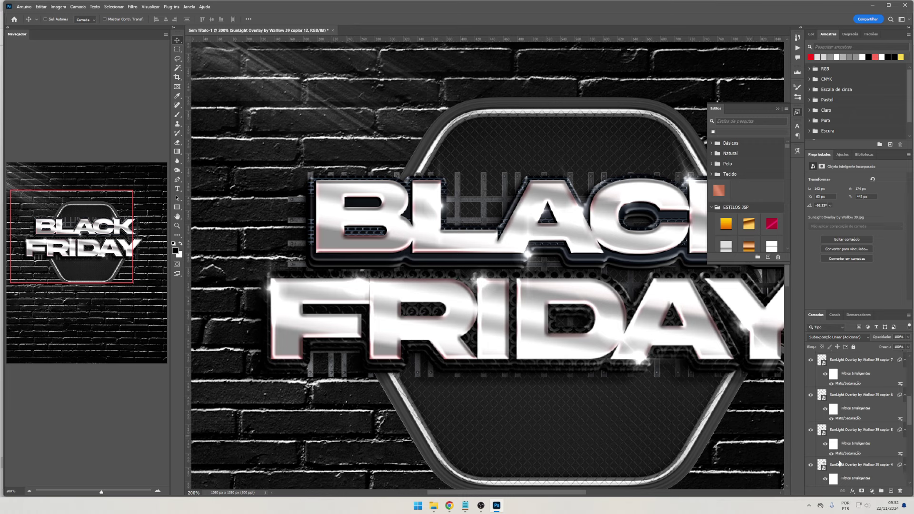
scroll(841, 465, down, 3)
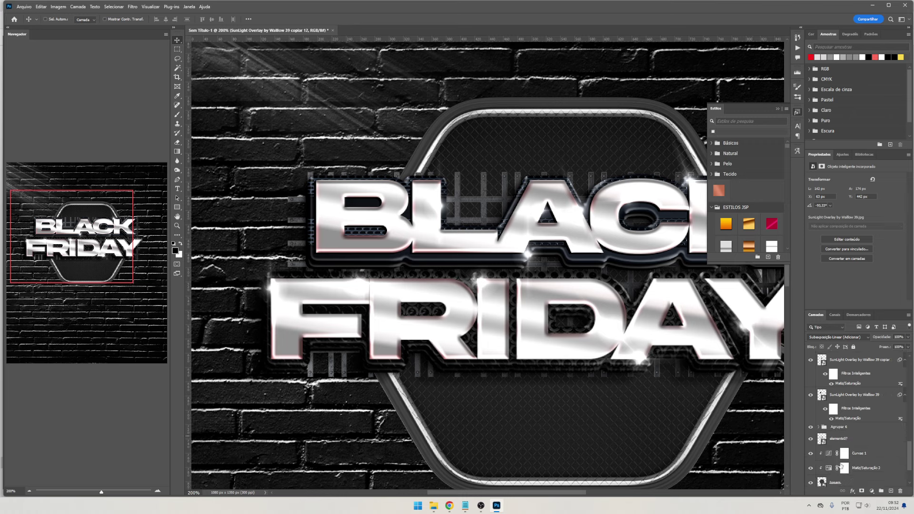
shift+click(845, 427)
key(ctrl+g)
mouse_move(631, 351)
mouse_down()
mouse_move(527, 298)
mouse_move(541, 310)
mouse_up()
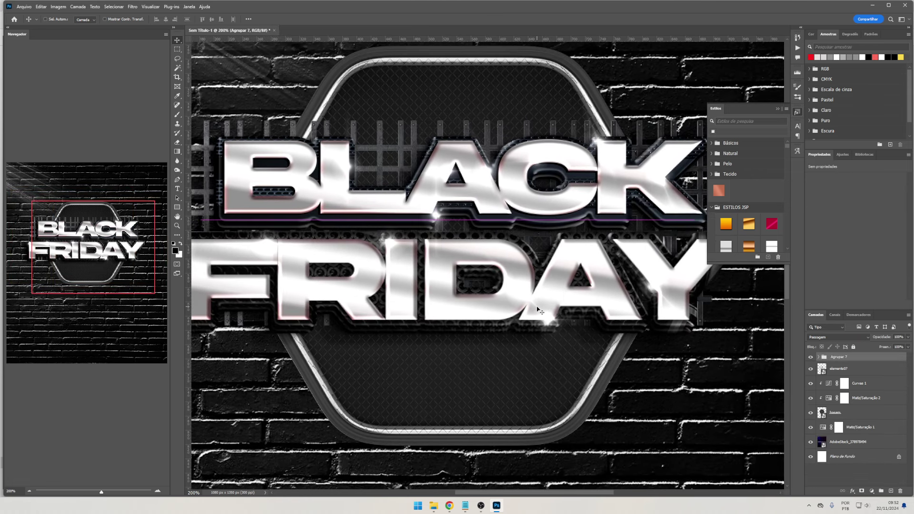
click(434, 506)
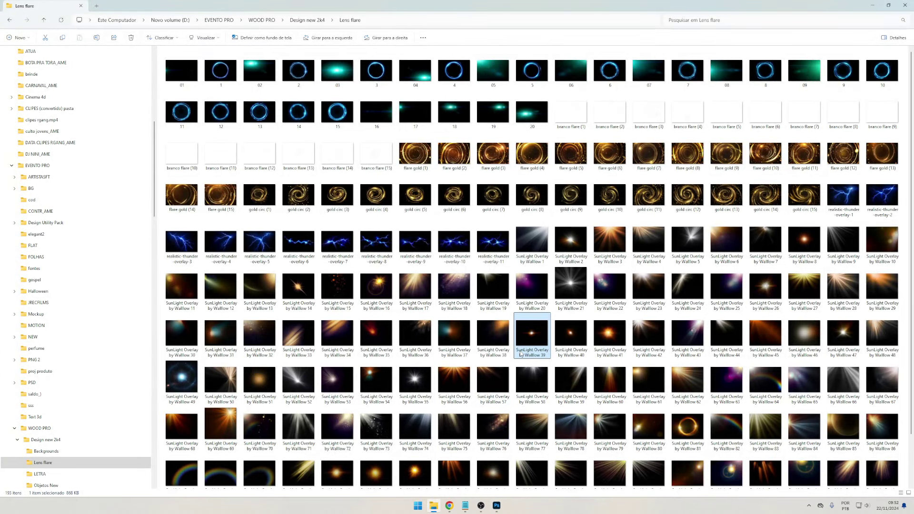
click(512, 228)
click(305, 20)
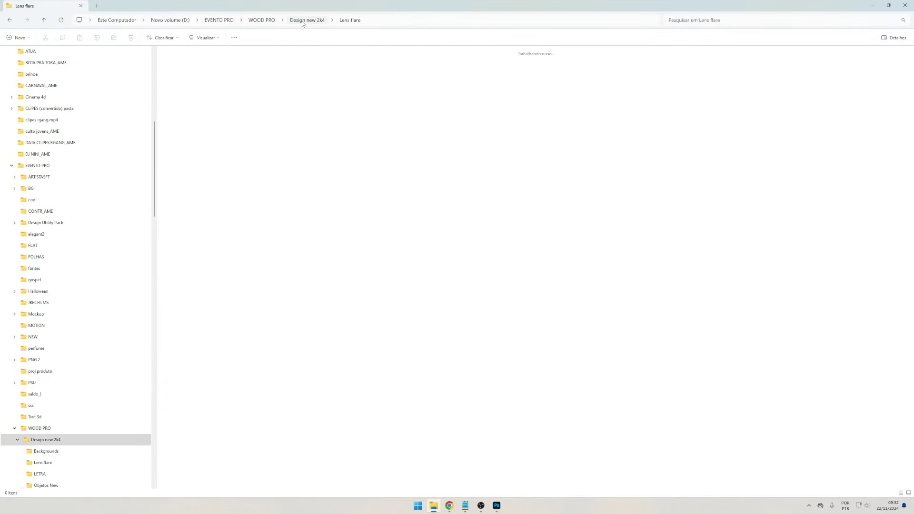
click(214, 20)
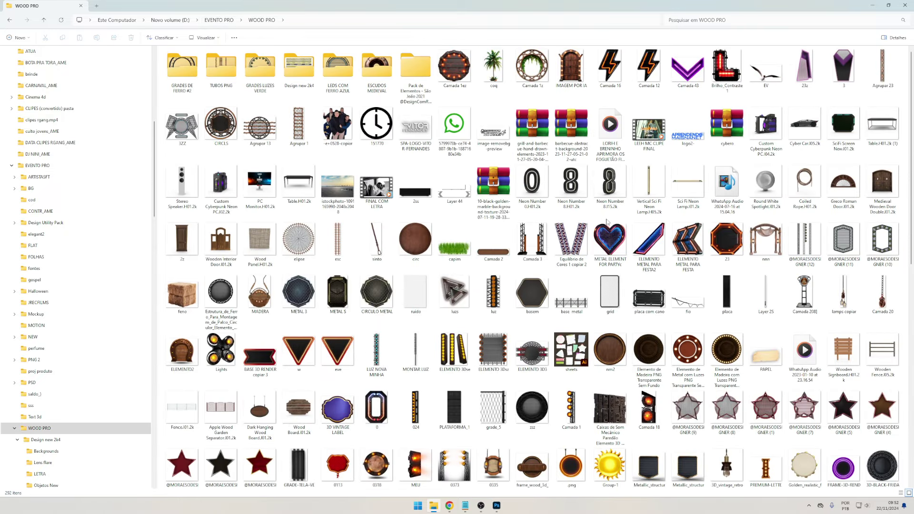
click(610, 201)
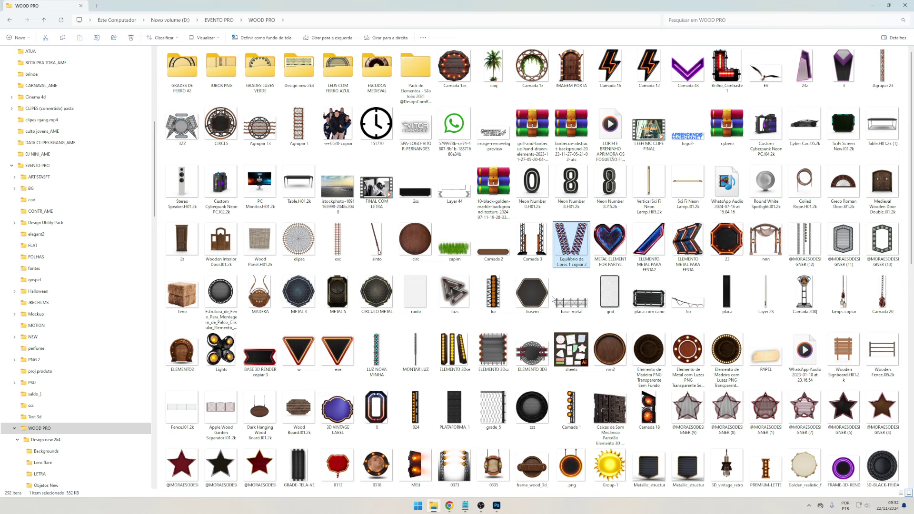
click(493, 352)
scroll(517, 342, down, 3)
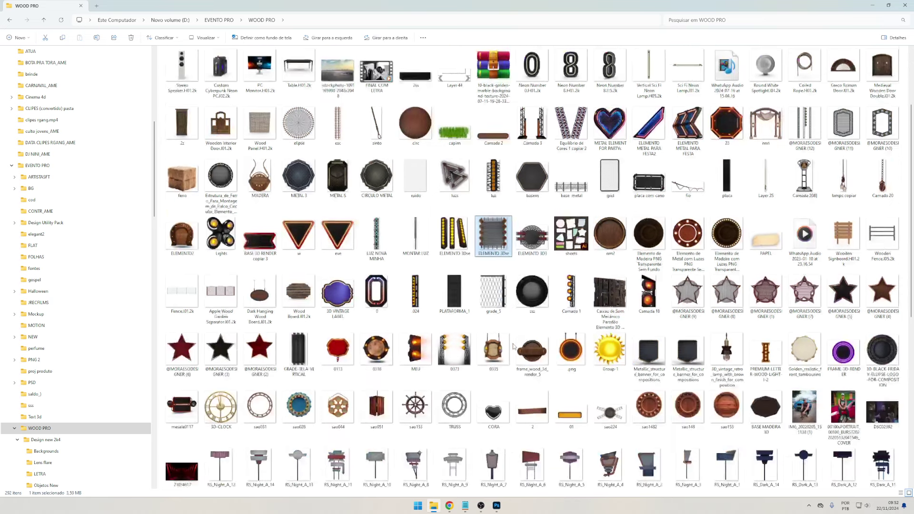
scroll(429, 214, up, 3)
click(328, 85)
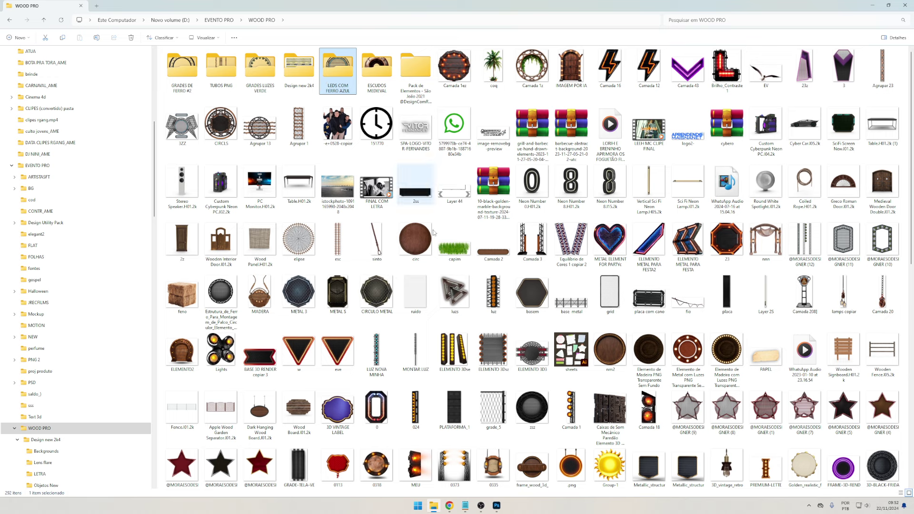
click(497, 505)
Fit the flyer, add elemento07 to the selection and move it, then zoom on the badge bottom
key(ctrl+0)
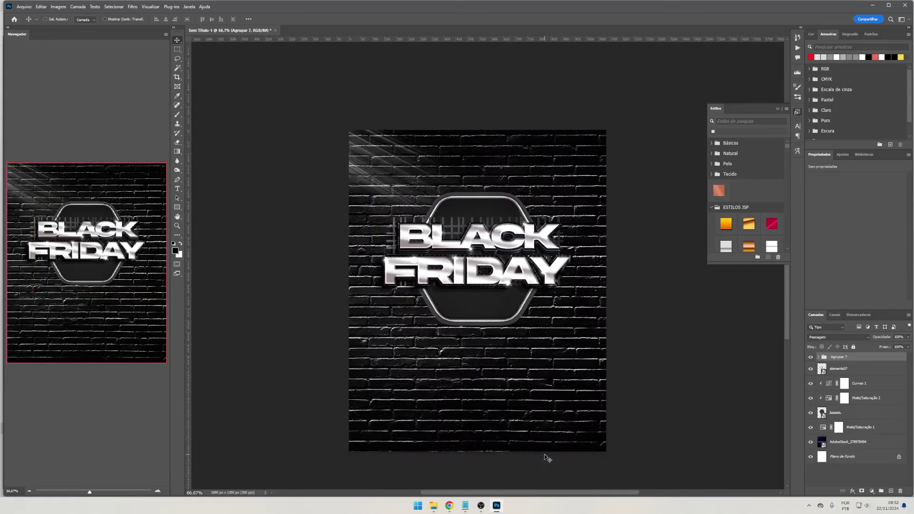
shift+click(840, 369)
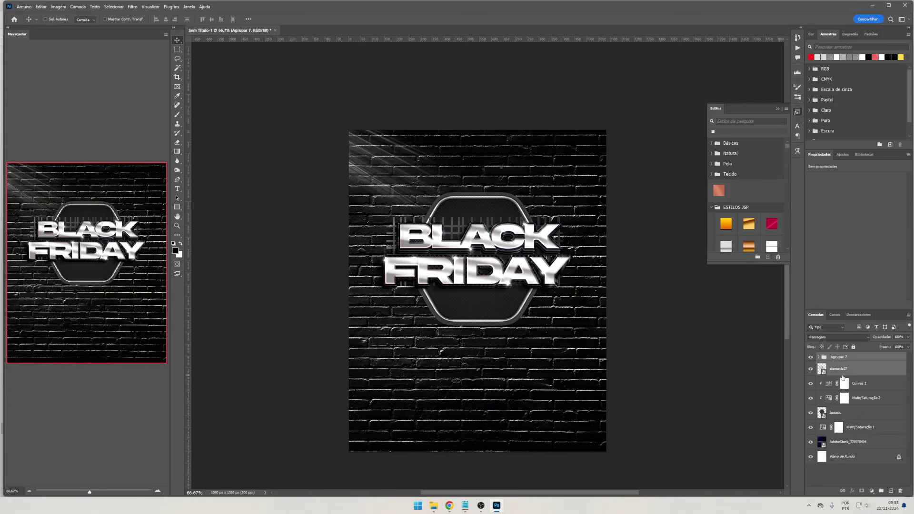
drag(662, 349, 619, 337)
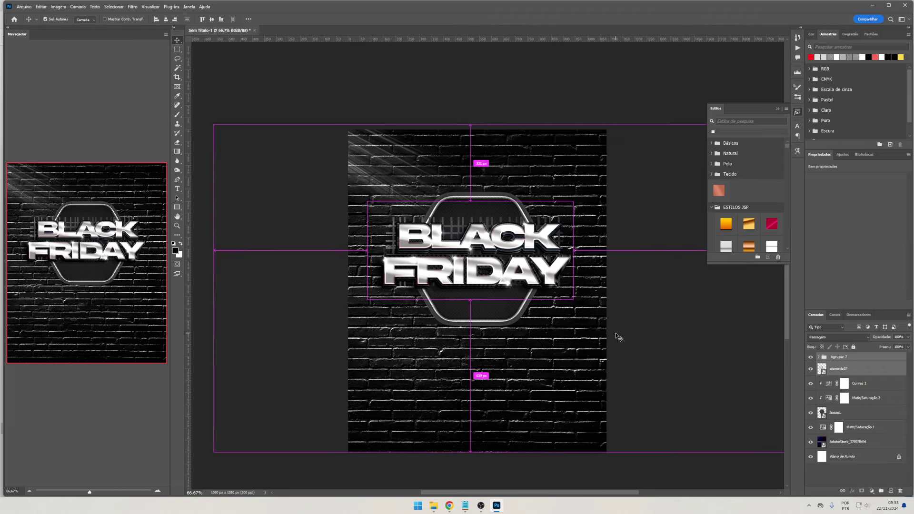
key(ctrl+plus)
key(ctrl+plus)
scroll(458, 353, down, 3)
Type the subtitle 'CHEGOU' and move it inside the badge under FRIDAY
key(t)
click(457, 353)
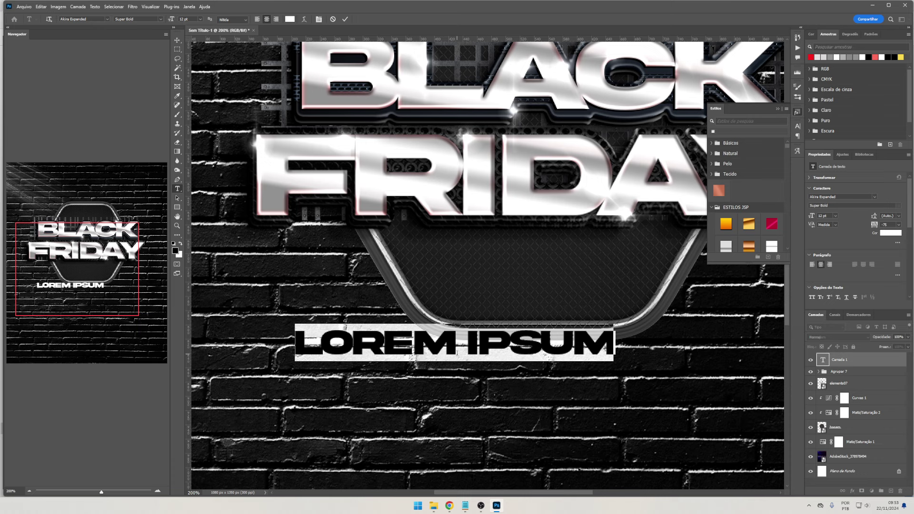
text(CHEGOU)
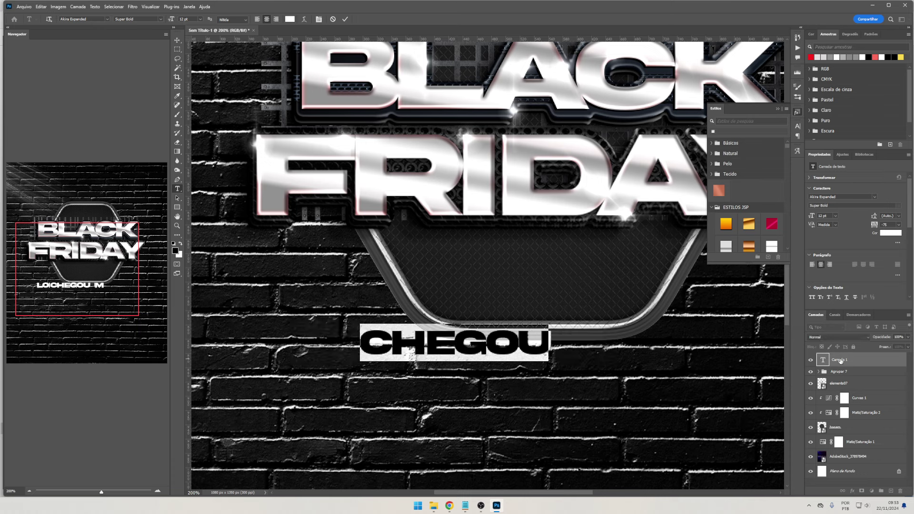
key(ctrl+Return)
drag(455, 343, 485, 264)
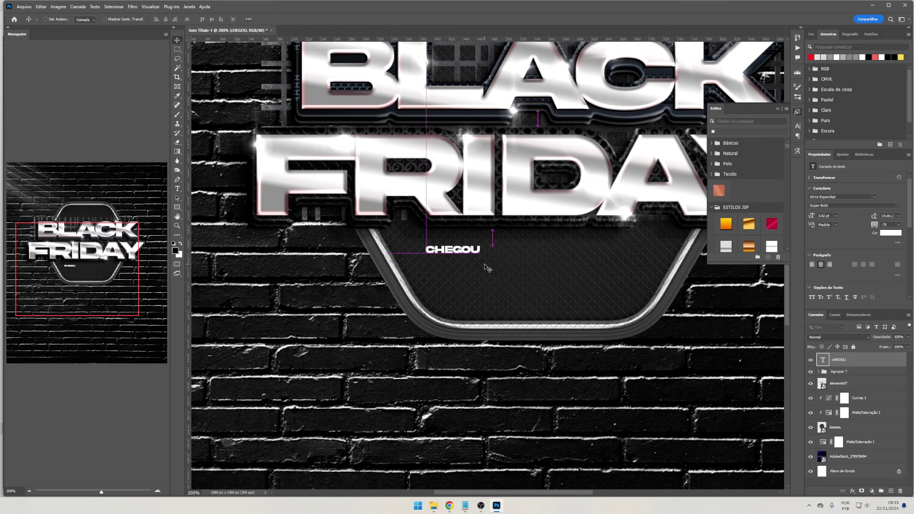
Change the CHEGOU subtitle font to Sora Bold
double_click(479, 250)
click(319, 19)
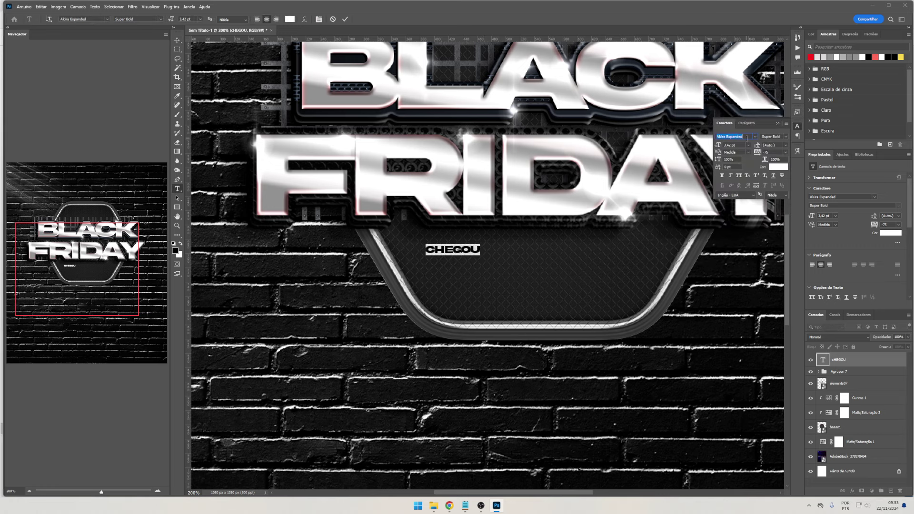
text(Sora)
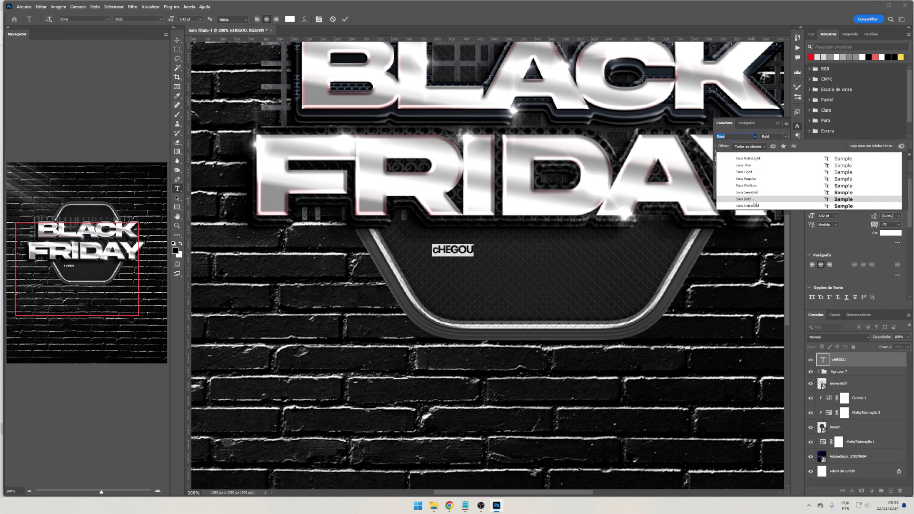
click(754, 201)
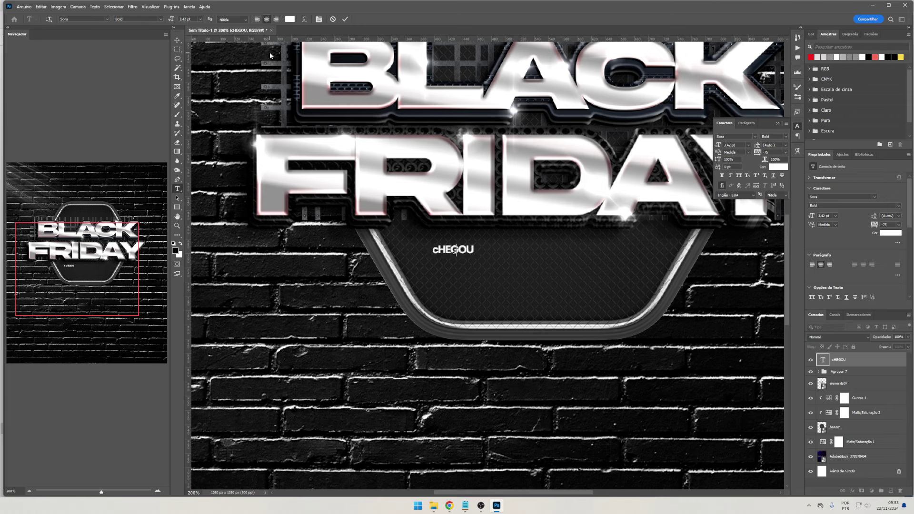
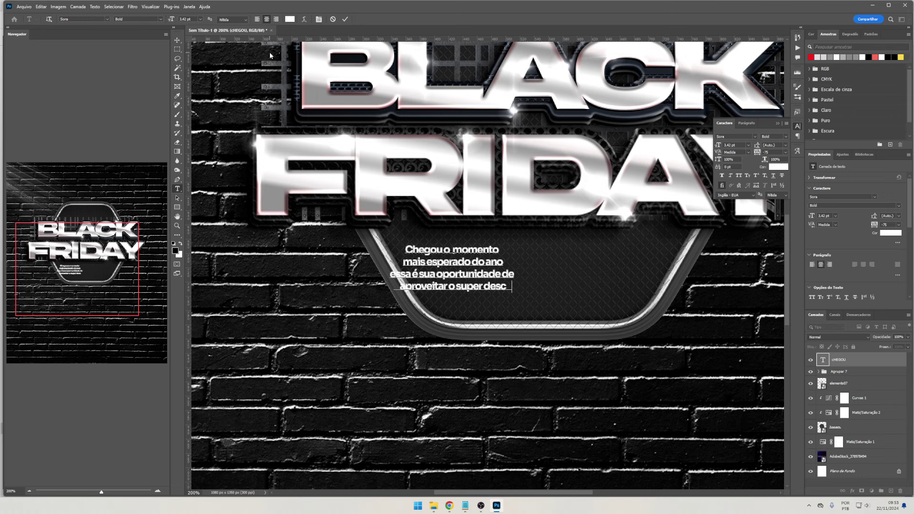
Left-align the promo paragraph and reset its tracking to 0
key(ctrl+a)
click(257, 19)
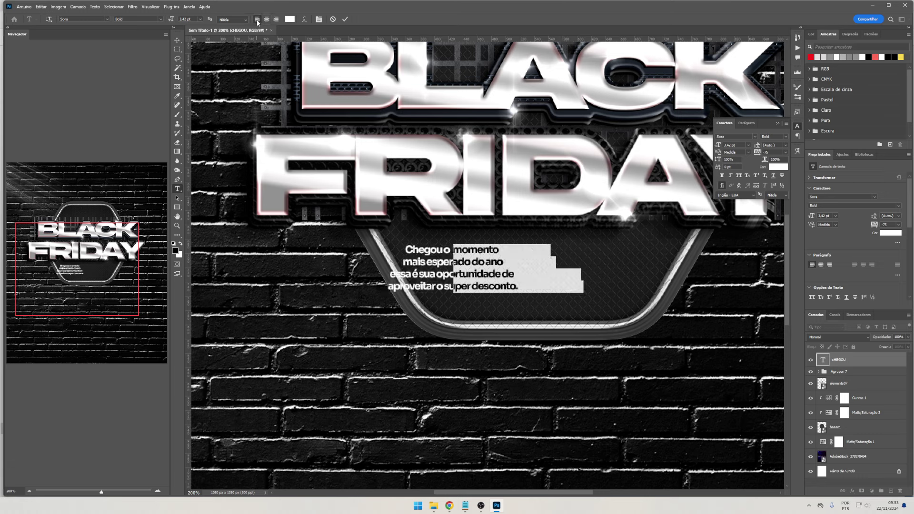
click(668, 316)
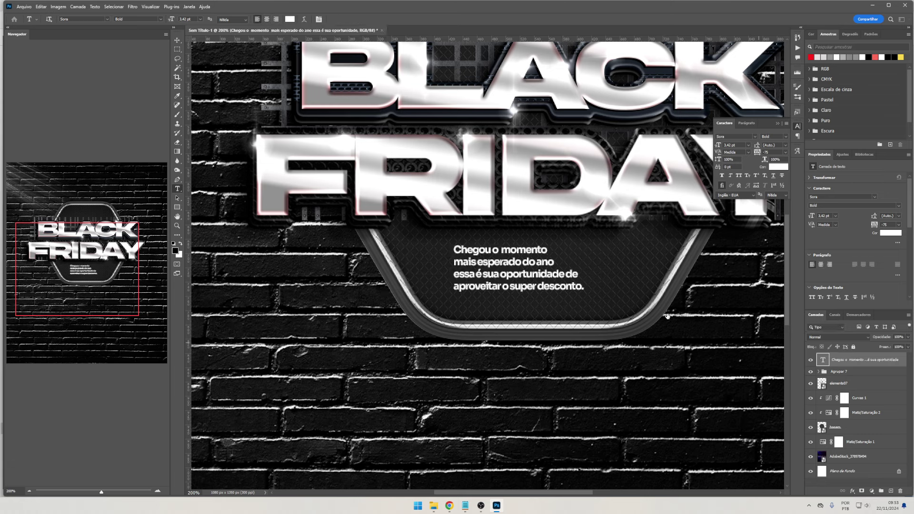
click(786, 152)
click(776, 200)
Enlarge the paragraph slightly and shift it left and up
key(v)
drag(590, 286, 587, 271)
key(Return)
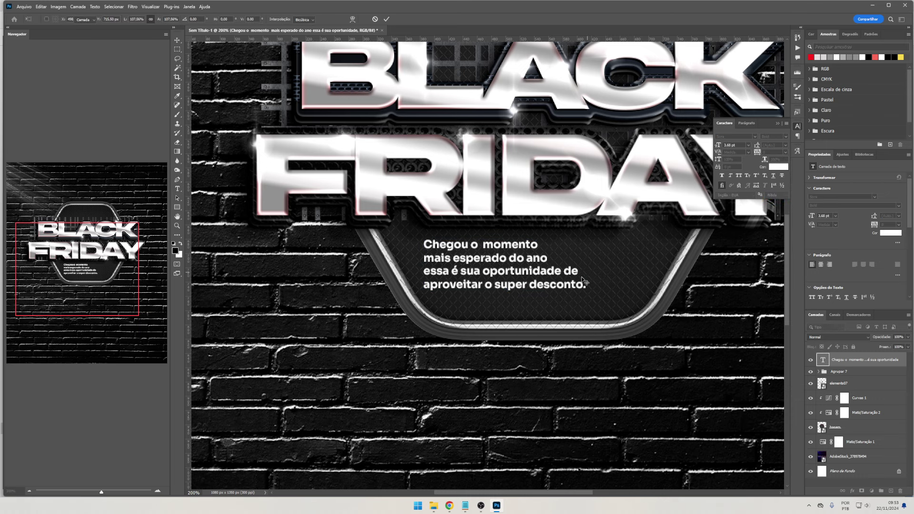
Duplicate the paragraph lower on the panel and select all of the copy's text
drag(521, 272, 536, 353)
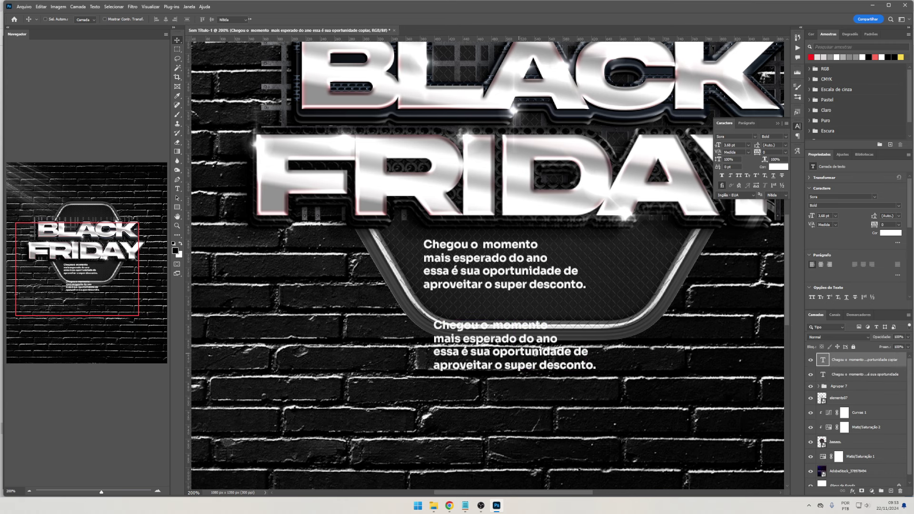
click(533, 326)
key(ctrl+a)
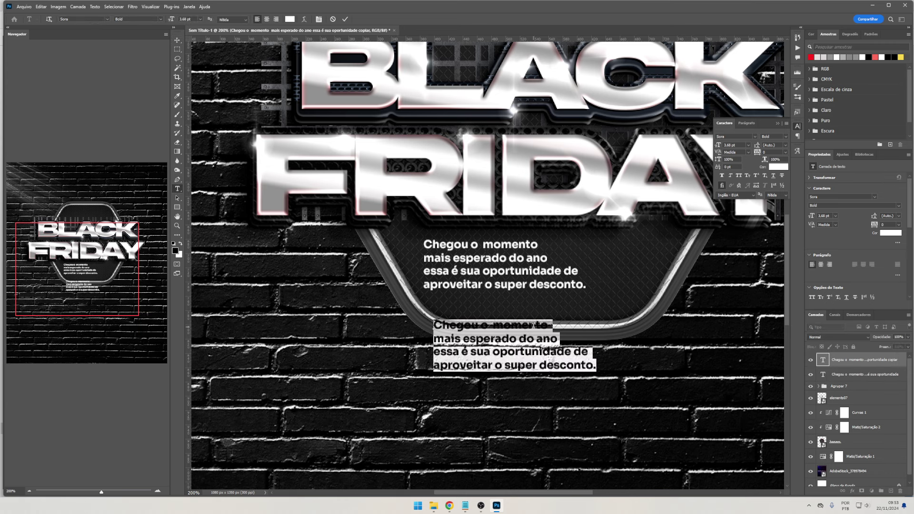
Replace the copy's text with an ExtraBold 70 and enlarge it greatly
text(70)
click(786, 137)
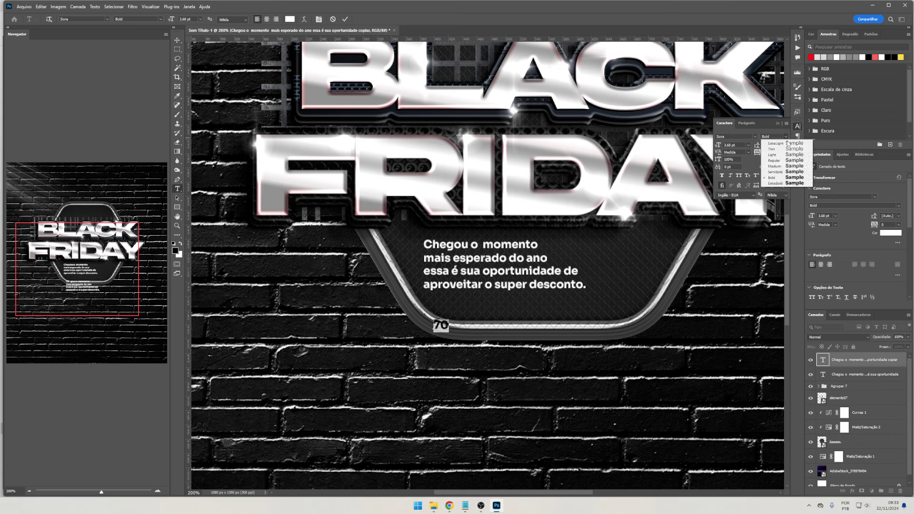
click(781, 184)
key(ctrl+Return)
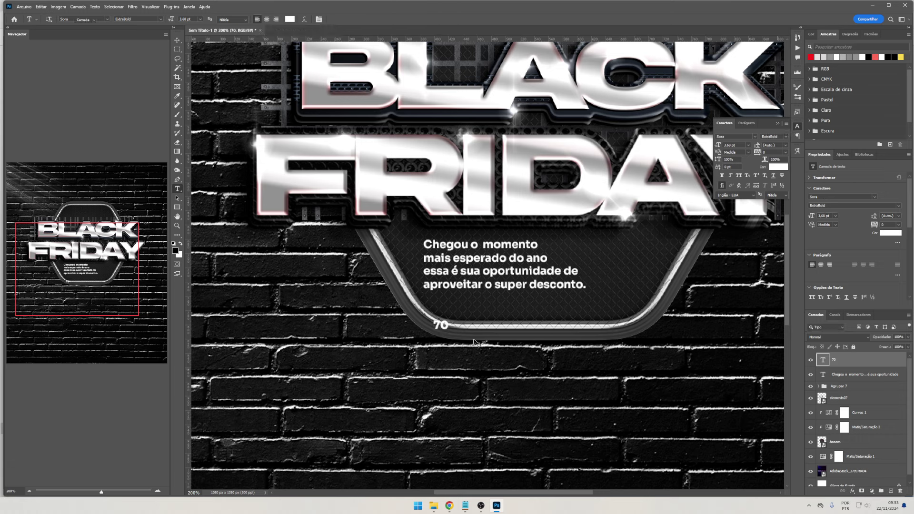
key(ctrl+t)
drag(448, 332, 546, 355)
key(Return)
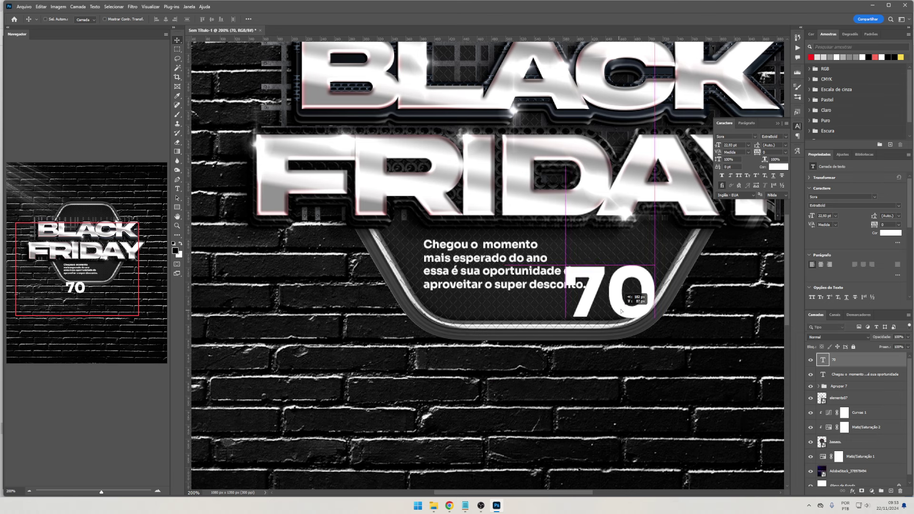
Change the 70 to 40 and scale it up beside the paragraph
mouse_move(476, 347)
mouse_down()
mouse_move(629, 262)
mouse_move(591, 270)
mouse_up()
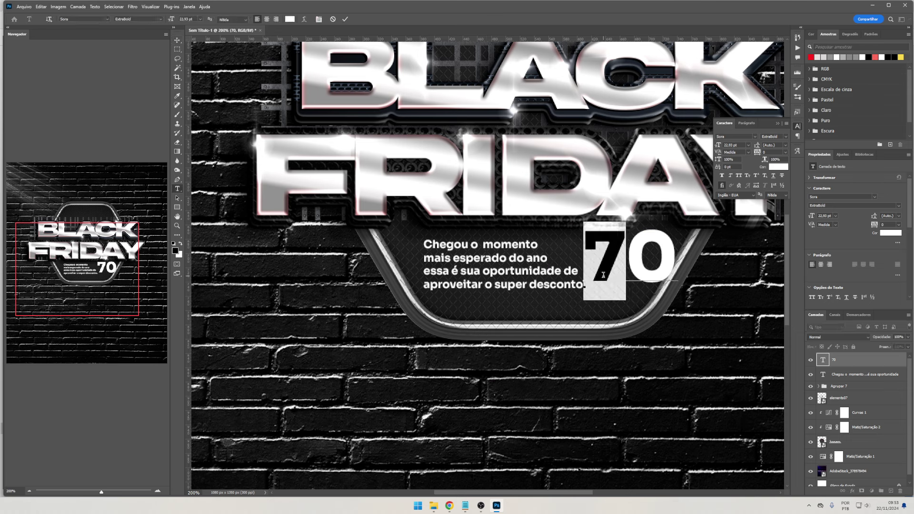
text(4)
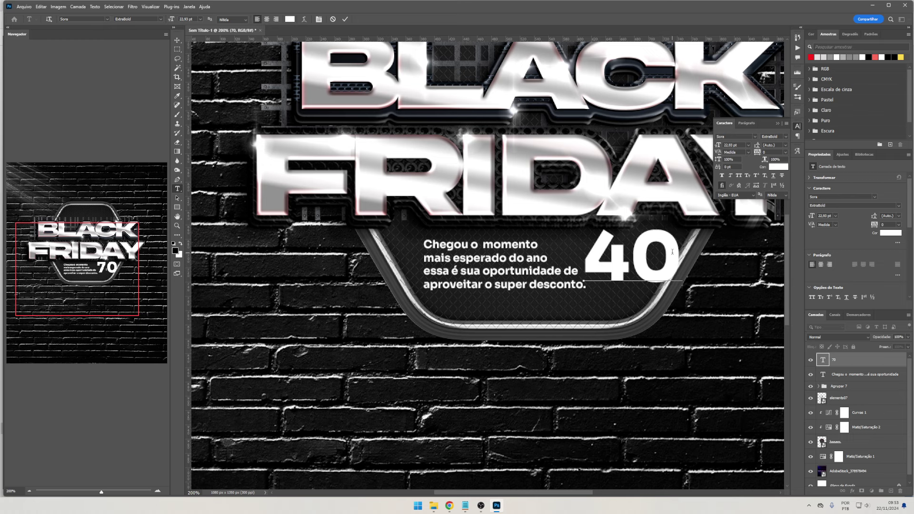
text(%)
key(BackSpace)
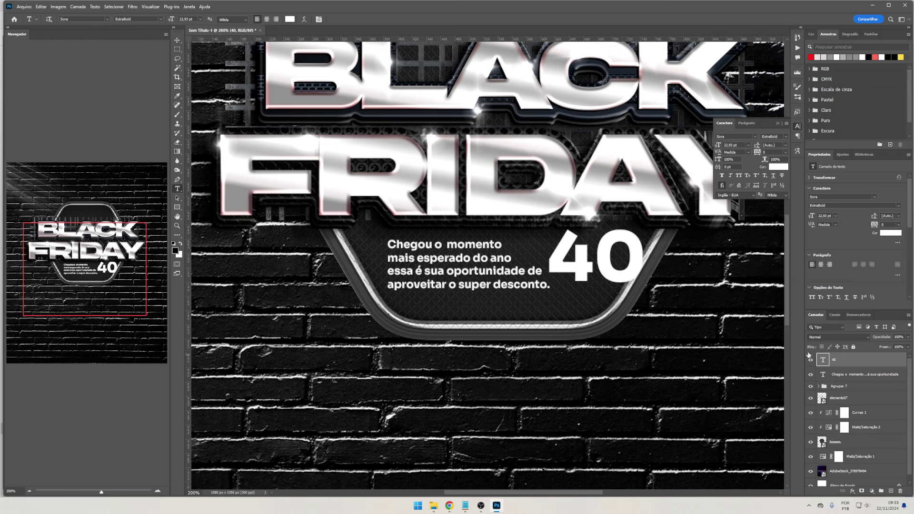
key(ctrl+Return)
key(ctrl+t)
drag(646, 262, 676, 263)
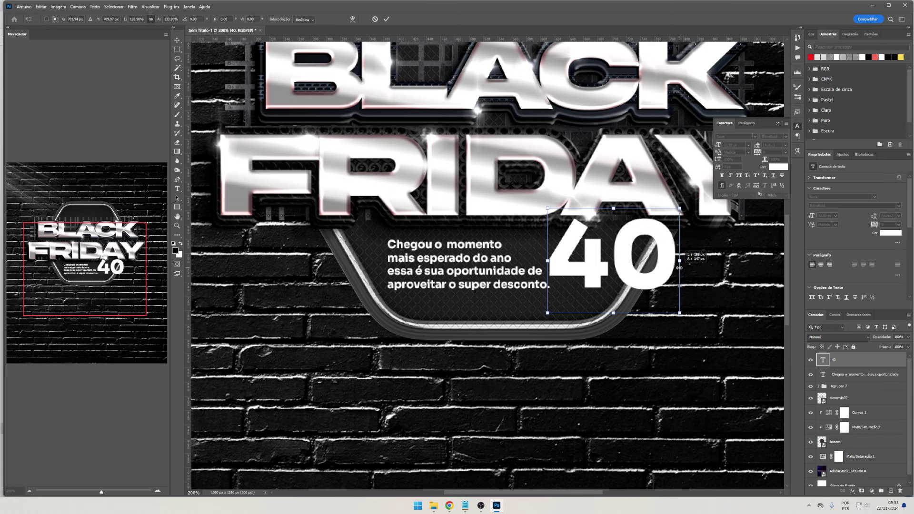
key(Return)
Shrink the paragraph and the 40 together
mouse_move(645, 299)
mouse_down()
mouse_move(562, 293)
mouse_move(572, 277)
mouse_up()
key(ctrl+t)
key(Return)
mouse_move(494, 282)
mouse_down()
mouse_move(580, 271)
mouse_move(557, 284)
mouse_move(552, 330)
mouse_move(609, 319)
mouse_up()
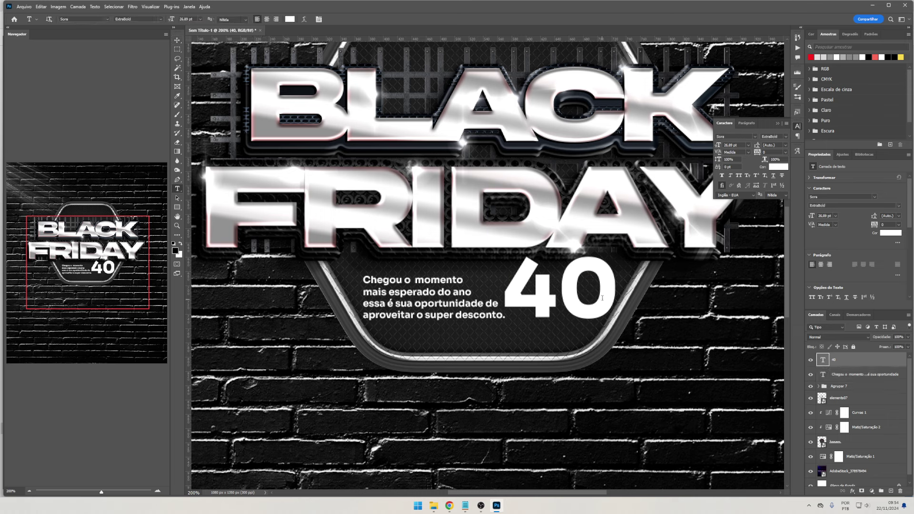
Add a % beside the 40 and an enlarged OFF copy beneath it
click(599, 360)
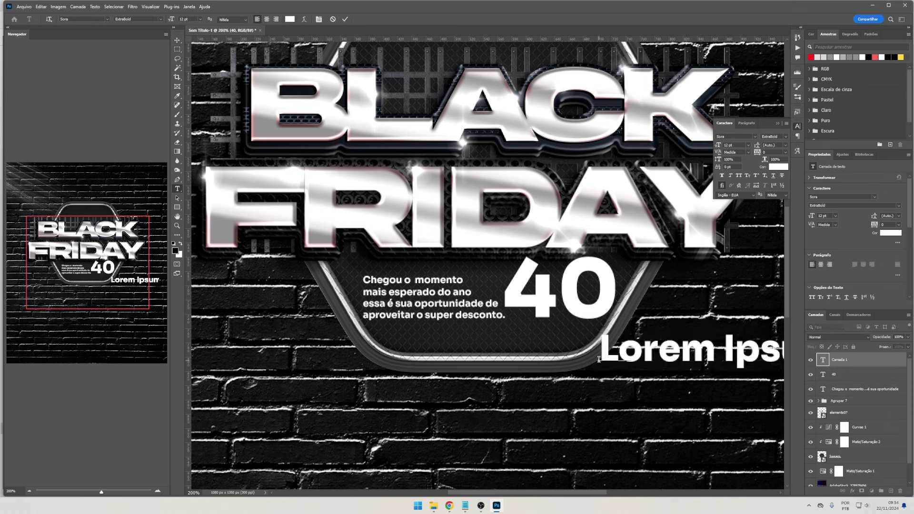
text(%)
mouse_move(653, 284)
mouse_down()
mouse_move(638, 291)
mouse_move(571, 381)
mouse_up()
double_click(571, 381)
text(O)
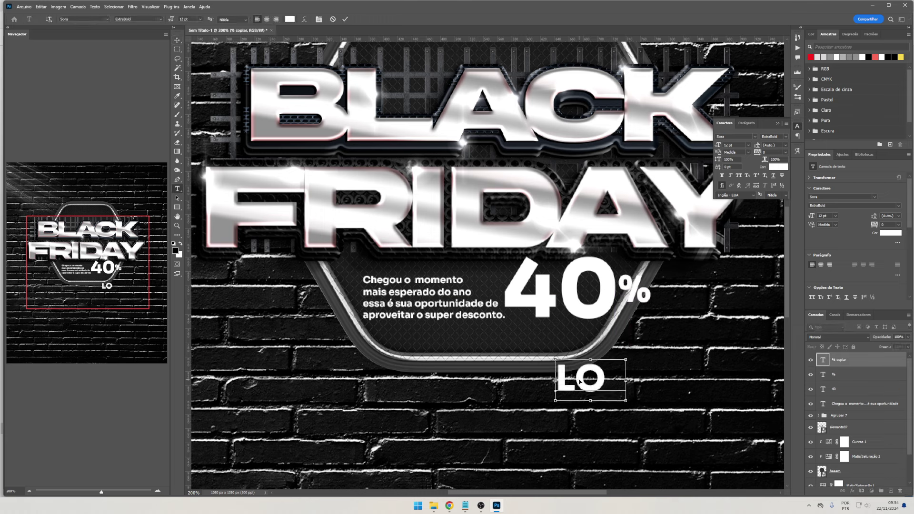
text(FF)
key(ctrl+t)
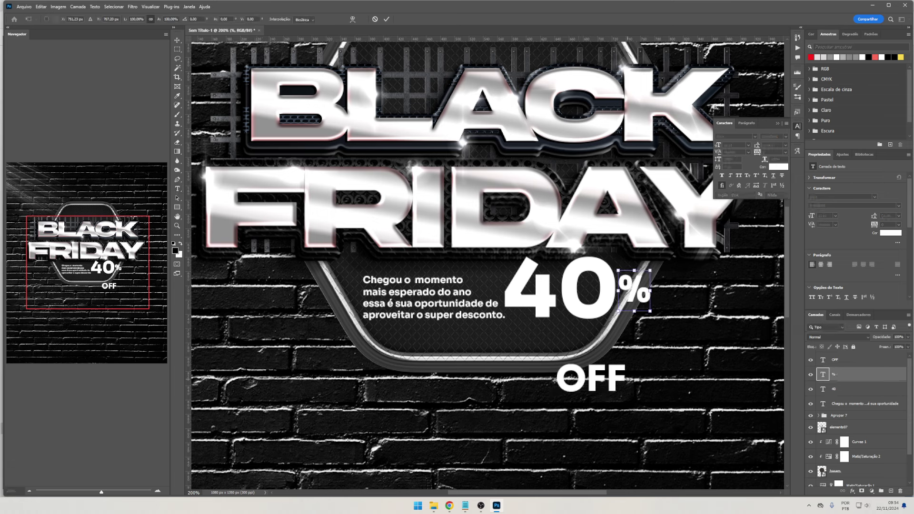
click(834, 360)
mouse_move(627, 394)
mouse_down()
mouse_move(685, 403)
mouse_move(589, 366)
mouse_move(609, 368)
mouse_up()
key(Return)
Scale, straighten and place the 40% OFF block beside the paragraph
shift+click(853, 390)
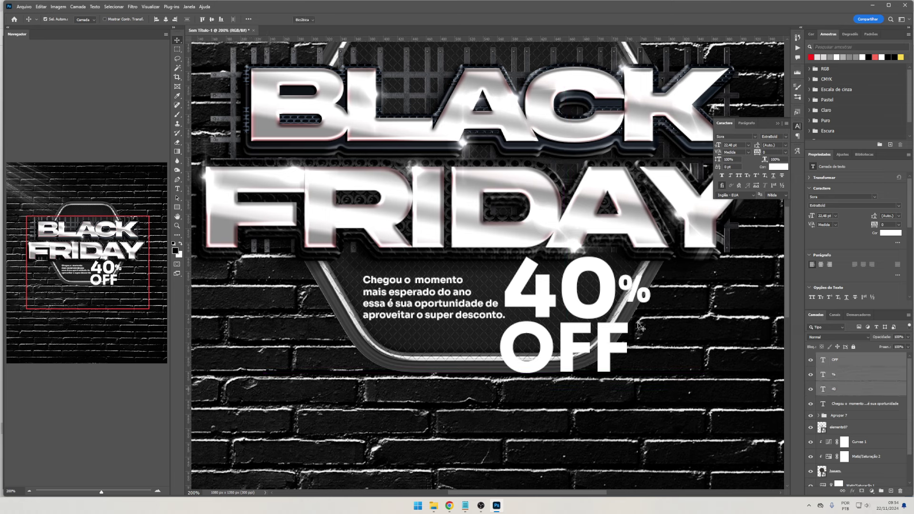
key(ctrl+t)
mouse_move(655, 316)
mouse_down()
mouse_move(596, 303)
mouse_move(603, 281)
mouse_up()
drag(552, 293, 560, 313)
drag(613, 333, 611, 324)
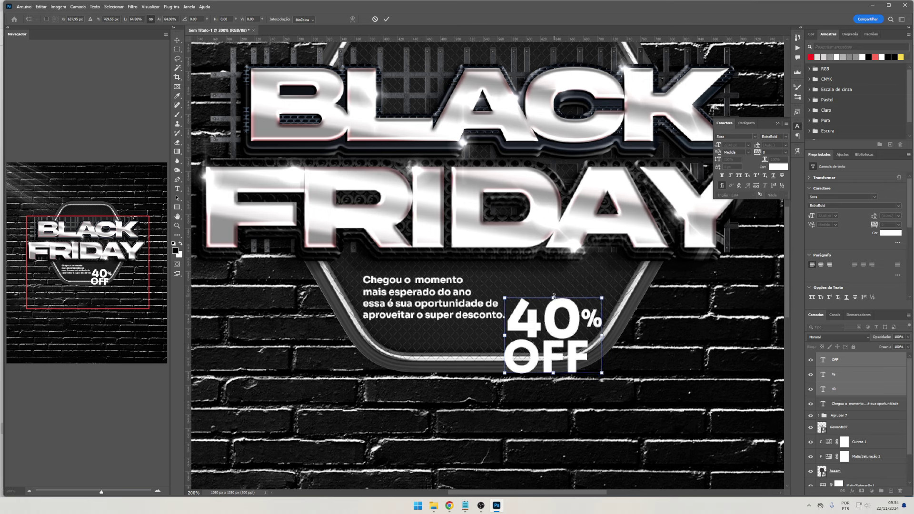
mouse_move(601, 375)
mouse_down()
mouse_move(583, 350)
mouse_move(581, 303)
mouse_up()
key(Return)
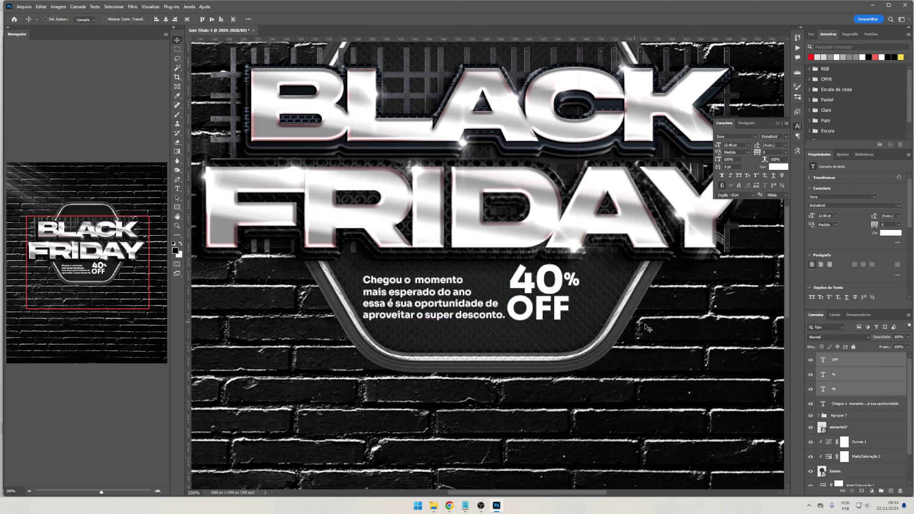
Enlarge the paragraph and 40% OFF block together, shifting them down-right
shift+click(846, 404)
key(ctrl+t)
drag(476, 300, 496, 308)
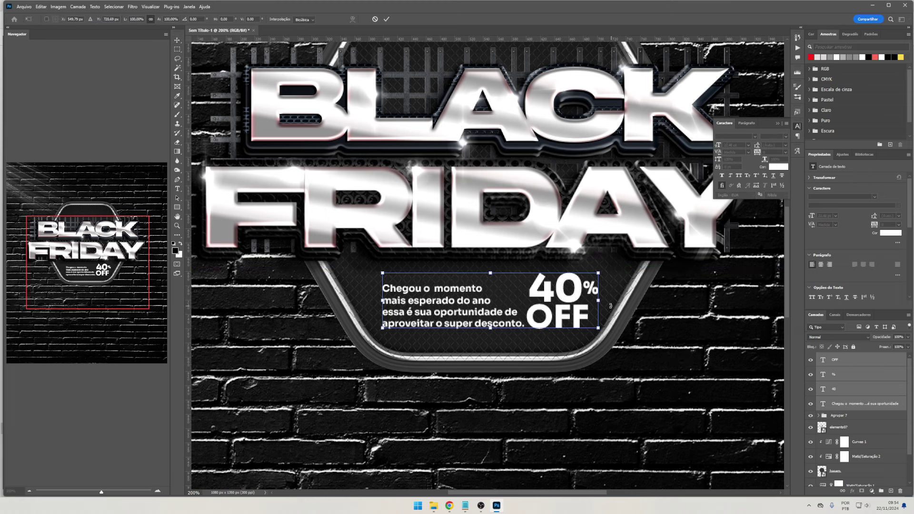
drag(599, 300, 605, 300)
key(Return)
shift+click(583, 379)
key(ctrl+t)
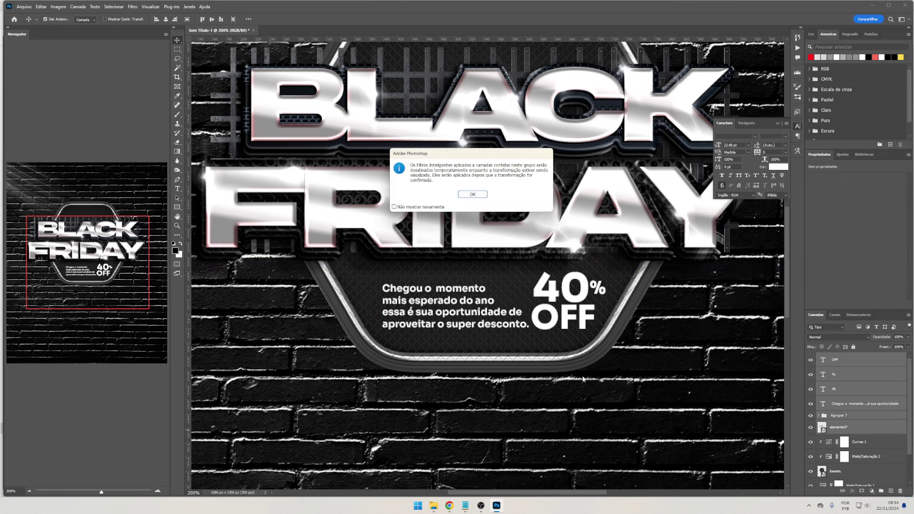
Undo the panel artwork enlargement and group the adjustment layers from Curvas 1 to basem
key(ctrl+minus)
key(ctrl+minus)
key(ctrl+minus)
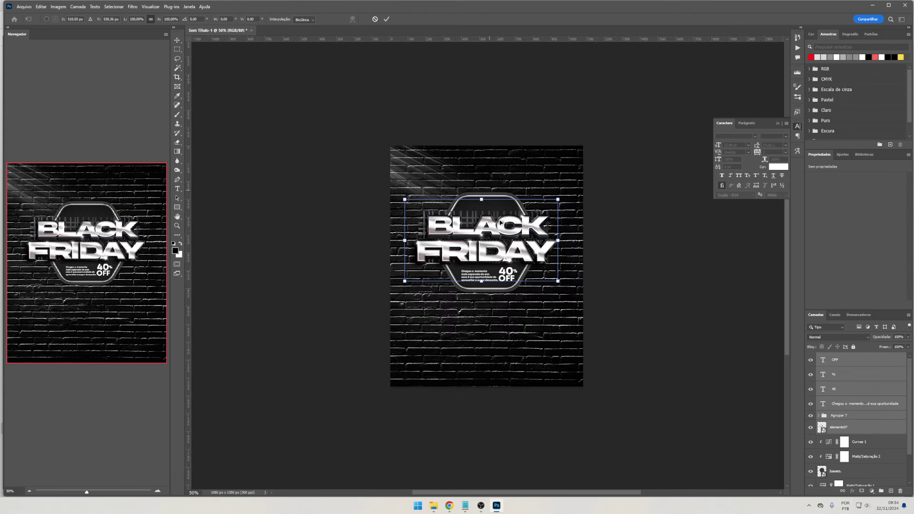
drag(483, 282, 483, 294)
key(ctrl+z)
click(861, 441)
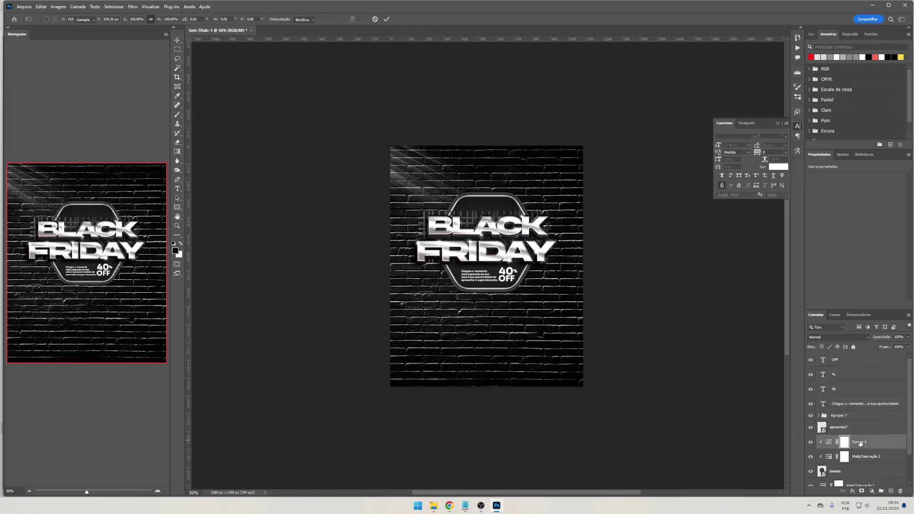
click(853, 471)
shift+click(862, 441)
key(ctrl+g)
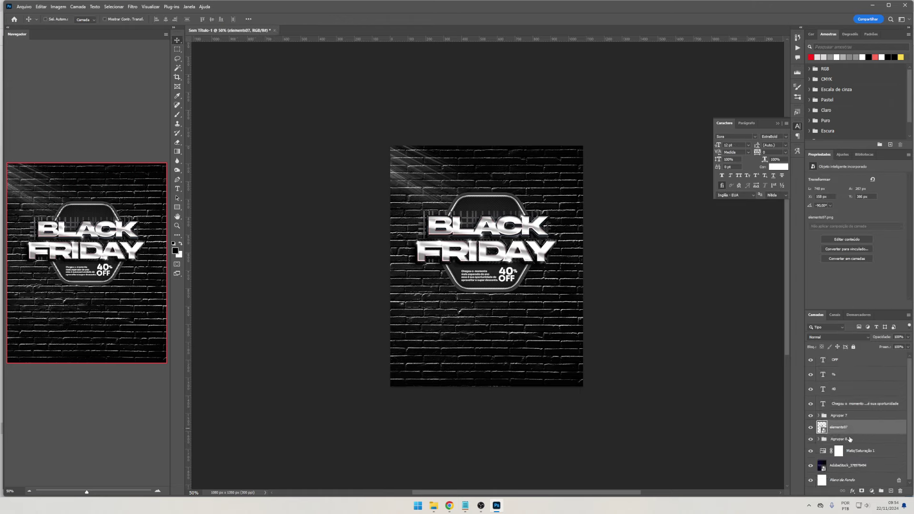
Enlarge the panel artwork layers to about 122%
shift+click(848, 360)
key(ctrl+t)
key(Return)
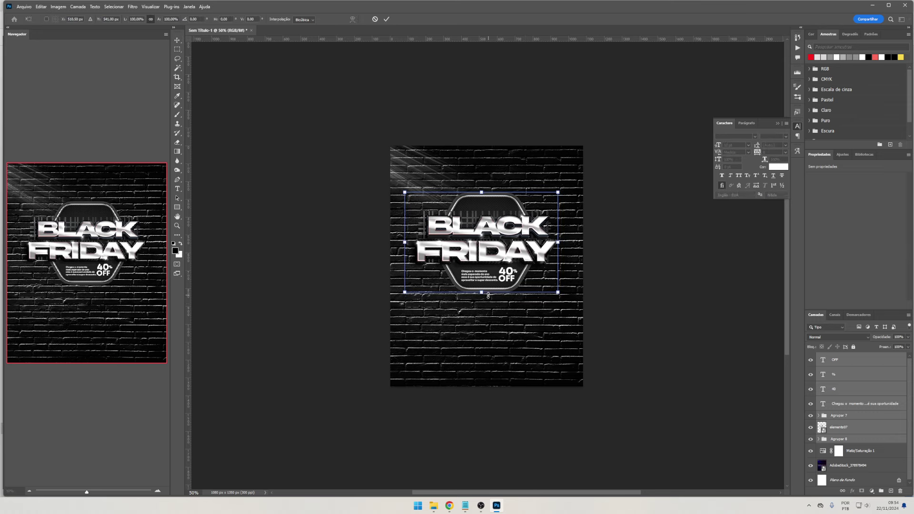
drag(496, 298, 496, 320)
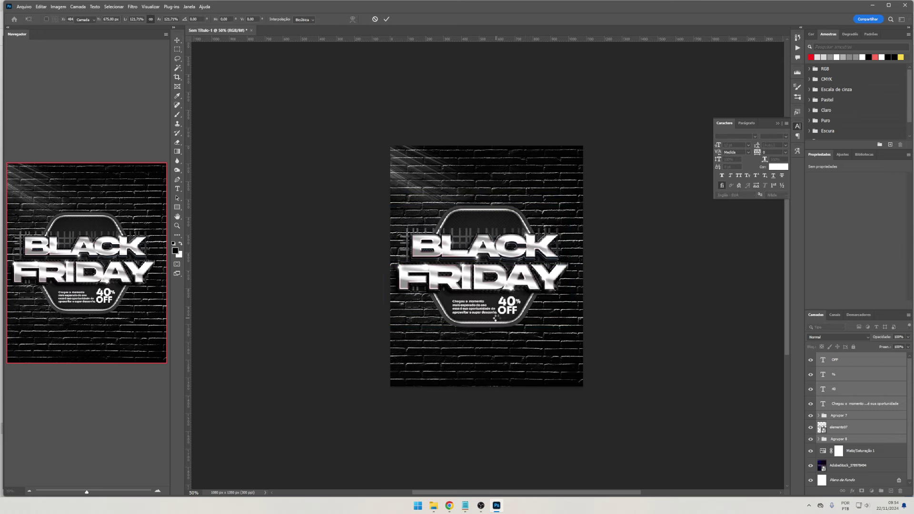
key(Return)
key(ctrl+plus)
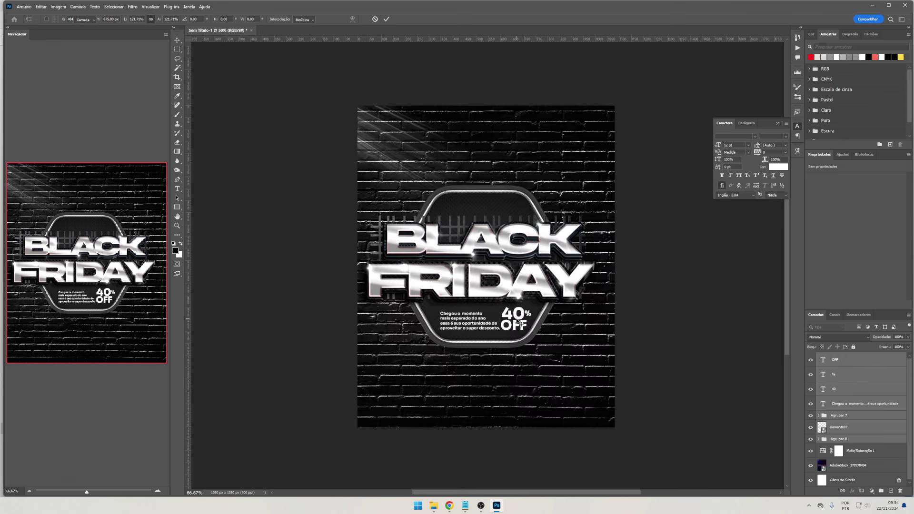
Shift the Agrupar 7 group and elementos07 slightly right
click(829, 417)
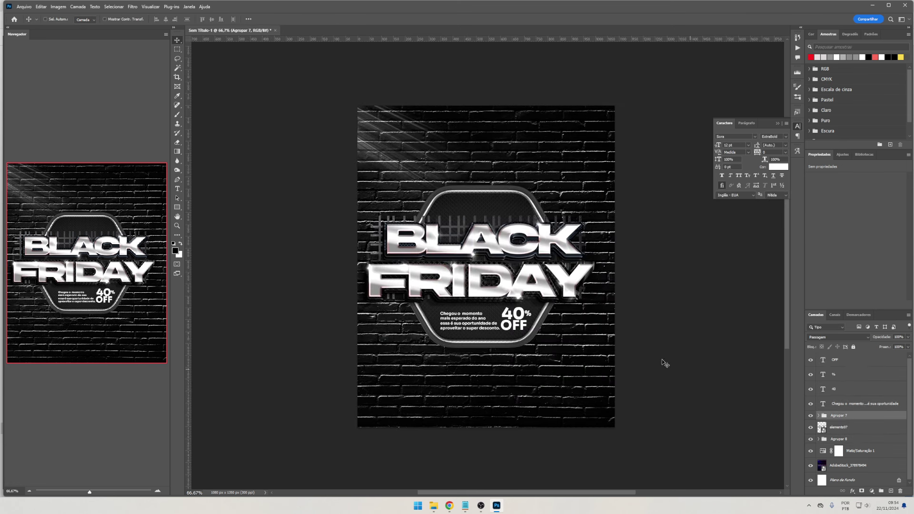
ctrl+click(845, 428)
drag(702, 390, 728, 389)
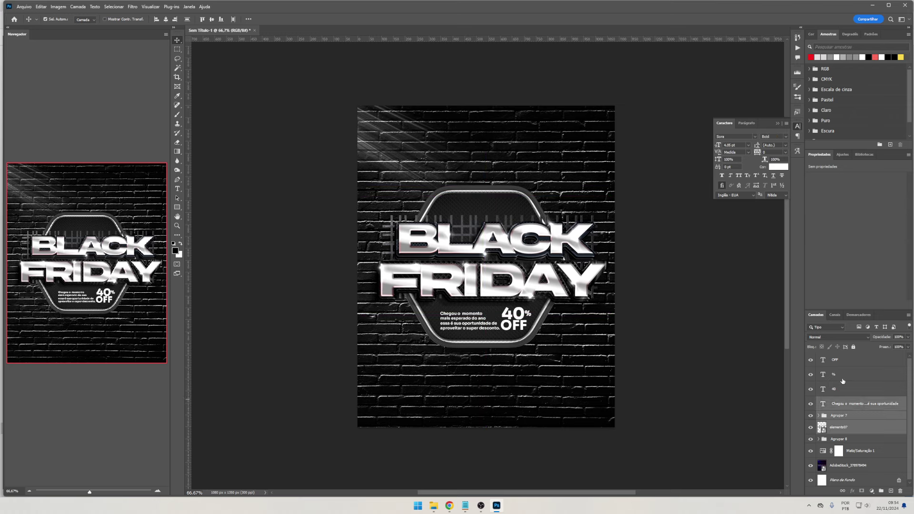
key(ctrl+t)
click(482, 193)
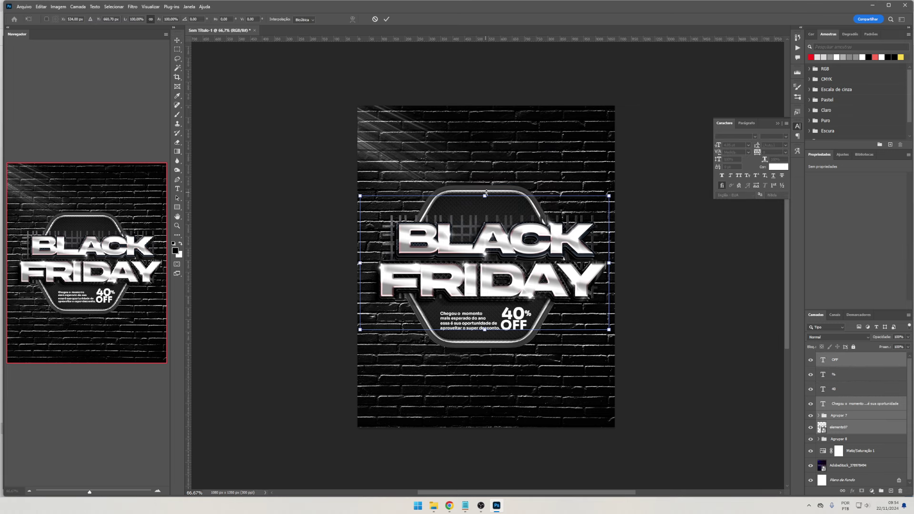
drag(485, 196, 489, 204)
key(ctrl+z)
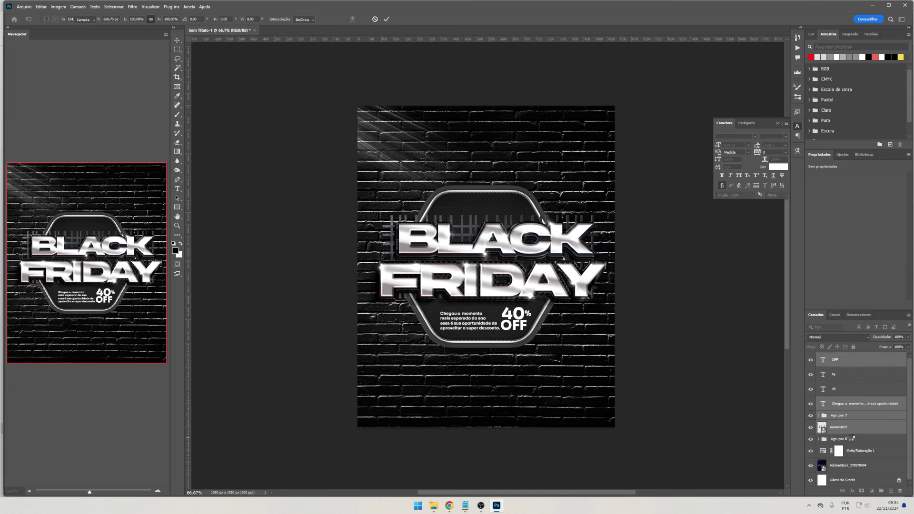
Shrink the hexagon badge group to about 86%
click(841, 440)
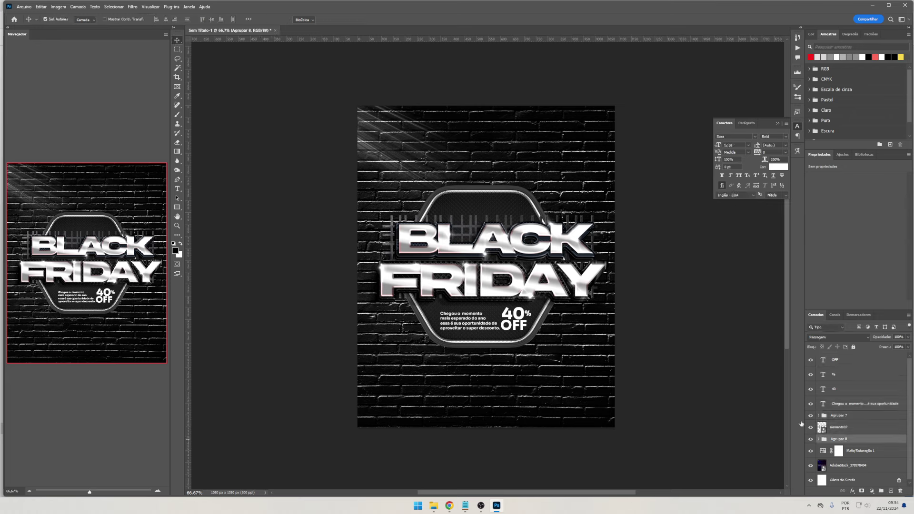
key(ctrl+t)
drag(482, 185, 533, 282)
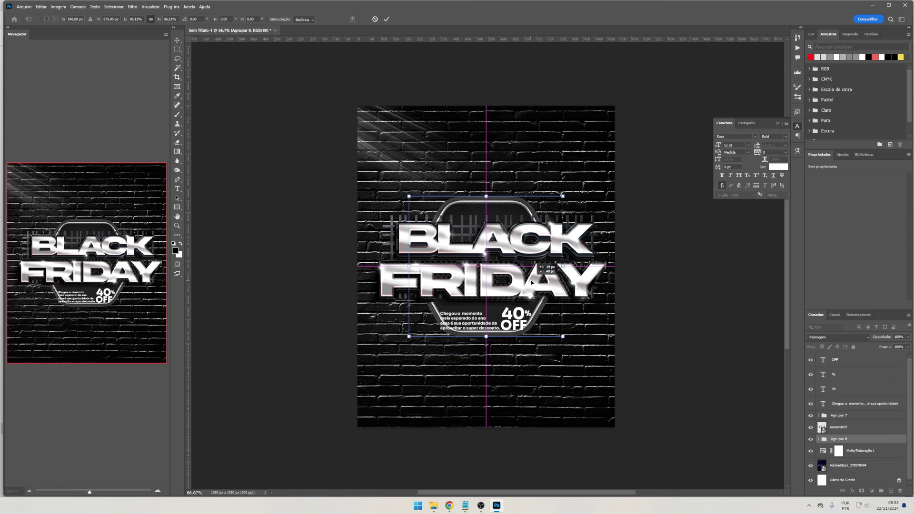
key(Return)
Nudge the grid graphic behind BLACK slightly to the right
click(811, 427)
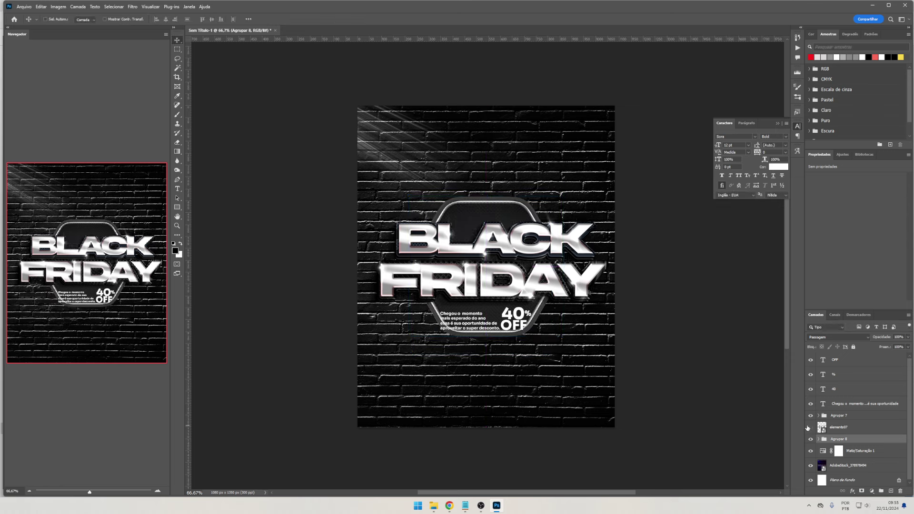
click(810, 427)
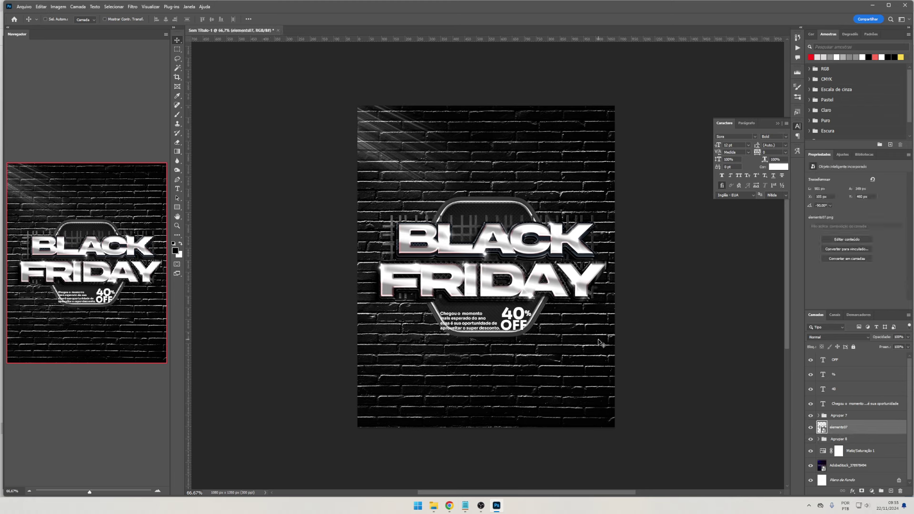
drag(601, 343, 596, 345)
drag(679, 385, 683, 385)
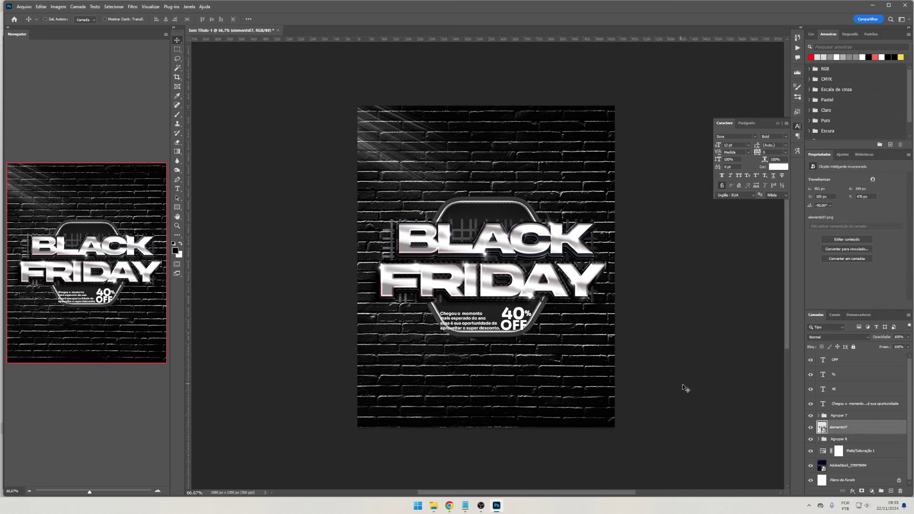
Reposition the discount text inside the badge and move the artwork up slightly
click(855, 406)
shift+click(835, 360)
drag(620, 337, 626, 330)
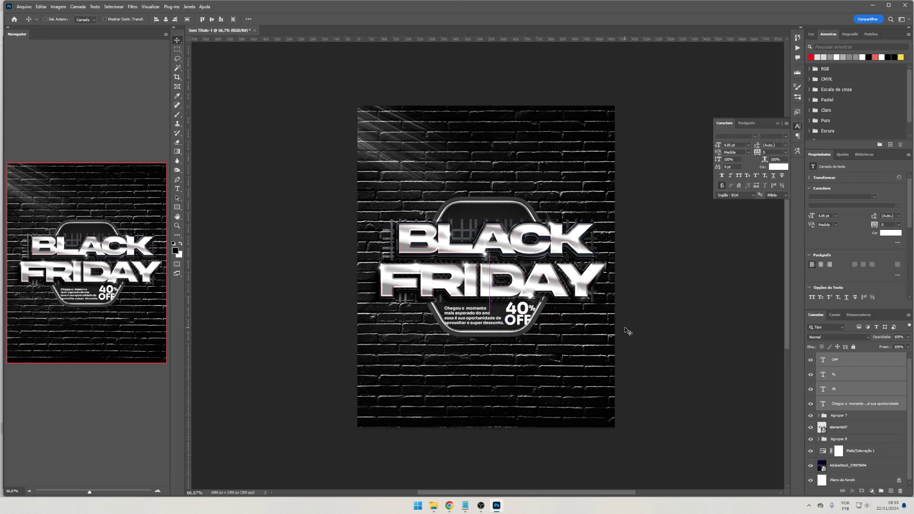
drag(523, 349, 524, 332)
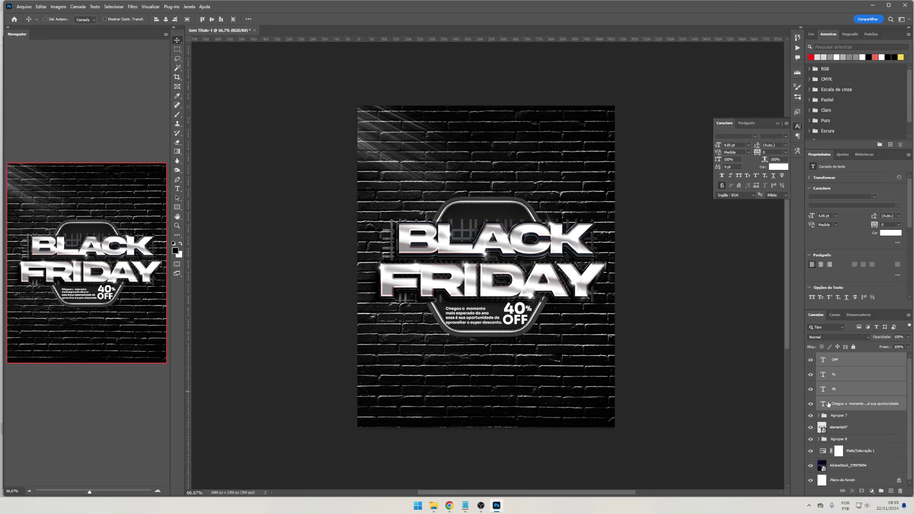
ctrl+click(839, 428)
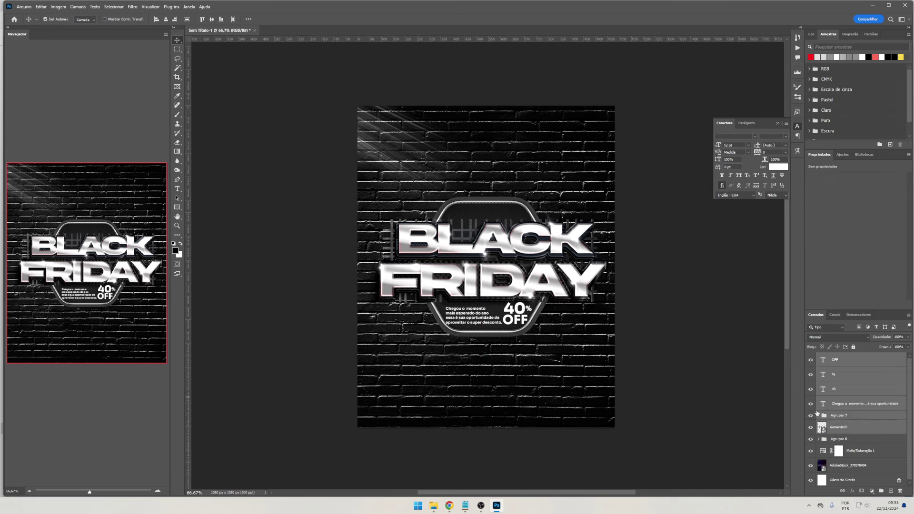
key(shift+Up)
key(shift+Up)
key(shift+Up)
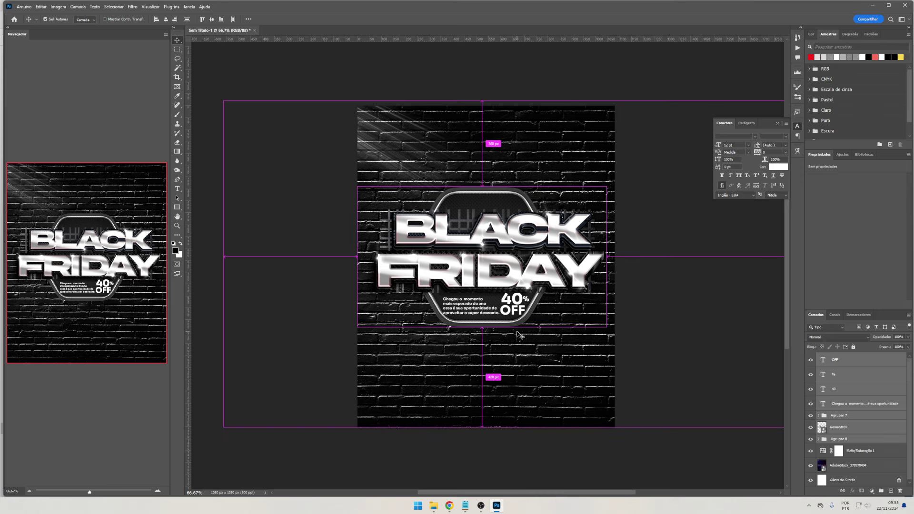
click(850, 371)
Drag flare image 03 from Design new 2k4 > Lens flare into the poster
key(alt+Tab)
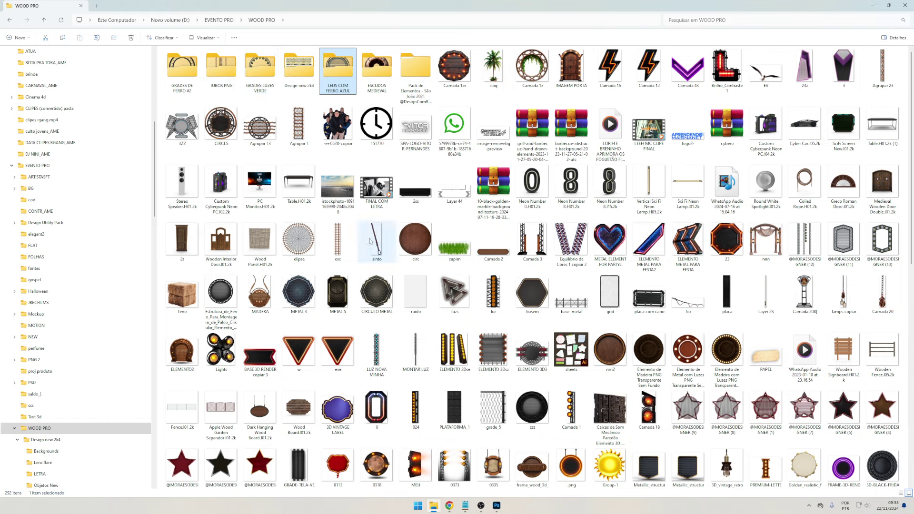
double_click(298, 69)
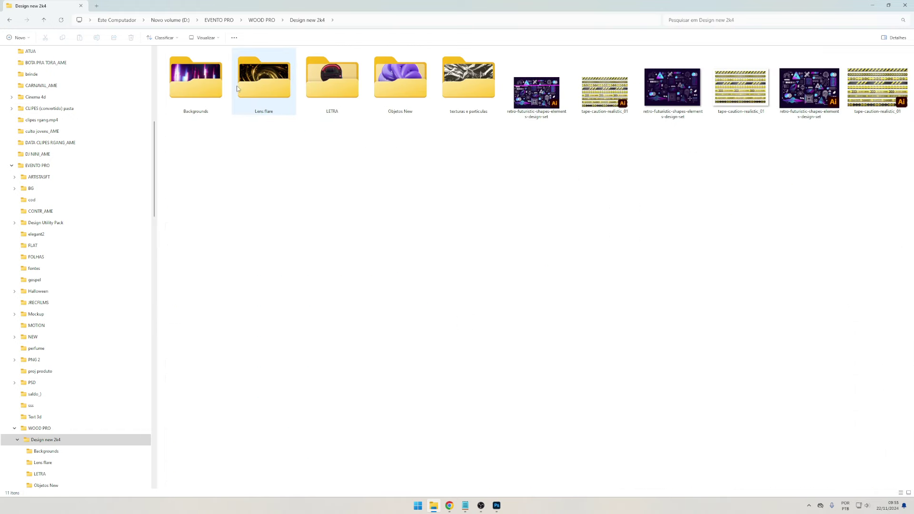
double_click(264, 79)
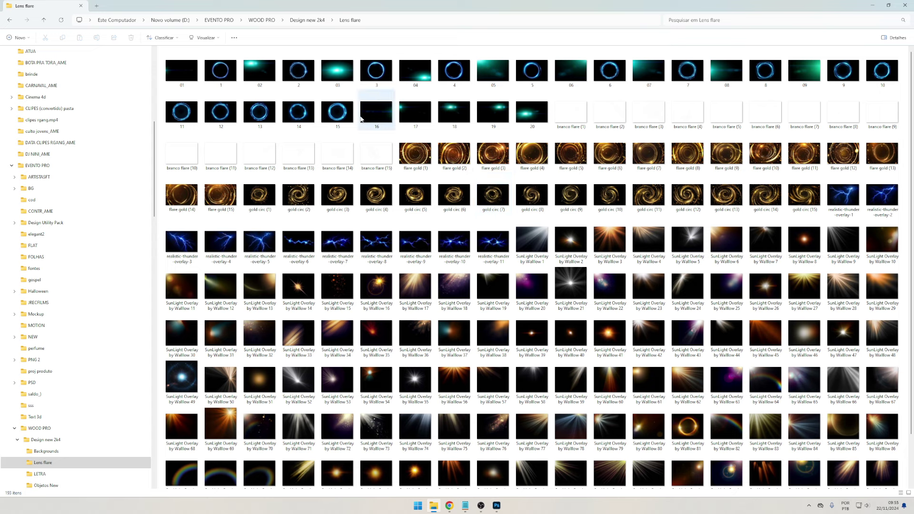
mouse_move(338, 71)
mouse_down()
mouse_move(414, 136)
mouse_move(500, 503)
mouse_move(679, 305)
mouse_up()
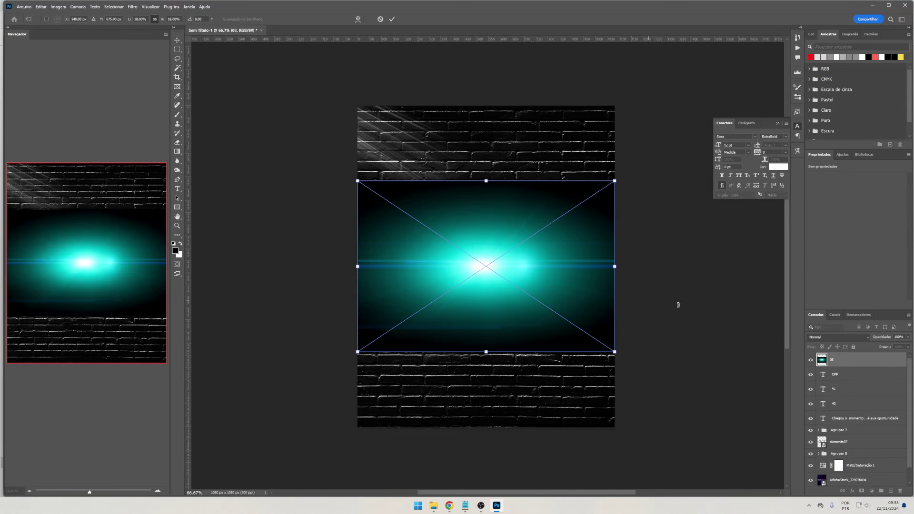
Set the flare to Linear Dodge (Add) and move it to the upper left
click(822, 336)
click(839, 373)
drag(527, 292, 424, 234)
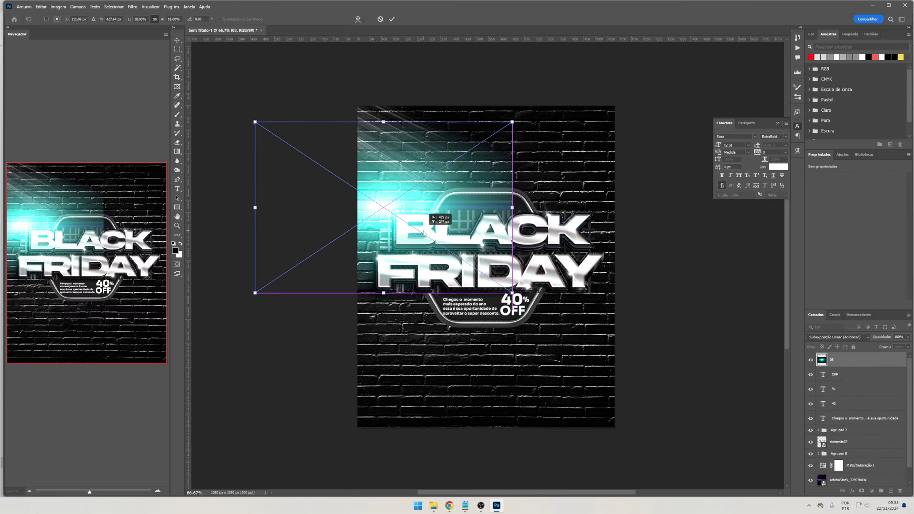
key(Return)
Colorize the flare red with raised saturation using Hue/Saturation
key(ctrl+u)
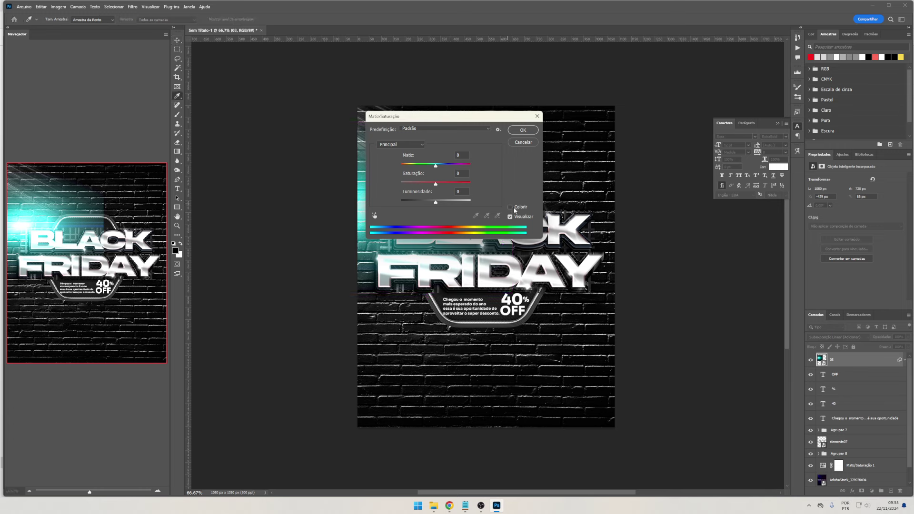
click(510, 207)
drag(452, 116, 648, 147)
drag(616, 215, 646, 215)
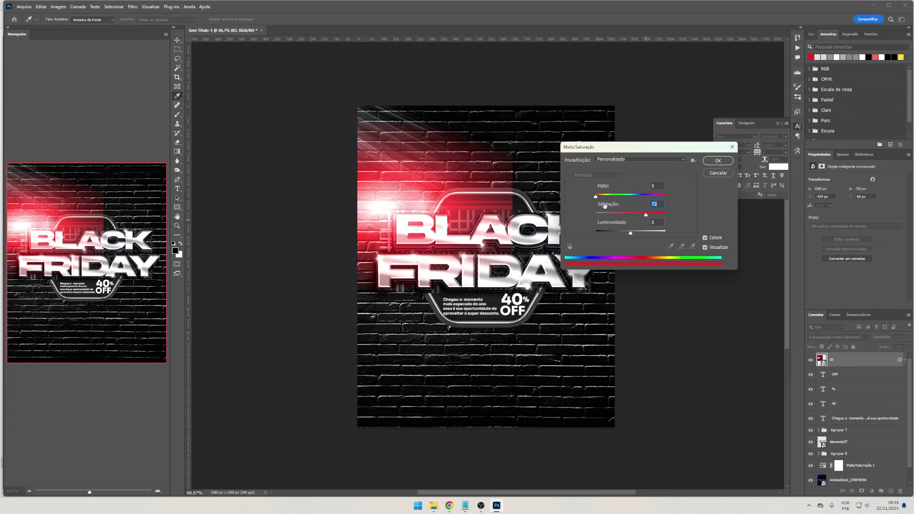
drag(596, 196, 596, 196)
Apply the red tint, add a layer mask and erase the glow's top centre
key(Return)
key(v)
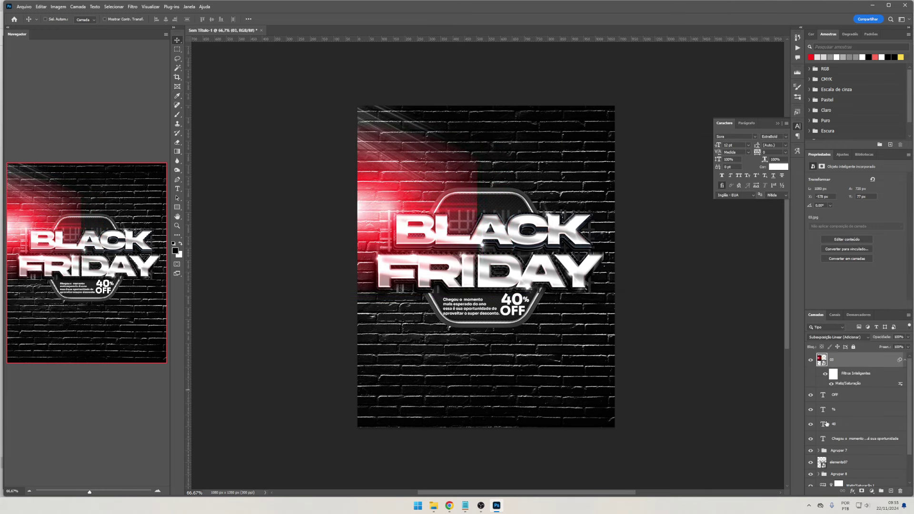
click(862, 492)
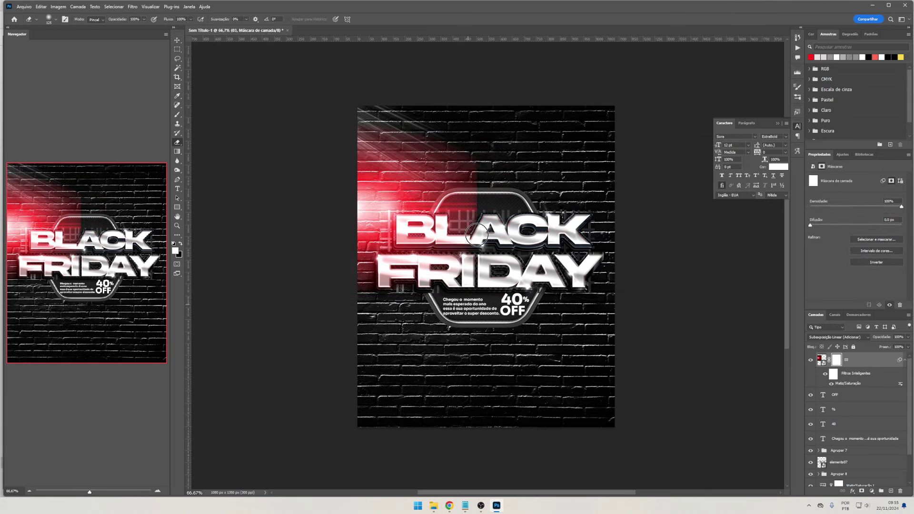
key(bracketright)
key(bracketright)
key(bracketright)
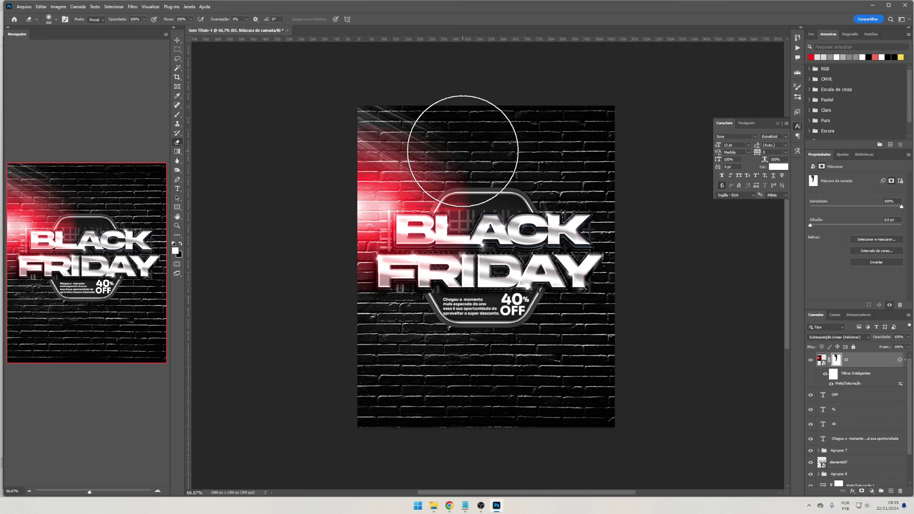
drag(449, 116, 435, 107)
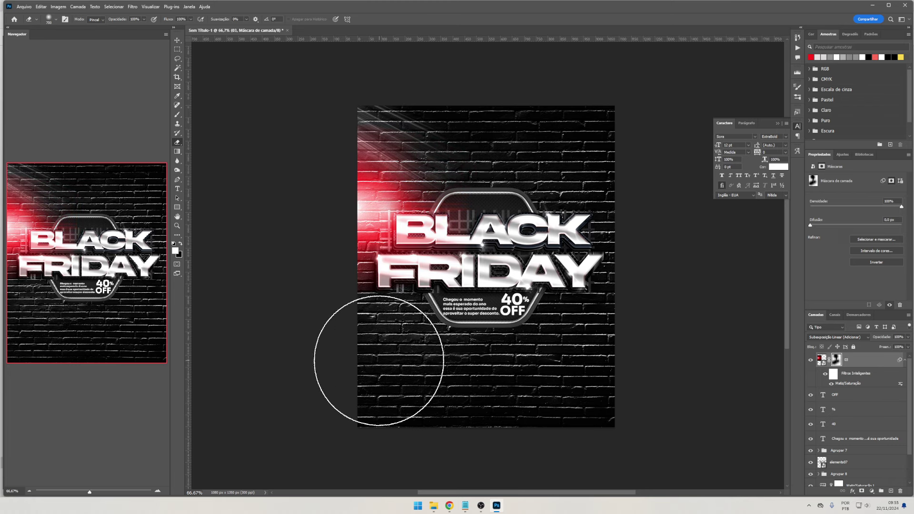
Duplicate the glow to the right side, retint it blue and erase its mask
key(v)
drag(396, 252, 660, 264)
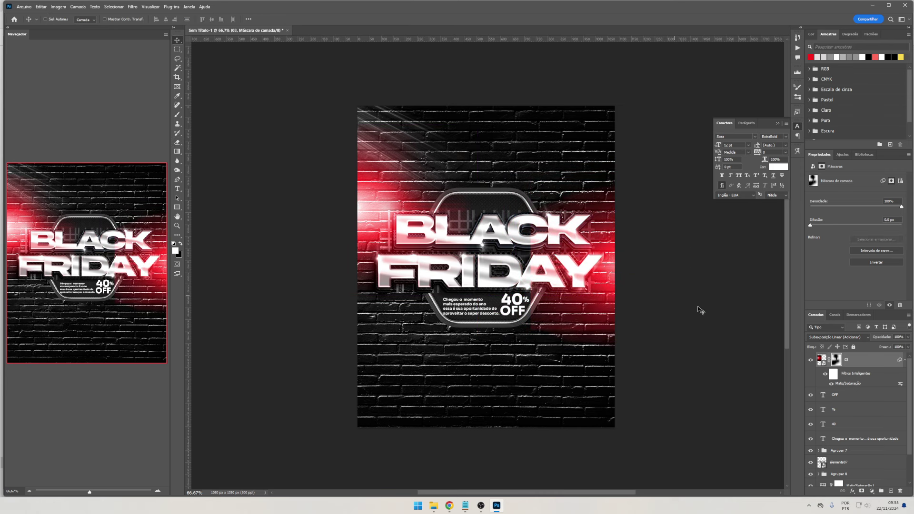
double_click(848, 384)
drag(624, 196, 651, 196)
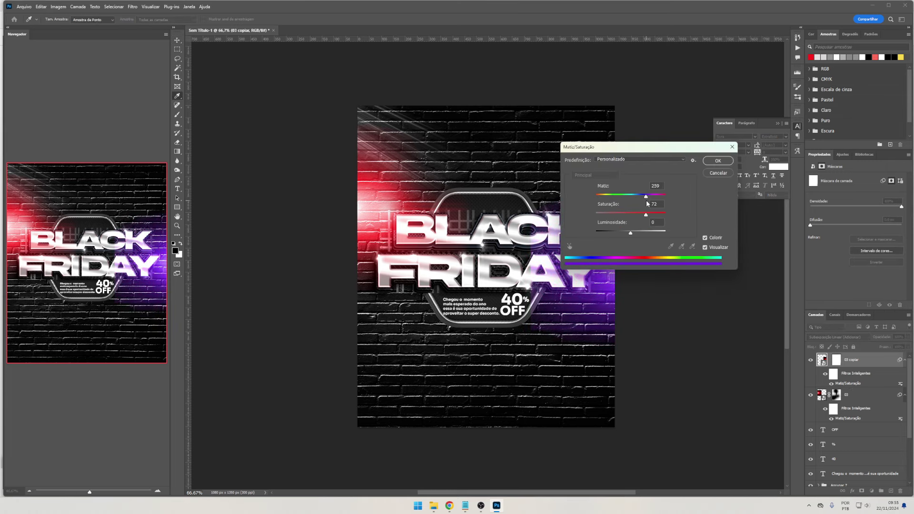
drag(644, 196, 642, 204)
key(Return)
click(837, 360)
key(e)
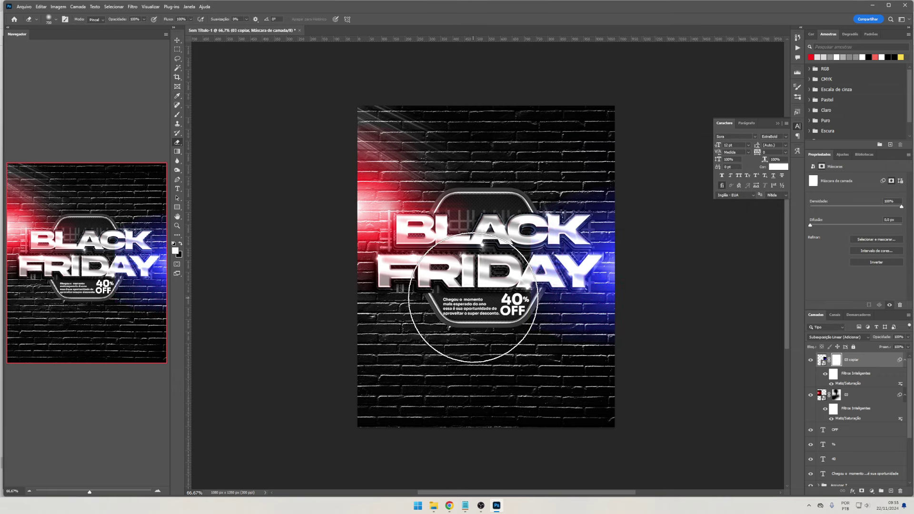
key(v)
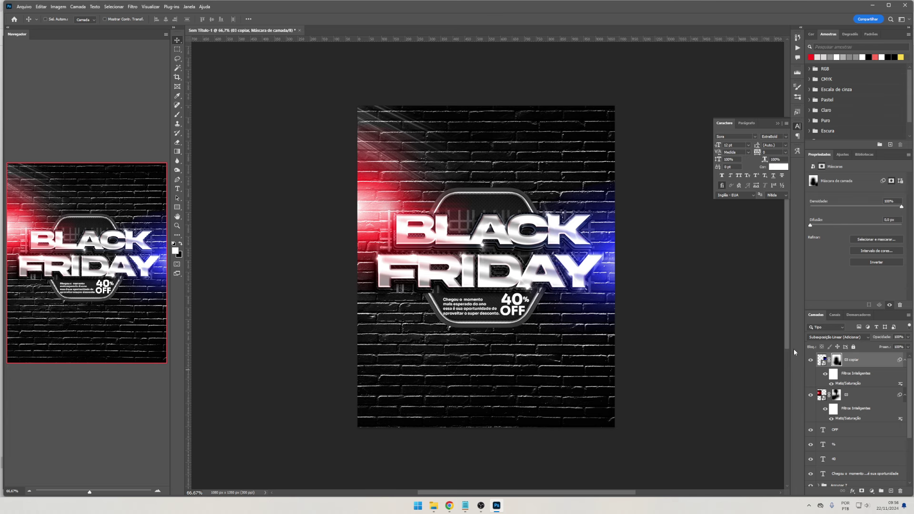
Paint a soft white (ffffff) glow over 40% OFF on a new layer above OFF
key(ctrl+plus)
key(ctrl+plus)
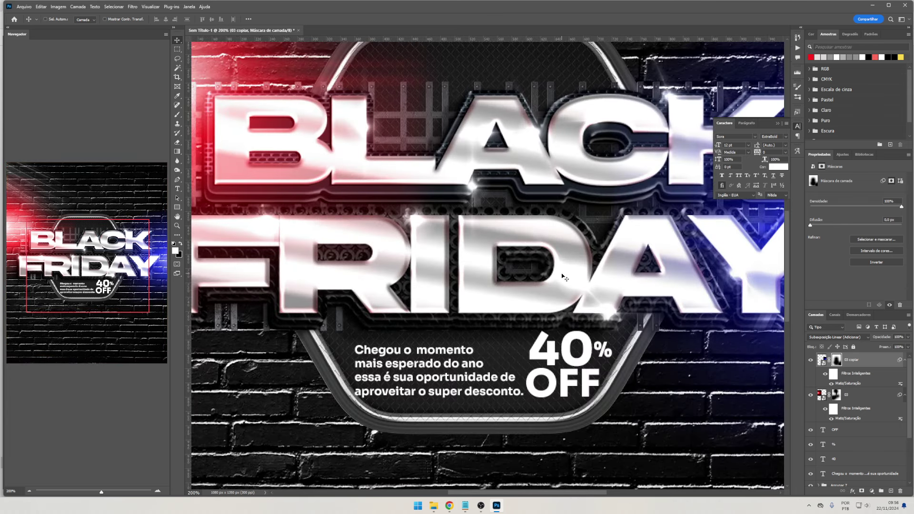
double_click(823, 474)
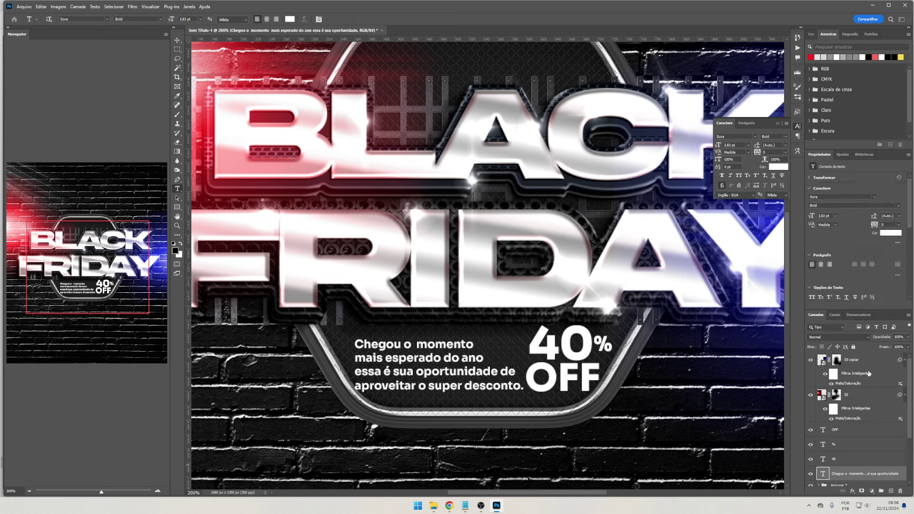
click(855, 433)
click(891, 491)
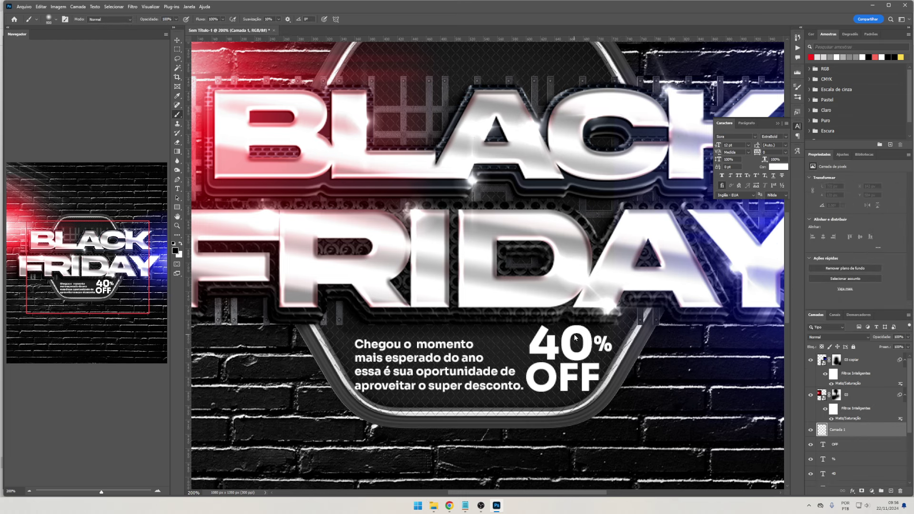
key(b)
click(176, 251)
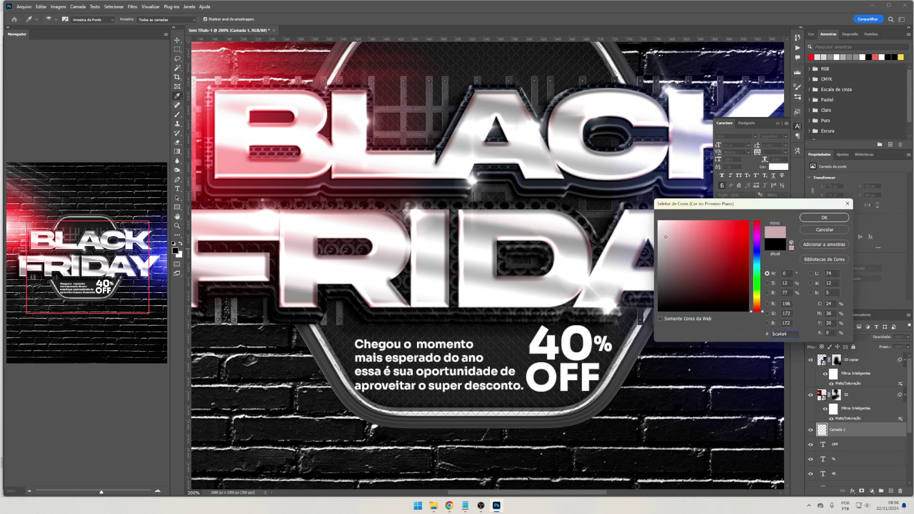
text(ffffff)
key(Return)
key(bracketright)
key(bracketright)
click(566, 357)
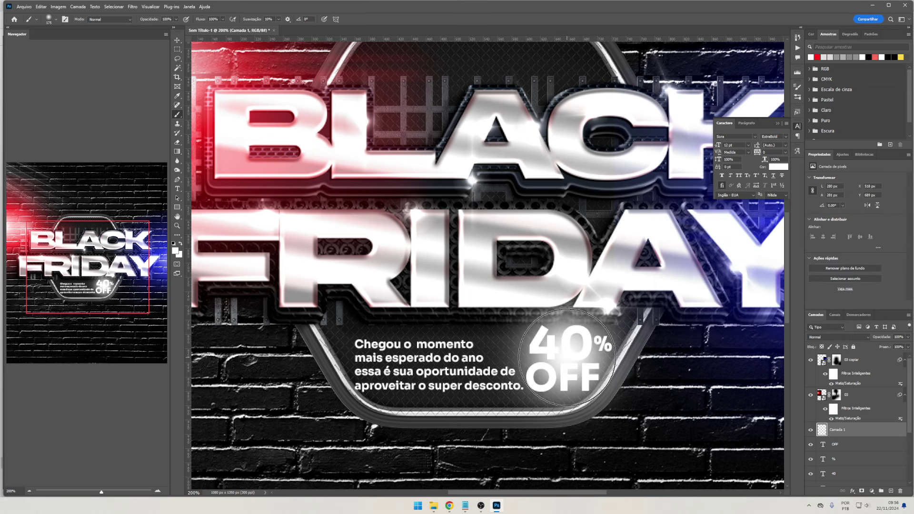
Set the glow layer to Divisão blending at 30% opacity and fit the poster in view
click(839, 336)
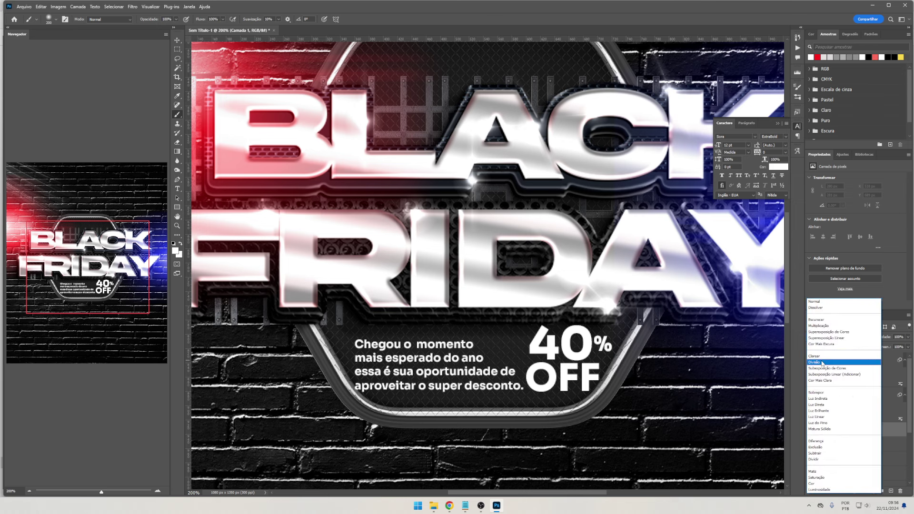
click(838, 456)
click(908, 337)
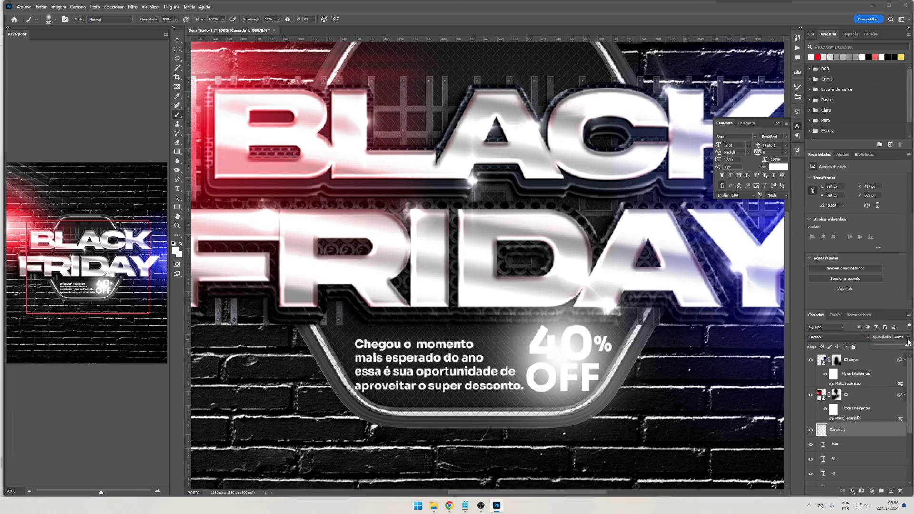
drag(907, 345, 885, 347)
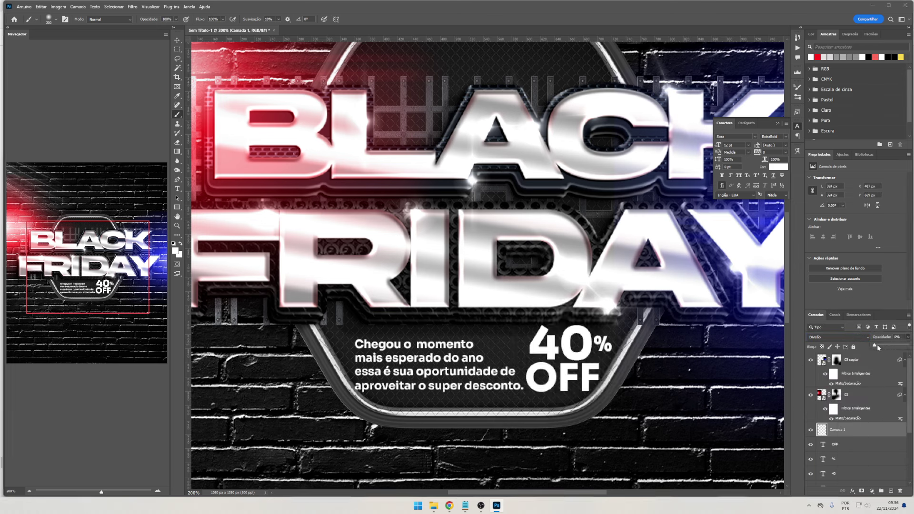
click(87, 35)
drag(490, 301, 529, 210)
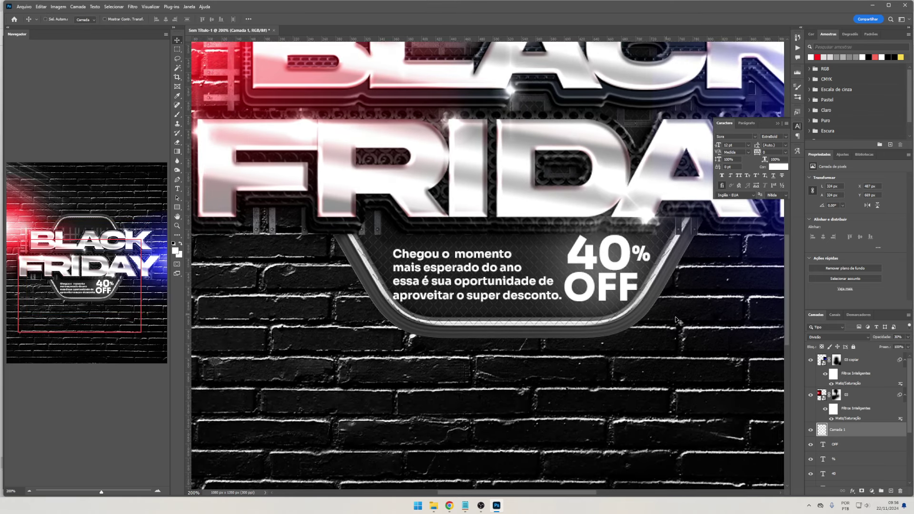
key(ctrl+0)
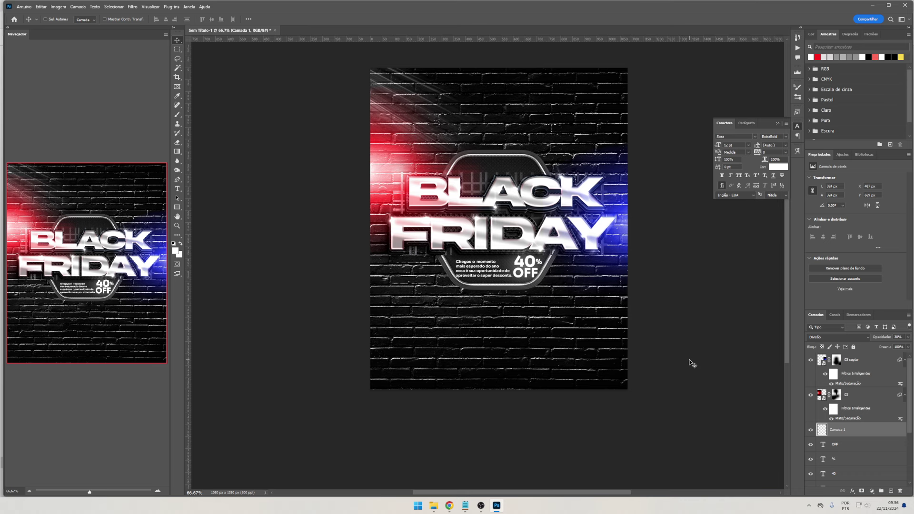
Search Google Images for an iPhone 15 Pro Max PNG
click(450, 506)
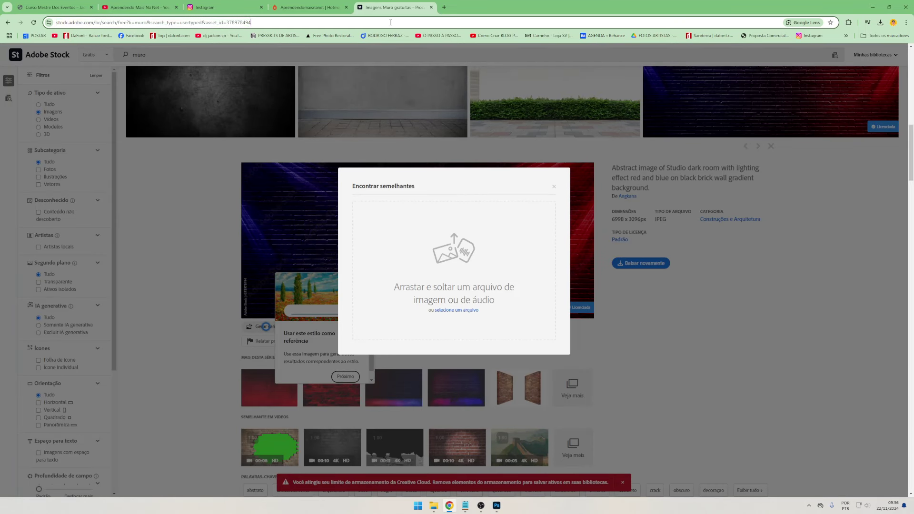
text(iphgone 15)
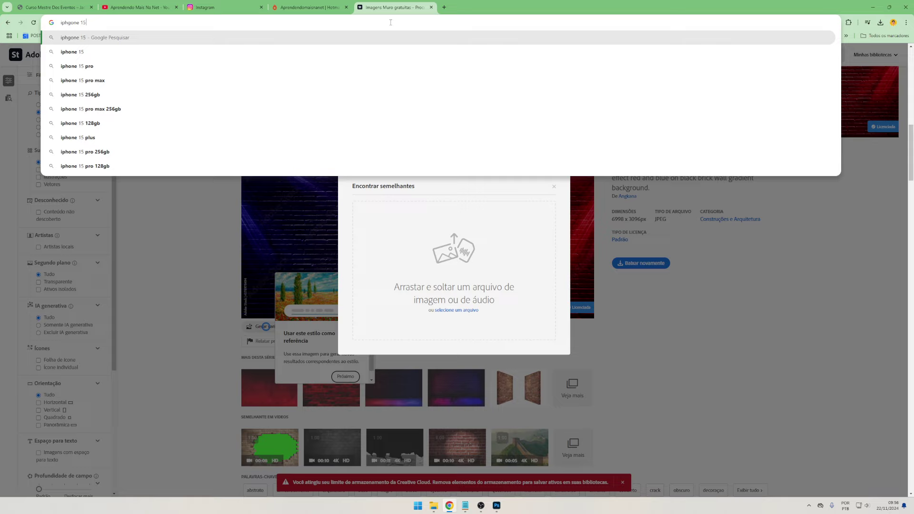
text(png)
key(Return)
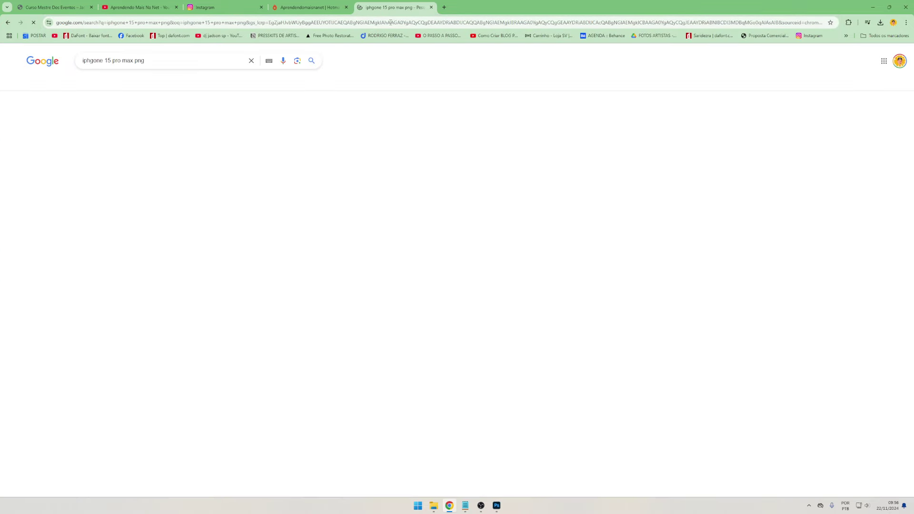
click(114, 84)
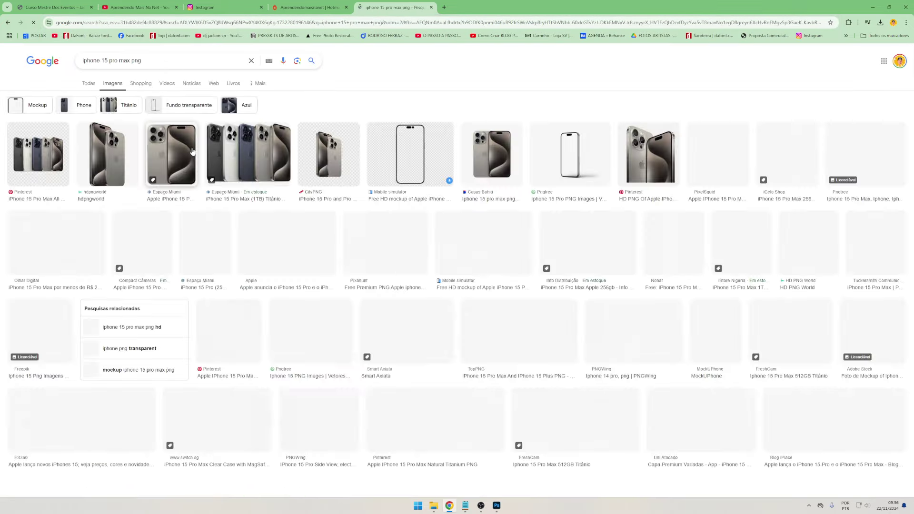
Save the hdpngworld titanium iPhone image and drop it into the poster
click(655, 161)
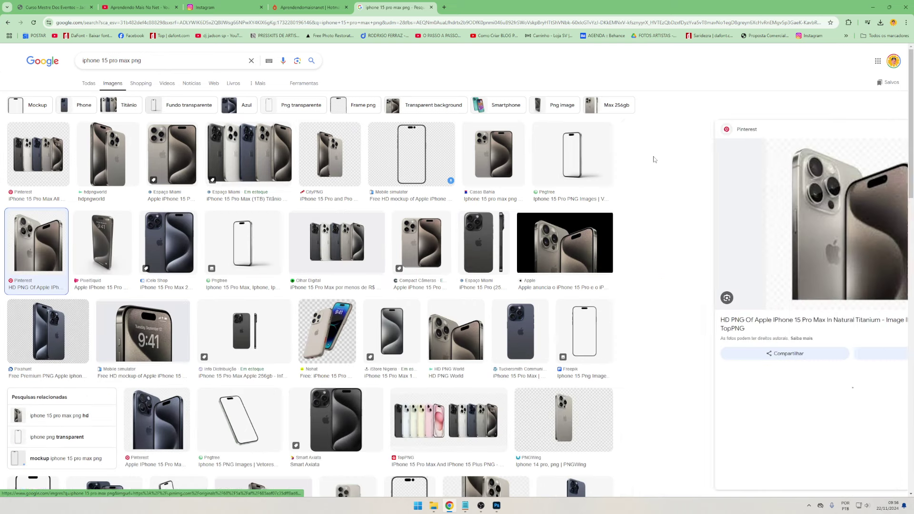
click(115, 141)
right_click(755, 222)
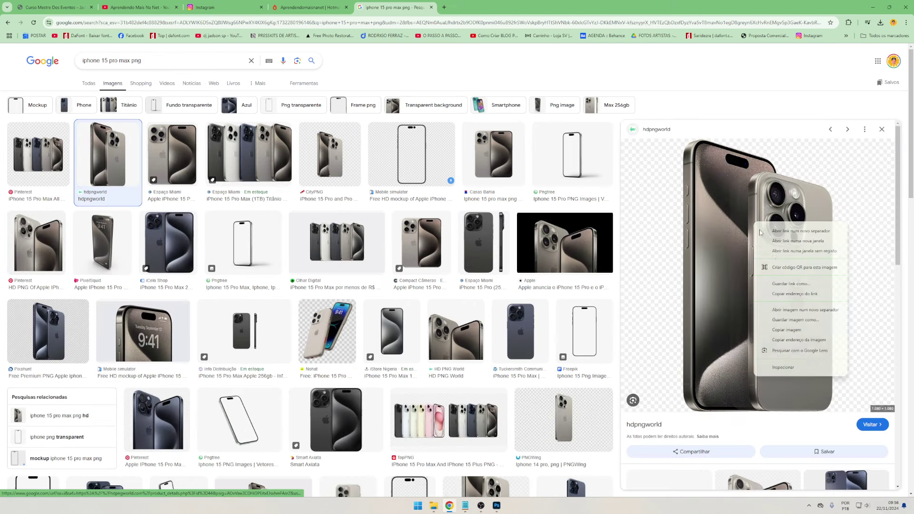
click(803, 320)
key(Return)
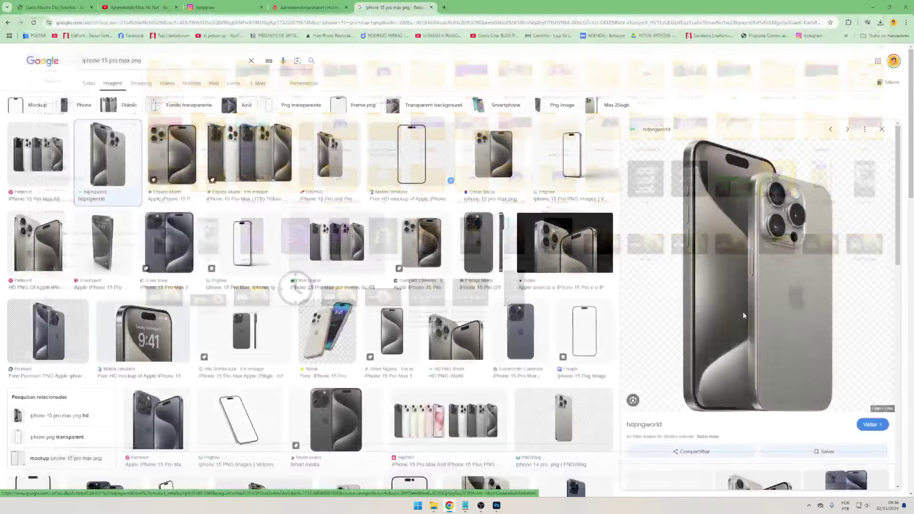
drag(823, 48, 589, 265)
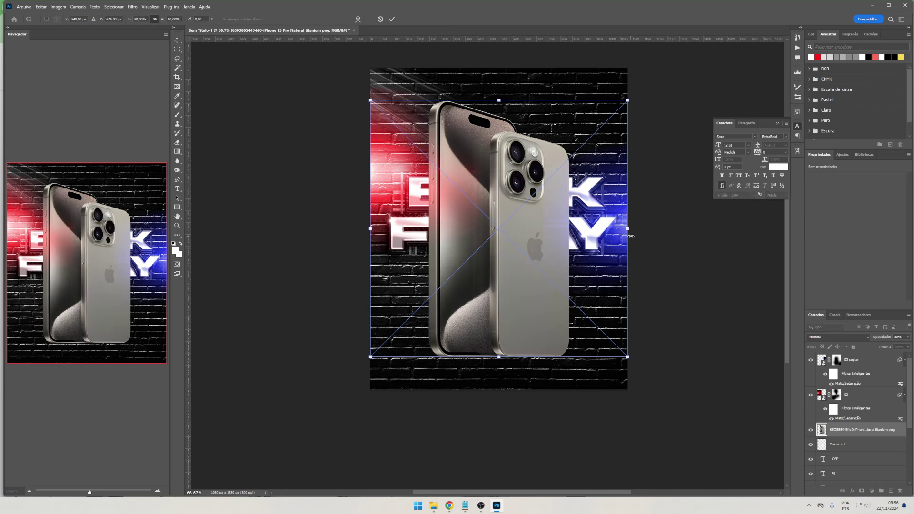
Shrink the placed iPhone to about 30% and tilt it on the poster
drag(628, 228, 529, 237)
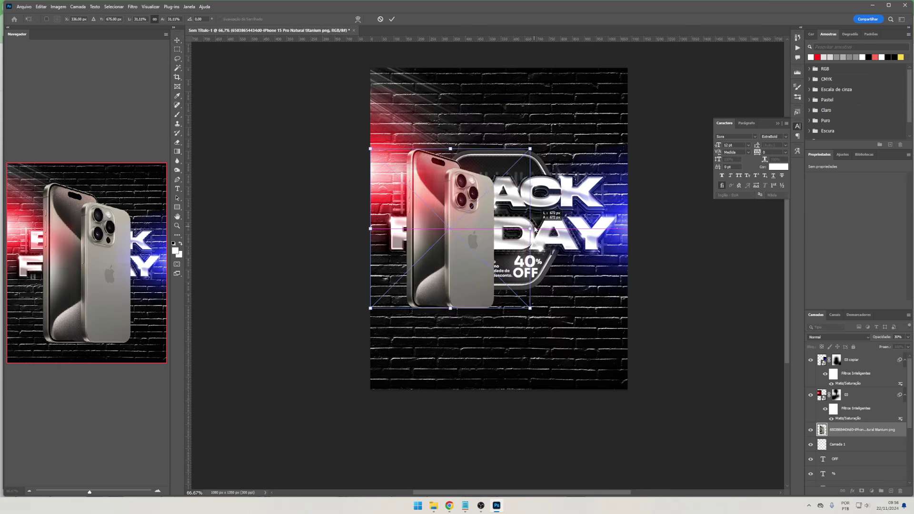
key(Return)
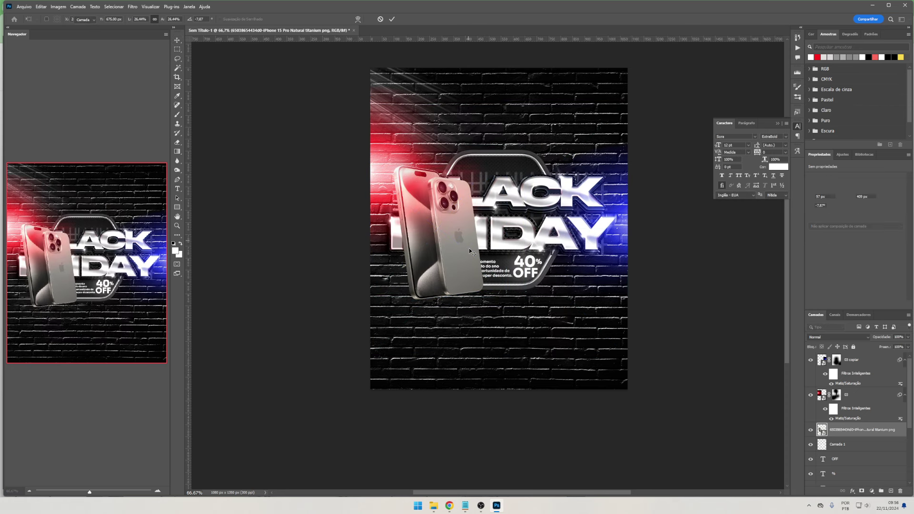
mouse_move(487, 261)
mouse_down()
mouse_move(619, 351)
mouse_move(634, 350)
mouse_move(593, 282)
mouse_up()
Group the Black Friday artwork layers, scale the group down slightly and nudge it up-right
scroll(852, 469, down, 5)
shift+click(849, 438)
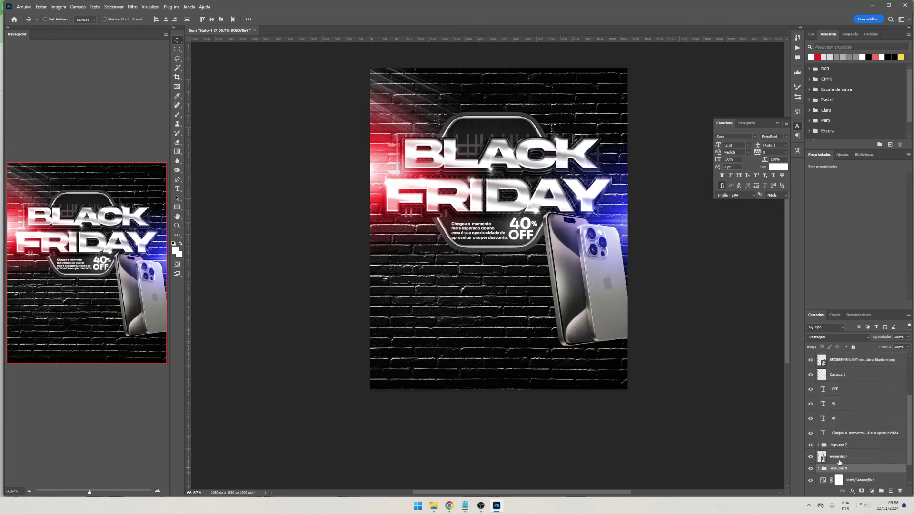
key(ctrl)
key(ctrl+g)
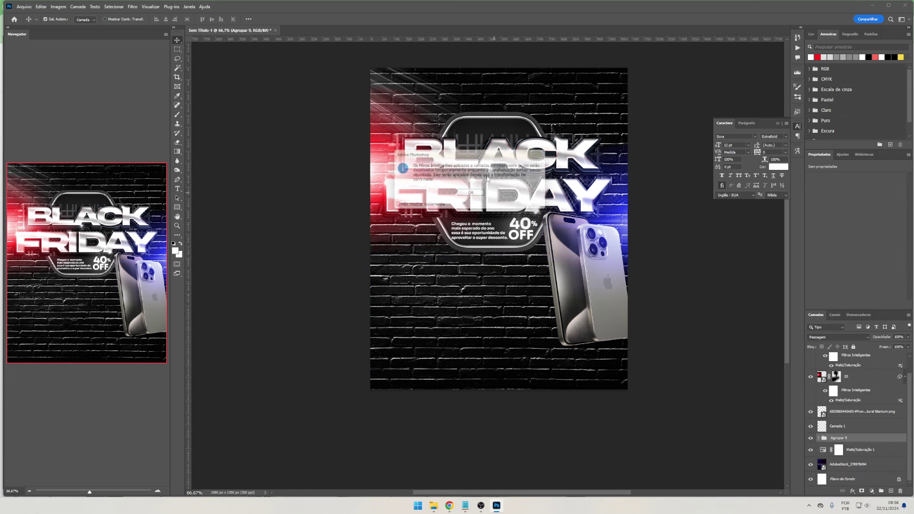
key(ctrl+t)
drag(491, 112, 513, 151)
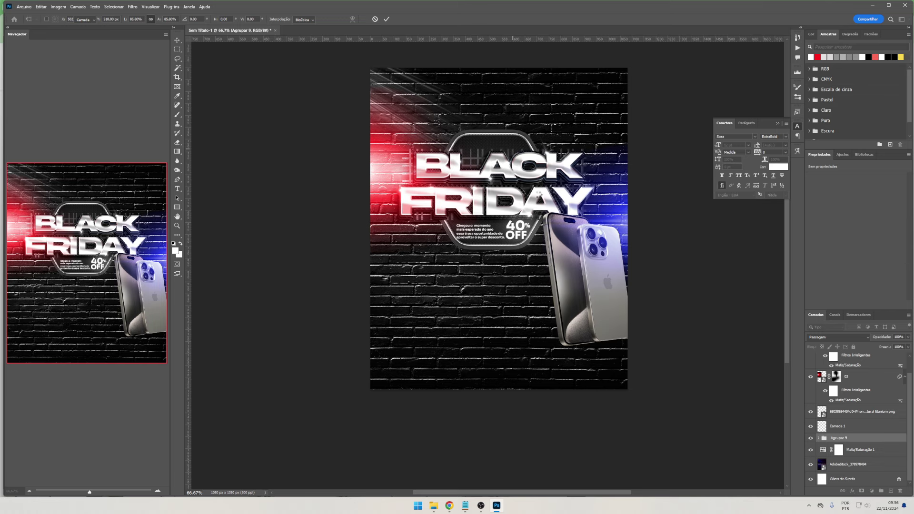
drag(516, 185, 520, 176)
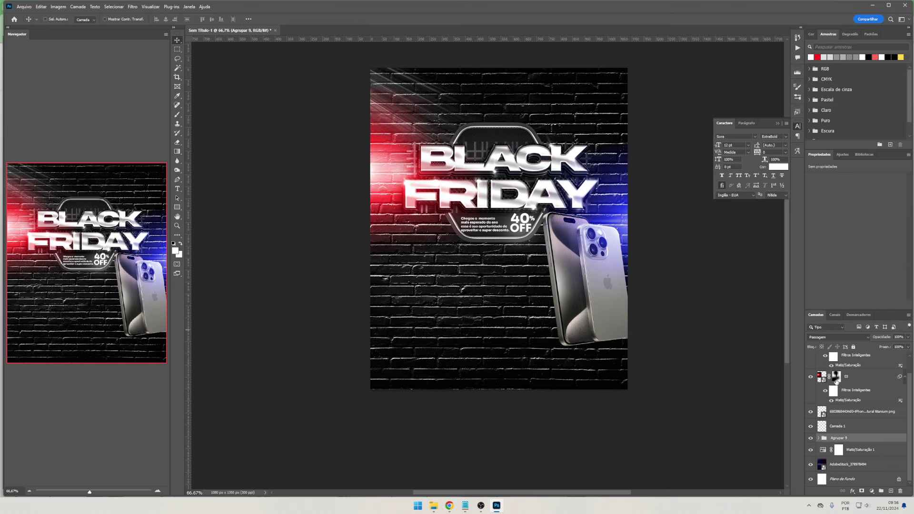
Move the iPhone toward the poster centre below the artwork
click(852, 430)
key(ctrl+t)
mouse_move(594, 227)
mouse_down()
mouse_move(508, 254)
mouse_move(555, 231)
mouse_up()
key(Return)
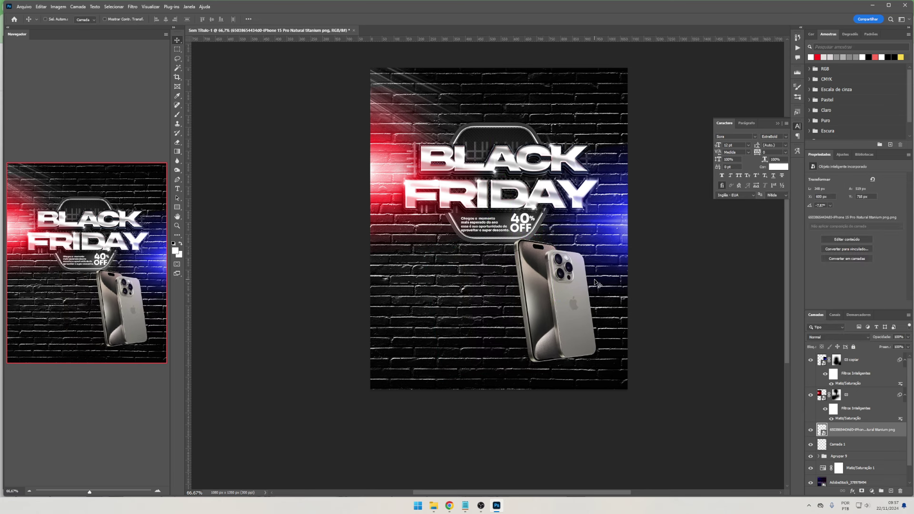
Move the iPhone left and add an 'IPHONE' text line beside it
key(ctrl+plus)
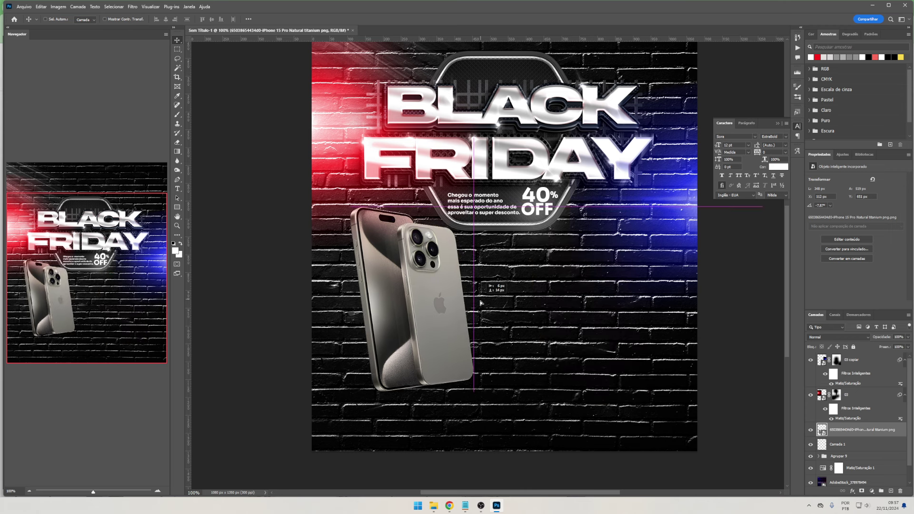
drag(592, 276, 430, 269)
key(t)
click(500, 272)
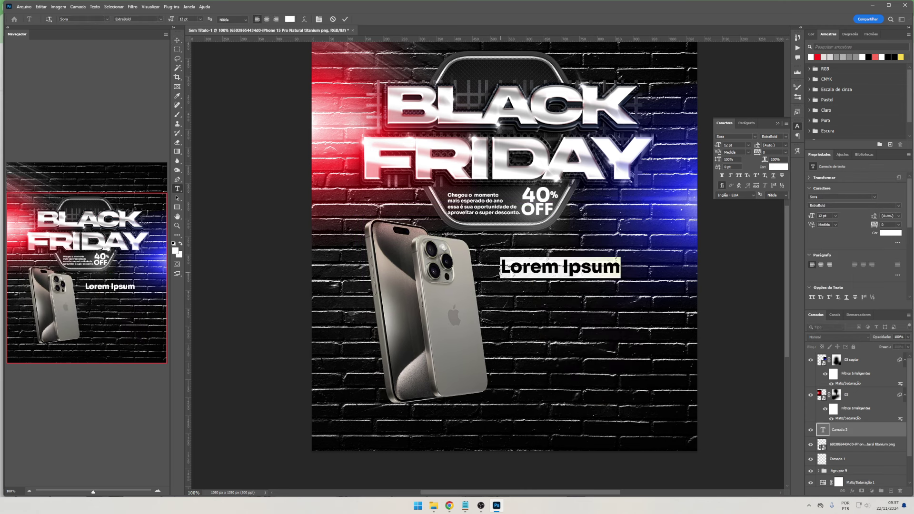
key(BackSpace)
text(IPHONE)
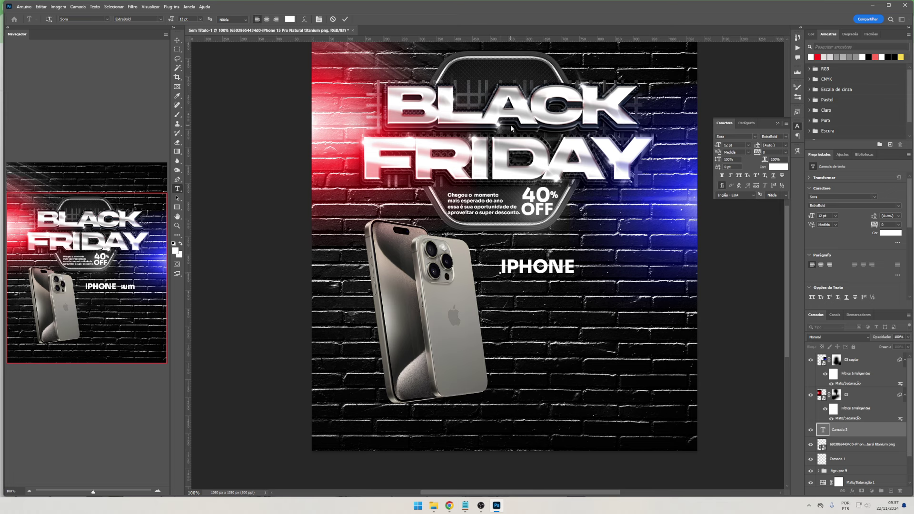
key(ctrl+a)
mouse_move(577, 267)
mouse_down()
mouse_move(553, 261)
mouse_move(595, 270)
mouse_up()
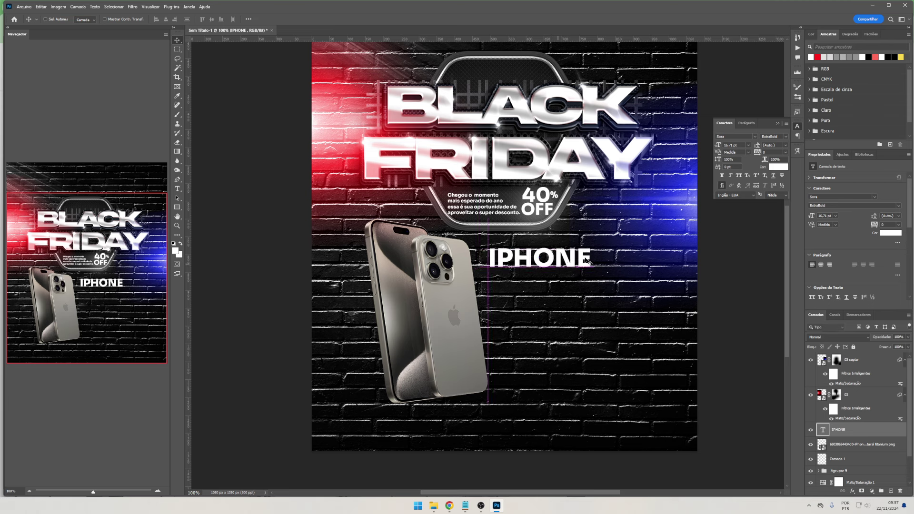
key(Escape)
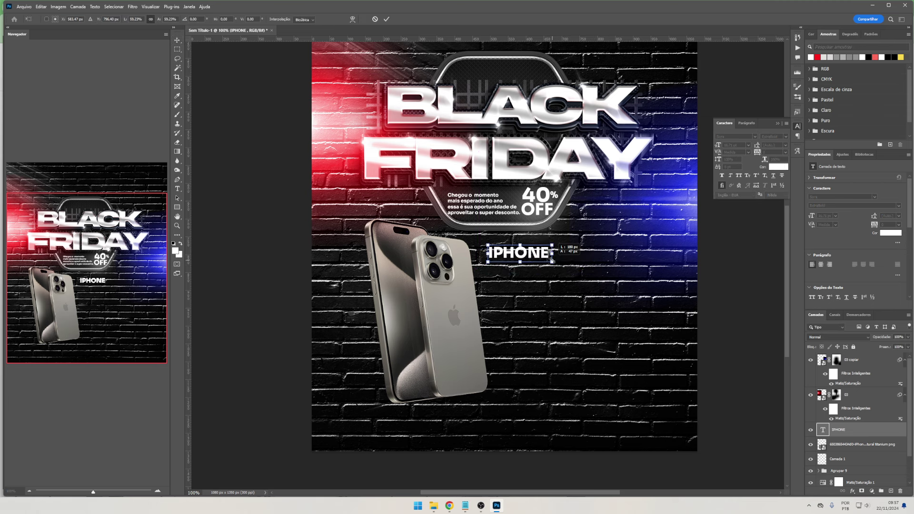
Duplicate the line below as '15 PRO MAX' with -50 letter spacing
key(v)
drag(537, 305, 538, 358)
key(t)
double_click(522, 311)
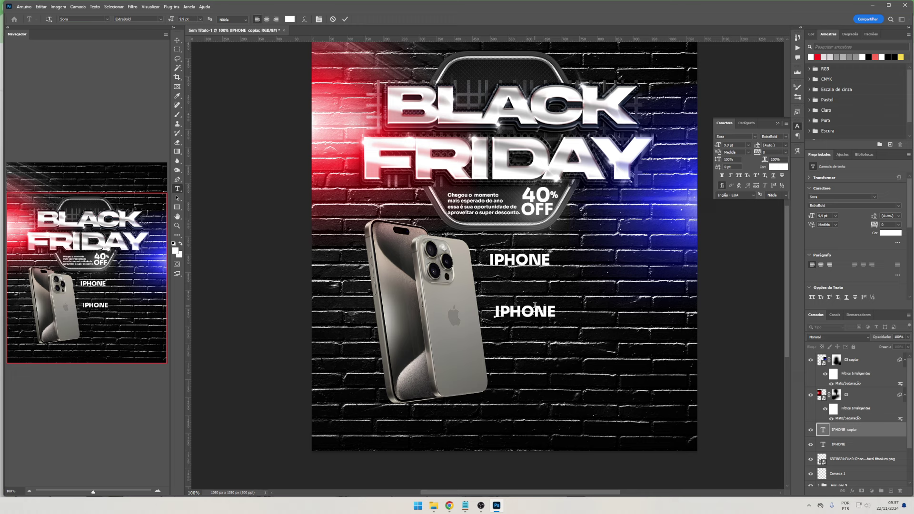
text(15 PRO MAX)
key(ctrl+a)
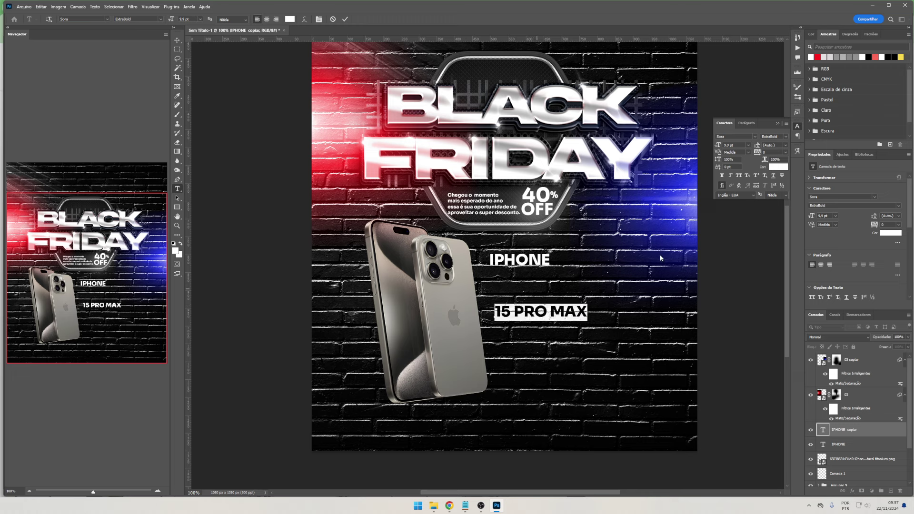
click(786, 153)
click(777, 172)
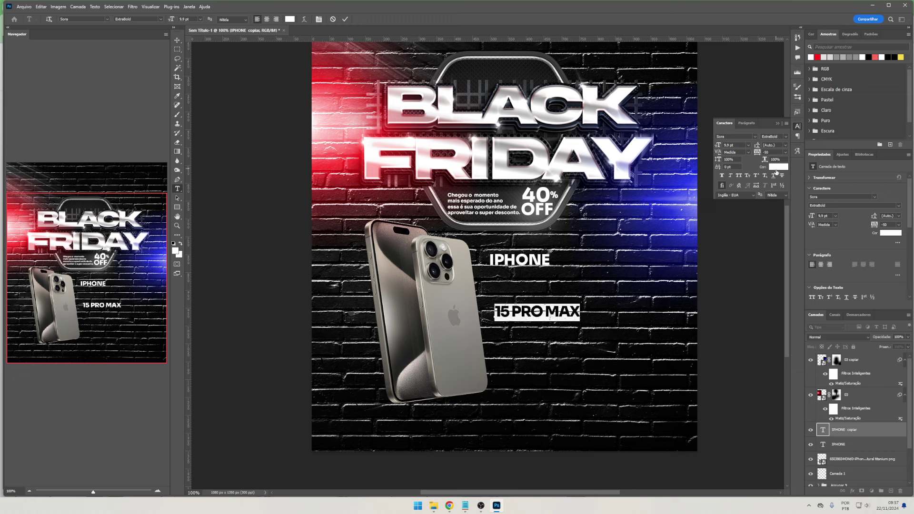
click(842, 444)
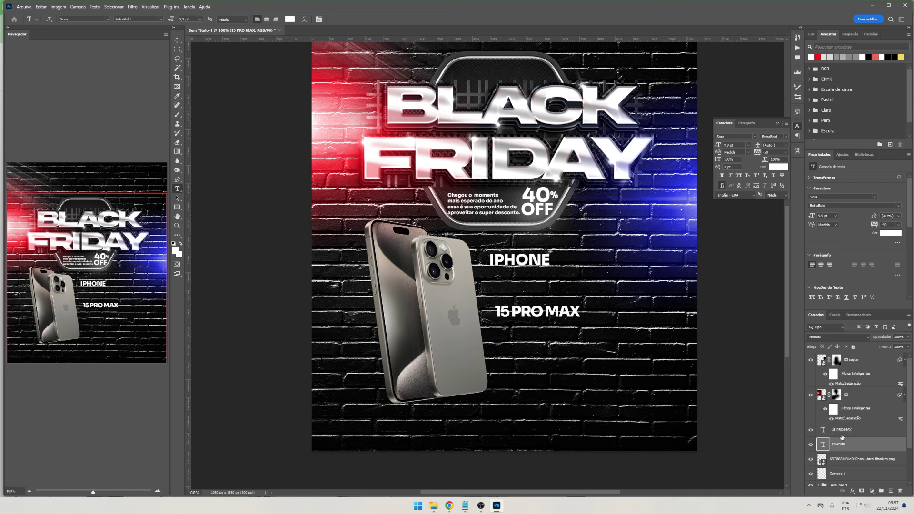
Set IPHONE to Regular weight and move 15 PRO MAX up beneath it
click(785, 138)
click(774, 158)
key(v)
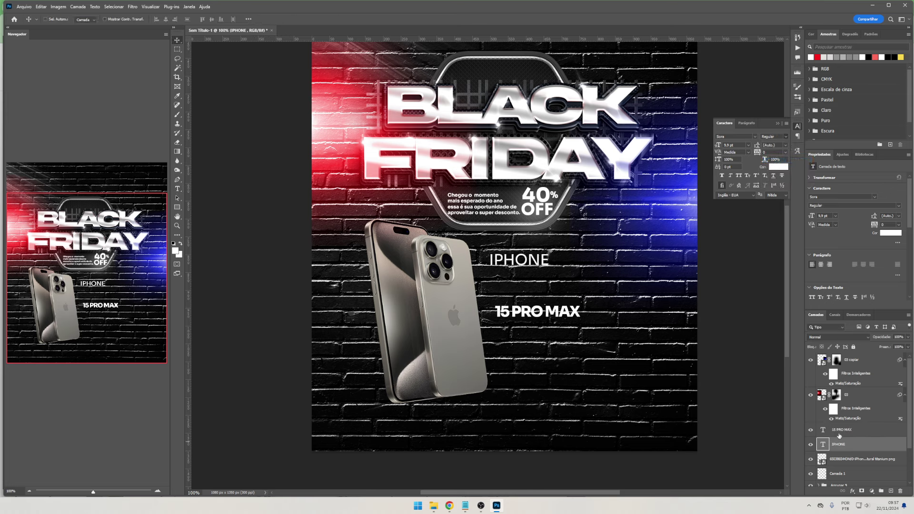
click(839, 431)
key(shift+Up)
key(shift+Up)
key(shift+Up)
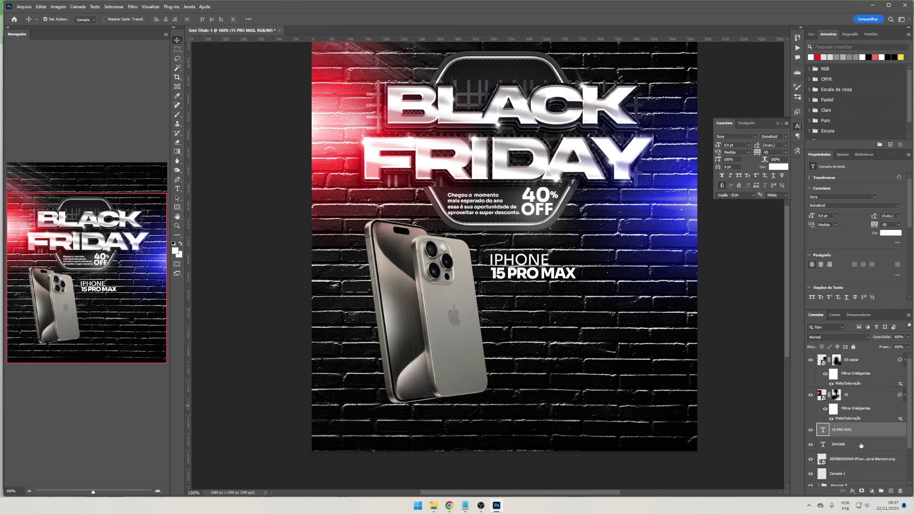
Enlarge both title lines together and align them beside the phone
shift+click(862, 445)
key(ctrl+t)
drag(578, 264, 624, 286)
key(Return)
drag(544, 301, 531, 300)
click(840, 430)
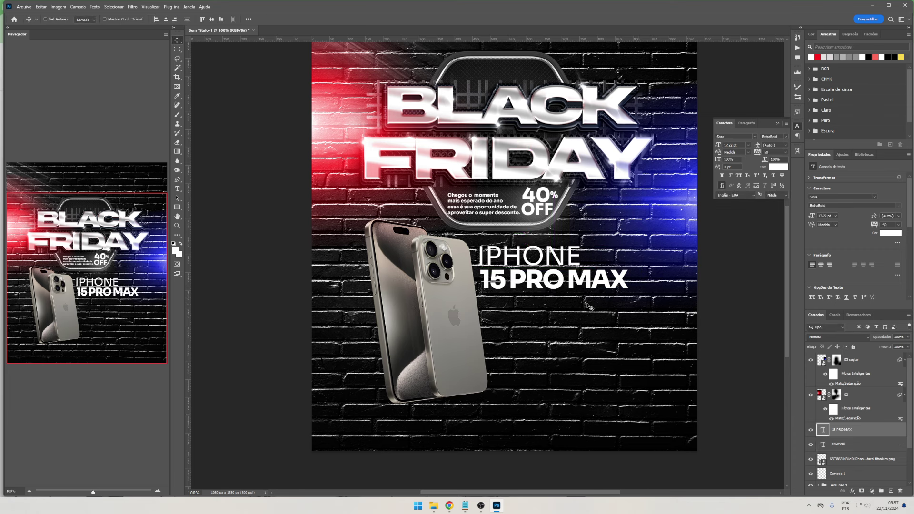
key(Left)
key(Left)
Draw a red rectangle bar below 15 PRO MAX
click(177, 210)
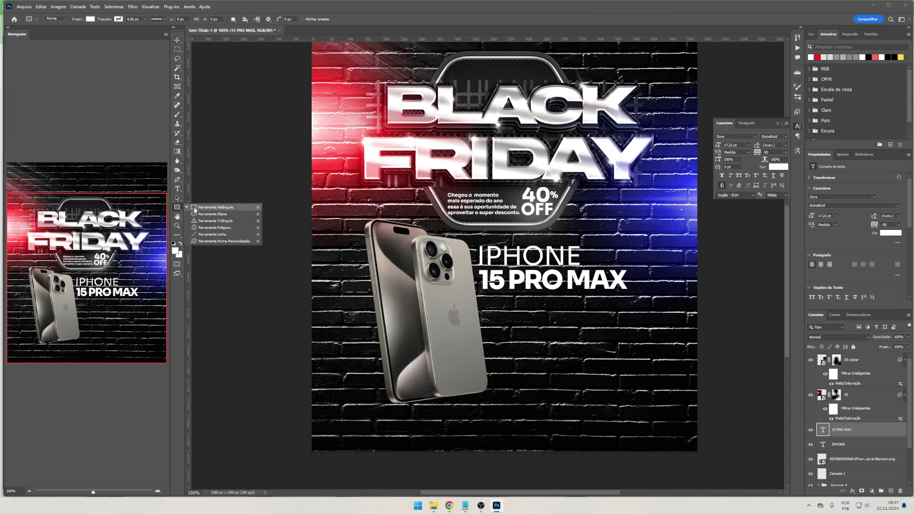
click(209, 207)
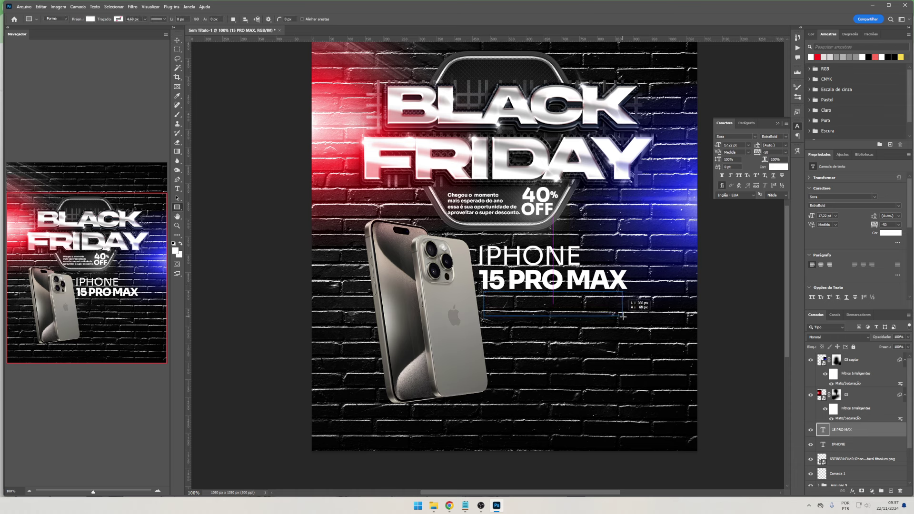
drag(484, 292, 626, 318)
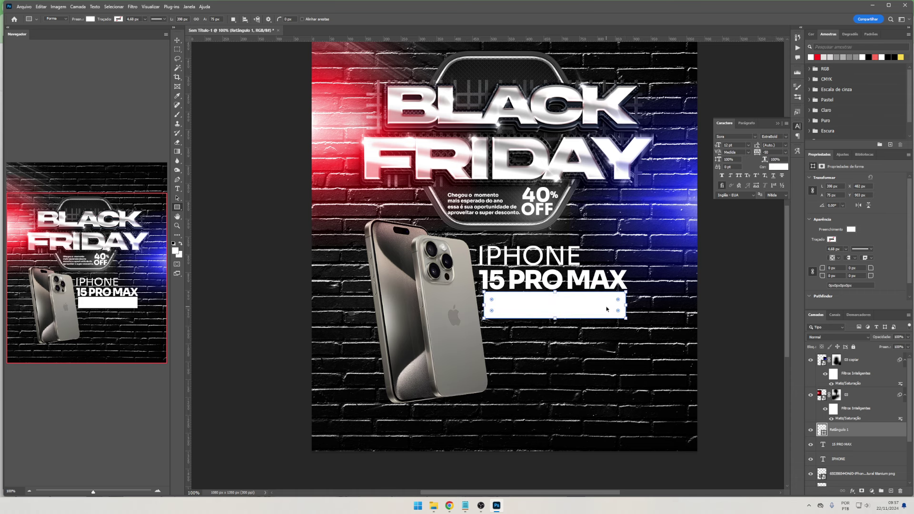
key(ctrl+plus)
click(90, 19)
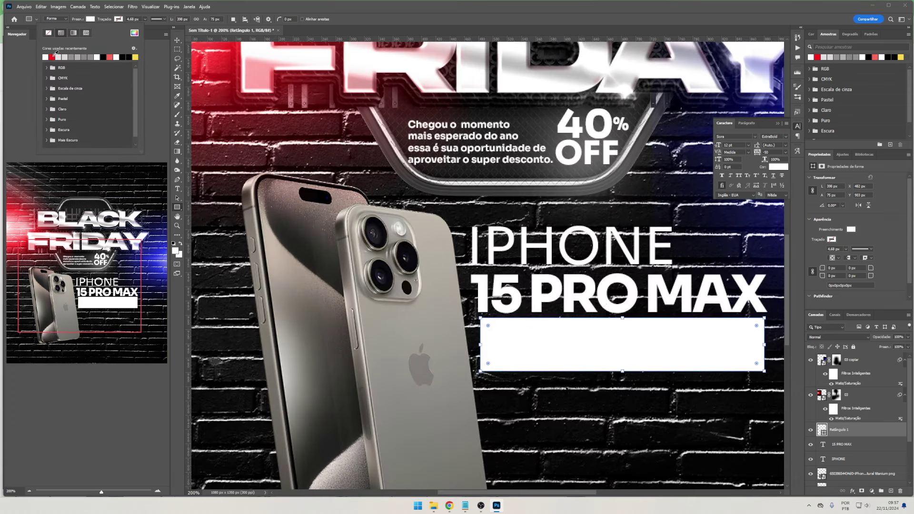
click(53, 57)
drag(567, 377, 468, 347)
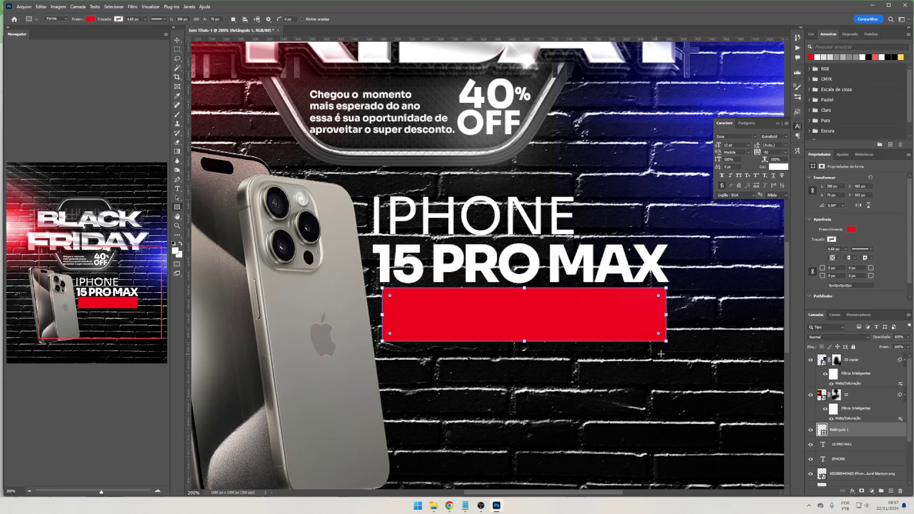
Round the bar's bottom-right and top-left corners and reduce its height
drag(658, 334, 630, 340)
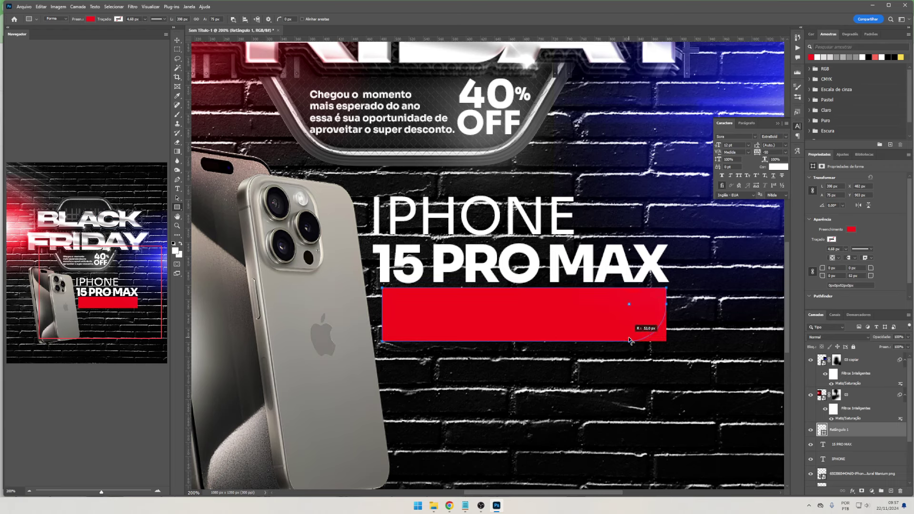
key(ctrl+t)
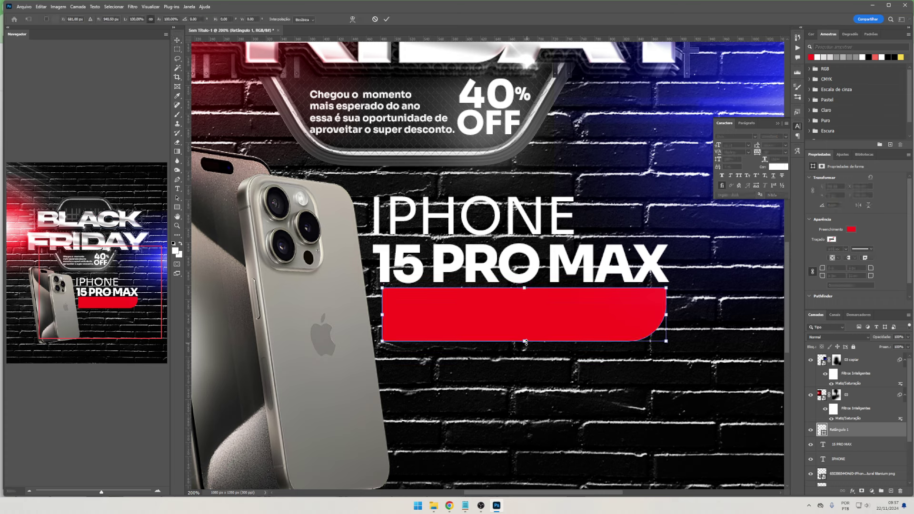
drag(526, 342, 525, 329)
key(Return)
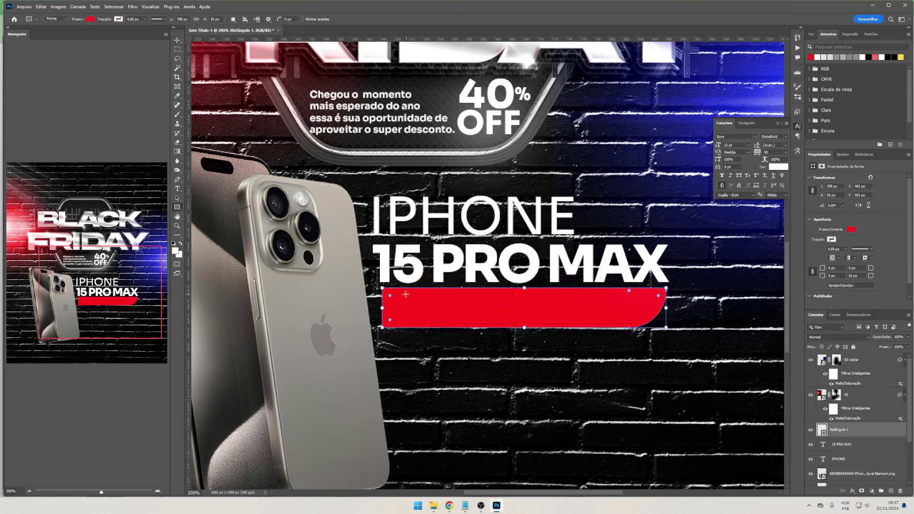
drag(393, 296, 405, 305)
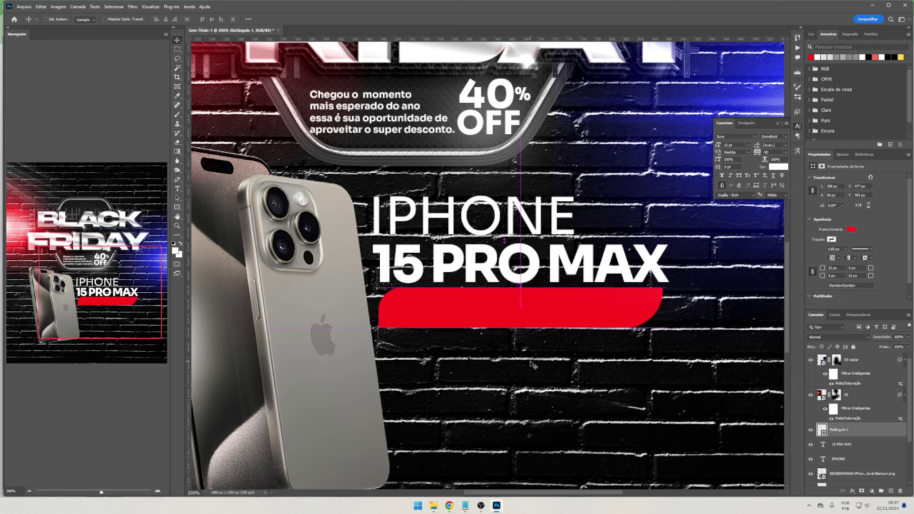
drag(517, 342, 504, 342)
Place the red bar layer behind the phone and nudge the phone right
drag(817, 433, 850, 476)
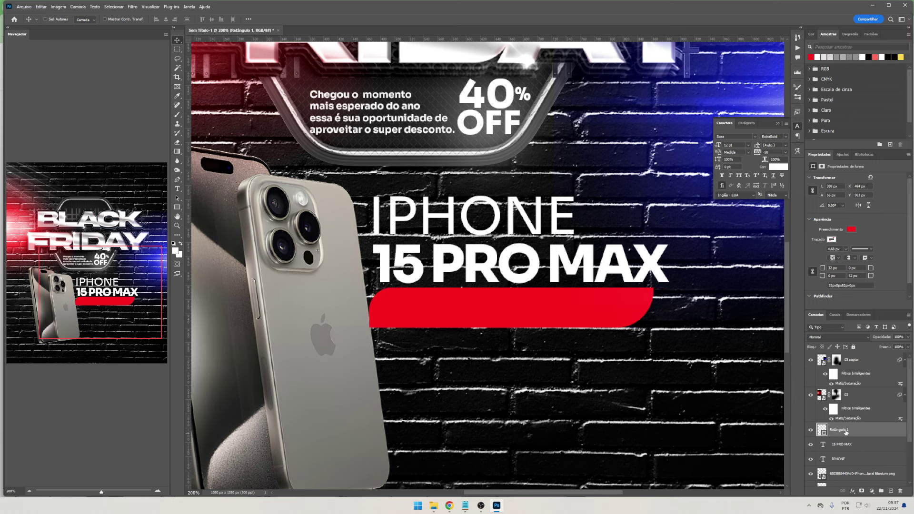
click(852, 459)
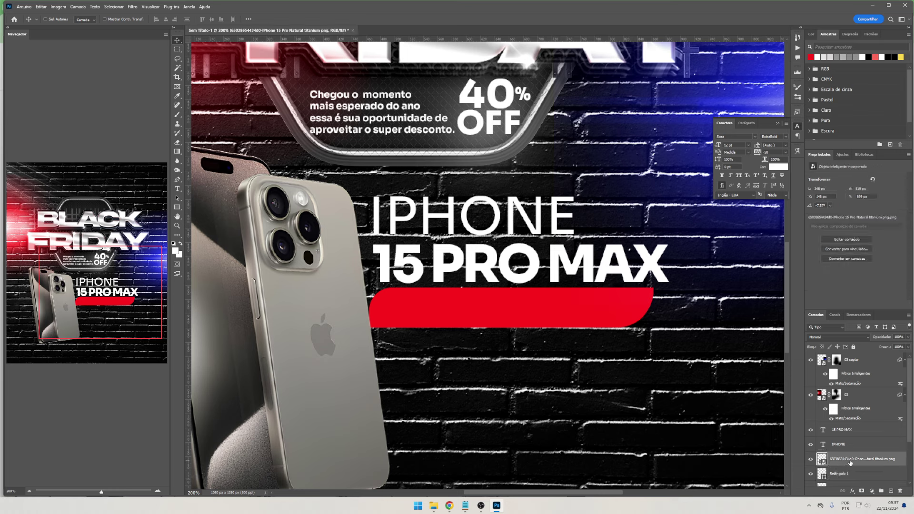
drag(583, 409, 605, 412)
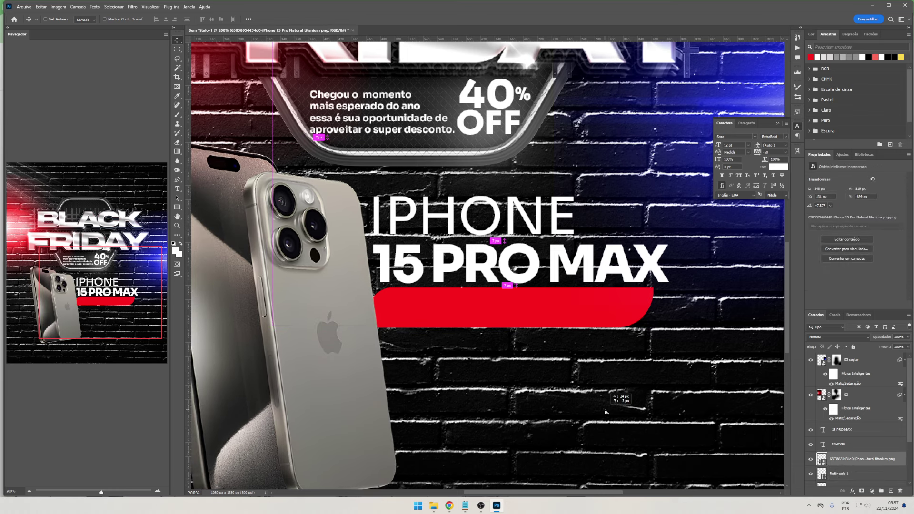
Type a new text line starting with 'De' followed by a trial price figure
key(t)
click(526, 374)
text(de)
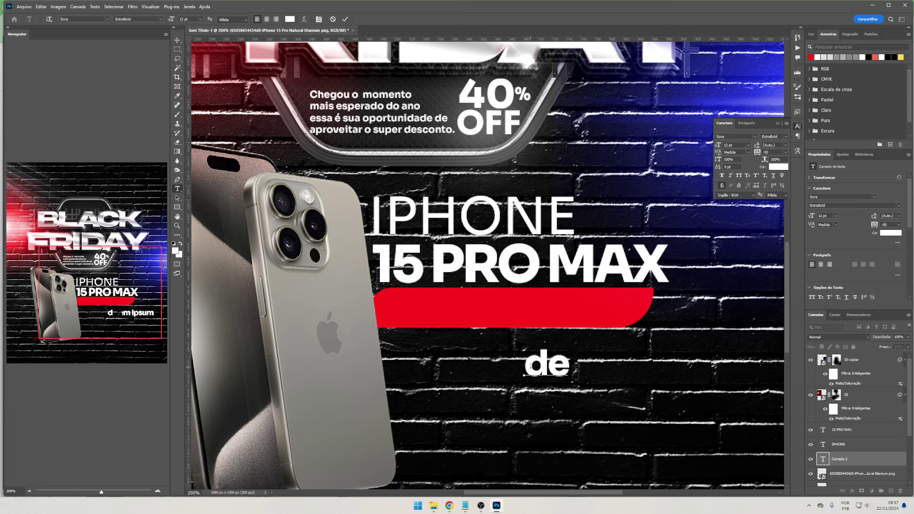
double_click(531, 367)
text(De)
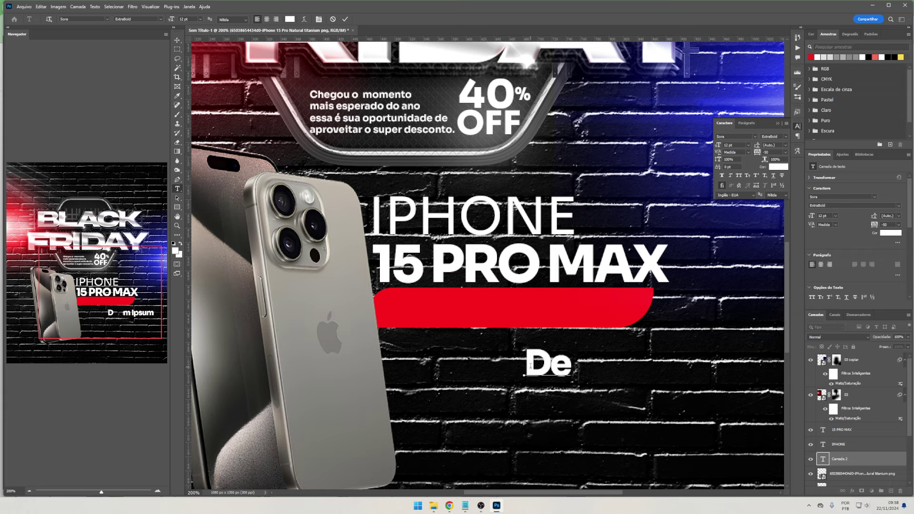
text( 10)
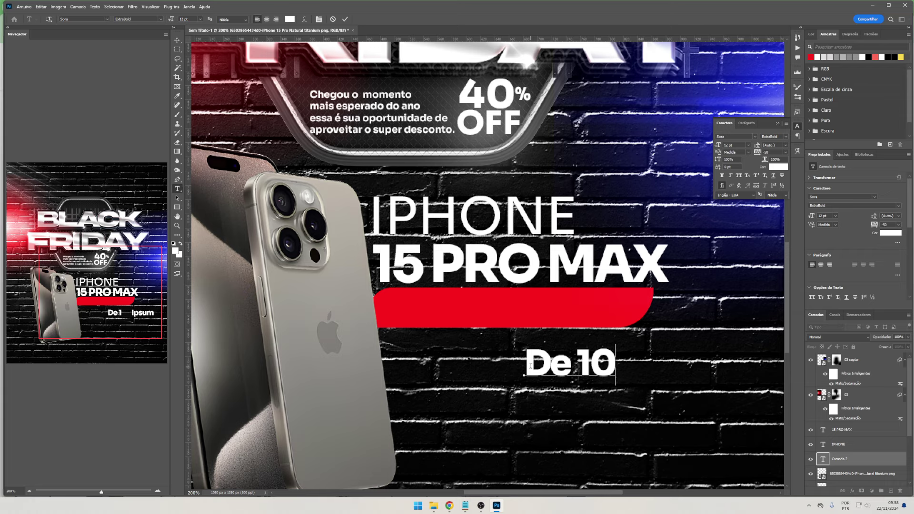
text(,)
key(BackSpace)
text(5)
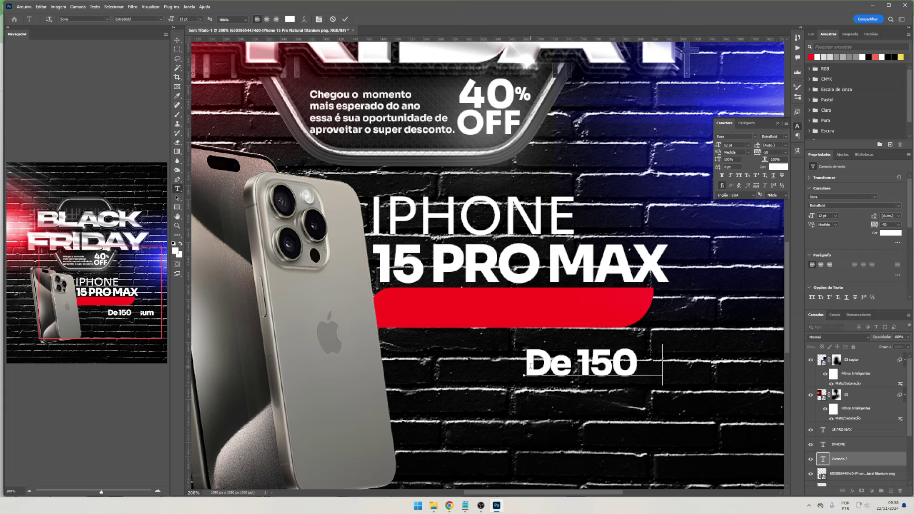
text(0)
key(BackSpace)
key(BackSpace)
key(BackSpace)
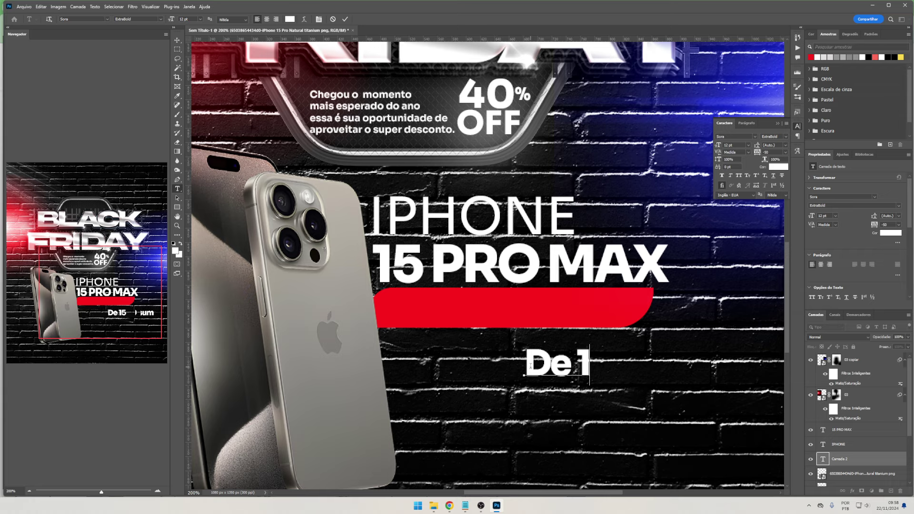
text(0)
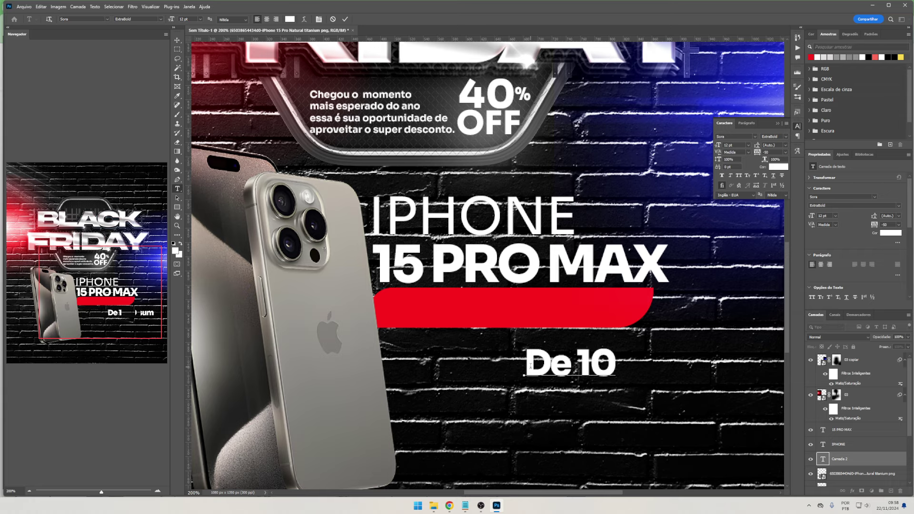
key(BackSpace)
text(5)
text(00)
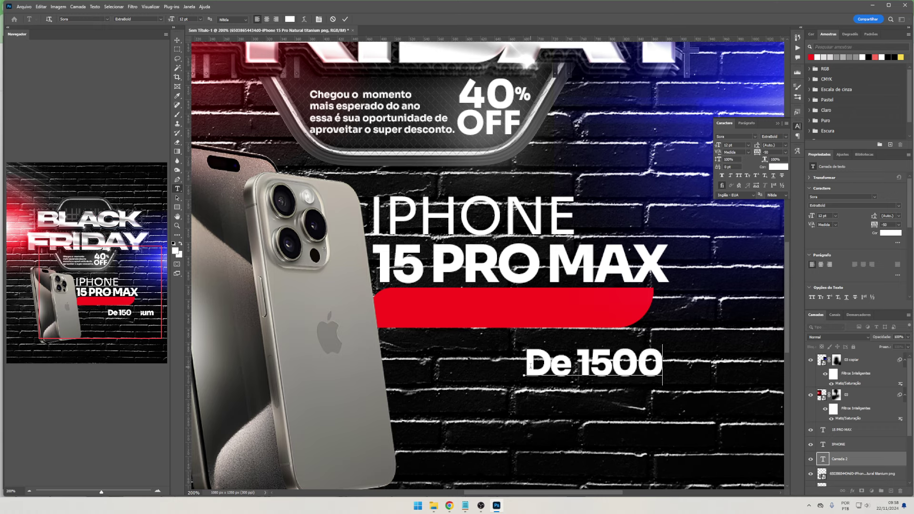
text(,00)
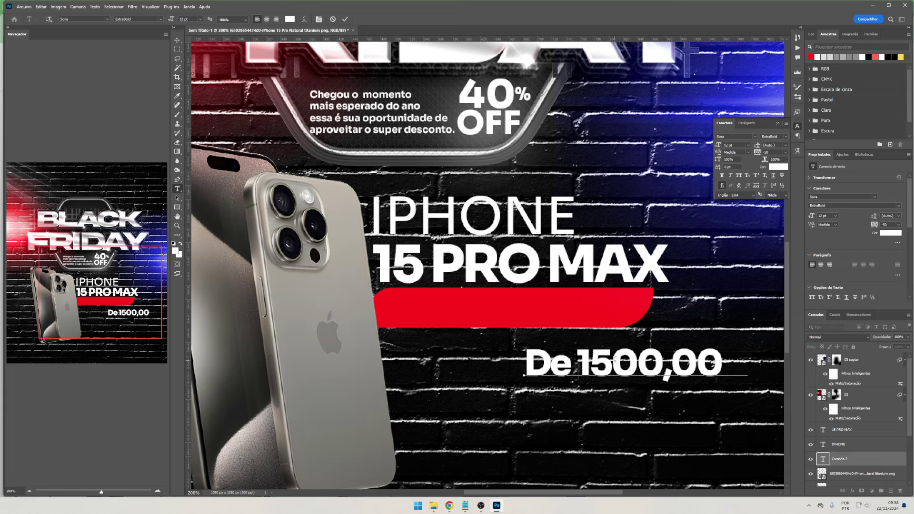
key(BackSpace)
key(BackSpace)
key(BackSpace)
text(0,00)
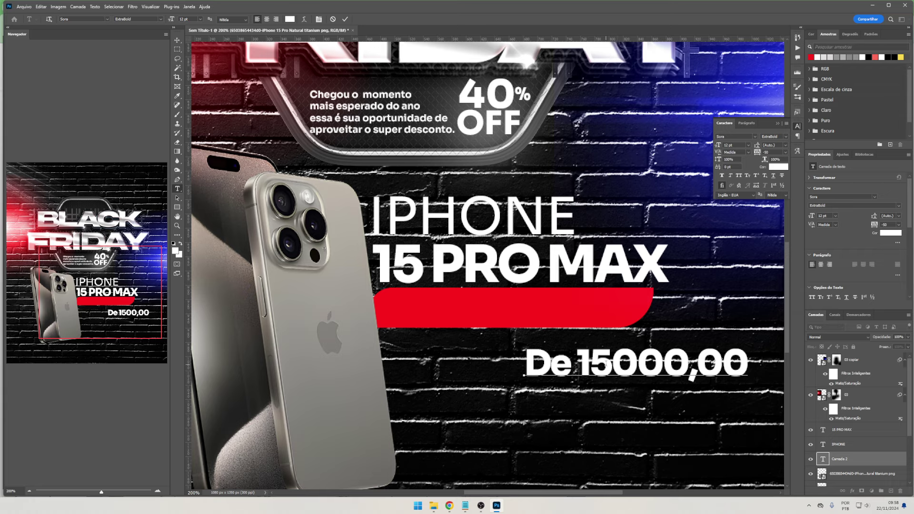
Trim the text down to just 'De' and move it onto the bar's left end
click(588, 363)
drag(585, 362, 740, 370)
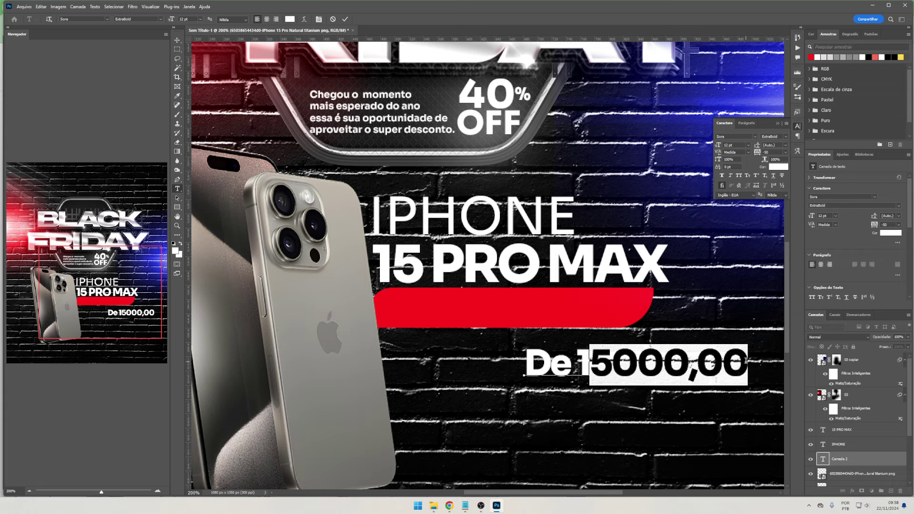
key(BackSpace)
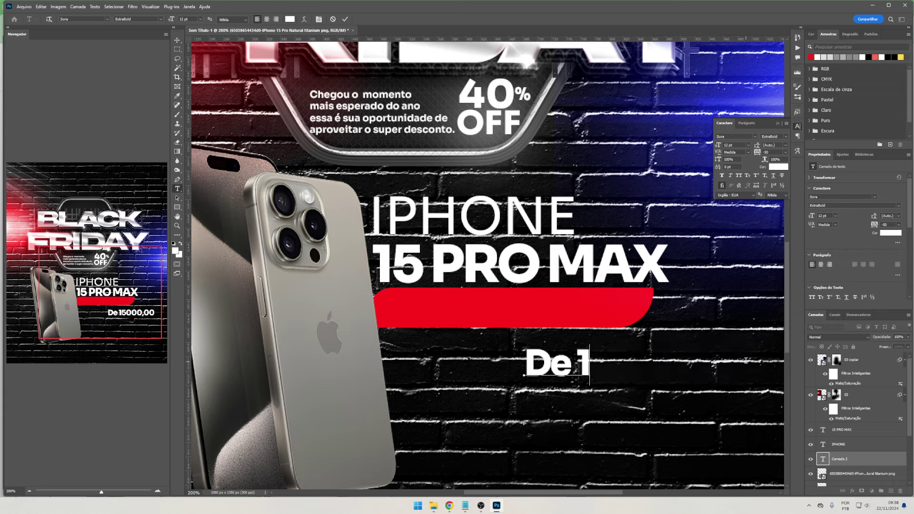
key(BackSpace)
key(ctrl+Return)
key(v)
drag(548, 364, 423, 311)
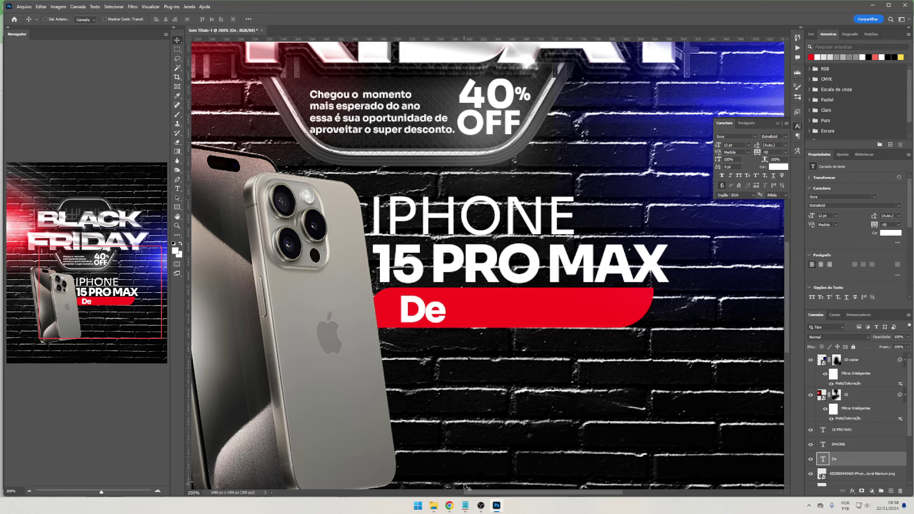
Search Google for '15 pro max preço' to find the R$ 8.299 price
click(448, 507)
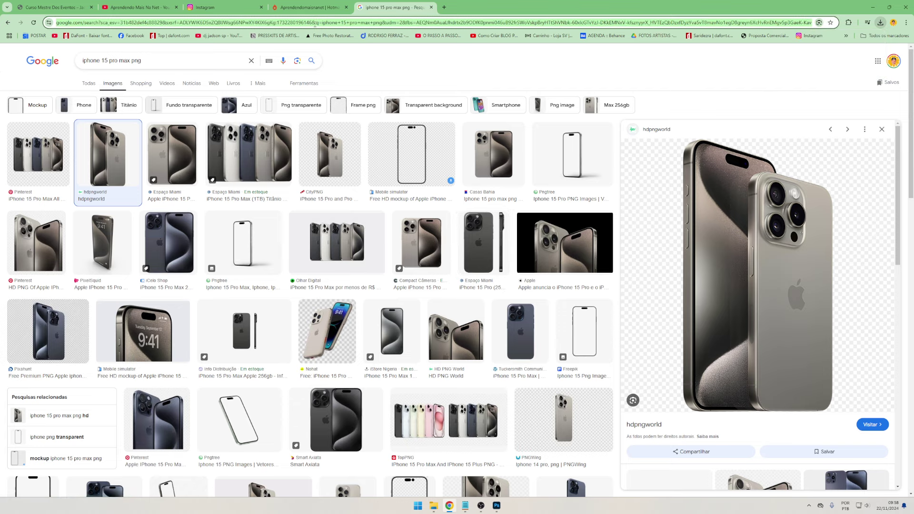
click(315, 23)
text(15 )
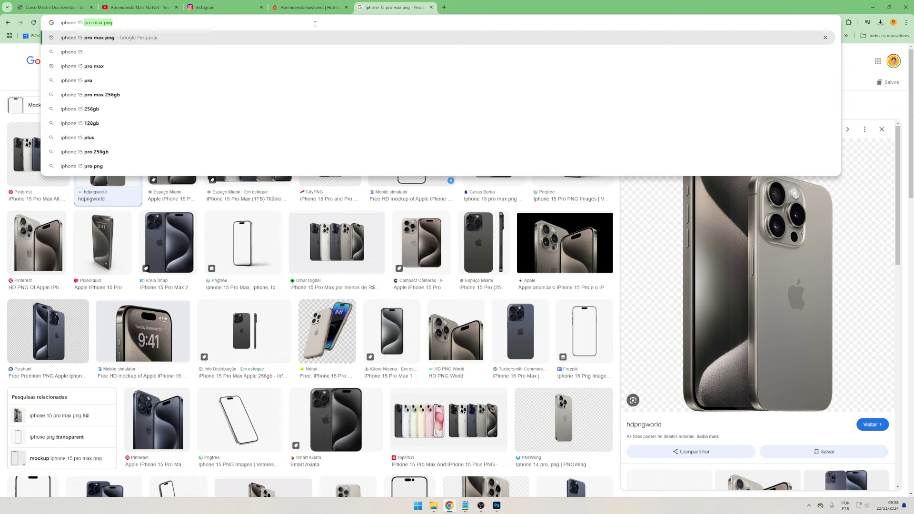
text(pro max preço)
key(Return)
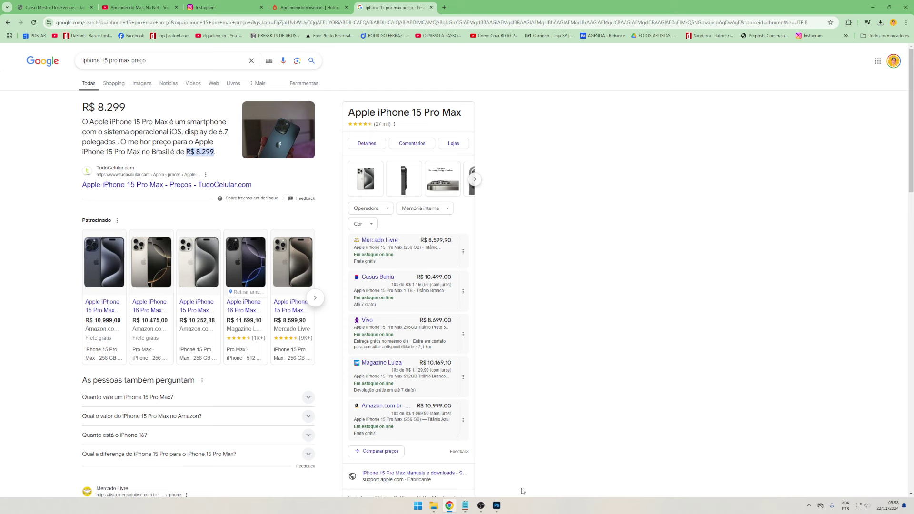
click(497, 506)
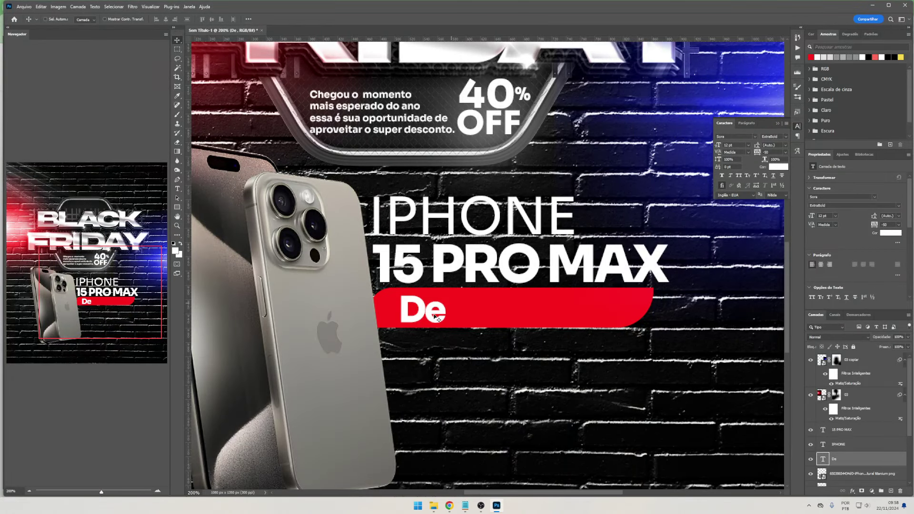
Add a '10.500,00' price text layer and place it right after De
click(458, 309)
text(10)
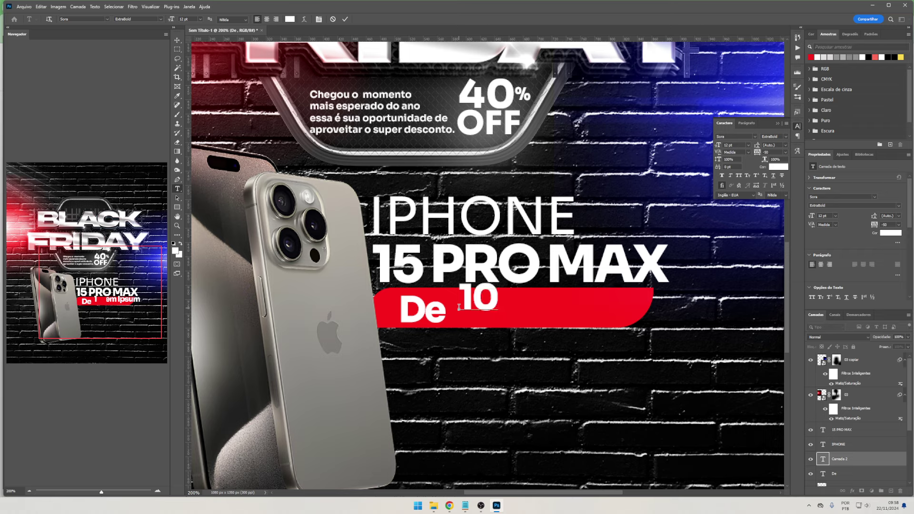
key(ctrl+a)
text(1)
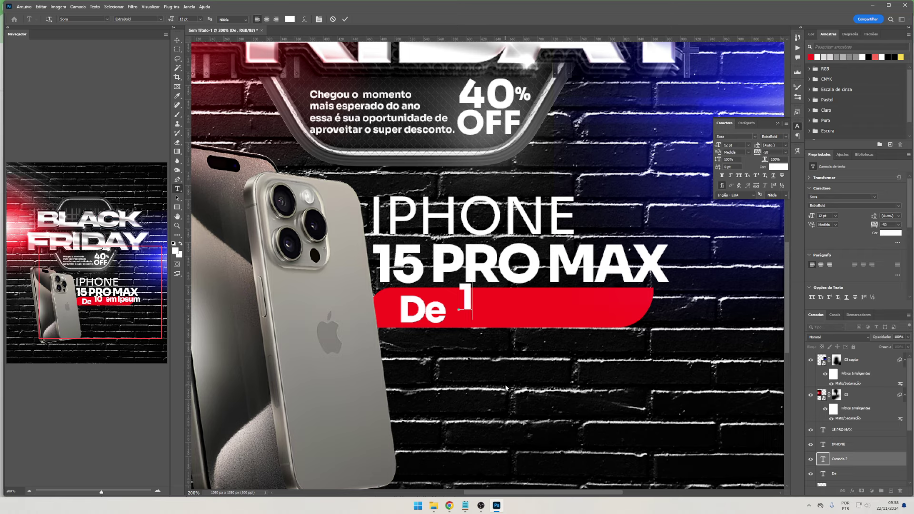
text(0.)
key(BackSpace)
text(0.500)
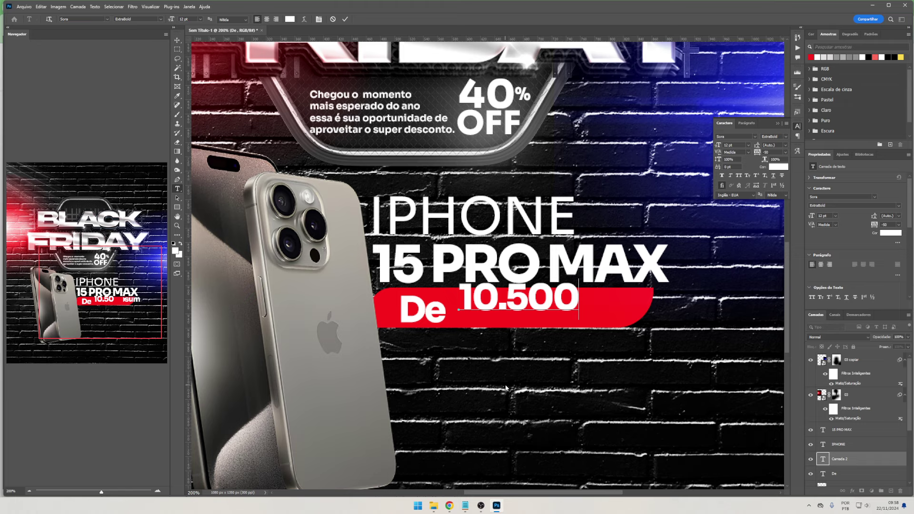
text(,00)
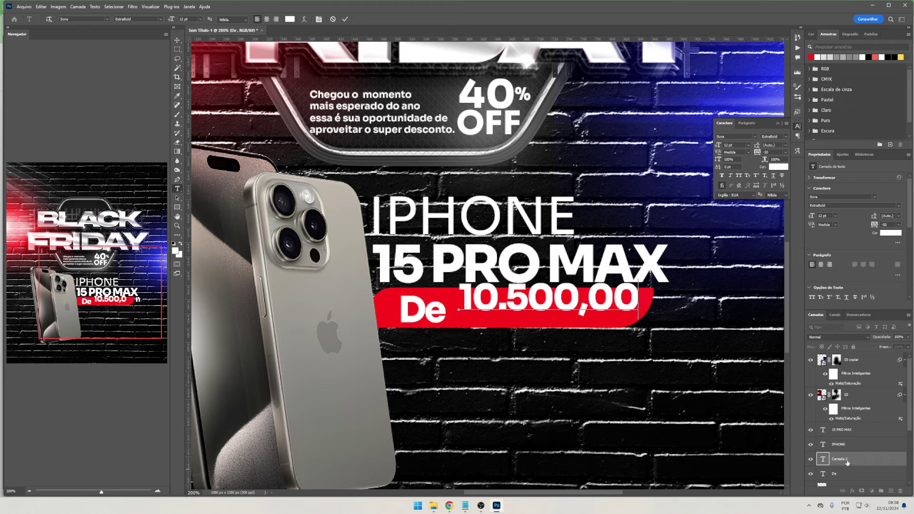
key(ctrl+Return)
key(v)
drag(518, 408, 507, 421)
Check the iPhone price in Chrome and return to the poster
click(450, 506)
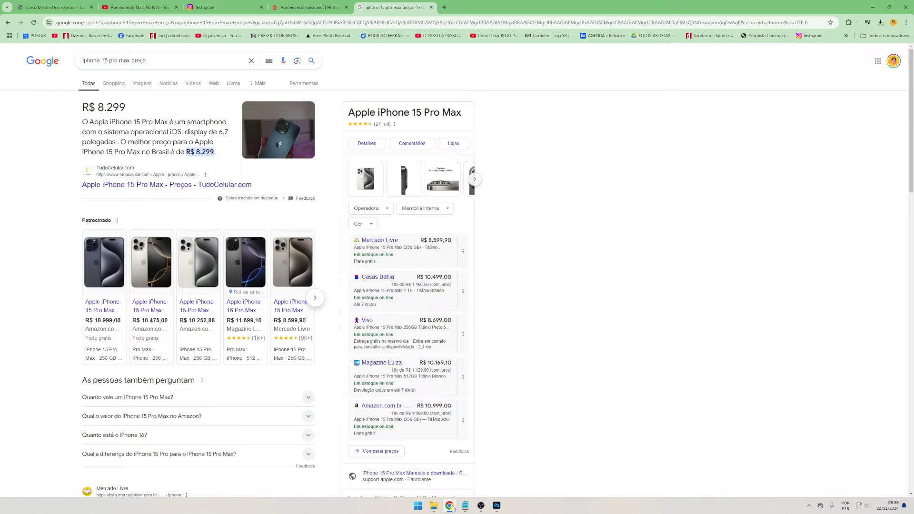
click(450, 506)
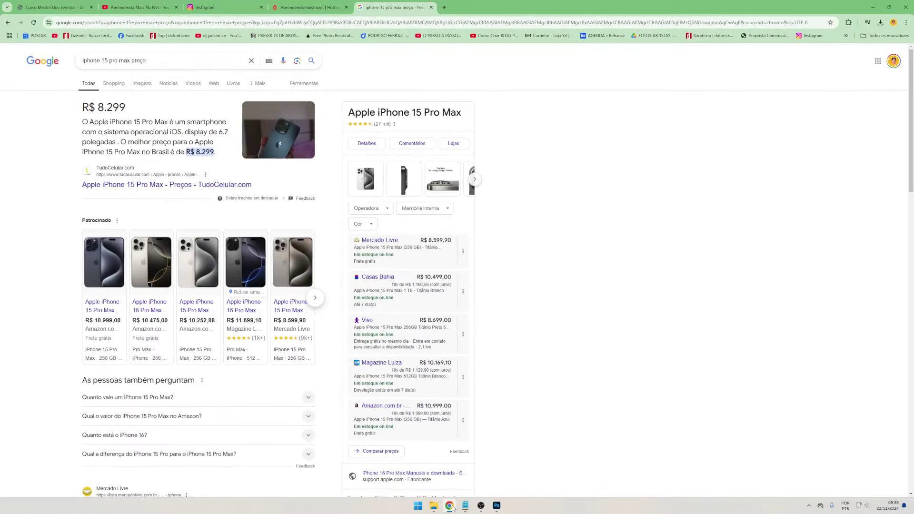
click(450, 506)
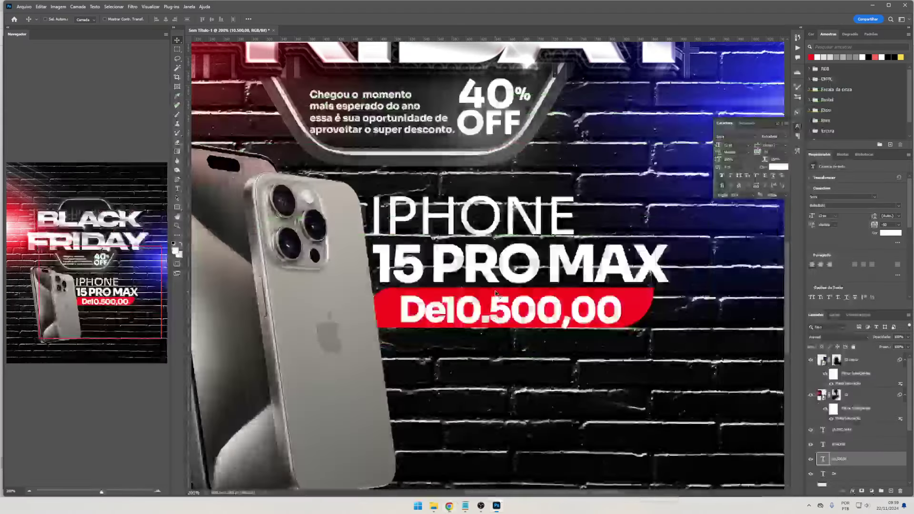
Scale De and the price down together to fit inside the red banner
shift+click(856, 474)
key(ctrl+t)
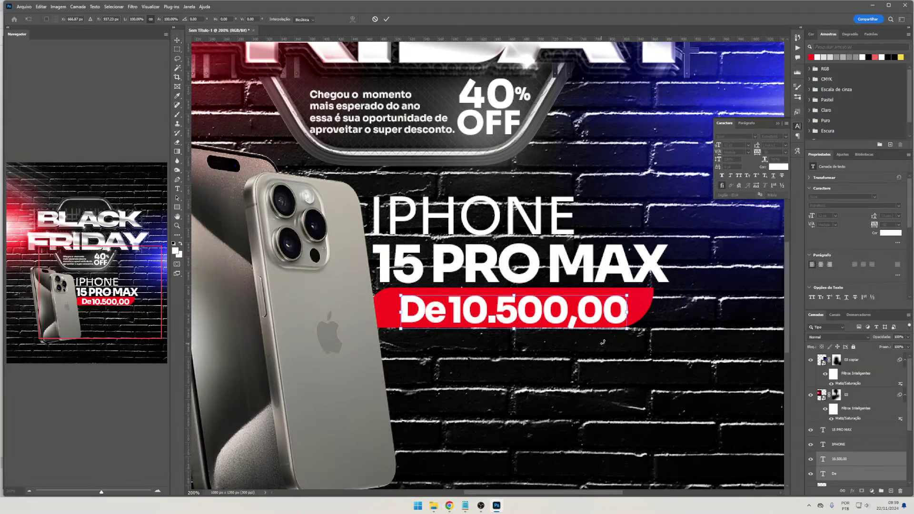
drag(623, 313, 531, 300)
drag(452, 317, 463, 307)
key(Return)
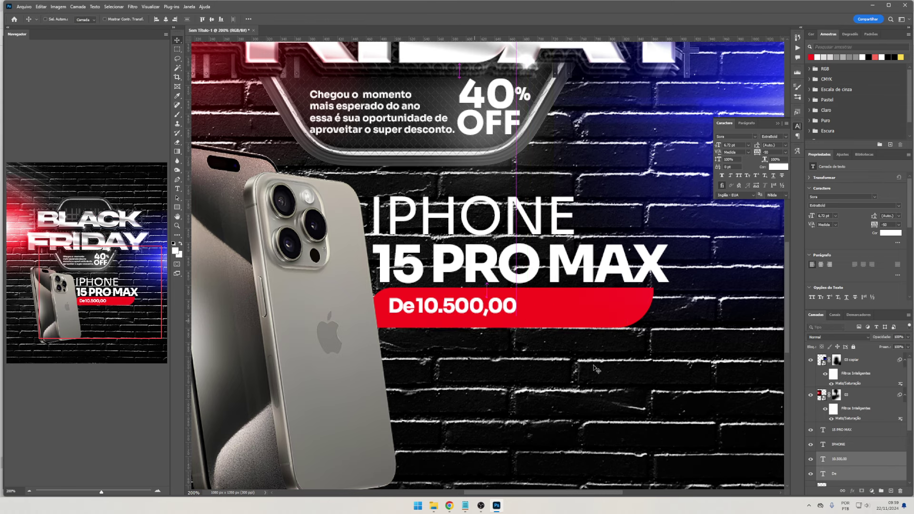
Set De to Light font weight and nudge the price line slightly left and down
click(856, 474)
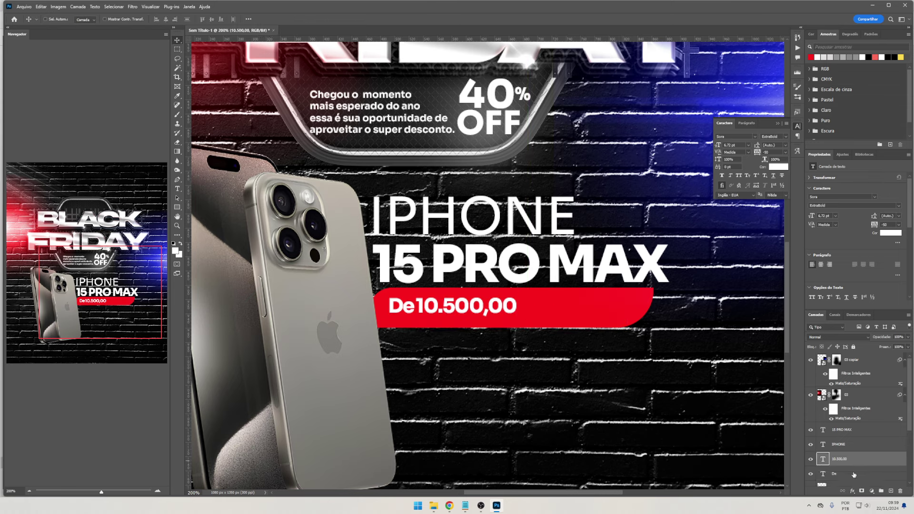
click(787, 146)
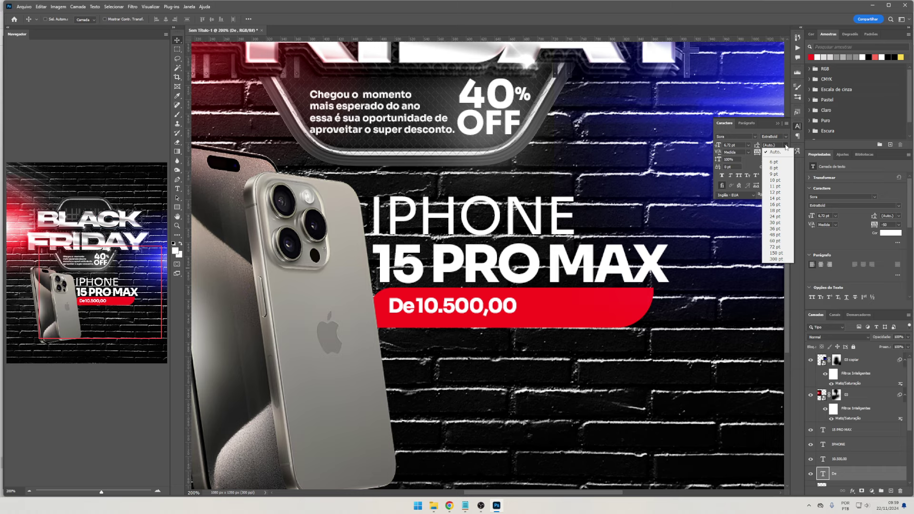
click(787, 138)
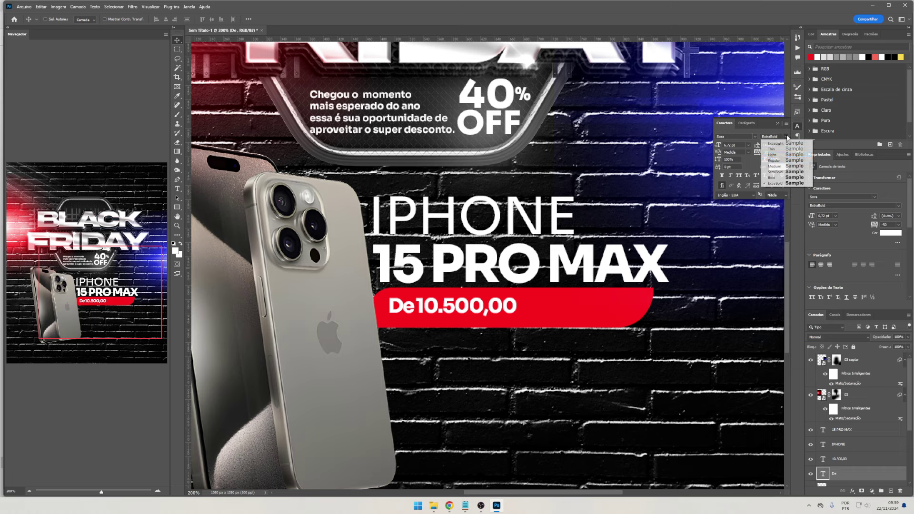
click(775, 153)
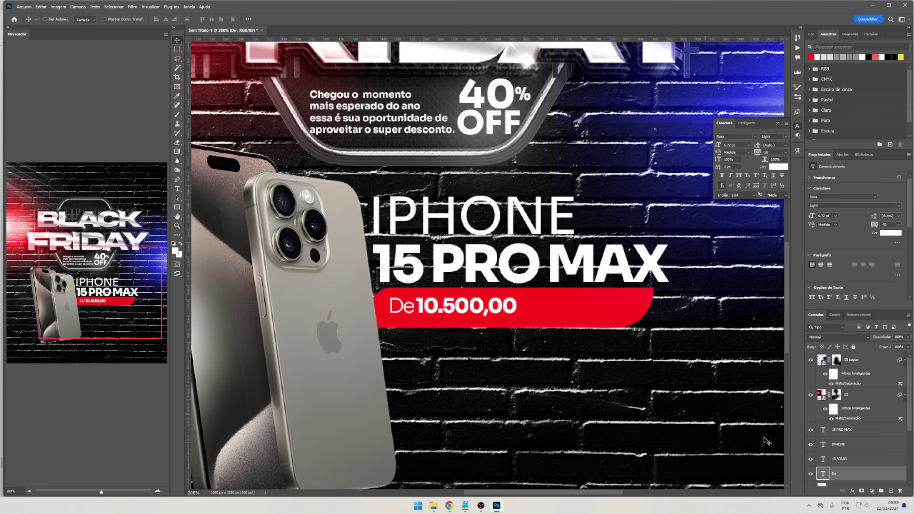
shift+click(844, 460)
drag(669, 374, 662, 376)
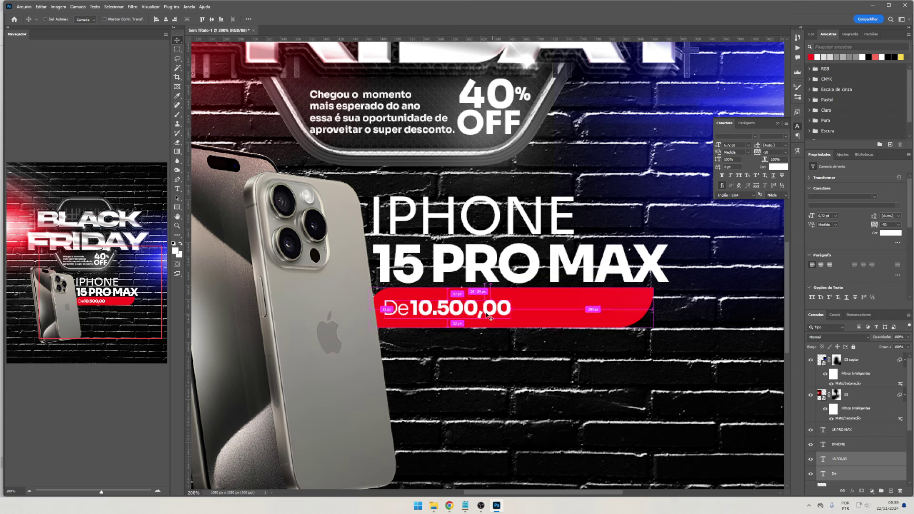
Copy the price line to the right and change the copy's 'De' to 'Por'
drag(413, 314, 548, 314)
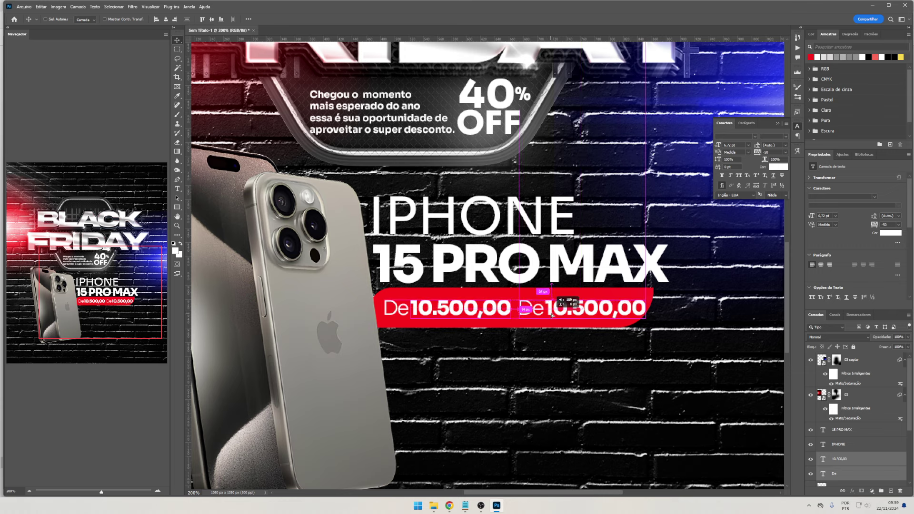
double_click(526, 309)
text(Por)
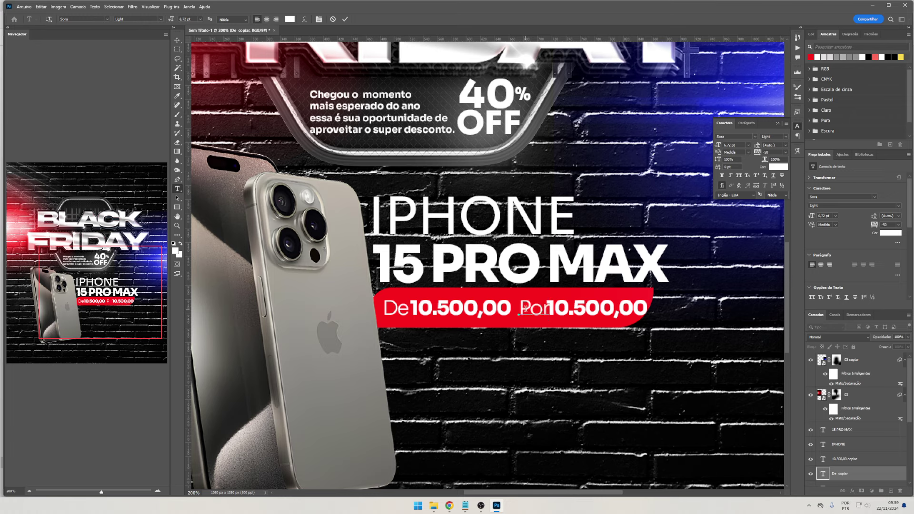
key(ctrl+Return)
key(v)
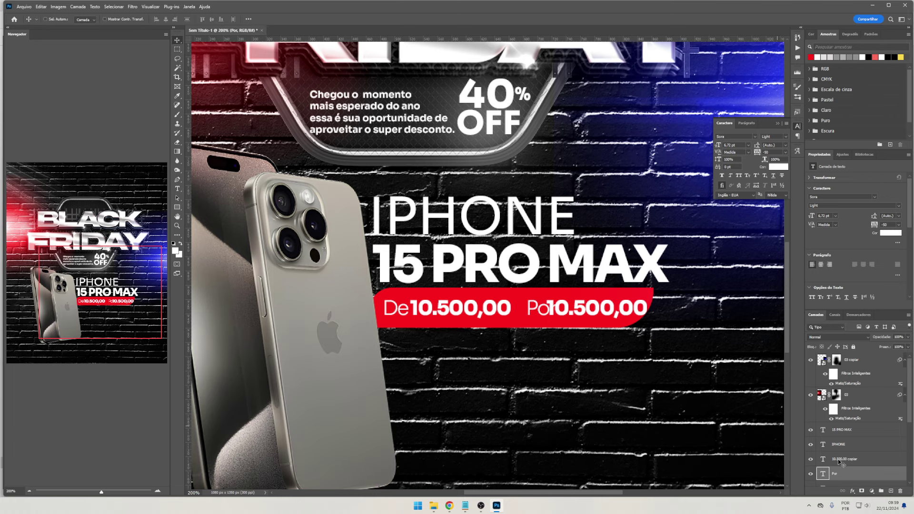
click(851, 461)
Try entering the sale price amount in the copy, checking the browser for the price
double_click(566, 309)
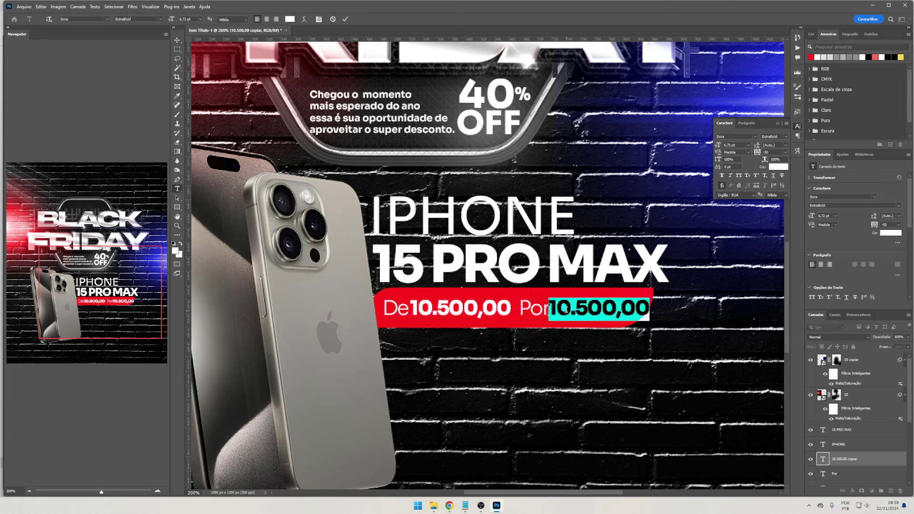
text(8)
text(4)
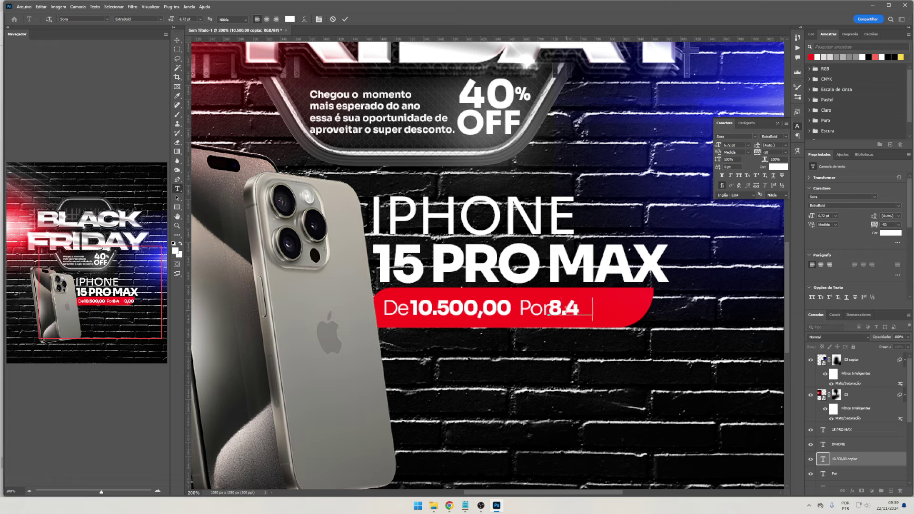
text(0)
key(BackSpace)
key(BackSpace)
key(BackSpace)
text(50)
key(BackSpace)
key(BackSpace)
key(BackSpace)
key(alt+Tab)
key(alt+Tab)
key(BackSpace)
click(411, 307)
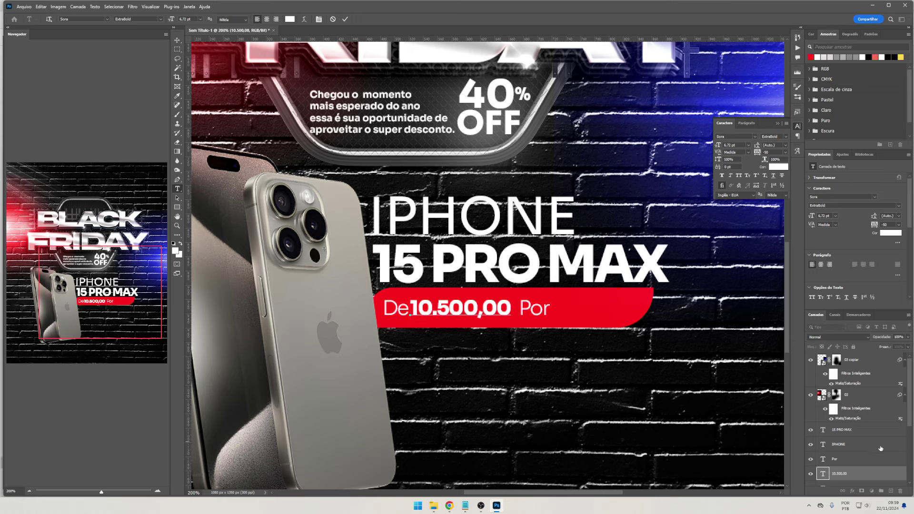
Delete the trial copied layers and undo back to the original price line
click(844, 435)
key(Delete)
key(ctrl+z)
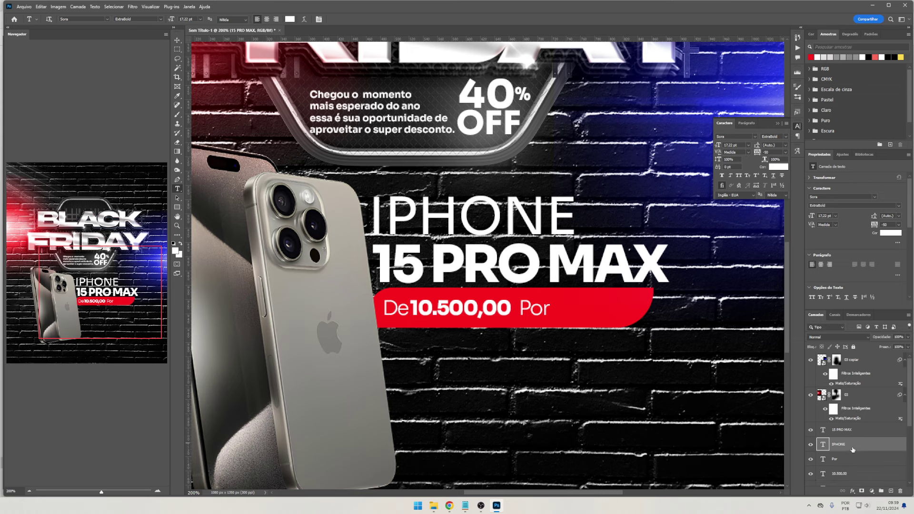
click(843, 444)
key(Delete)
click(850, 446)
key(Delete)
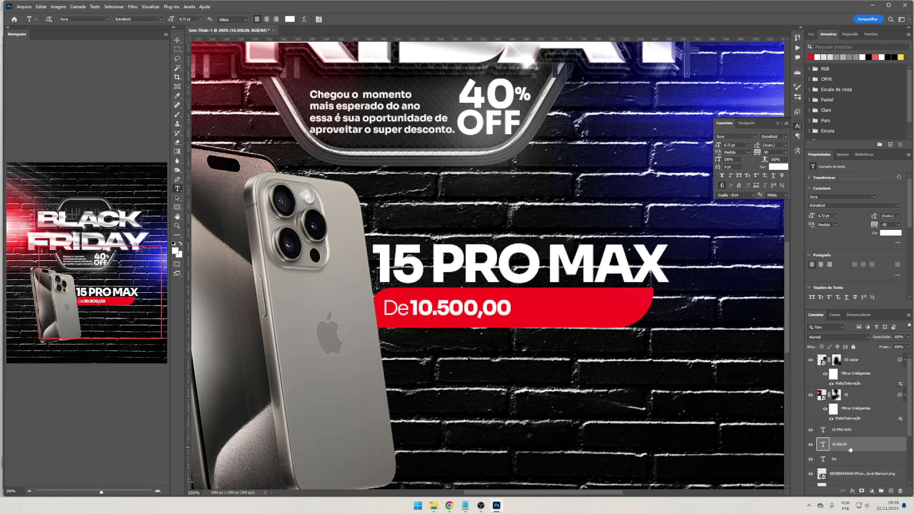
key(ctrl+z)
key(ctrl+z)
Fix the original price text to read 'De R$ 10.500,00'
click(458, 318)
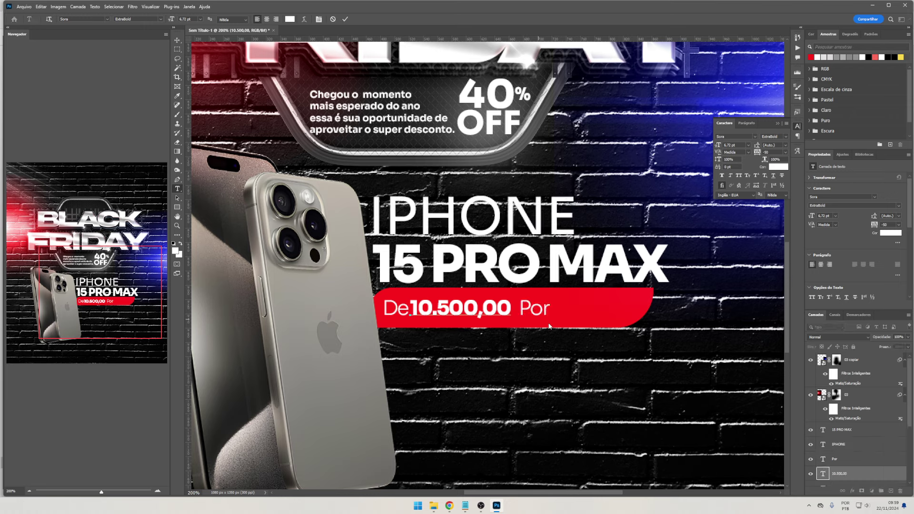
key(Delete)
click(414, 309)
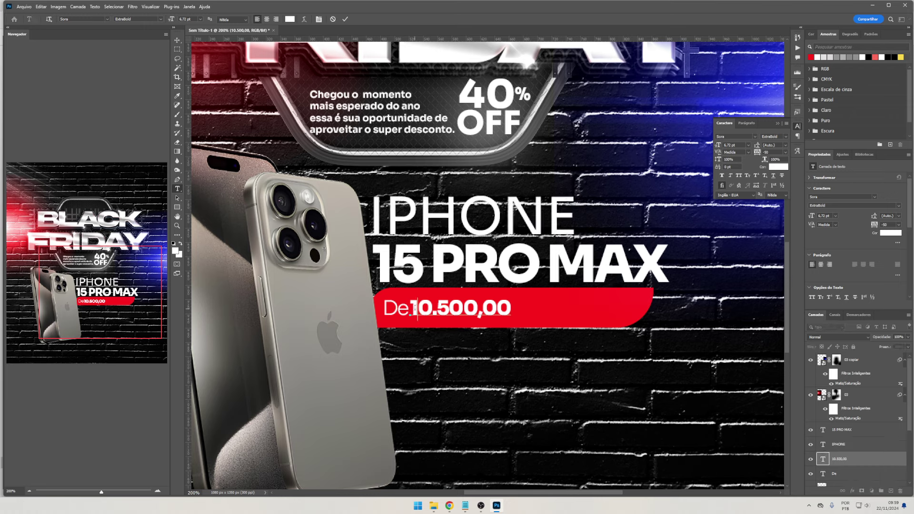
text(r4)
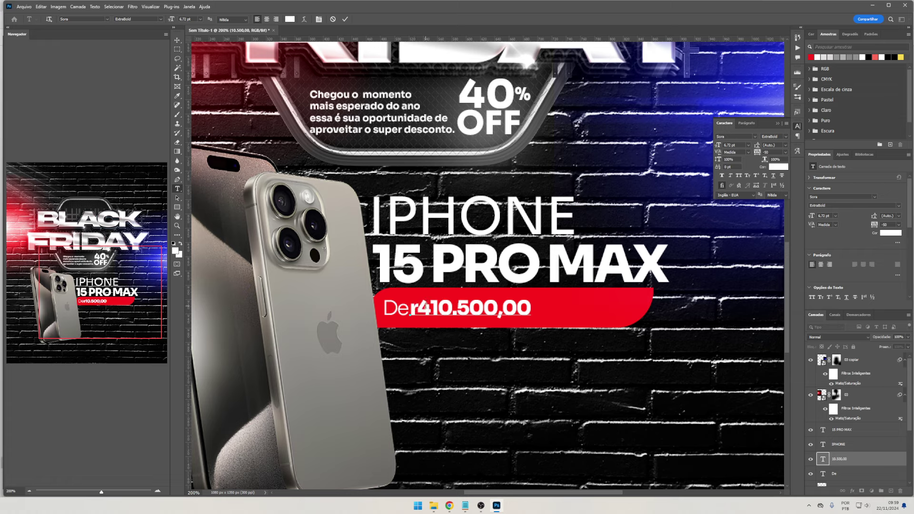
key(shift+Left)
key(shift+Left)
text(r)
key(BackSpace)
text(R)
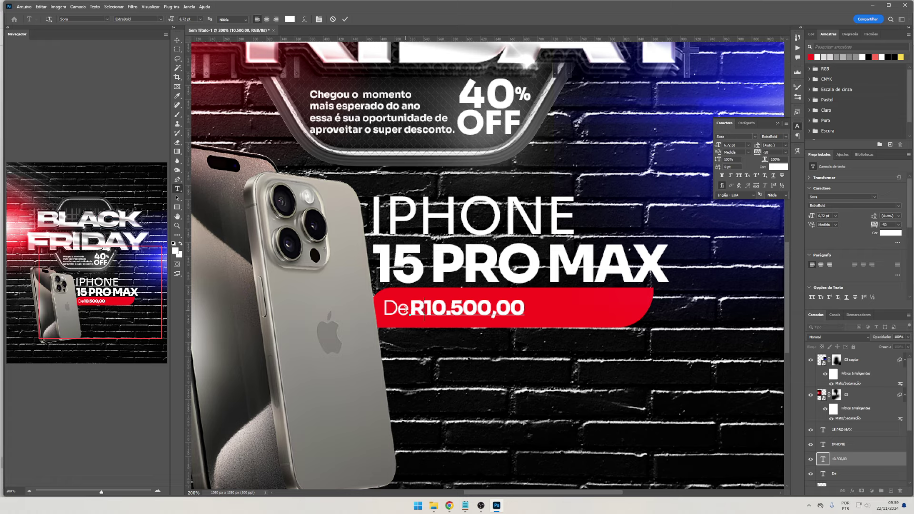
text($)
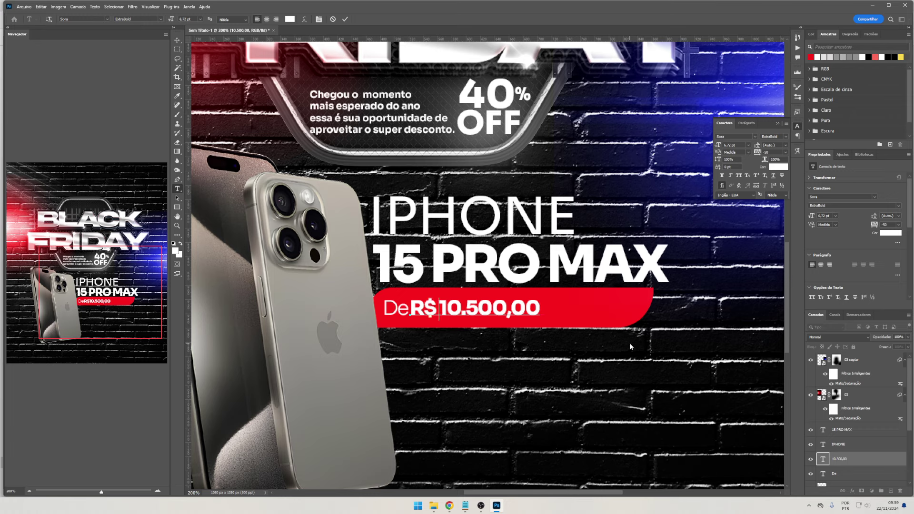
key(ctrl+Return)
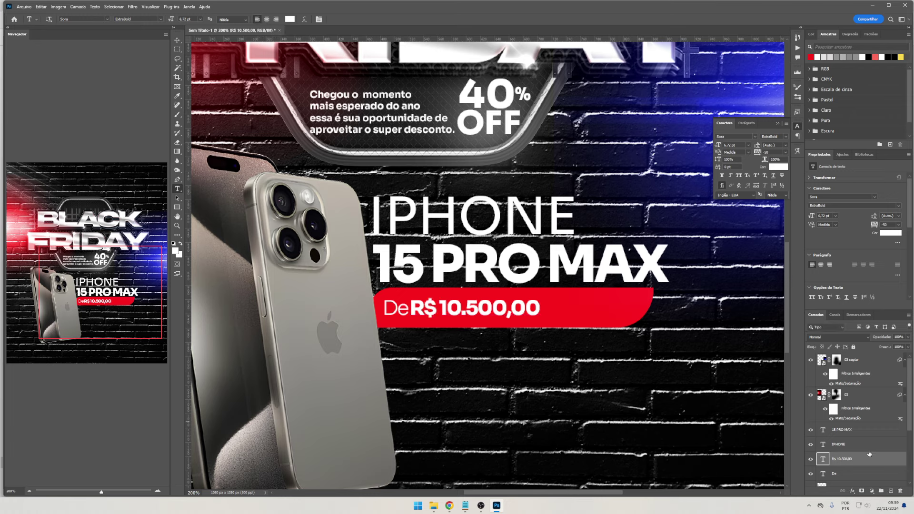
Reposition the 'De' label and price inside the red bar and group them
shift+click(847, 474)
key(ctrl+t)
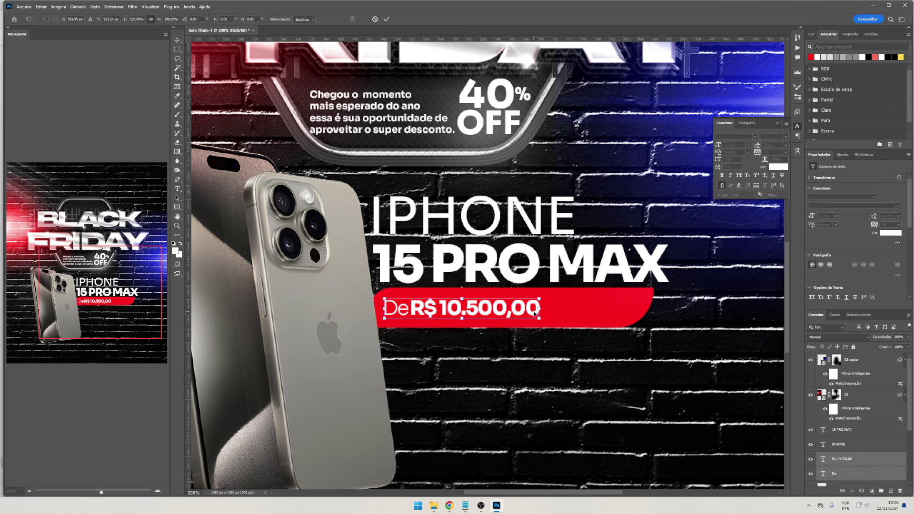
drag(538, 313, 517, 311)
key(Return)
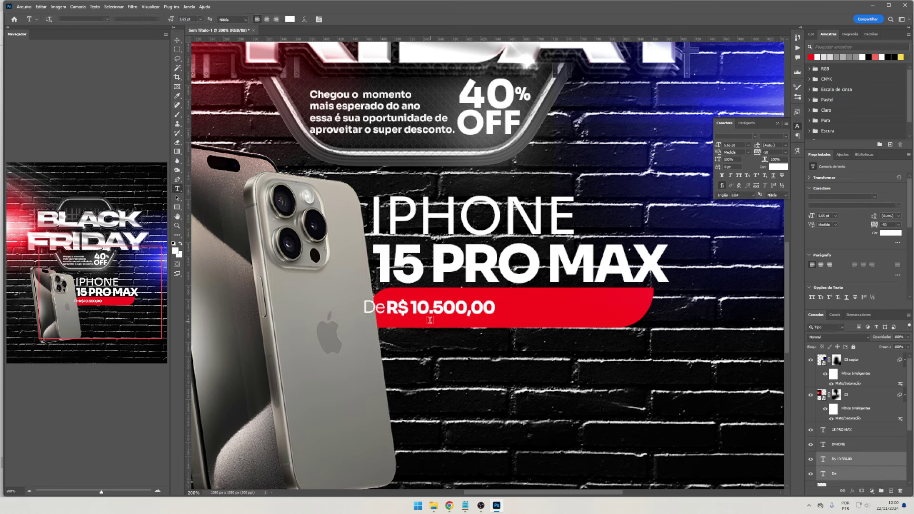
drag(454, 309, 475, 309)
click(846, 462)
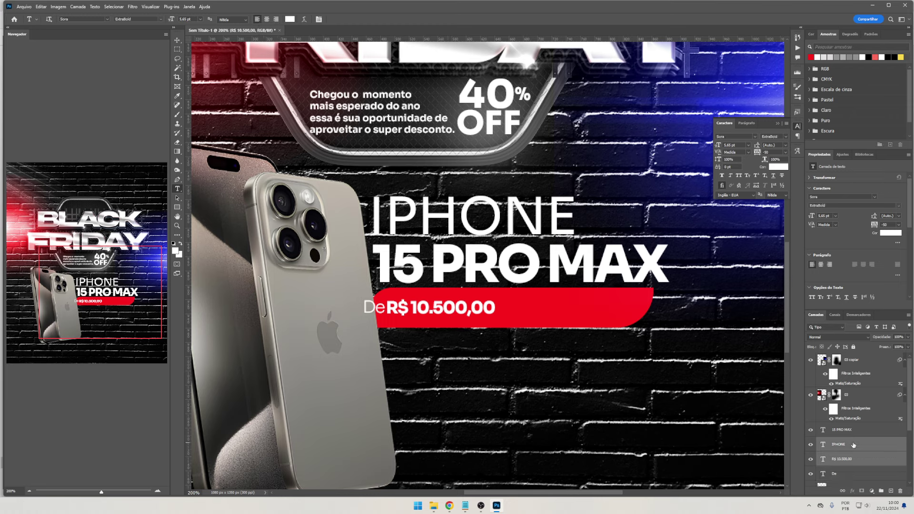
shift+click(848, 474)
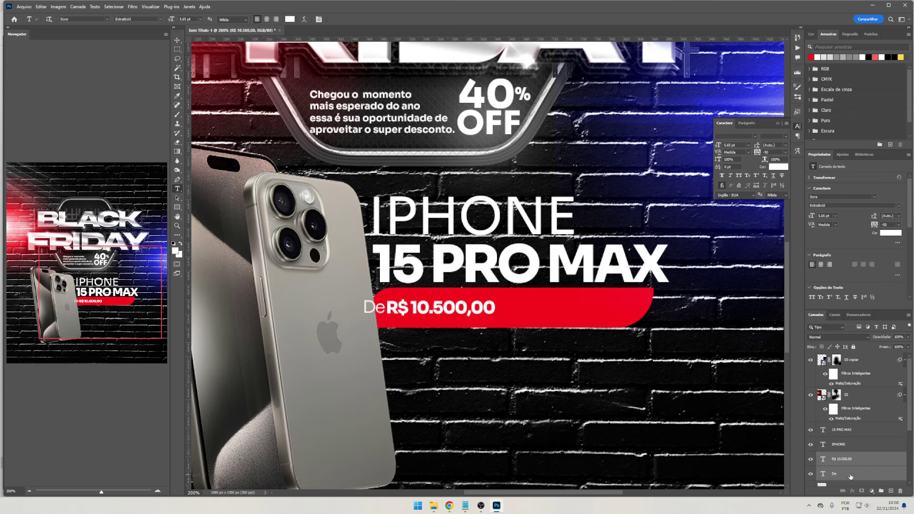
key(v)
drag(517, 341, 533, 343)
key(ctrl+g)
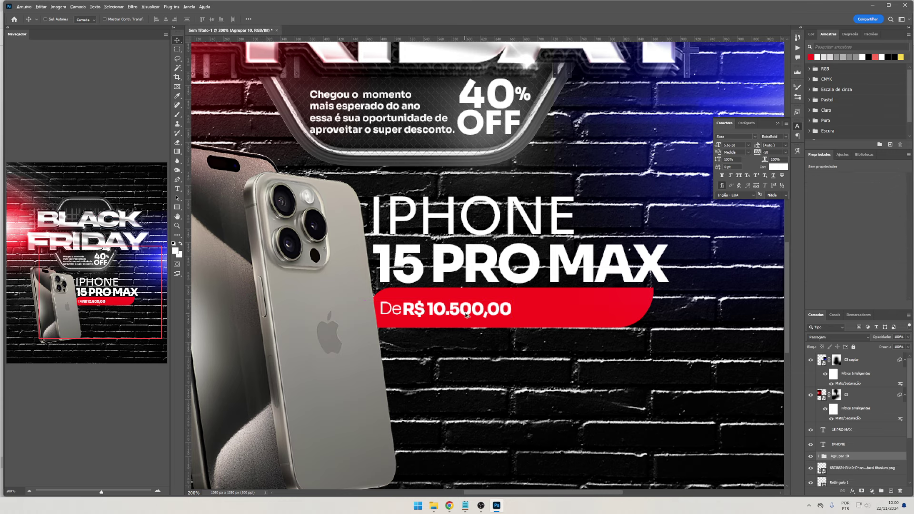
Duplicate the price group to the right as 'Por R$ 8.300,00' and nudge it into place
alt+drag(466, 315, 606, 316)
key(t)
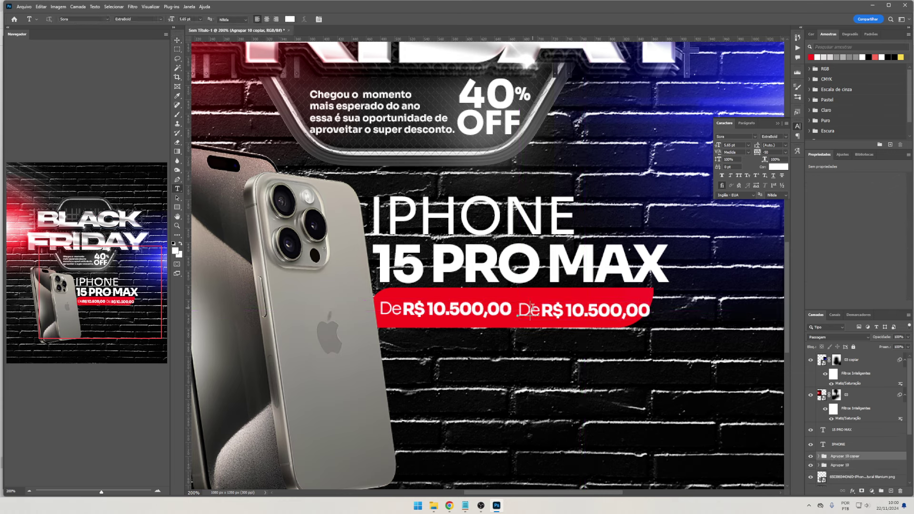
double_click(530, 311)
text(Por)
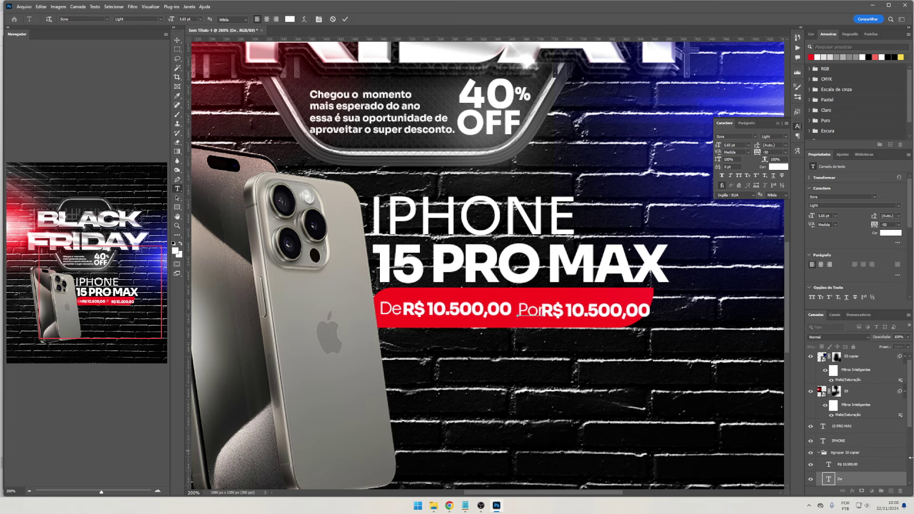
mouse_move(583, 314)
mouse_down()
mouse_move(566, 313)
mouse_move(616, 316)
mouse_up()
text(8.)
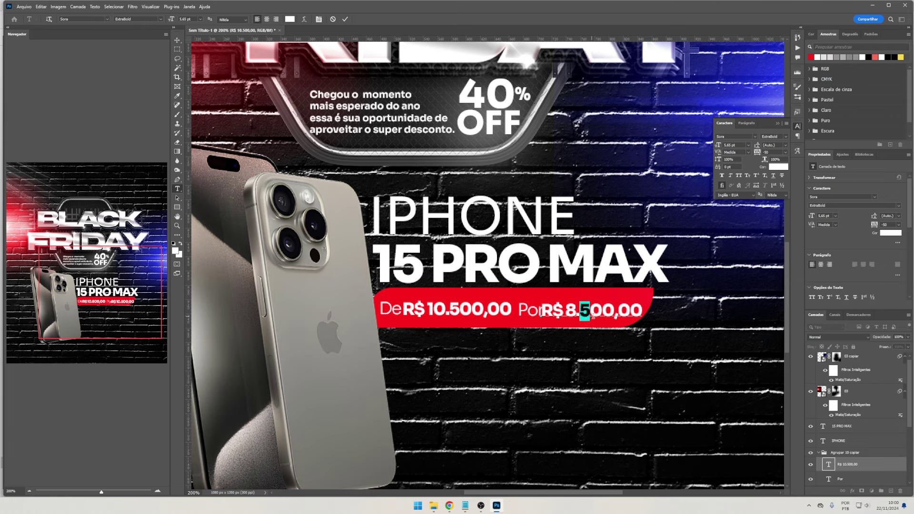
text(300)
click(821, 467)
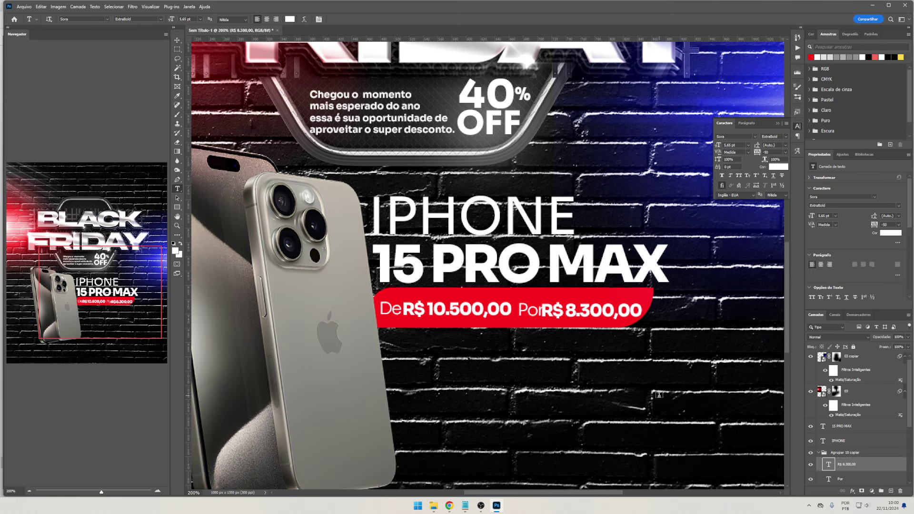
key(v)
key(Right)
key(Right)
key(Right)
key(Right)
key(Right)
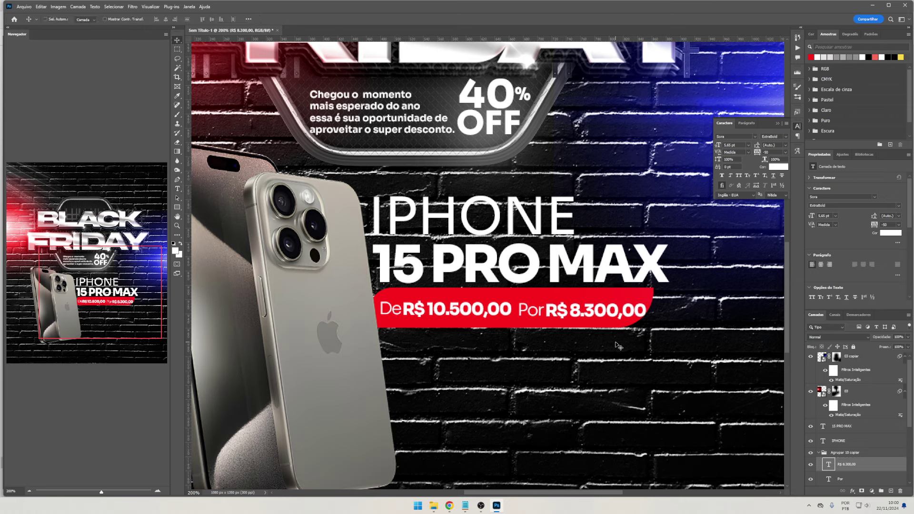
key(Right)
key(Right)
key(Right)
key(Right)
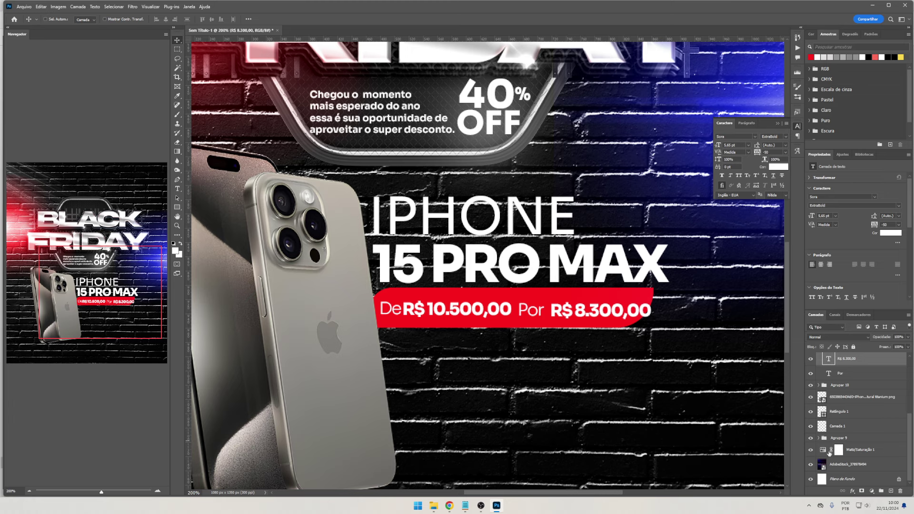
Stretch the red price bar rightward to cover both prices
click(851, 412)
drag(667, 329, 698, 330)
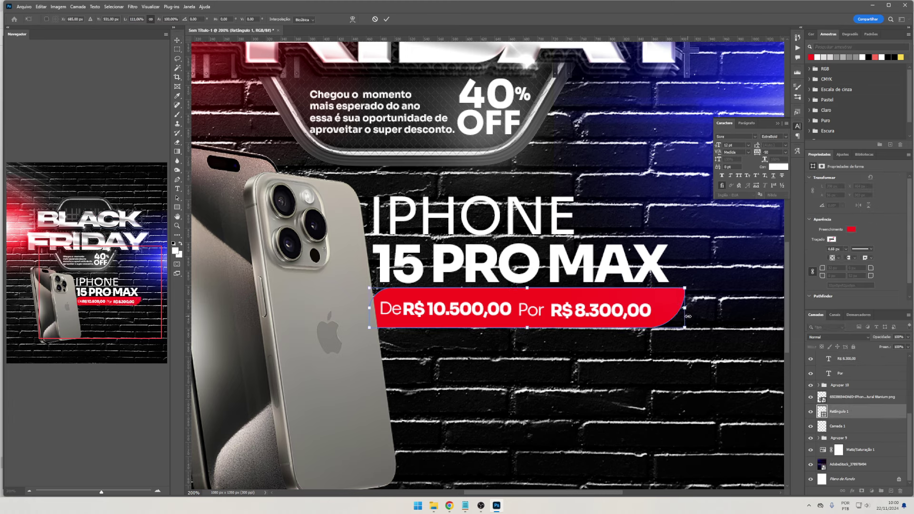
scroll(843, 414, up, 2)
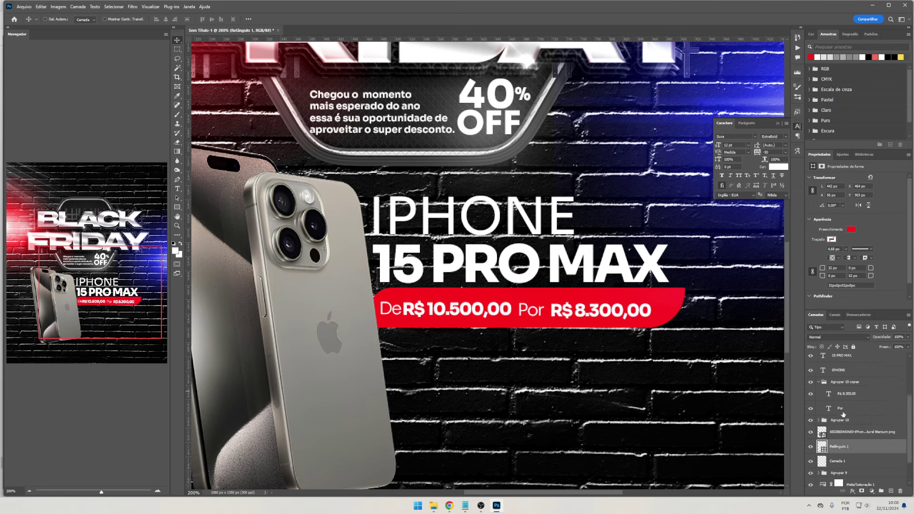
Collapse the copied price group and move the red bar above the phone image
click(818, 383)
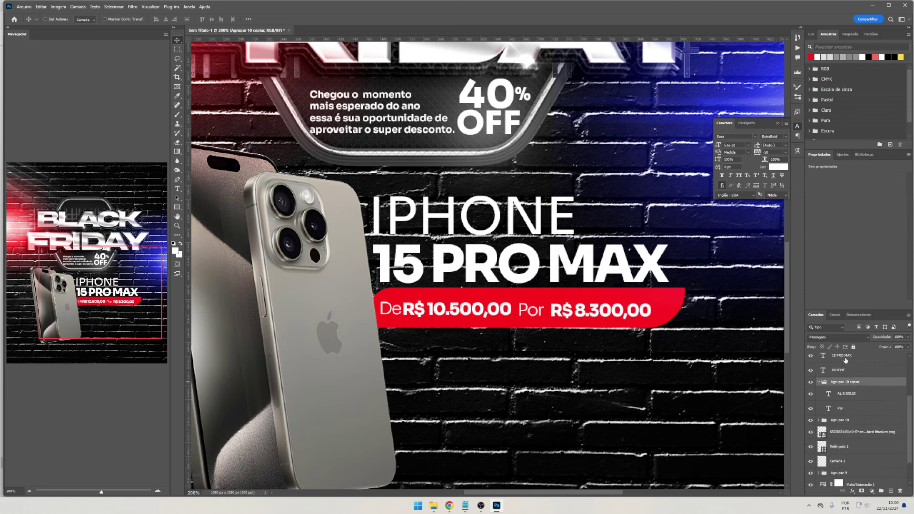
click(819, 383)
shift+click(842, 356)
drag(697, 344, 697, 352)
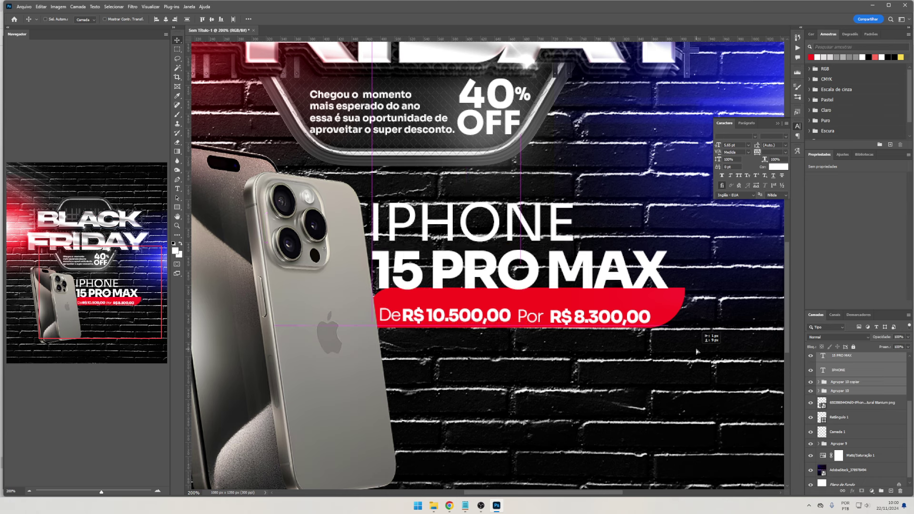
key(ctrl+z)
drag(839, 421, 843, 405)
shift+click(833, 397)
Type the line 'Em até 12x no cartão' below the price bar
scroll(458, 328, down, 2)
key(t)
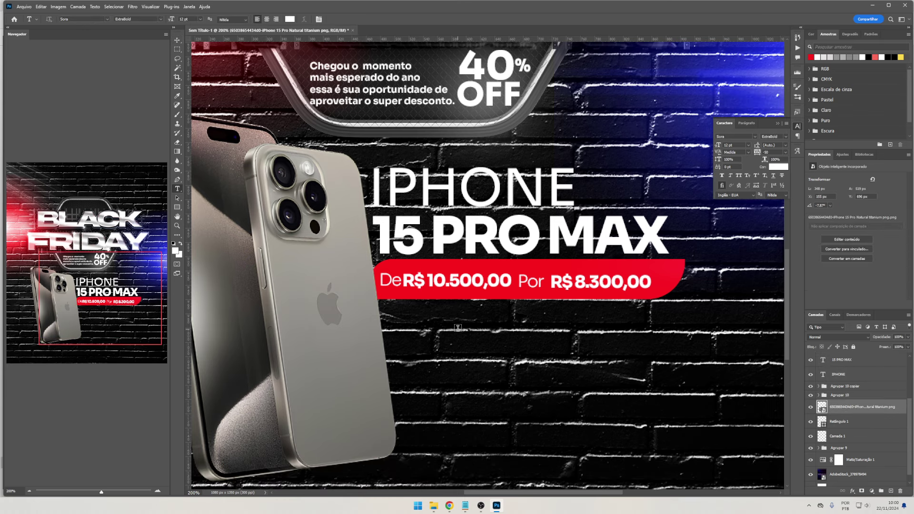
click(458, 327)
text(eMa)
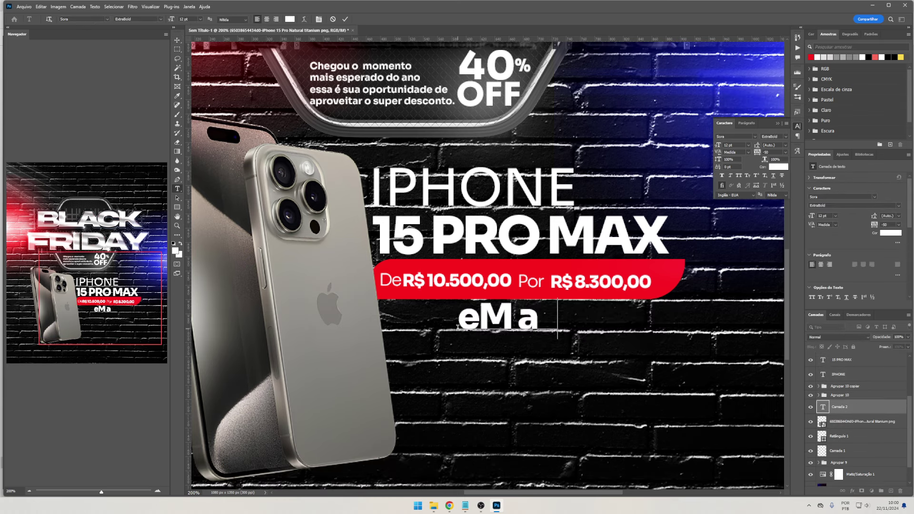
text(T)
key(BackSpace)
key(BackSpace)
key(BackSpace)
text(Em Atp)
key(BackSpace)
key(BackSpace)
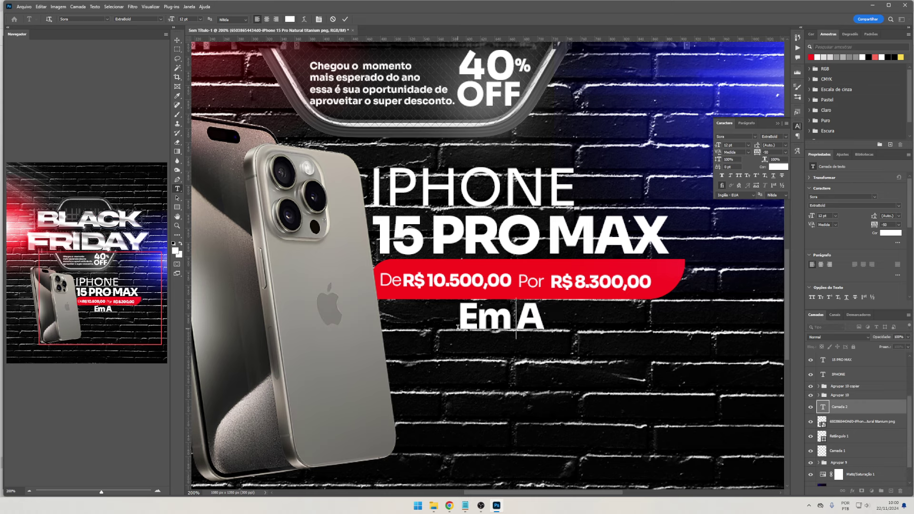
key(BackSpace)
text(até 1x no)
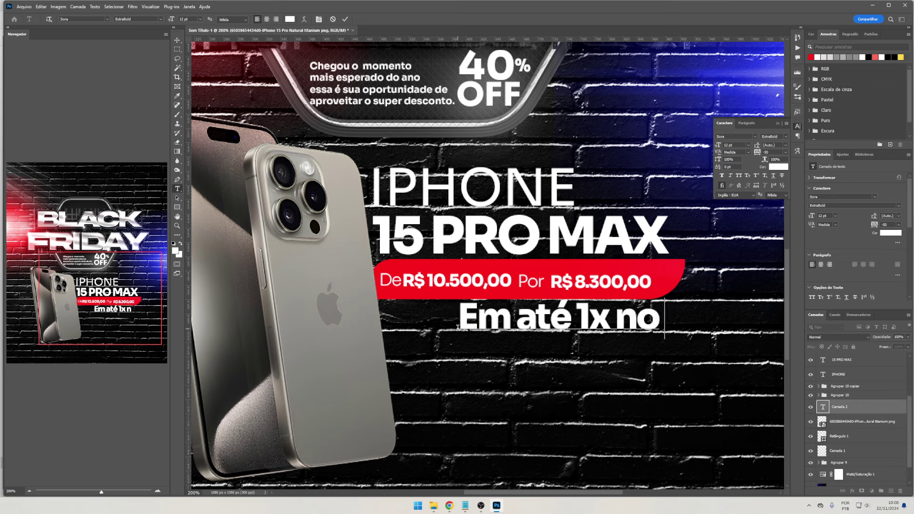
key(BackSpace)
key(BackSpace)
key(BackSpace)
key(BackSpace)
text(2)
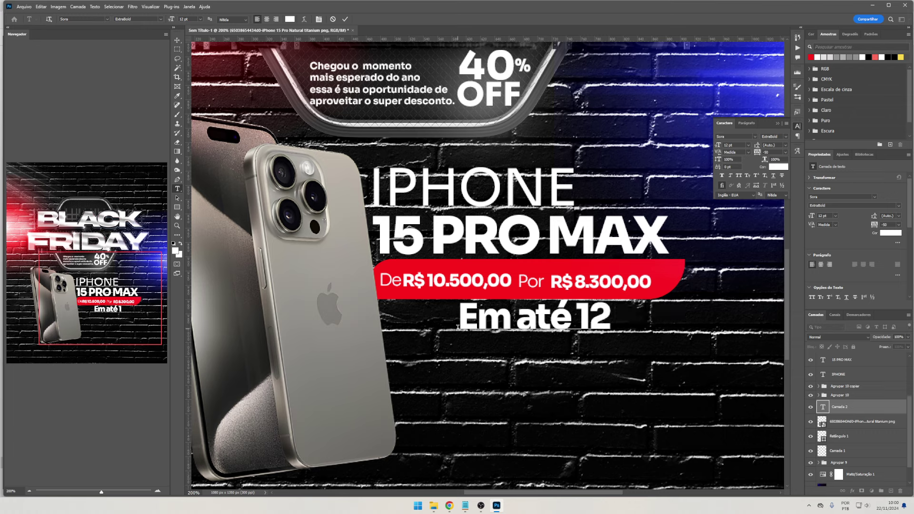
text(x cn)
key(BackSpace)
key(BackSpace)
text(no cartão)
key(ctrl+a)
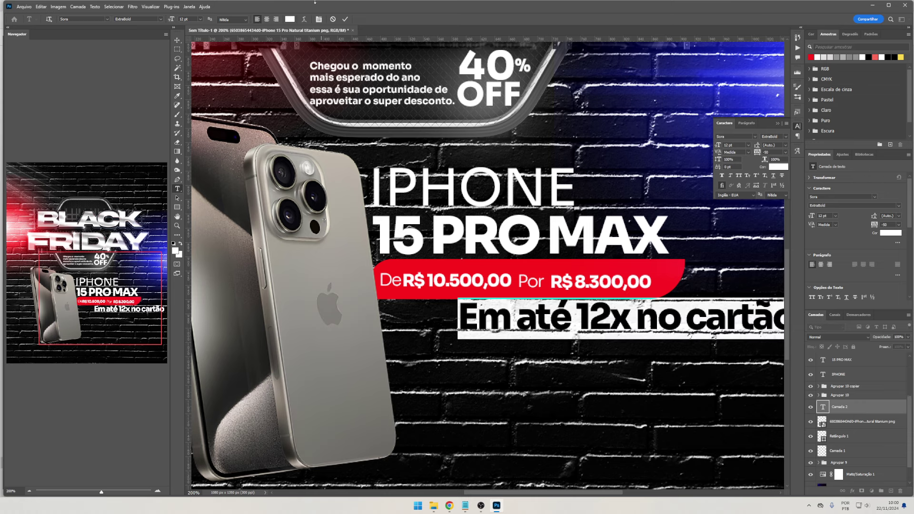
key(ctrl+Return)
Scale the installment text to about half size and position it just under the price bar
key(ctrl+t)
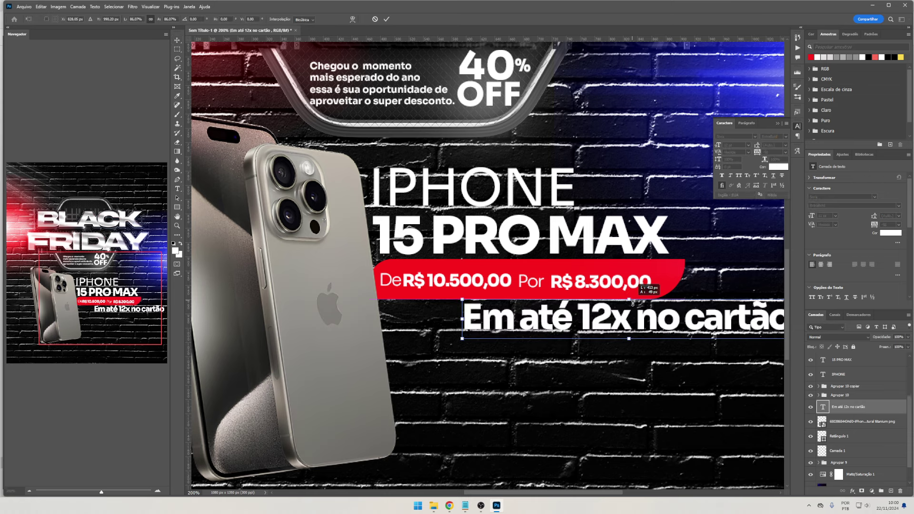
mouse_move(632, 296)
mouse_down()
mouse_move(635, 314)
mouse_move(445, 324)
mouse_up()
key(Return)
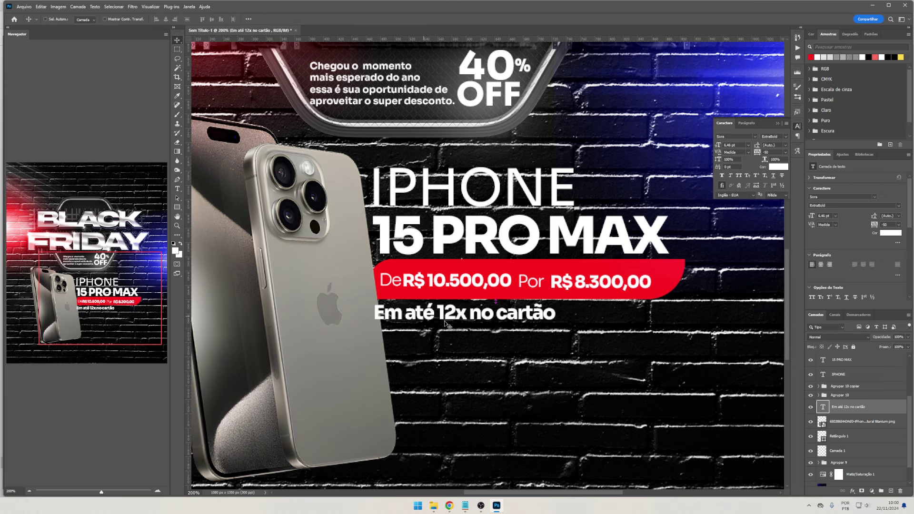
drag(555, 320, 544, 323)
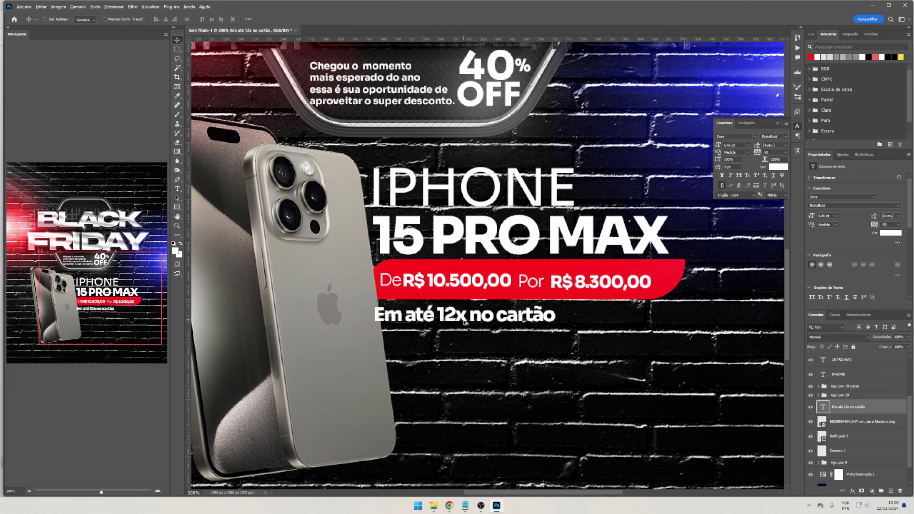
drag(465, 322, 467, 361)
double_click(503, 352)
text(sem jur)
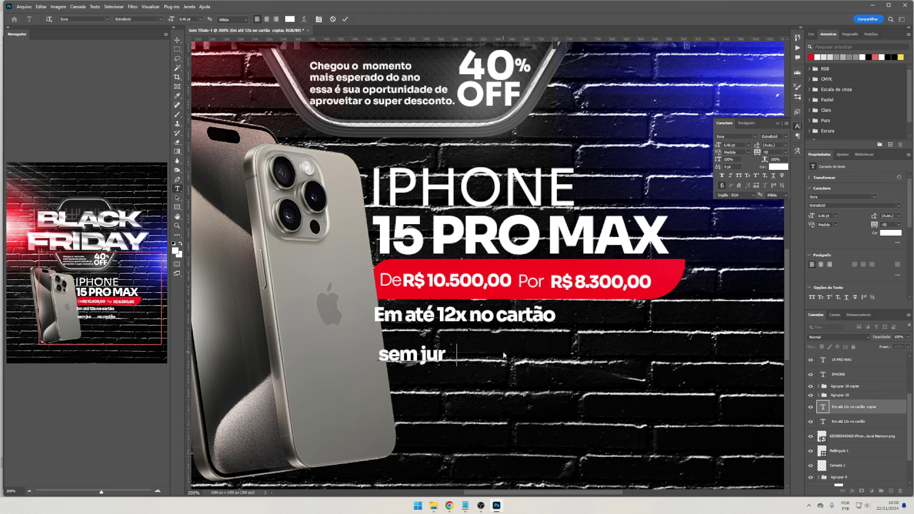
text(os.)
click(855, 402)
key(Delete)
Complete the line with 'sem juros.', set it to Regular weight, and nudge it into place
click(549, 318)
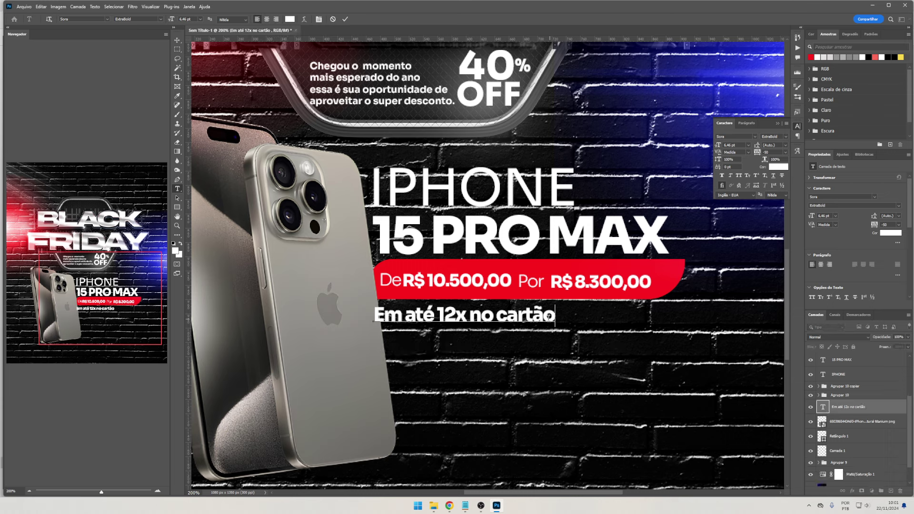
text( sem juros.)
key(ctrl+a)
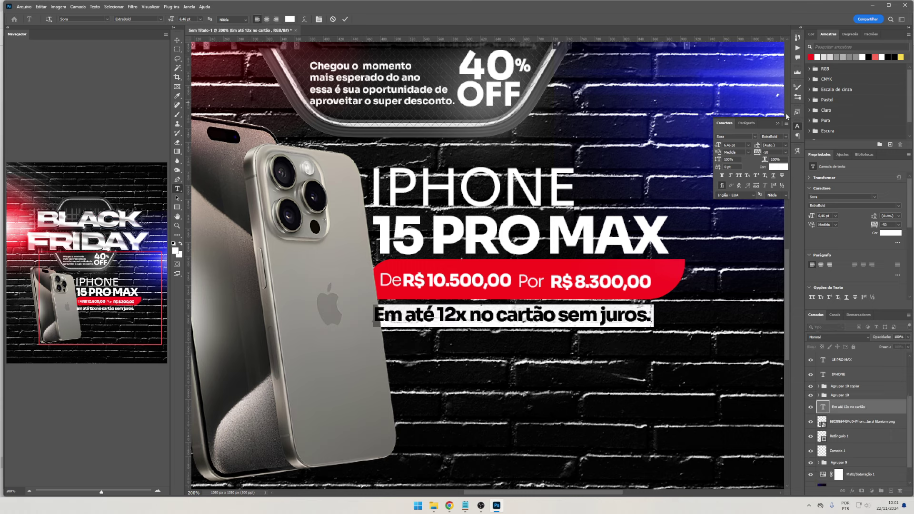
click(786, 137)
click(791, 161)
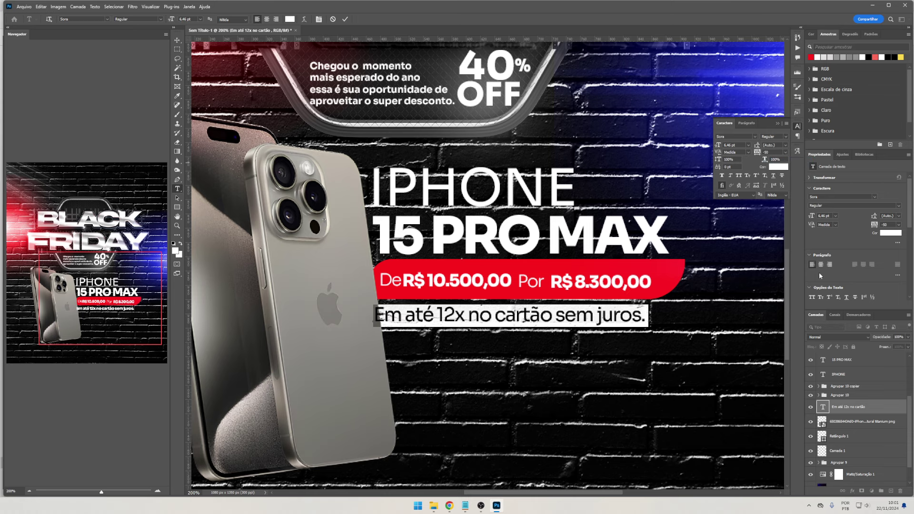
key(ctrl+Return)
key(v)
drag(492, 333, 495, 335)
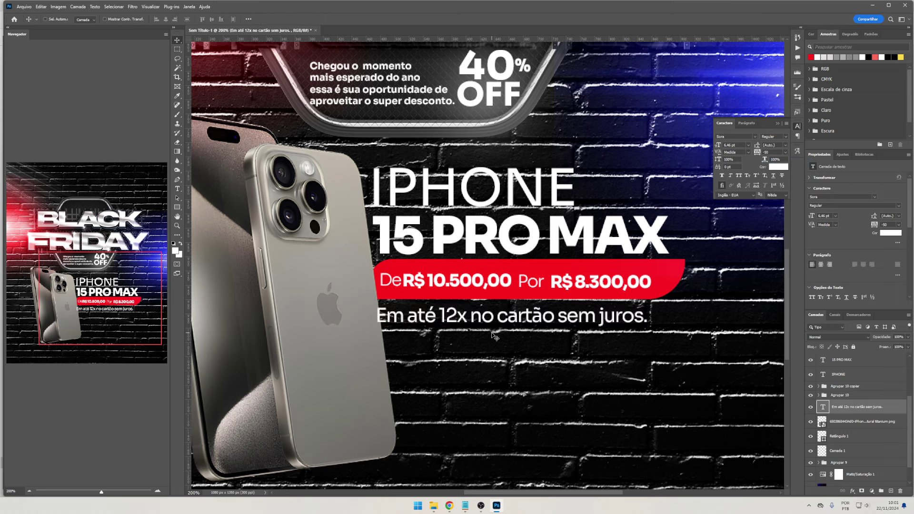
Nudge the installment line and the iPhone text block into their final positions
scroll(496, 335, down, 2)
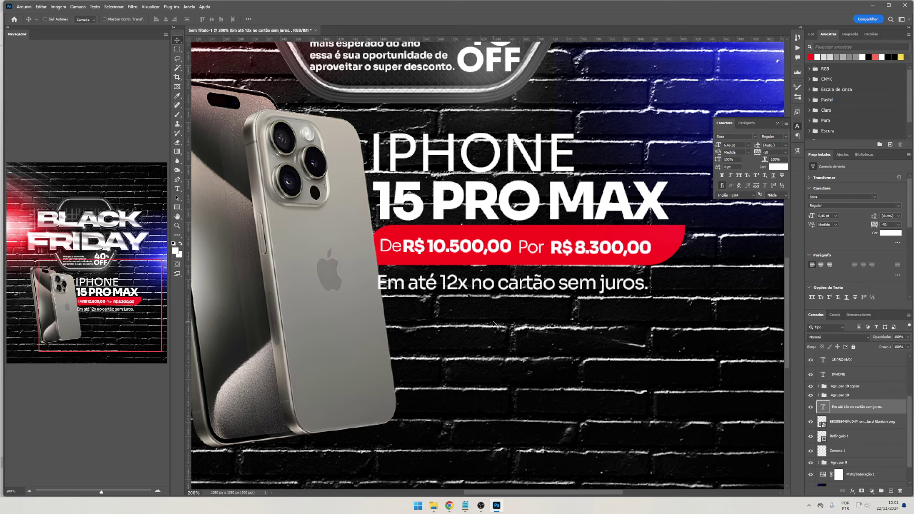
drag(494, 324, 576, 284)
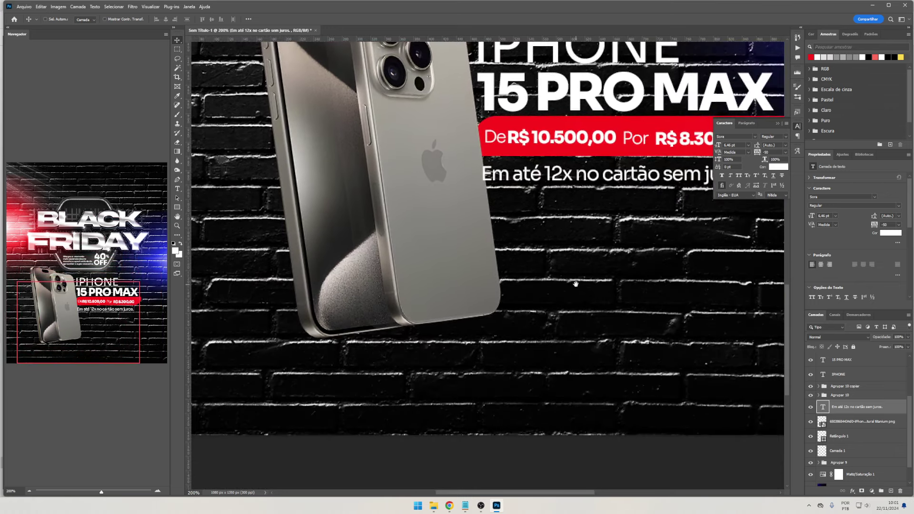
key(Left)
key(Left)
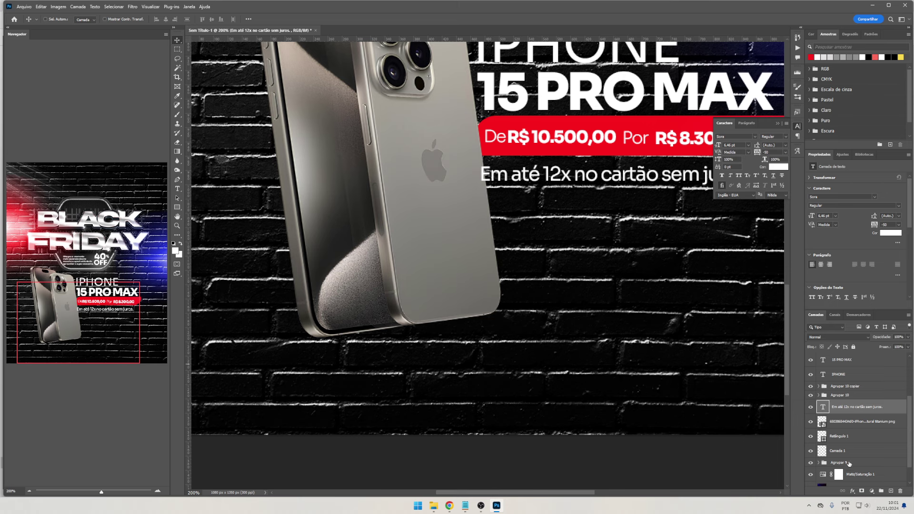
click(839, 436)
shift+click(839, 374)
drag(581, 267, 643, 351)
key(ctrl+z)
scroll(551, 360, up, 3)
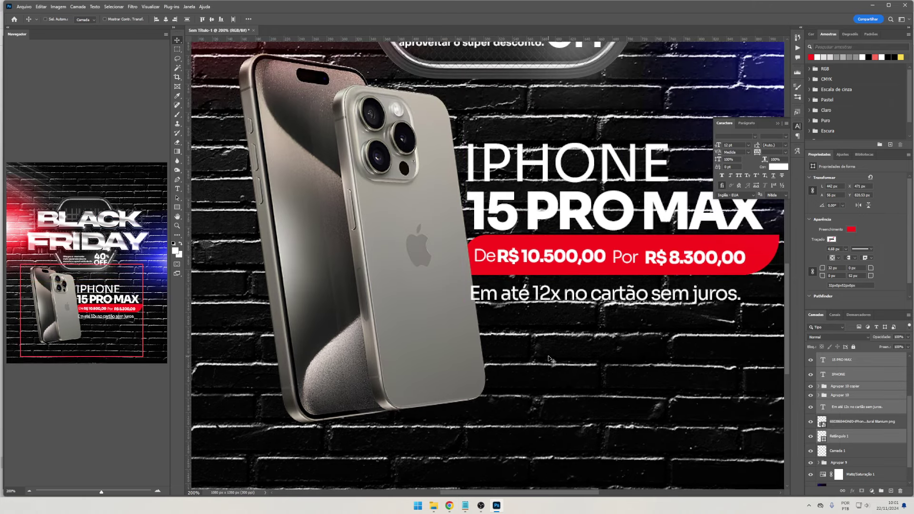
drag(555, 345, 559, 335)
scroll(515, 342, up, 2)
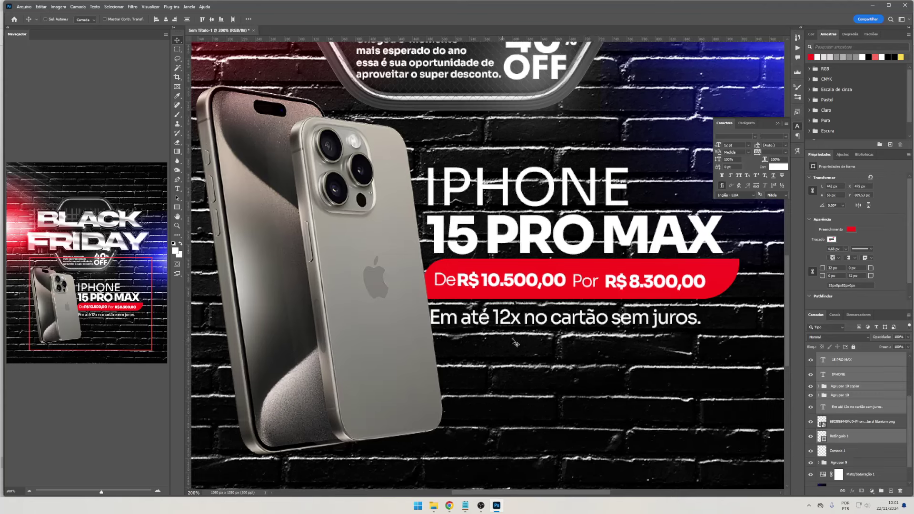
key(Left)
key(Left)
key(Left)
Group the title and price text layers together
key(ctrl+minus)
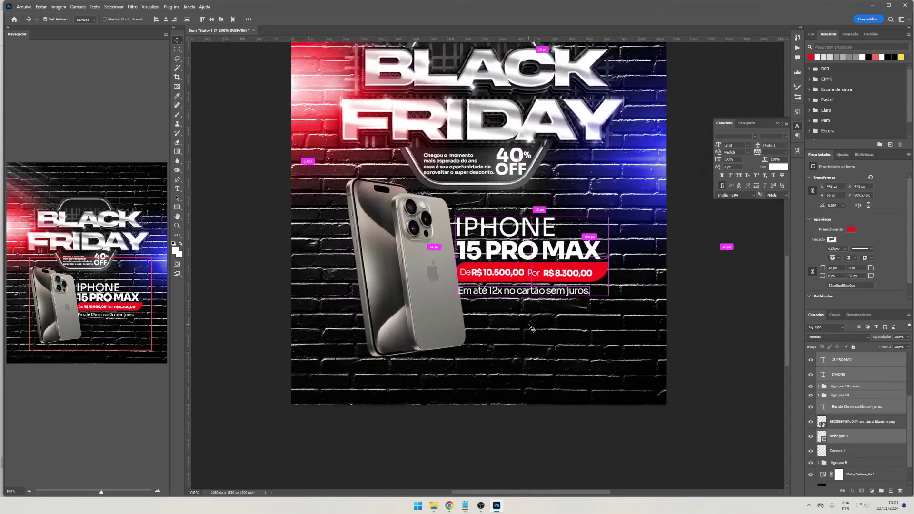
key(ctrl+minus)
key(ctrl+plus)
key(ctrl+g)
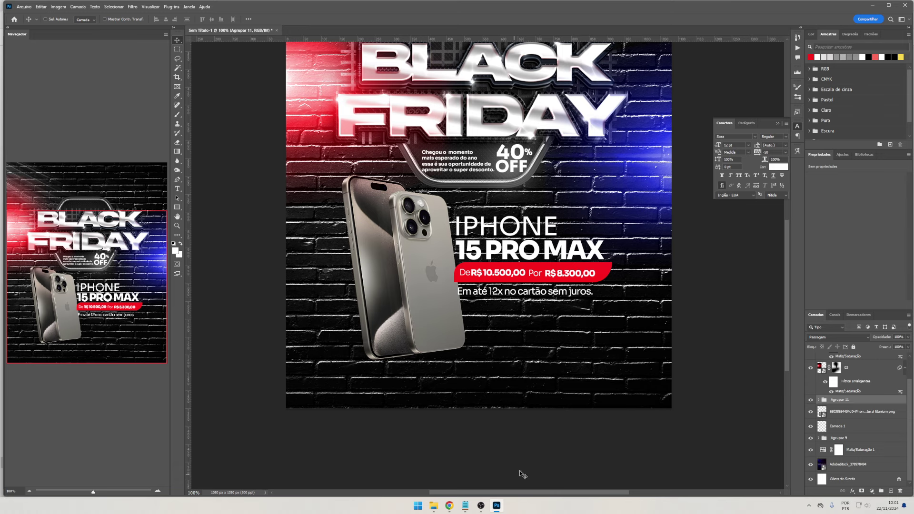
Darken the brick wall by dragging Hue/Saturation 1 Lightness to about -50
click(839, 452)
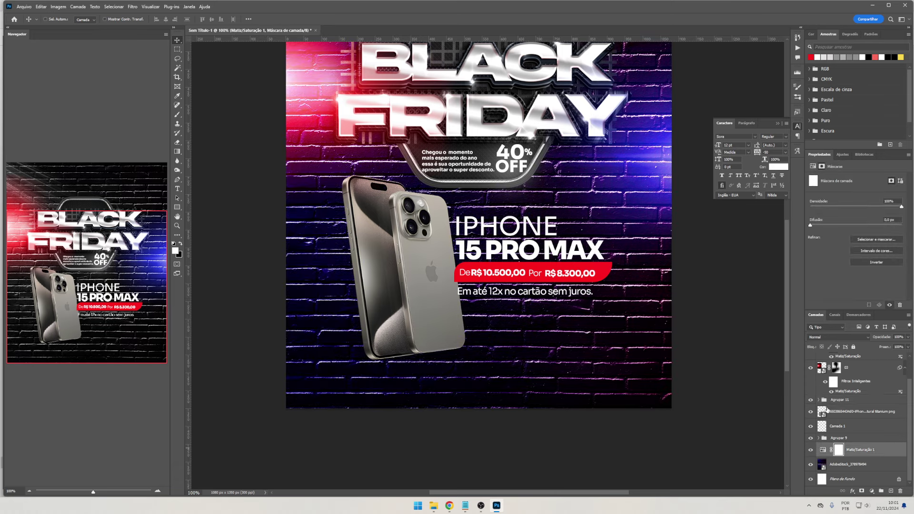
click(823, 450)
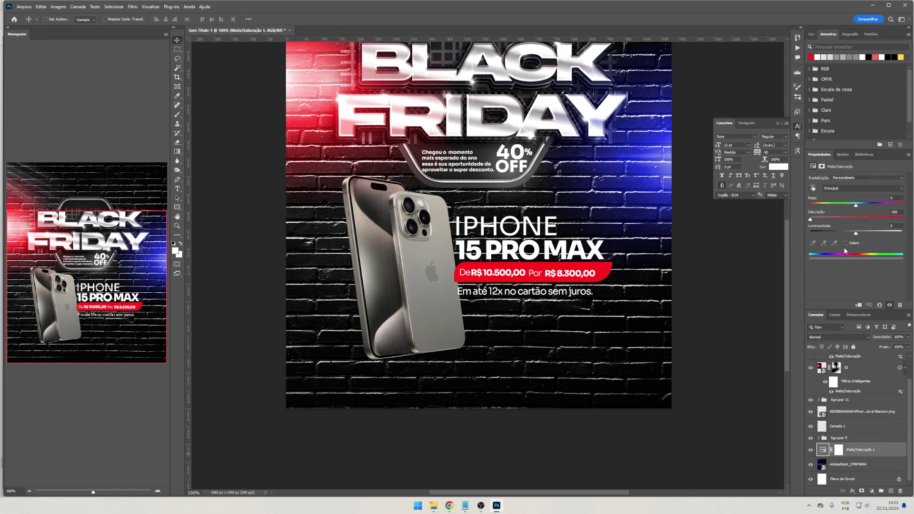
drag(856, 233, 833, 233)
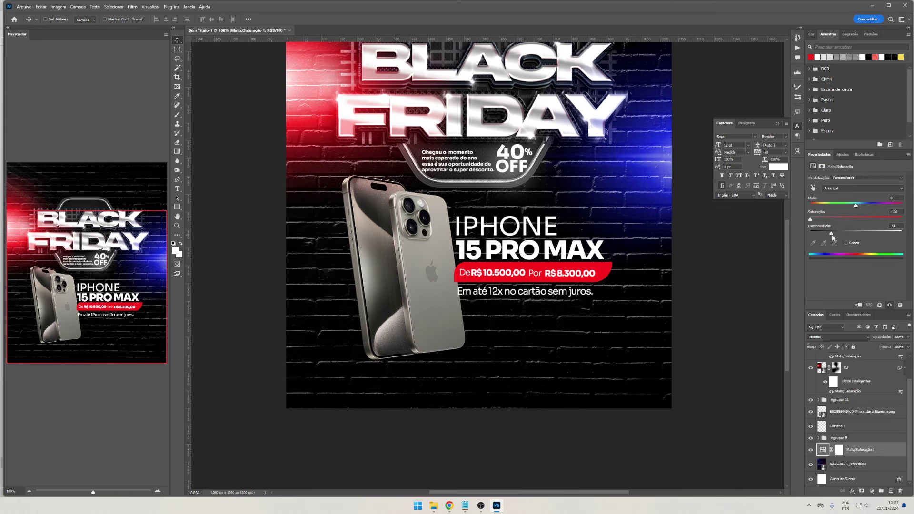
drag(538, 269, 536, 310)
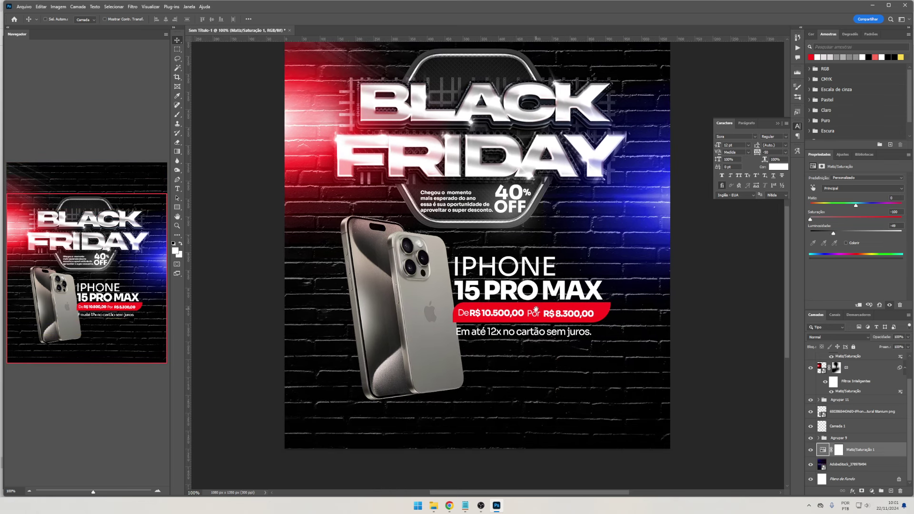
Add a smaller 'Acesse o site' text line below the phone
key(t)
click(453, 415)
text(ac)
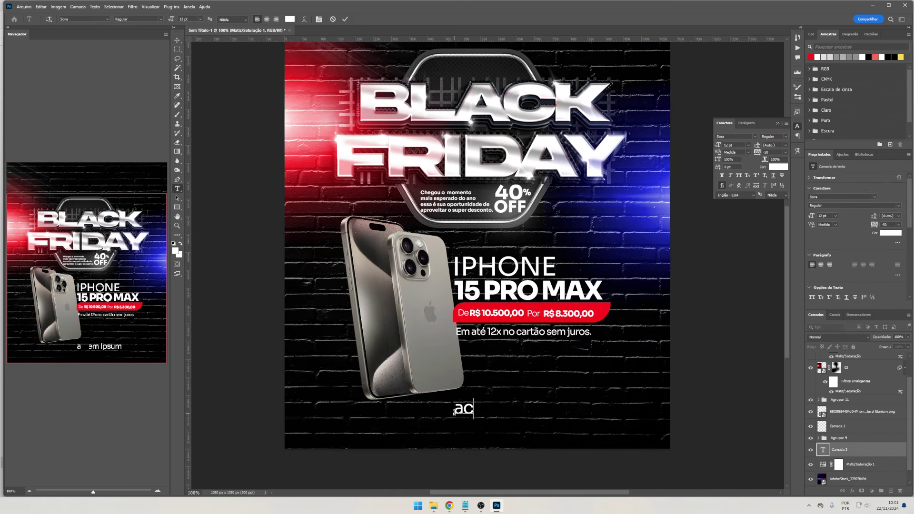
key(BackSpace)
key(BackSpace)
key(BackSpace)
text(Acesse o site)
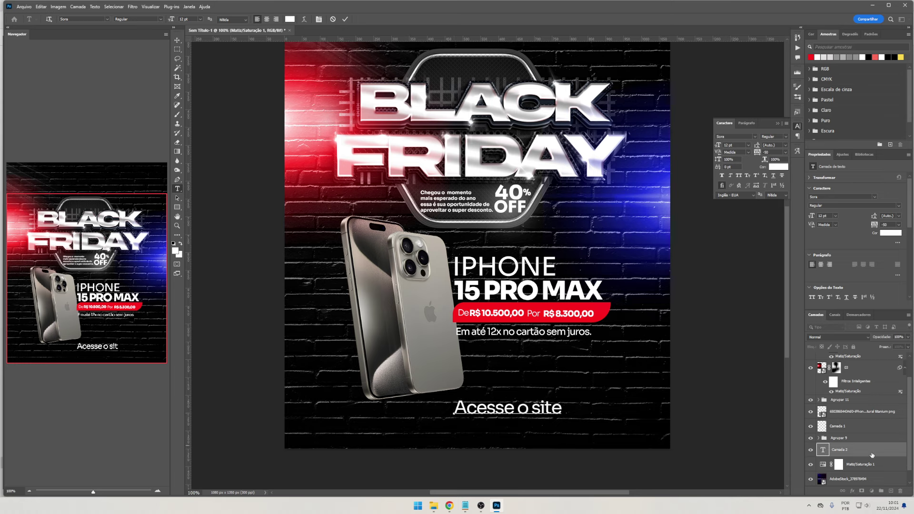
key(ctrl+Return)
key(ctrl+t)
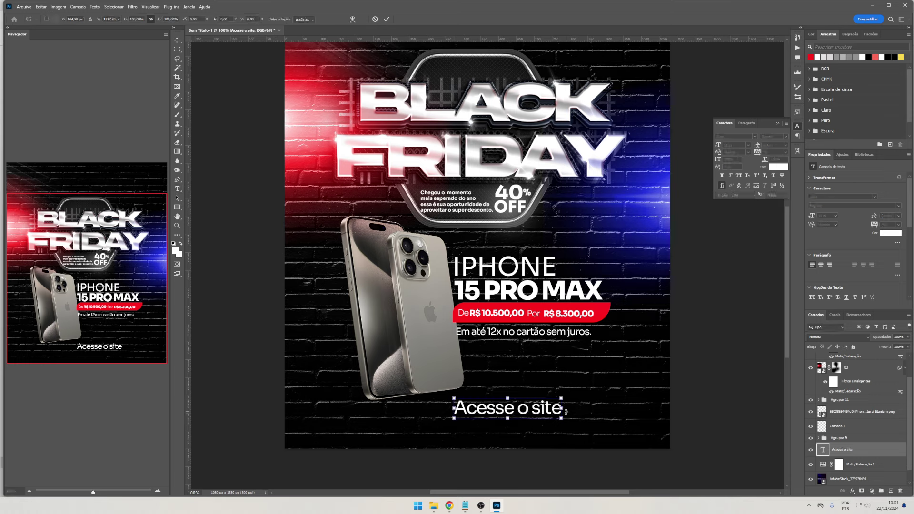
mouse_move(563, 409)
mouse_down()
mouse_move(495, 408)
mouse_move(533, 365)
mouse_move(523, 384)
mouse_up()
key(Return)
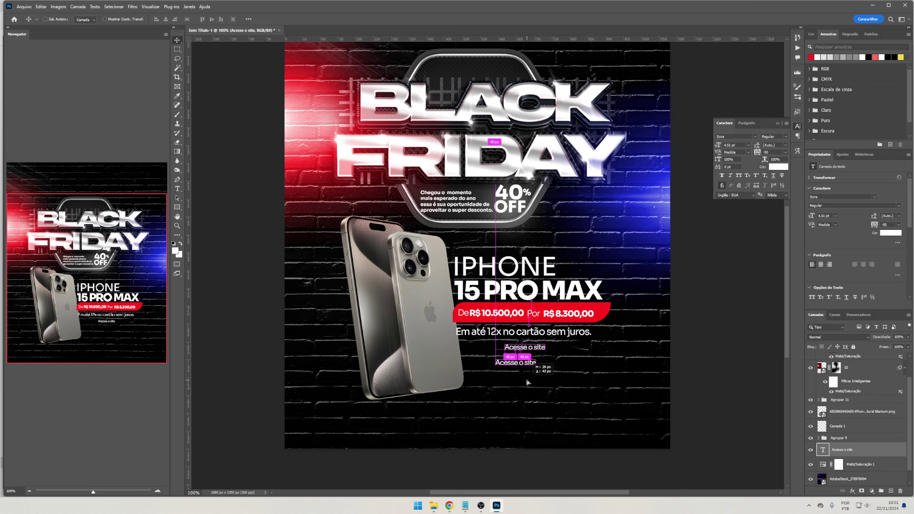
double_click(526, 371)
click(526, 370)
text(www.compracbarato.com.br)
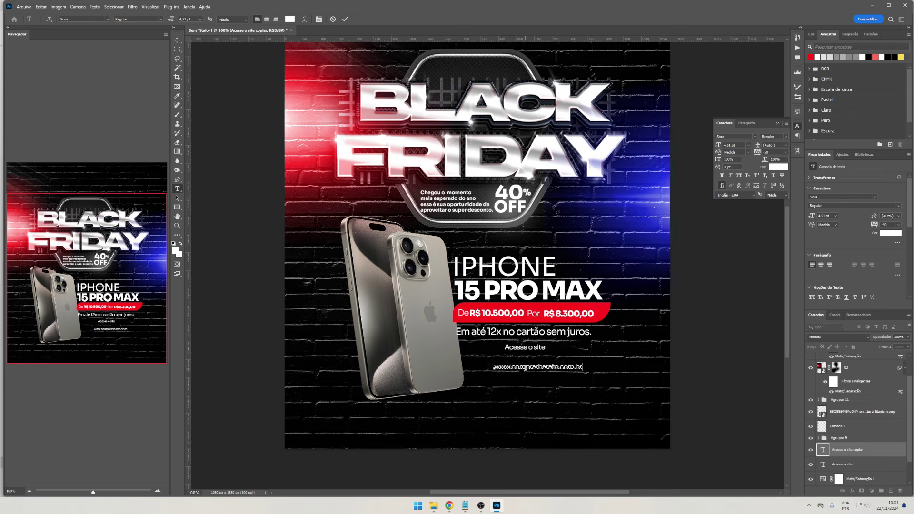
key(ctrl+Return)
key(v)
drag(554, 388, 546, 376)
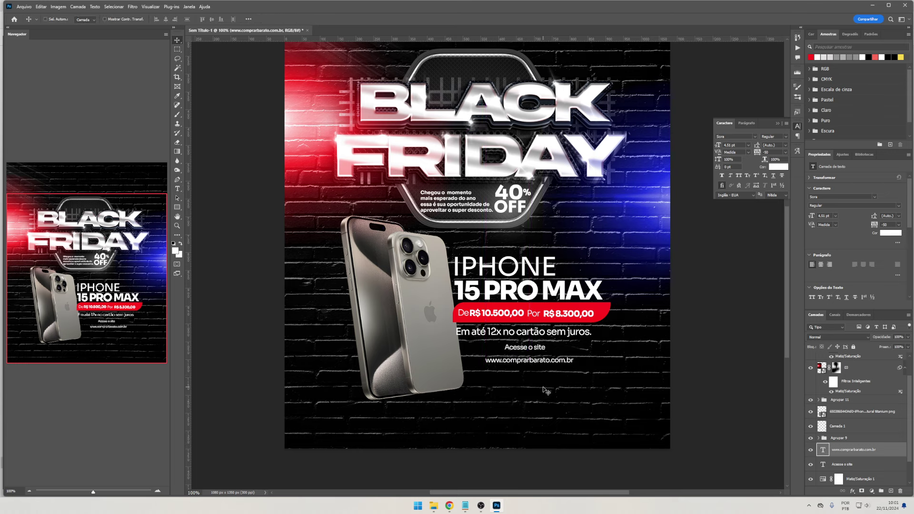
drag(545, 376, 546, 379)
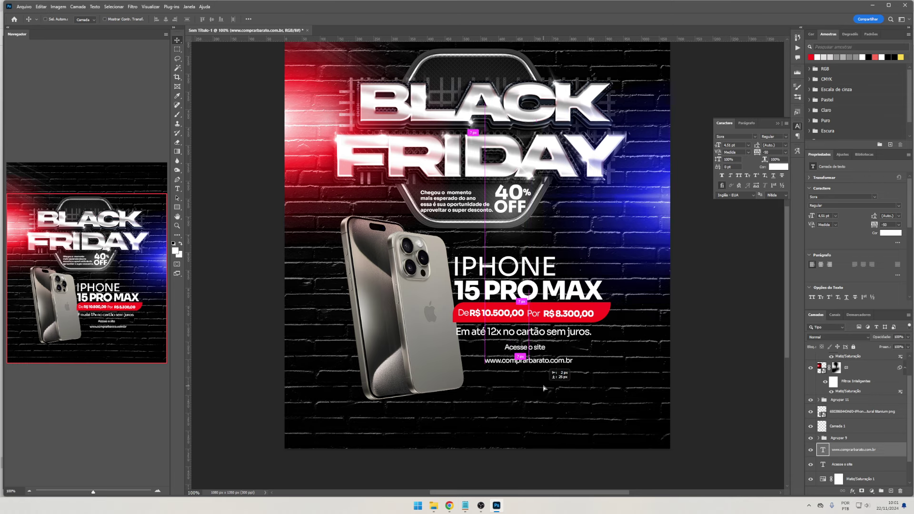
Align the two call-to-action lines and move them under the price block
click(843, 465)
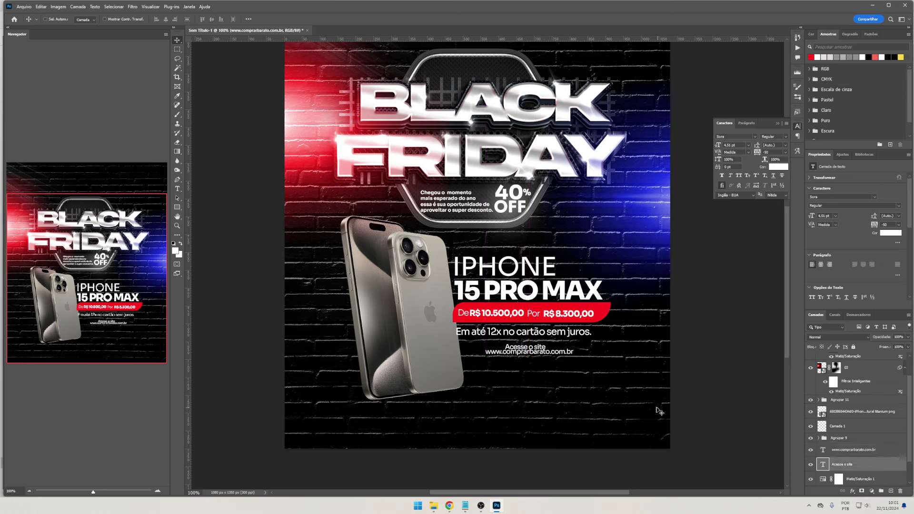
drag(592, 379, 595, 376)
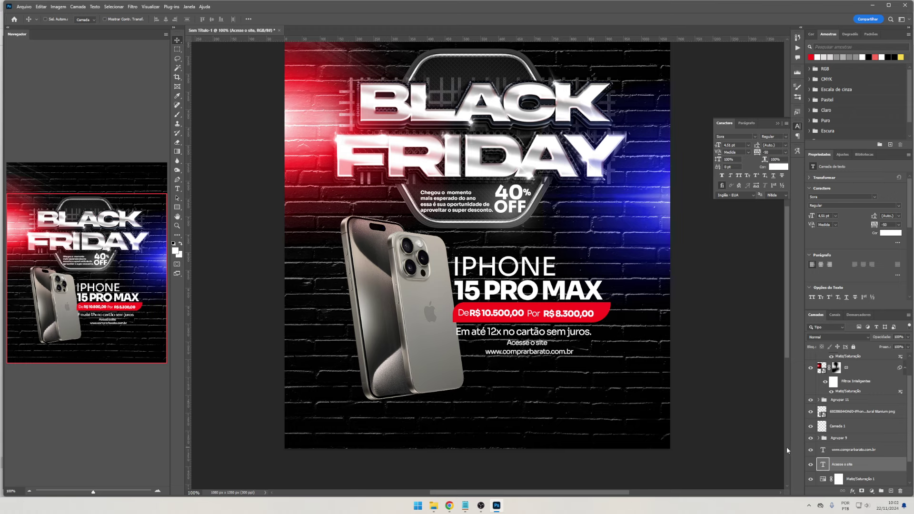
click(828, 449)
key(Up)
key(Up)
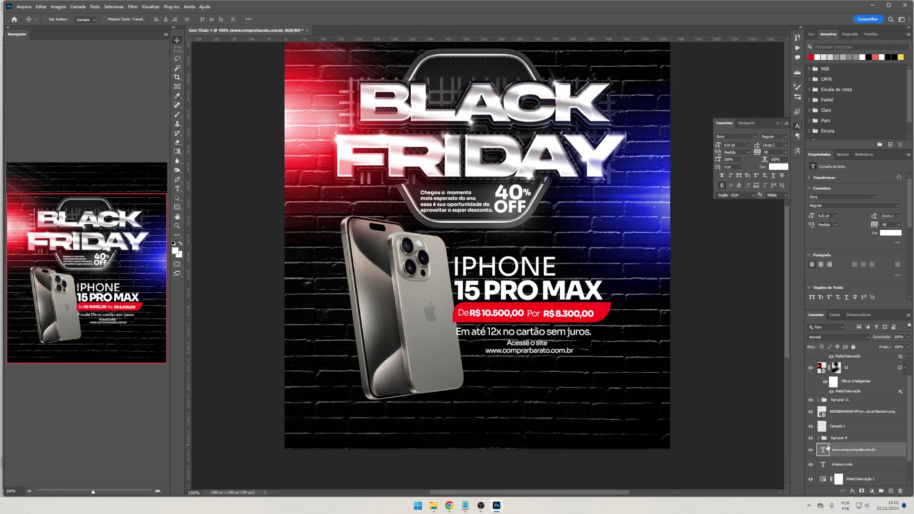
click(856, 464)
key(Up)
key(Up)
ctrl+click(865, 451)
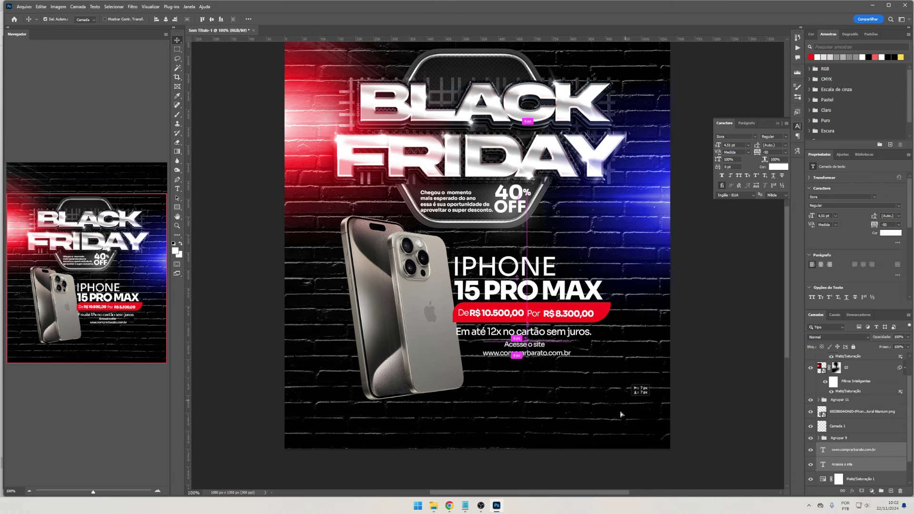
mouse_move(631, 385)
mouse_down()
mouse_move(581, 457)
mouse_move(620, 420)
mouse_move(612, 430)
mouse_up()
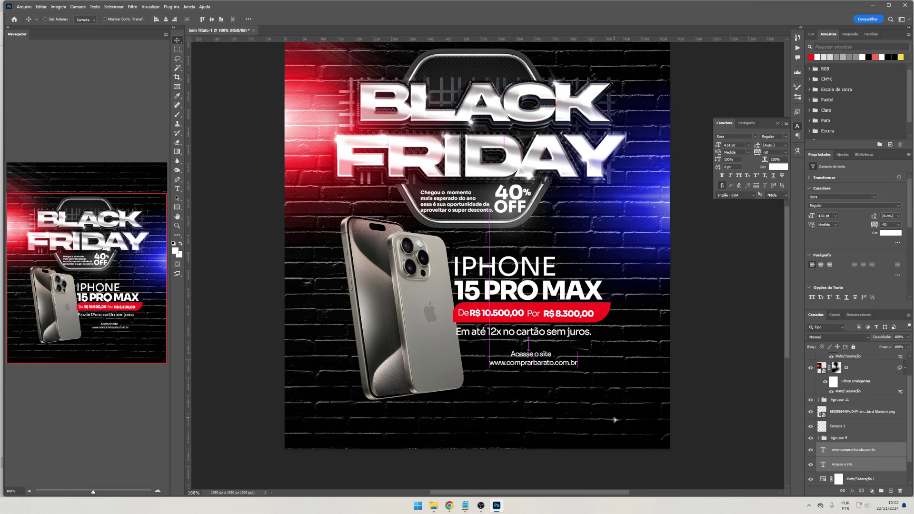
Color the web address banner red, center both lines, and group them
click(854, 450)
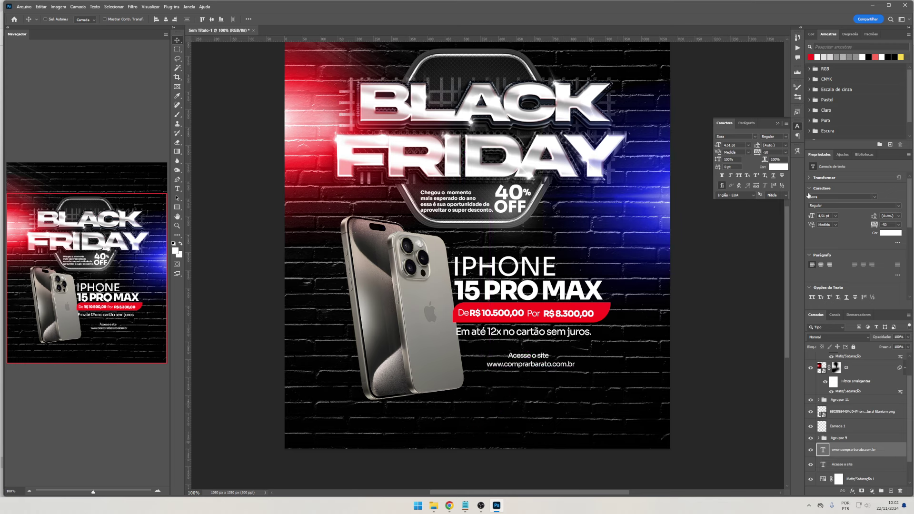
click(778, 167)
click(600, 308)
click(824, 218)
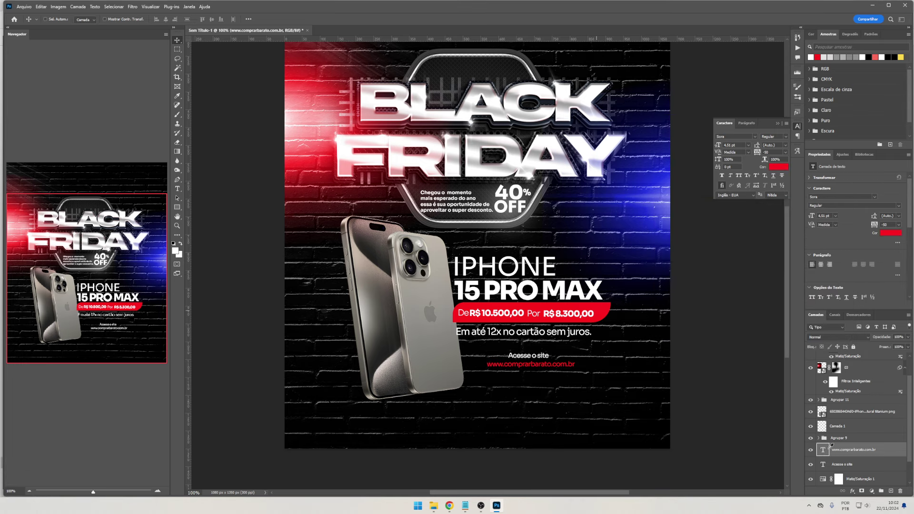
shift+click(848, 464)
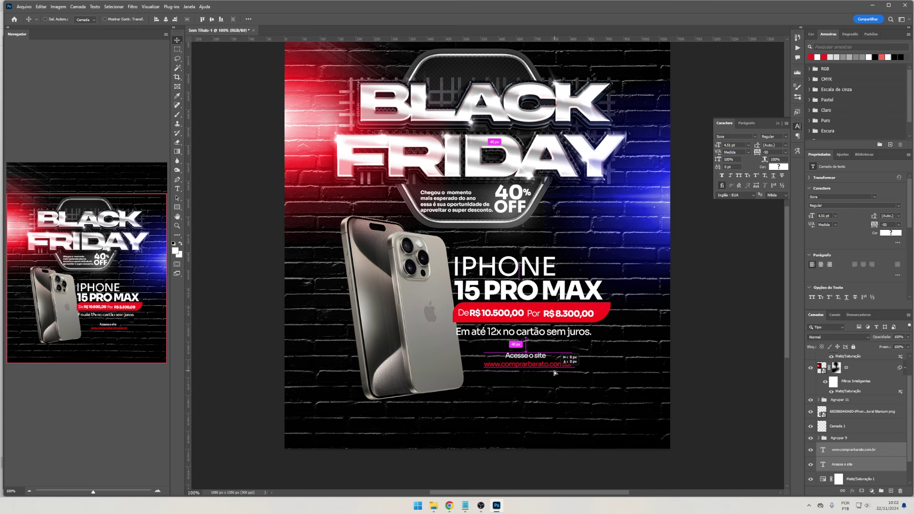
drag(580, 374, 576, 373)
scroll(553, 377, up, 2)
key(ctrl+g)
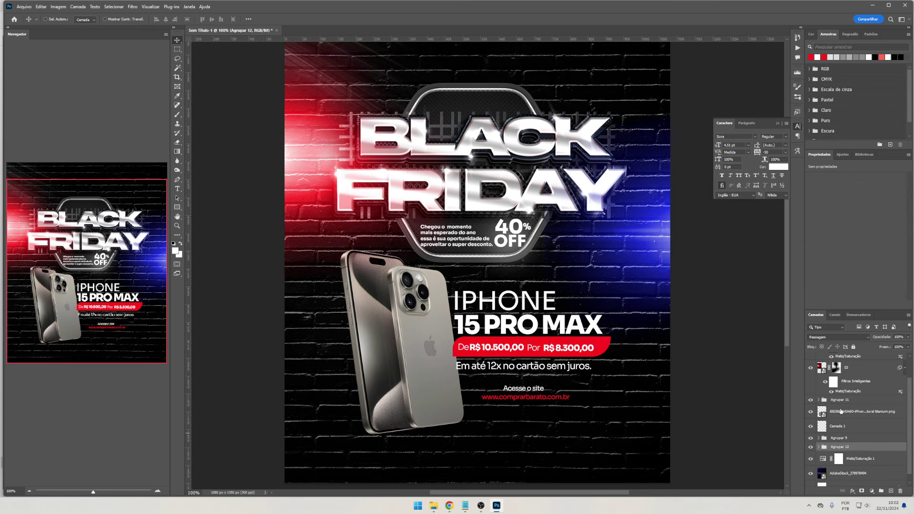
Duplicate the iPhone, tilt the copy onto the right edge, and Gaussian-blur it
click(841, 411)
key(ctrl+j)
key(ctrl+t)
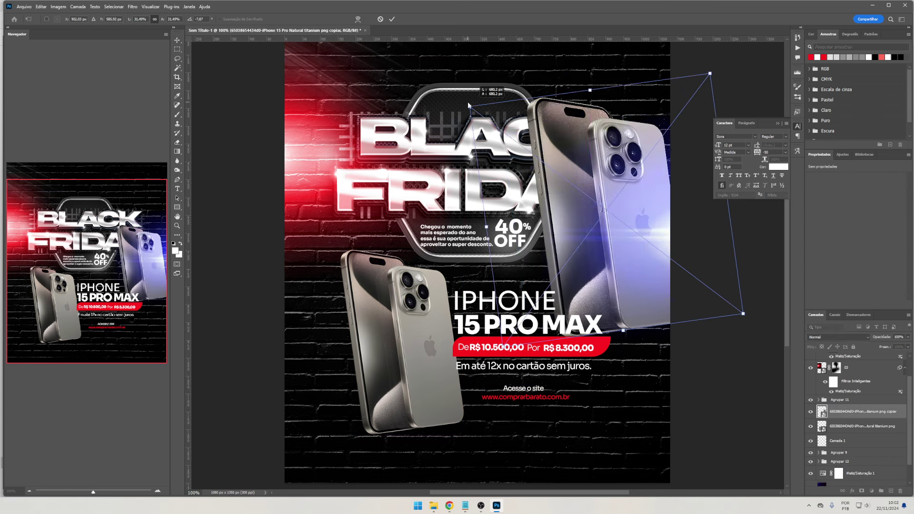
mouse_move(469, 104)
mouse_down()
mouse_move(634, 306)
mouse_move(639, 227)
mouse_up()
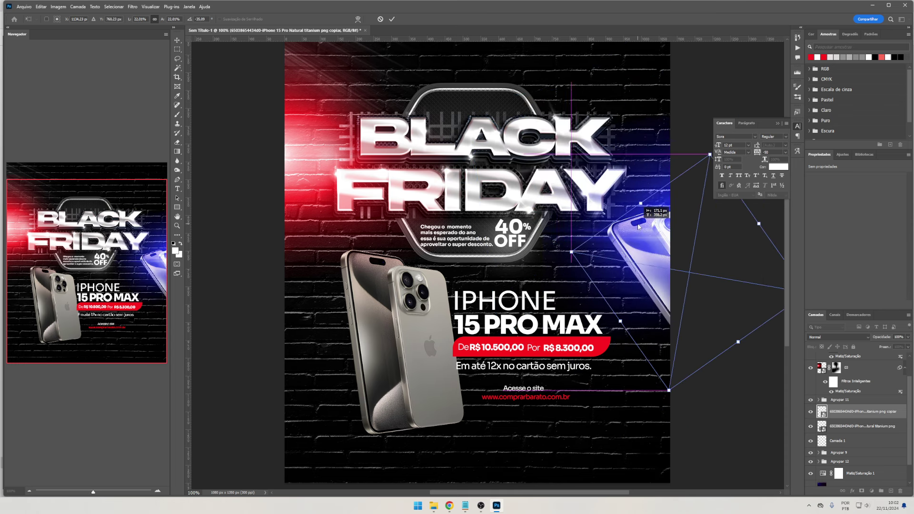
key(Return)
click(133, 6)
mouse_move(157, 98)
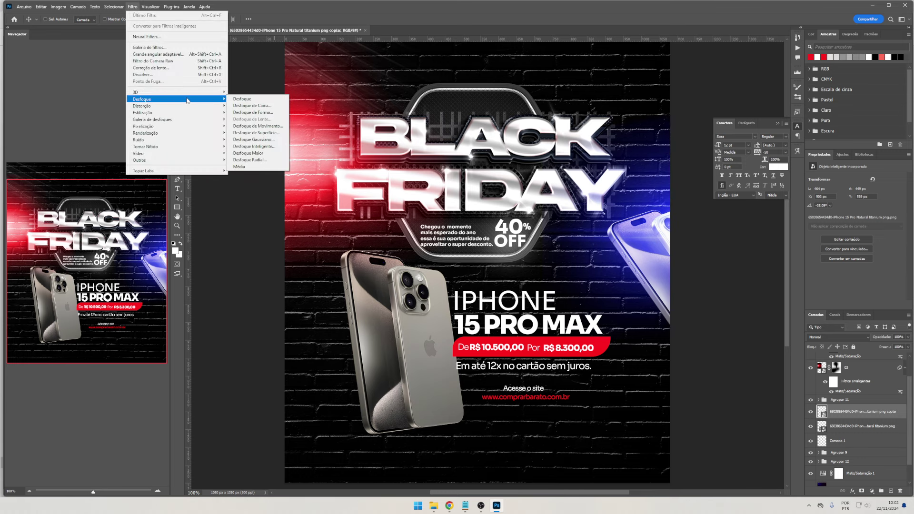
click(253, 139)
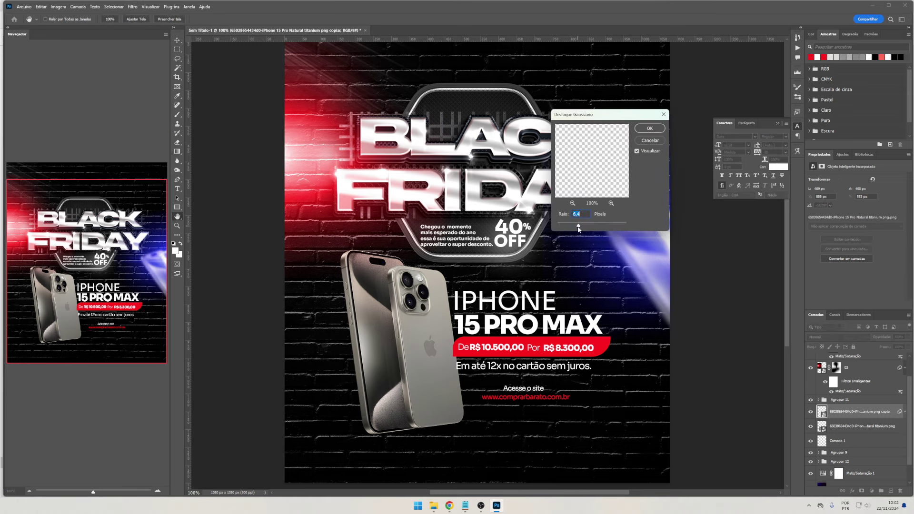
key(Return)
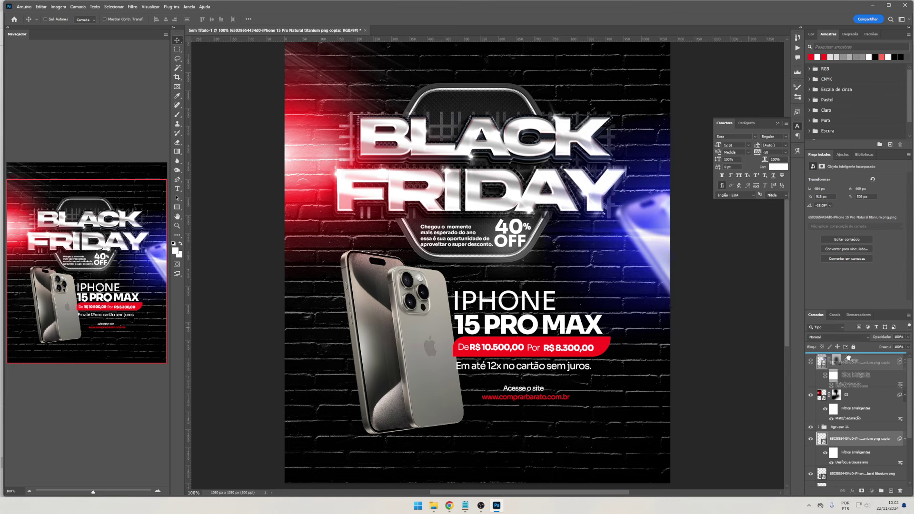
Stack the blurred phone above the adjustments, add a second at top left, select 03 copiar
mouse_move(843, 411)
mouse_down()
mouse_move(850, 360)
mouse_move(850, 458)
mouse_up()
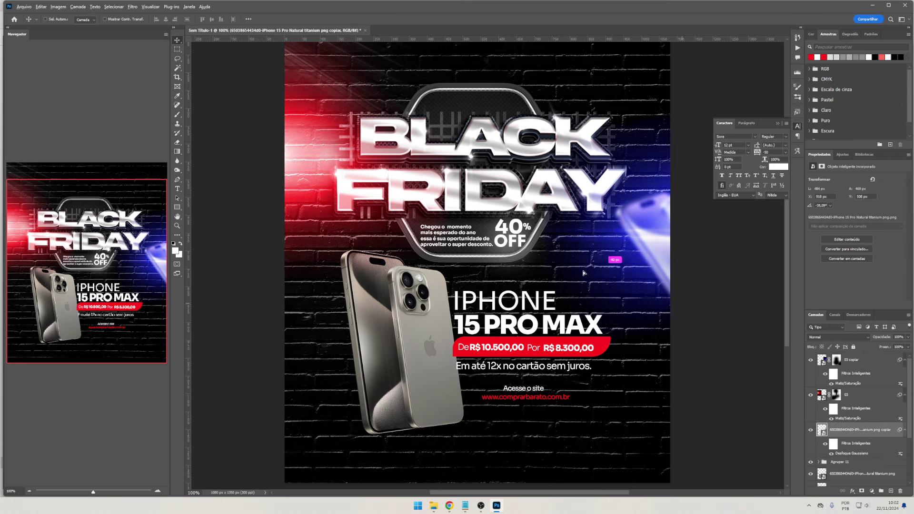
drag(584, 273, 399, 262)
scroll(629, 331, up, 1)
click(853, 360)
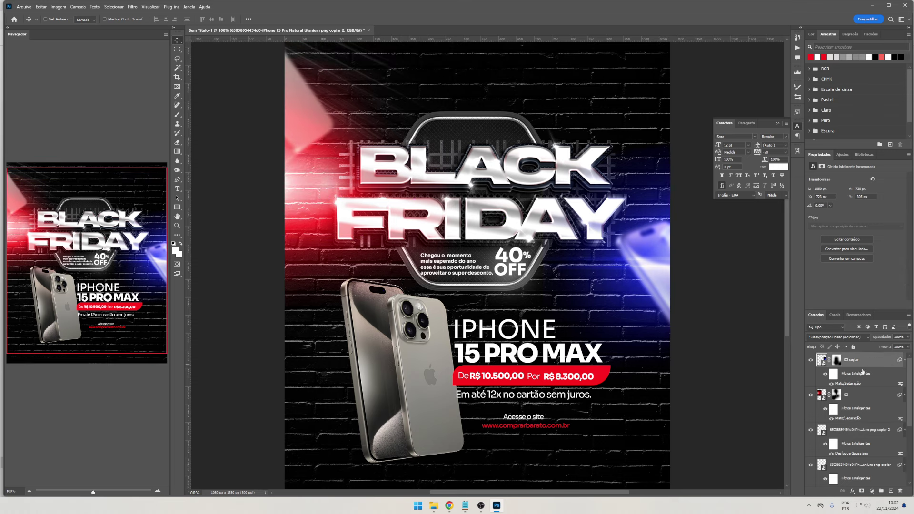
scroll(612, 326, down, 2)
Add a Color Balance layer with Yellow–Blue +44 and Magenta–Green +7
click(877, 494)
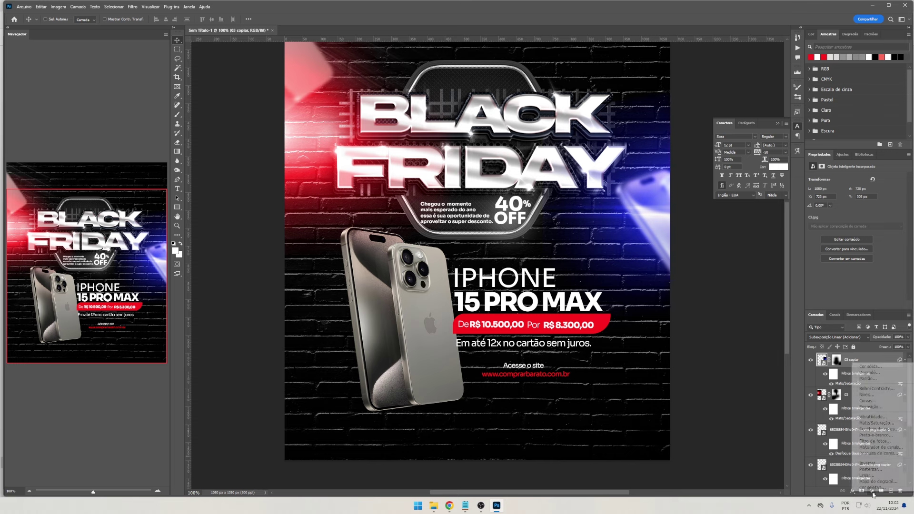
click(872, 430)
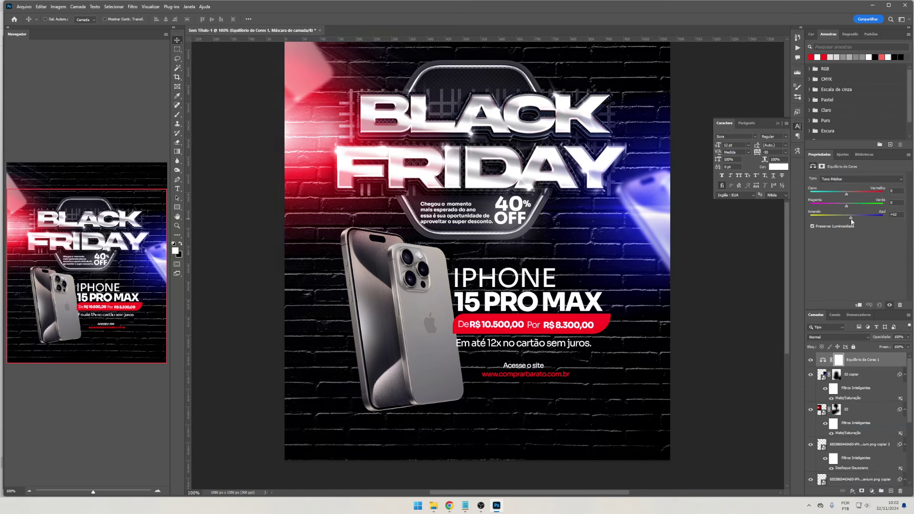
drag(852, 220, 863, 220)
drag(846, 207, 850, 207)
Add a Curves layer with an S-curve and lower its opacity
click(872, 491)
click(871, 401)
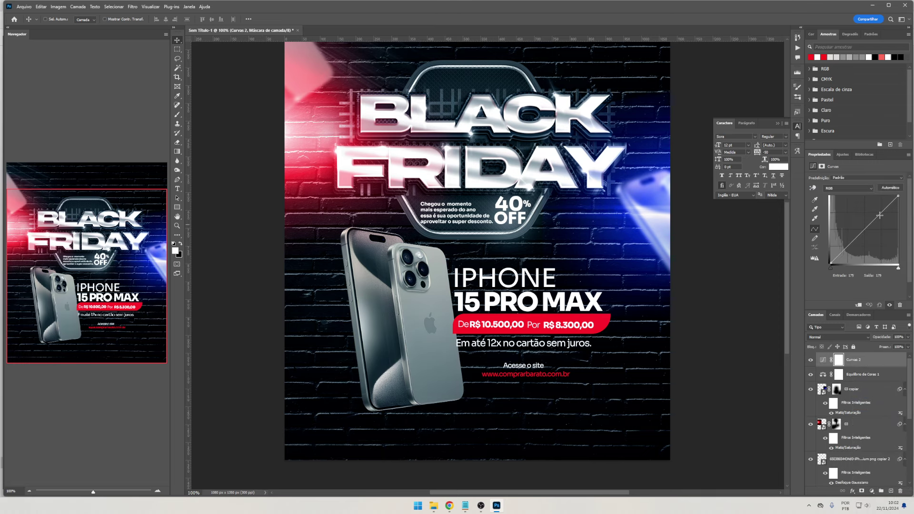
drag(880, 215, 879, 215)
drag(850, 246, 835, 257)
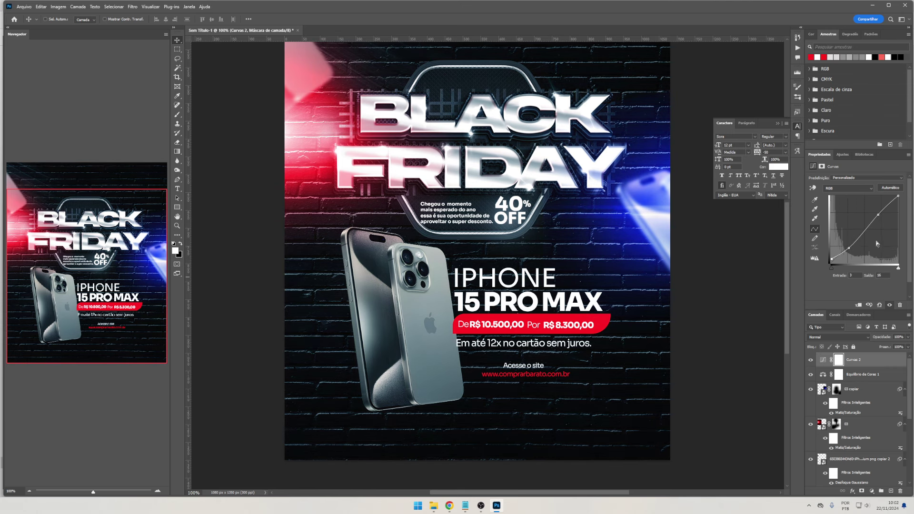
drag(877, 215, 878, 211)
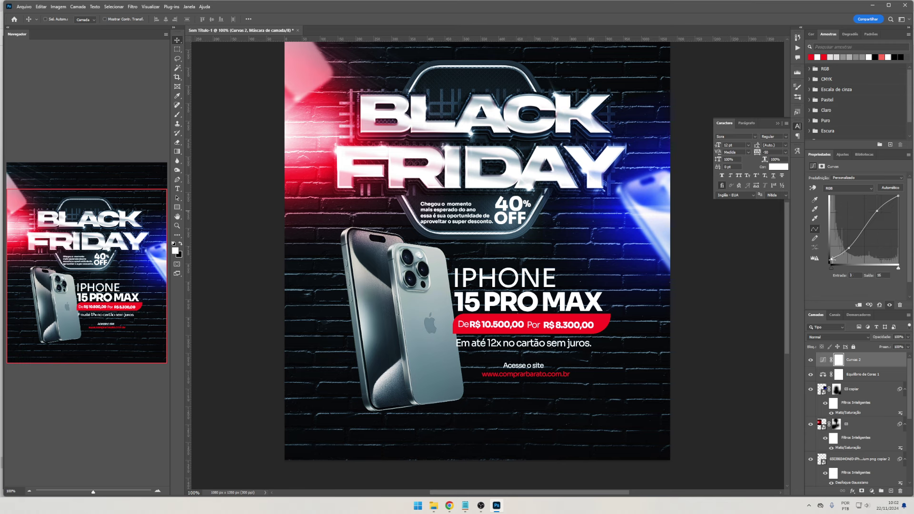
click(908, 337)
drag(899, 346, 881, 348)
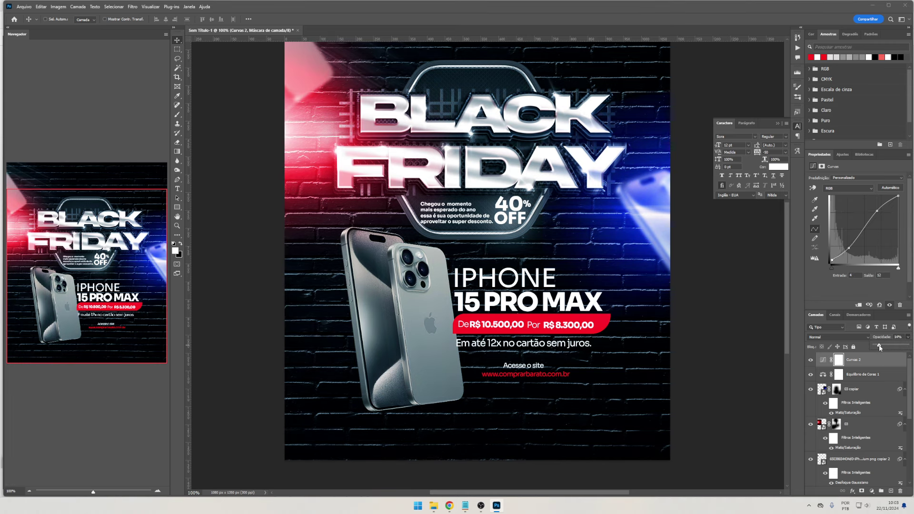
Add a Color Lookup layer, toggle it to compare, and create an empty top layer
click(872, 491)
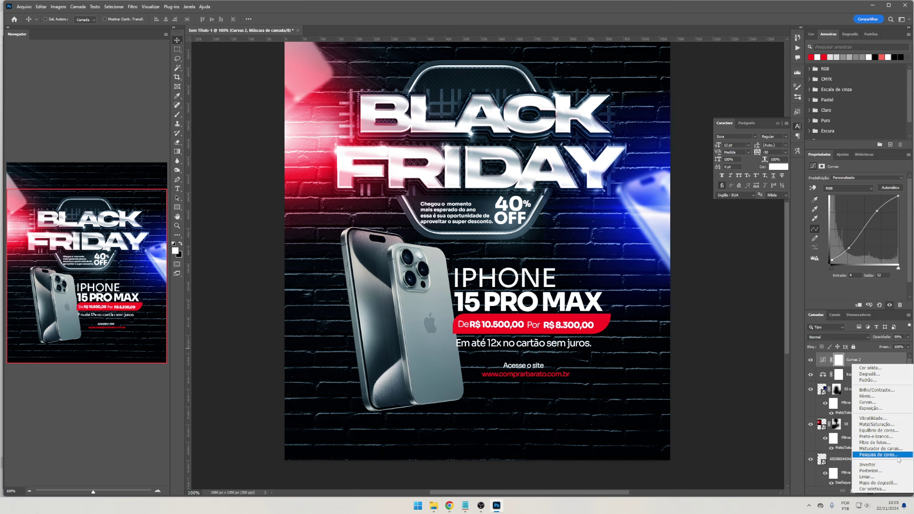
click(871, 461)
click(875, 187)
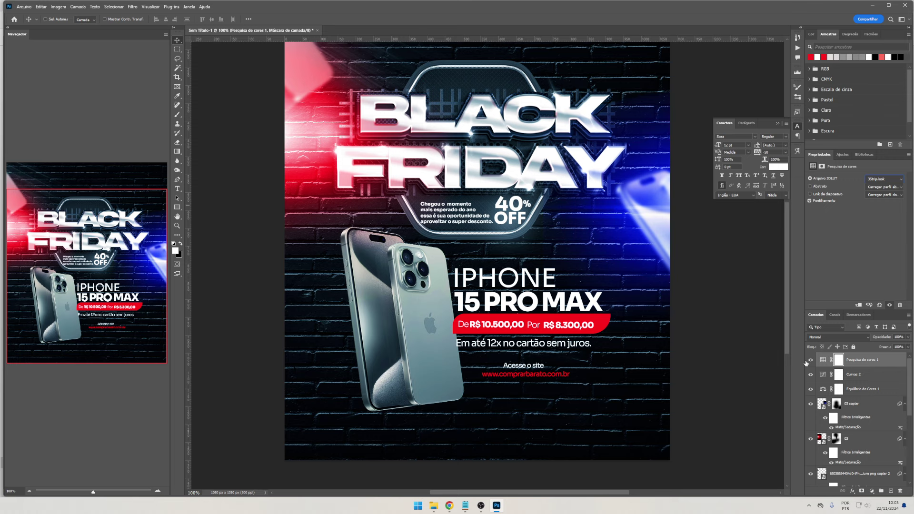
click(811, 361)
click(811, 360)
click(812, 360)
click(811, 360)
click(884, 492)
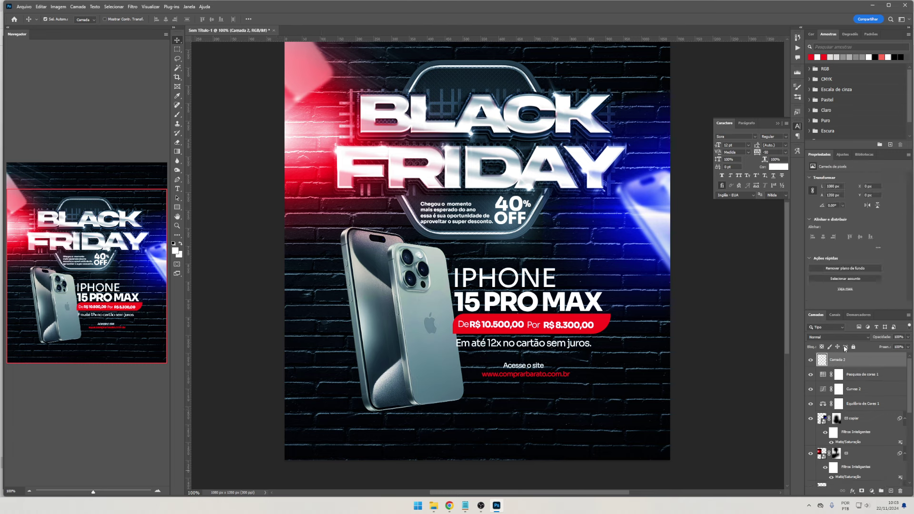
Convert Camada 2 to a smart object and raise Clarity and Contrast in Camera Raw
right_click(853, 361)
click(857, 310)
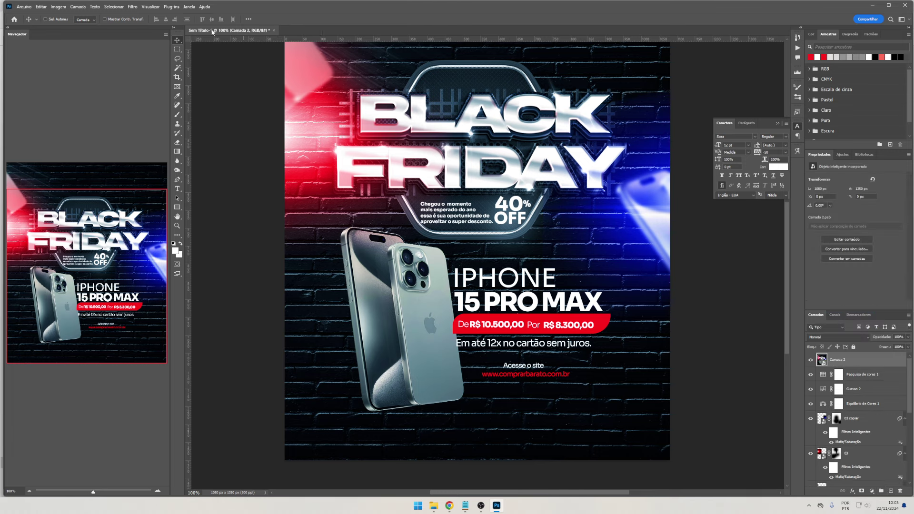
click(132, 7)
click(157, 59)
drag(490, 300, 506, 305)
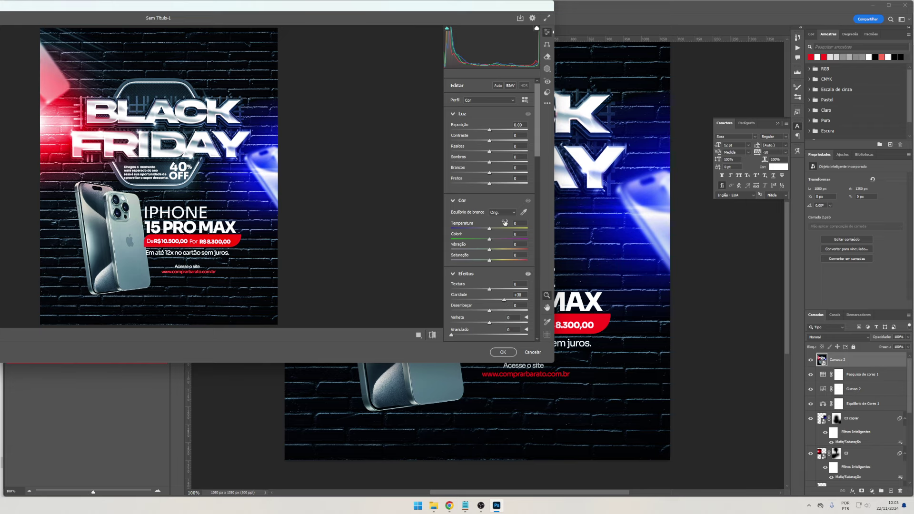
drag(490, 141, 536, 248)
Tint shadows red, midtones purple-magenta and highlights gold, then apply the Camera Raw grade
drag(465, 276, 470, 278)
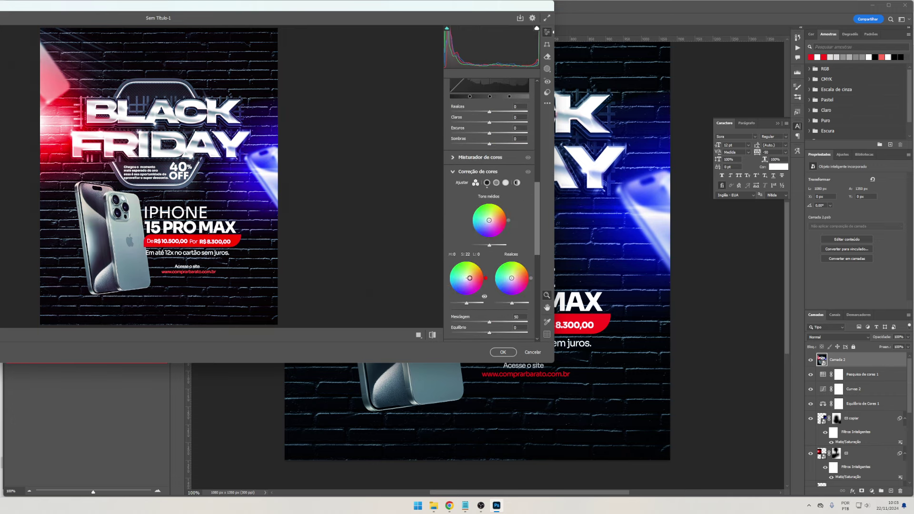
drag(493, 224, 494, 225)
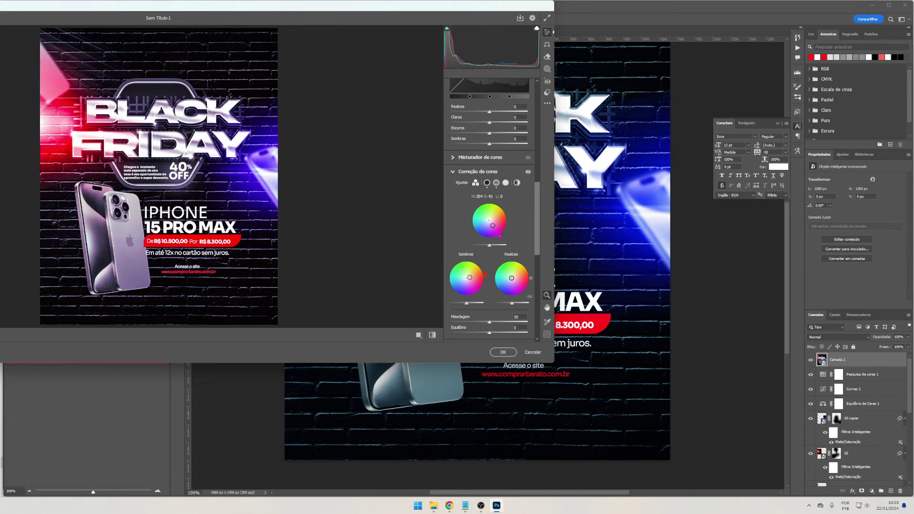
drag(511, 278, 518, 277)
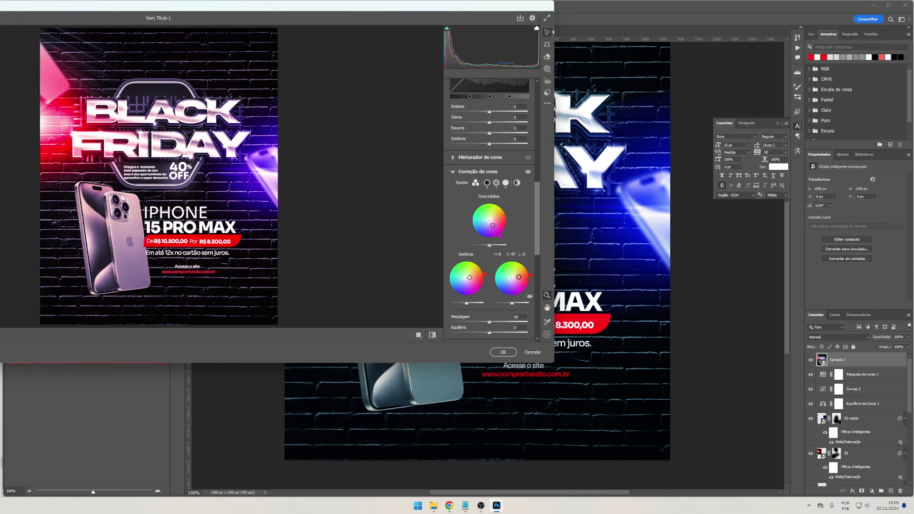
click(504, 352)
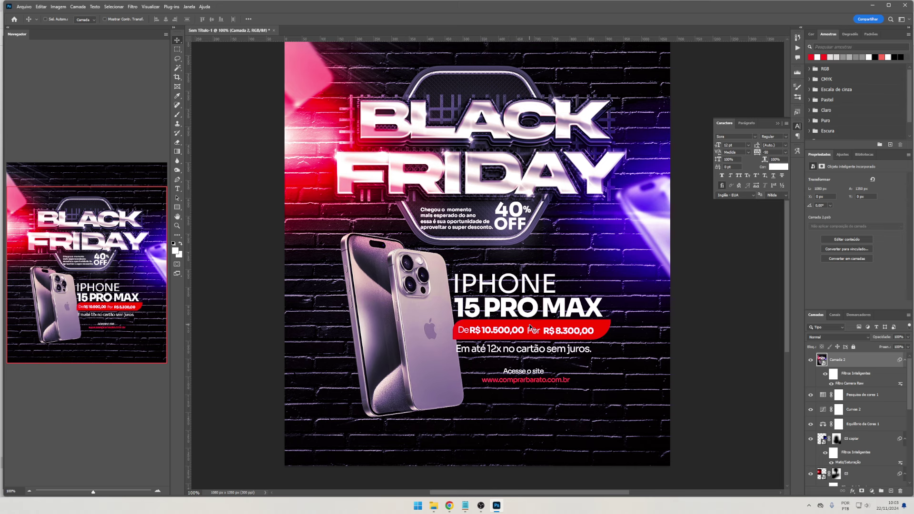
key(ctrl+minus)
Drop the purple grade and move the Agrupar 9 BLACK FRIDAY logo group slightly higher
drag(538, 245, 534, 273)
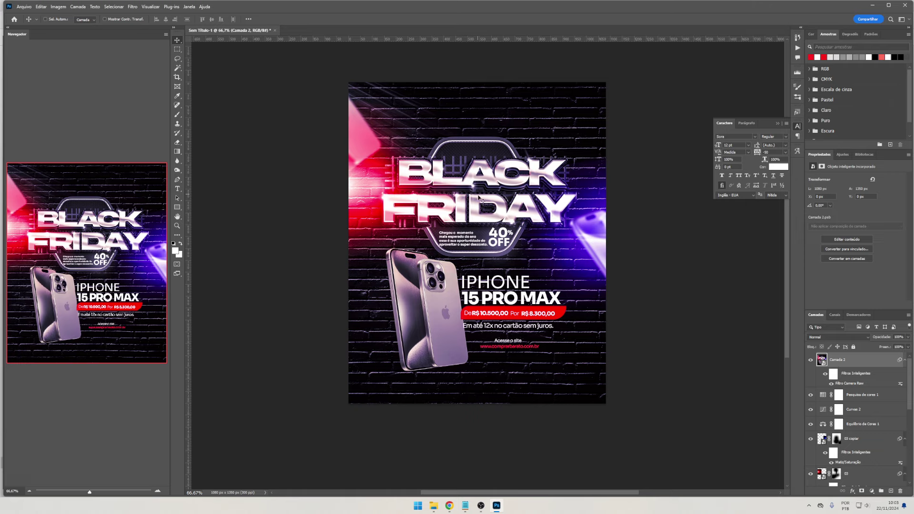
click(840, 394)
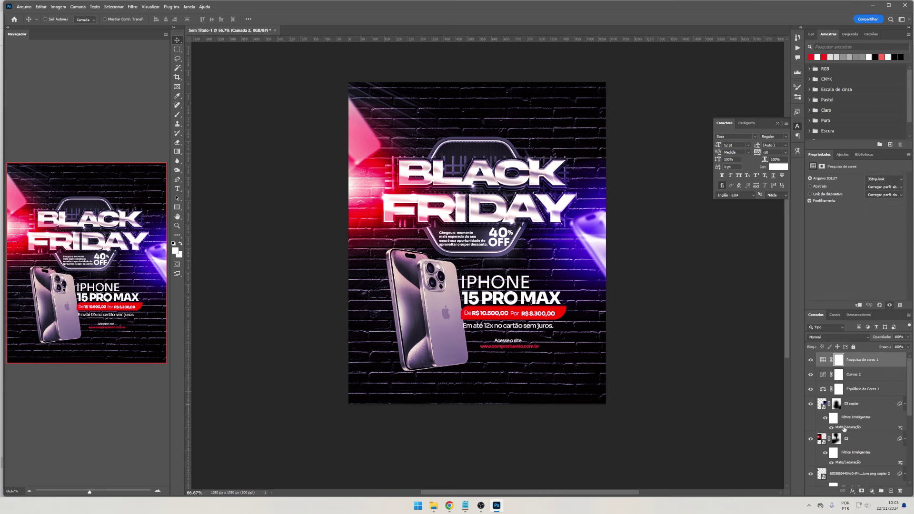
scroll(834, 394, down, 3)
click(834, 392)
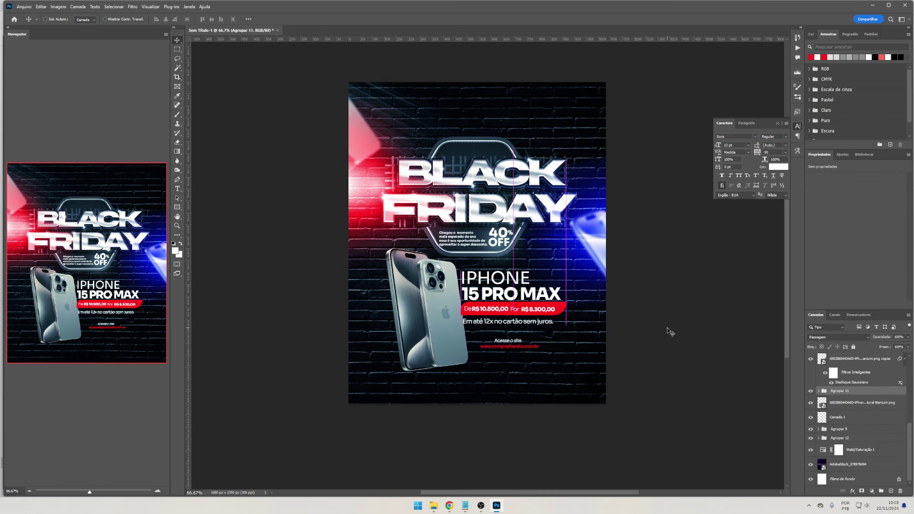
click(839, 430)
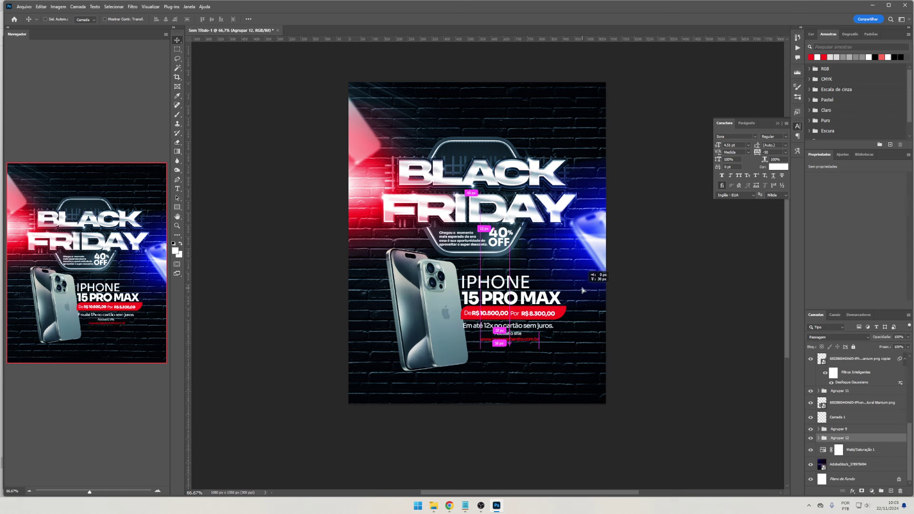
drag(613, 318, 604, 298)
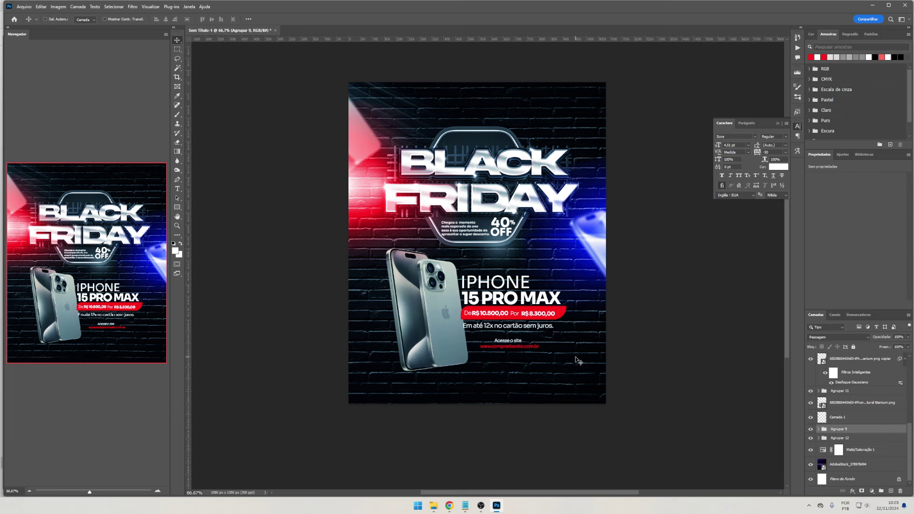
mouse_move(481, 506)
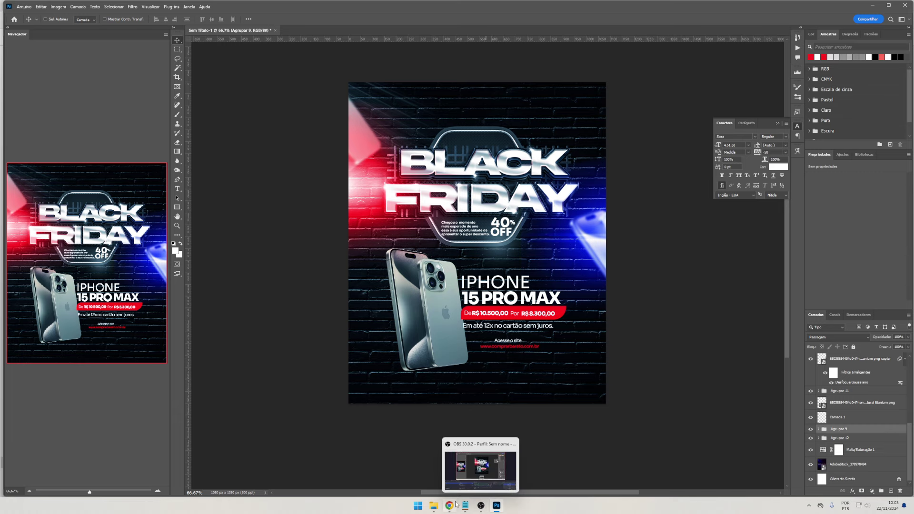
Show the Curso Mestre Dos Eventos page in Chrome, scroll through it, then switch to OBS
click(450, 506)
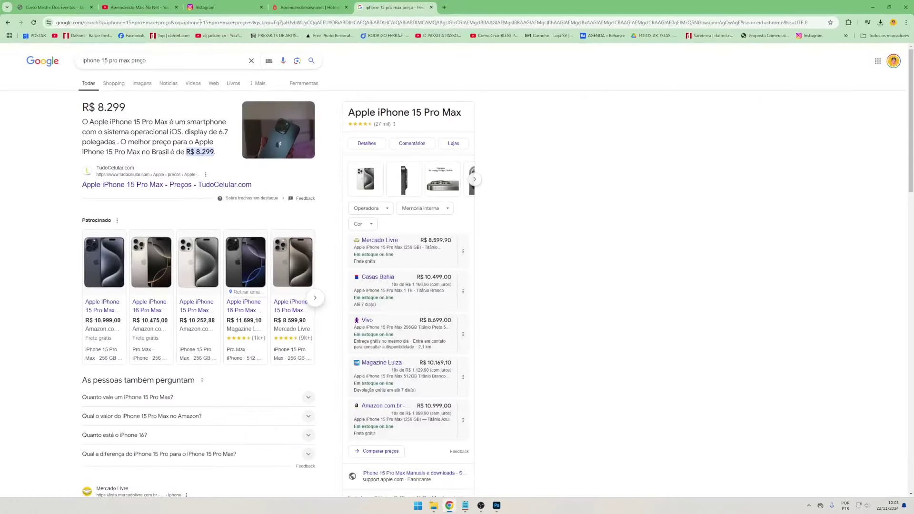
click(65, 7)
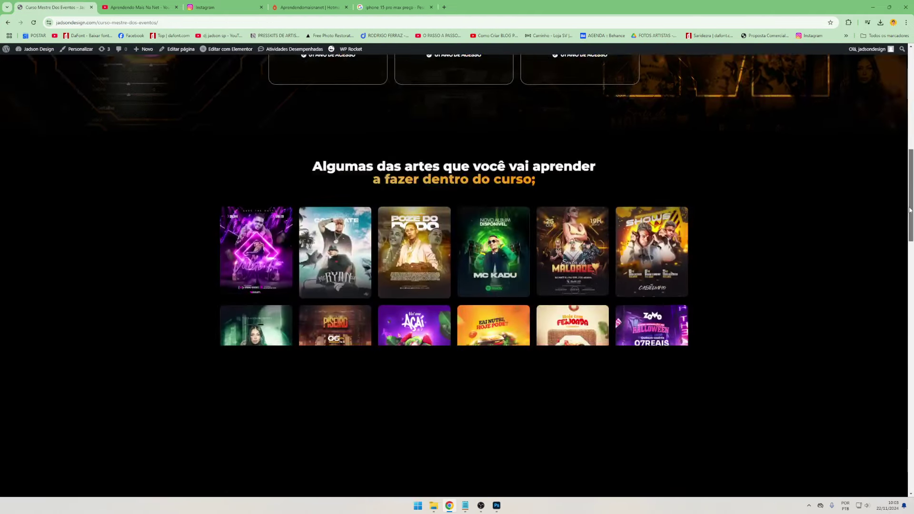
mouse_move(909, 143)
mouse_down()
mouse_move(909, 234)
mouse_move(900, 199)
mouse_up()
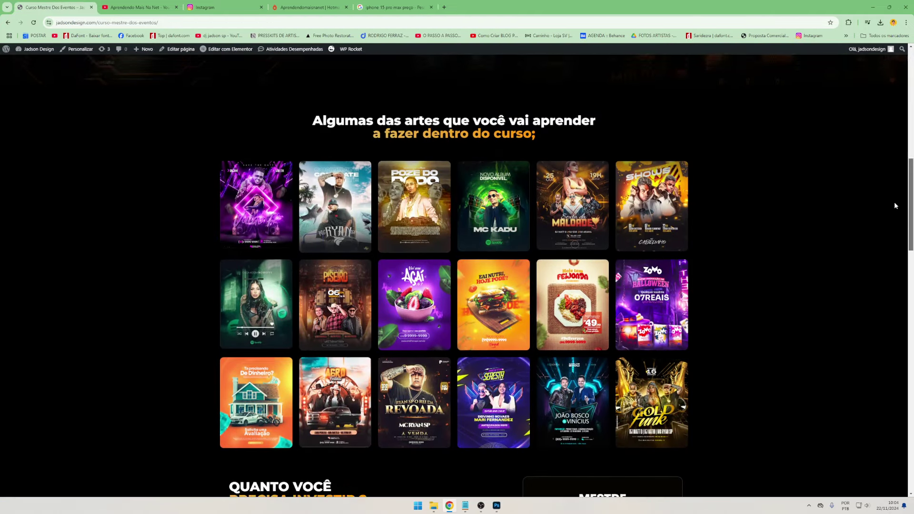
scroll(900, 198, down, 3)
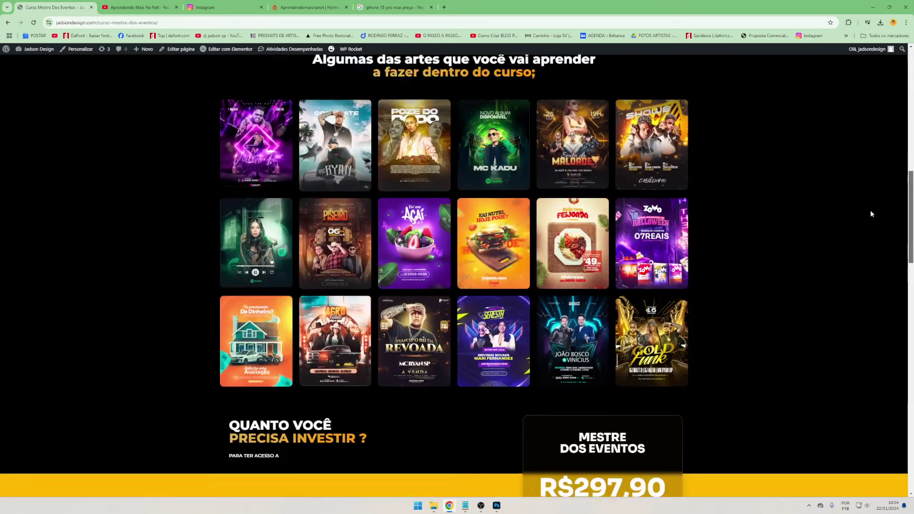
scroll(900, 199, up, 9)
scroll(881, 119, down, 2)
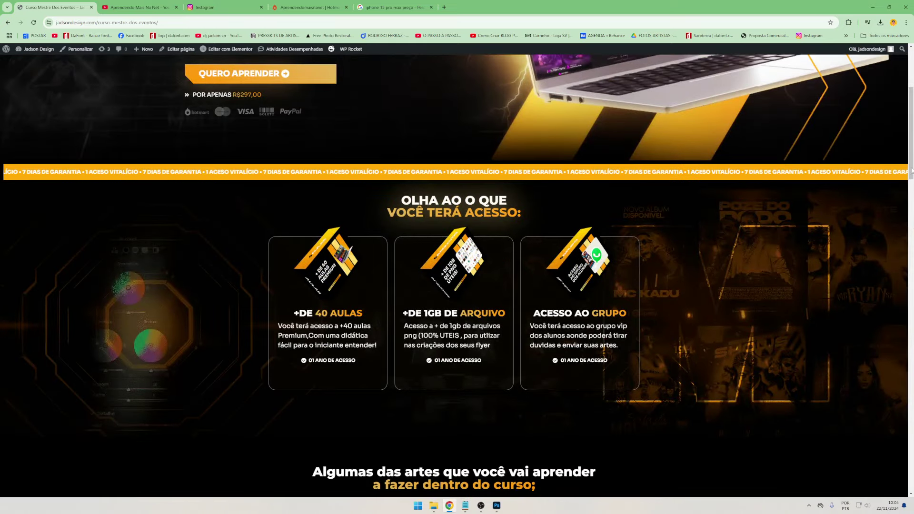
scroll(906, 93, up, 4)
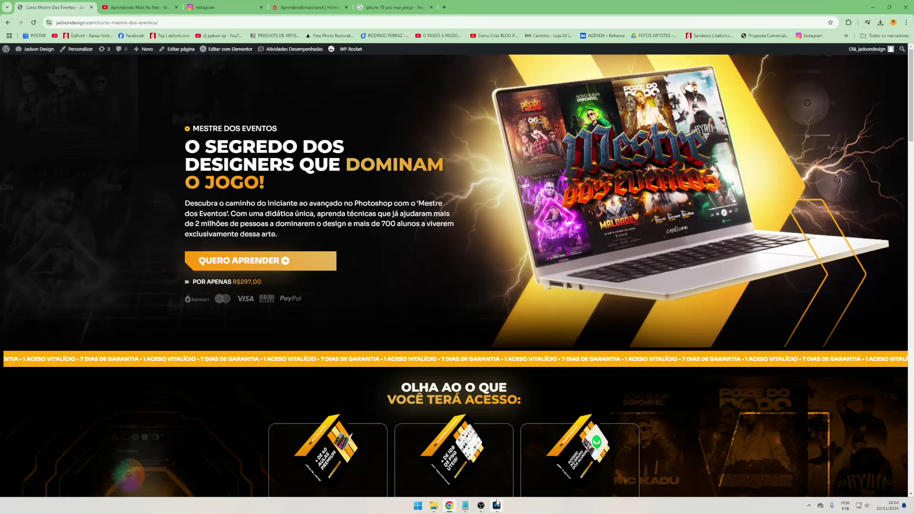
click(481, 506)
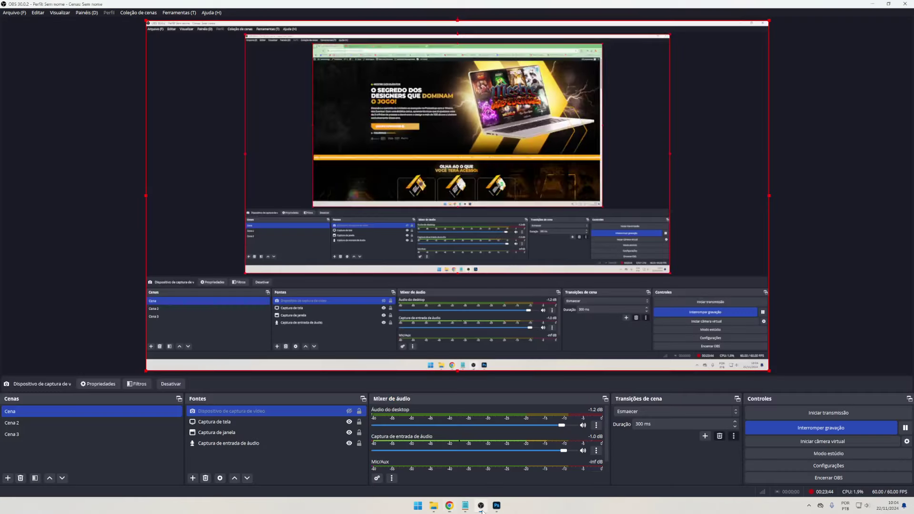